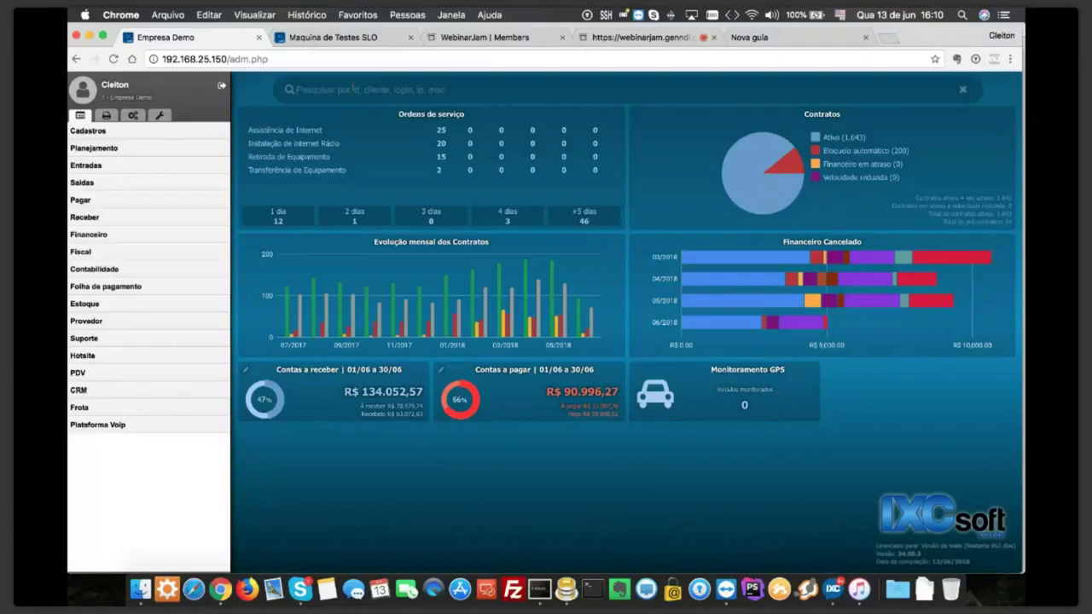
# Open the Clientes register under Cadastros and load the client list
pyautogui.click(121, 134)
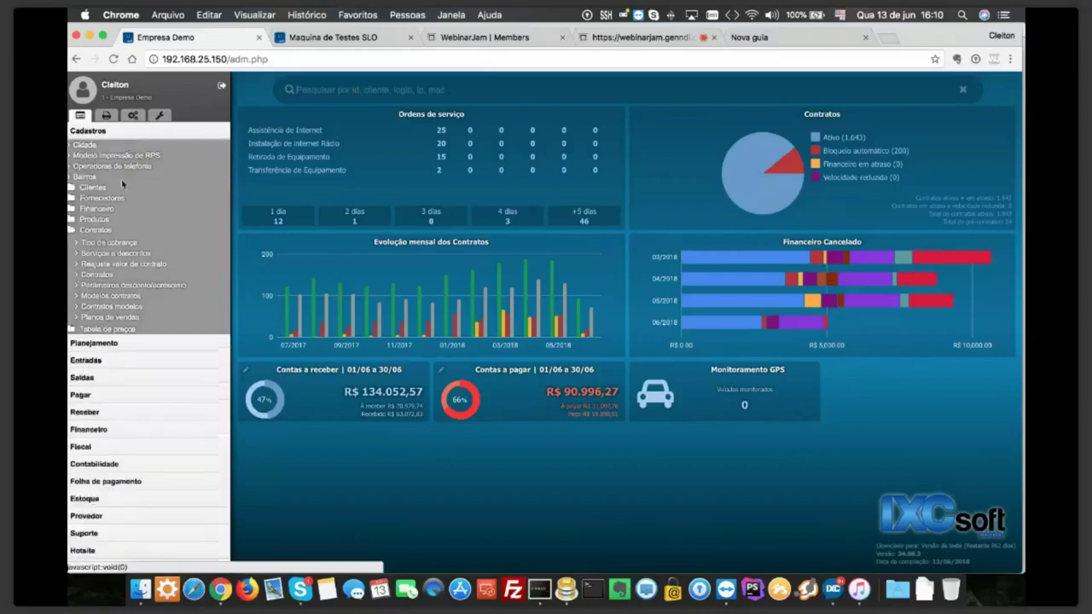
pyautogui.click(92, 188)
pyautogui.click(93, 200)
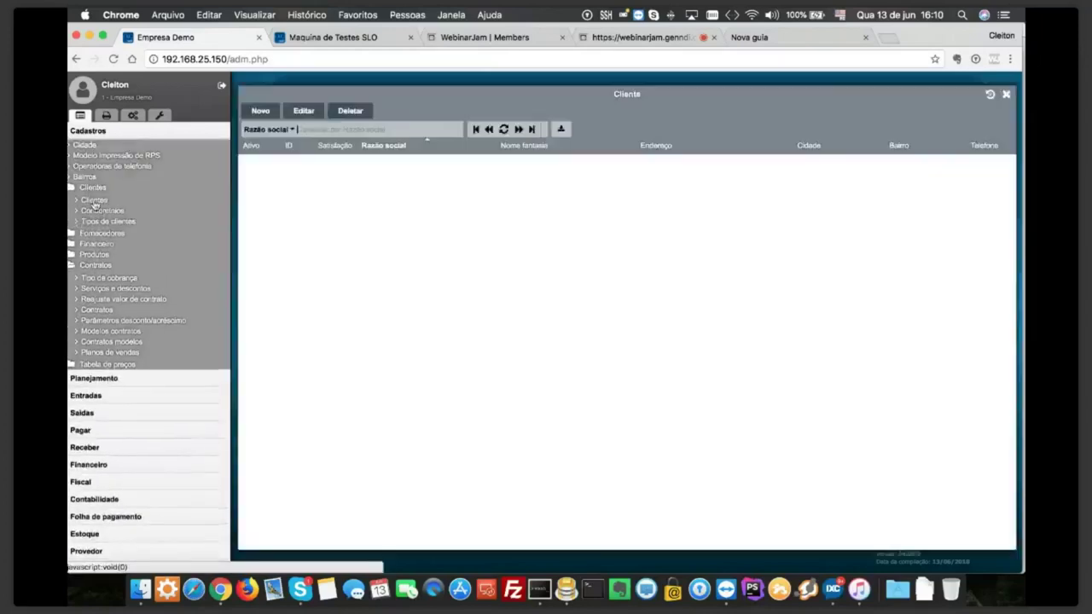
pyautogui.click(504, 128)
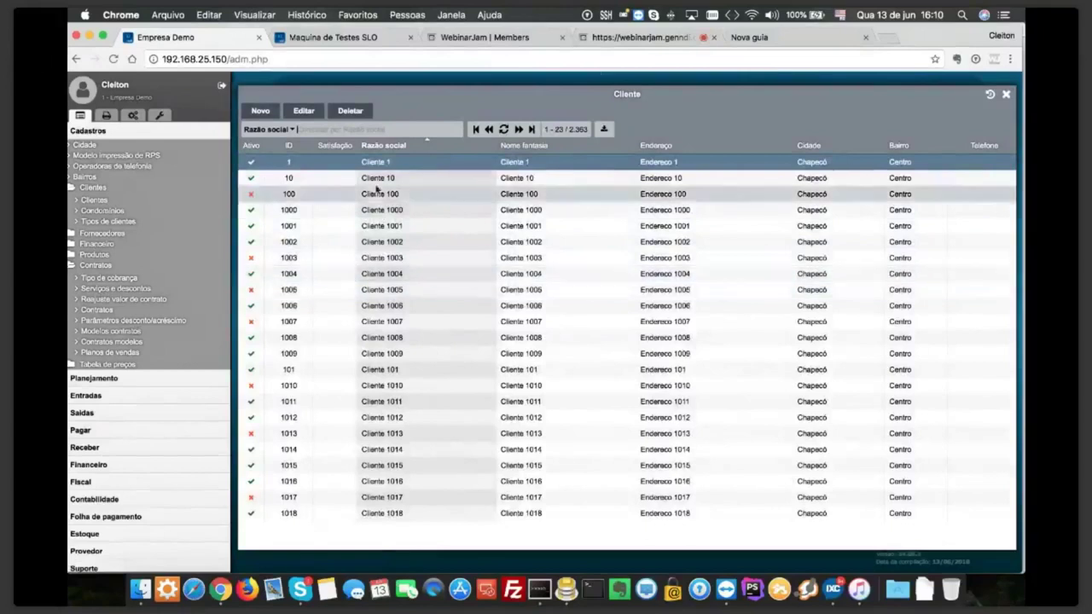
# Open the record of Cliente 1, look through its registration fields and close it
pyautogui.click(303, 112)
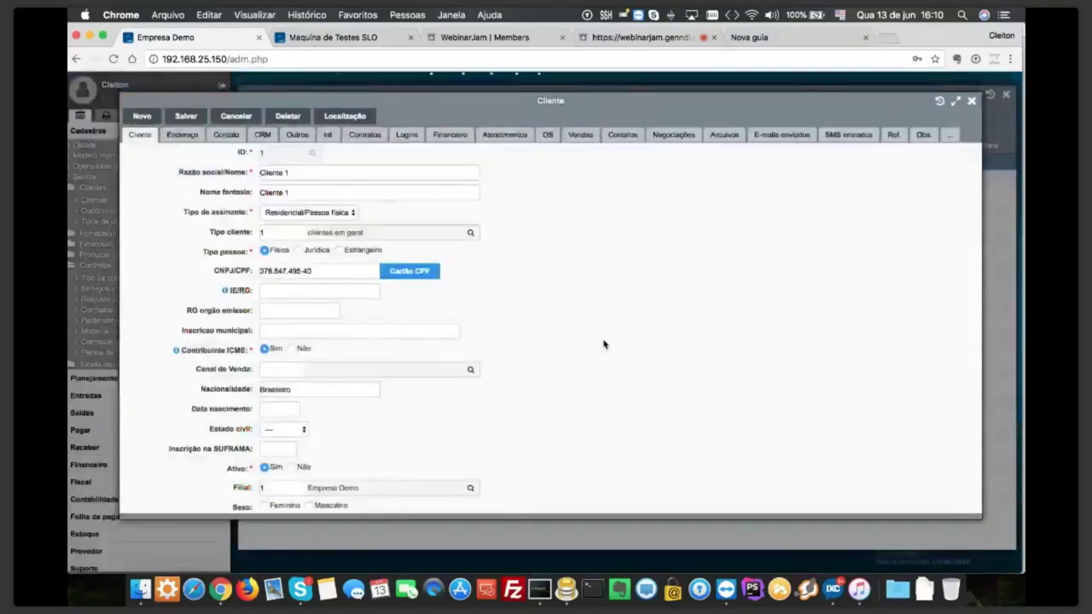
pyautogui.scroll(-3, 603, 345)
pyautogui.scroll(3, 602, 345)
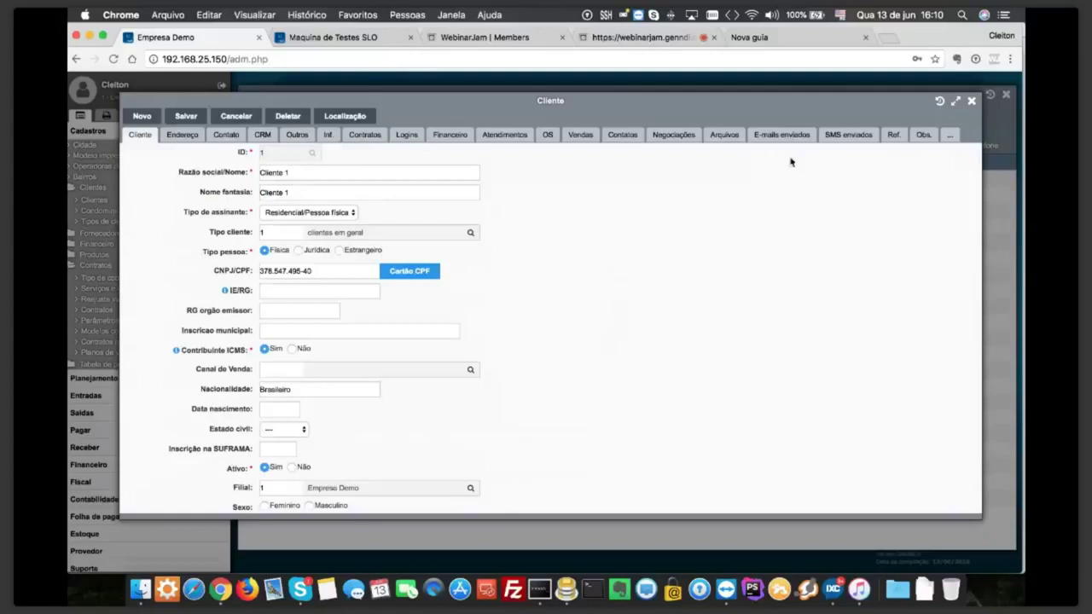
pyautogui.click(972, 101)
# Log out and back in with the prefilled credentials, dismissing the Enpass unlock request
pyautogui.click(220, 86)
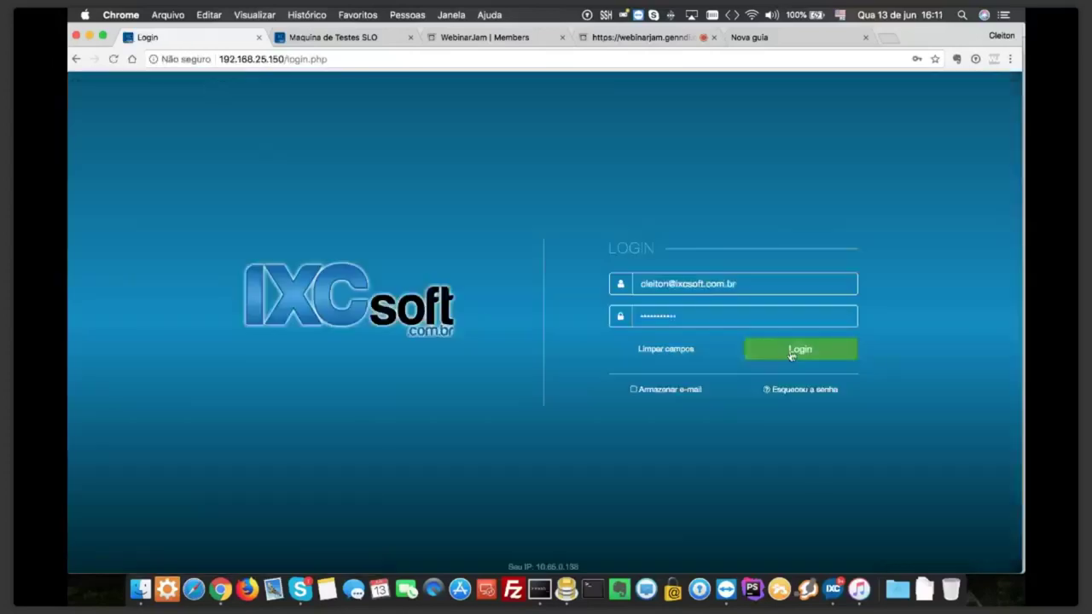
pyautogui.click(786, 351)
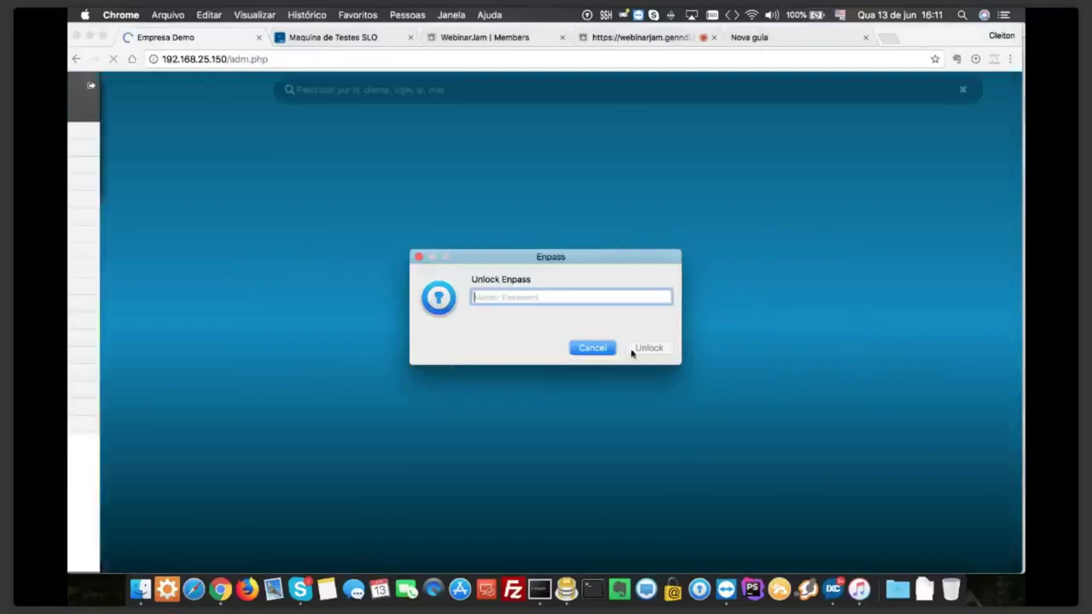
pyautogui.click(592, 348)
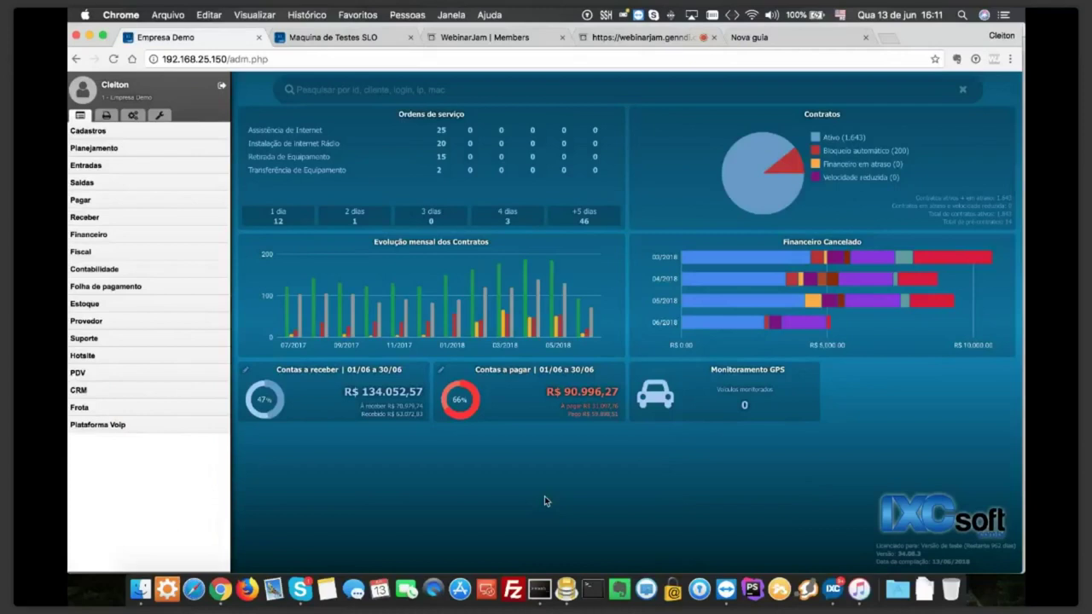
# Reopen the Clientes register under Cadastros and load all clients in the desktop layout
pyautogui.click(102, 135)
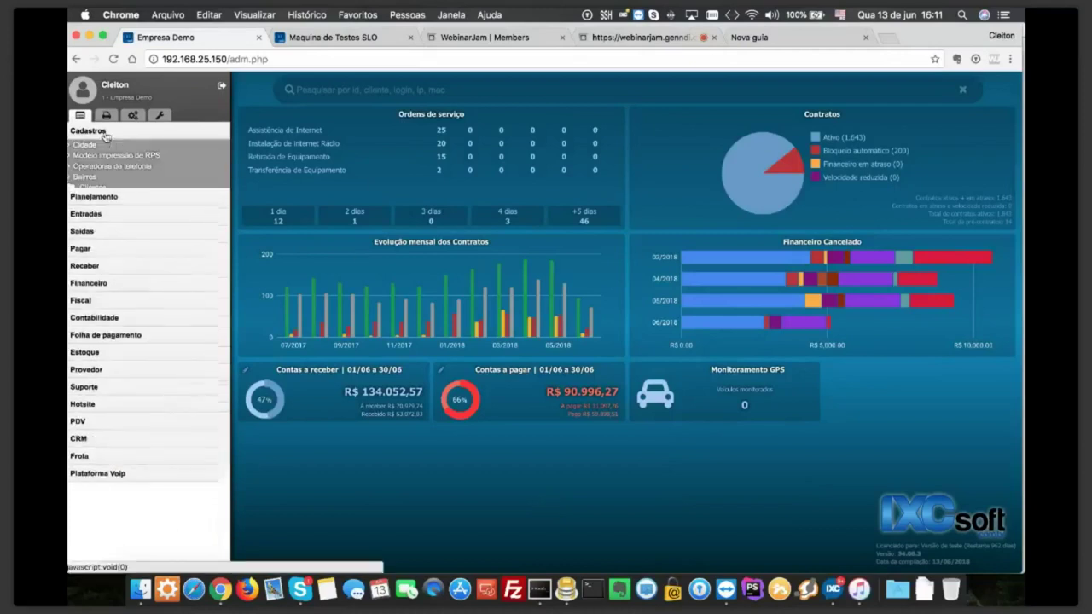
pyautogui.click(94, 186)
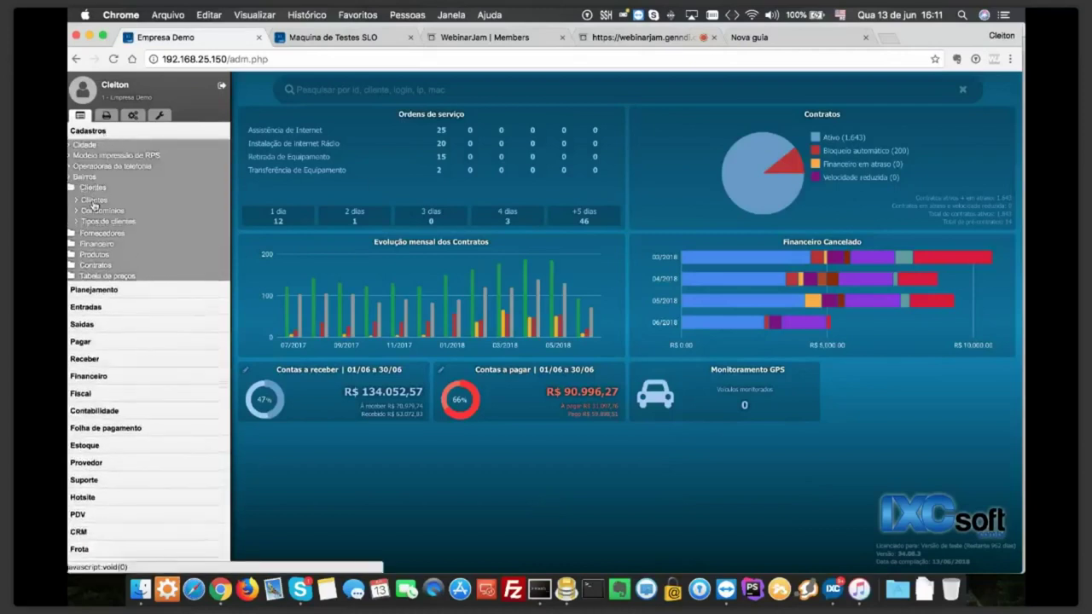
pyautogui.click(94, 199)
pyautogui.click(503, 128)
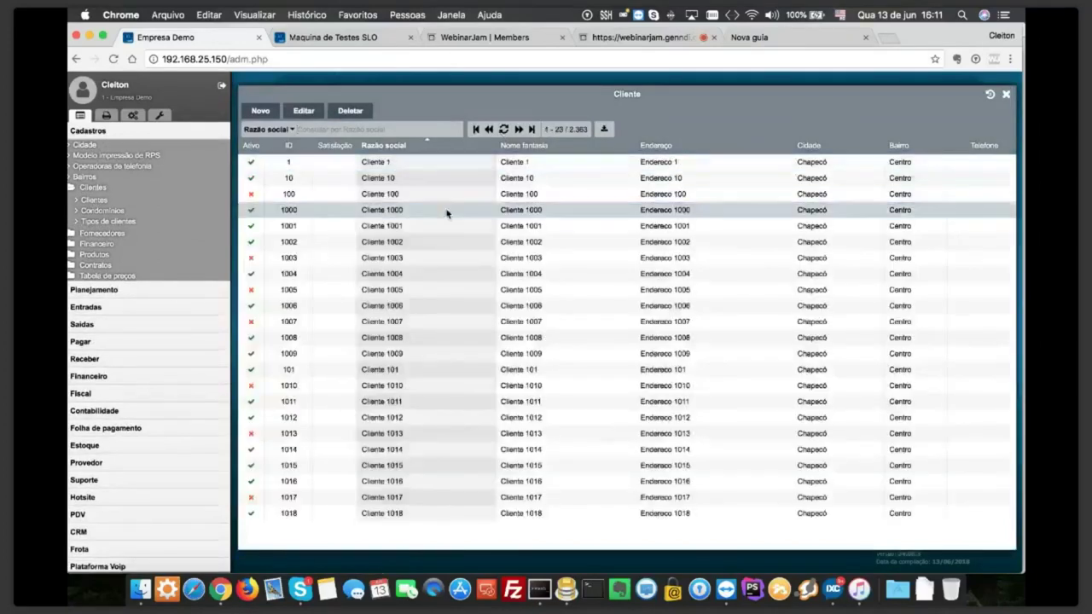
# Open the record of Cliente 1000, dismiss the client alert and display the client's contracts
pyautogui.doubleClick(446, 213)
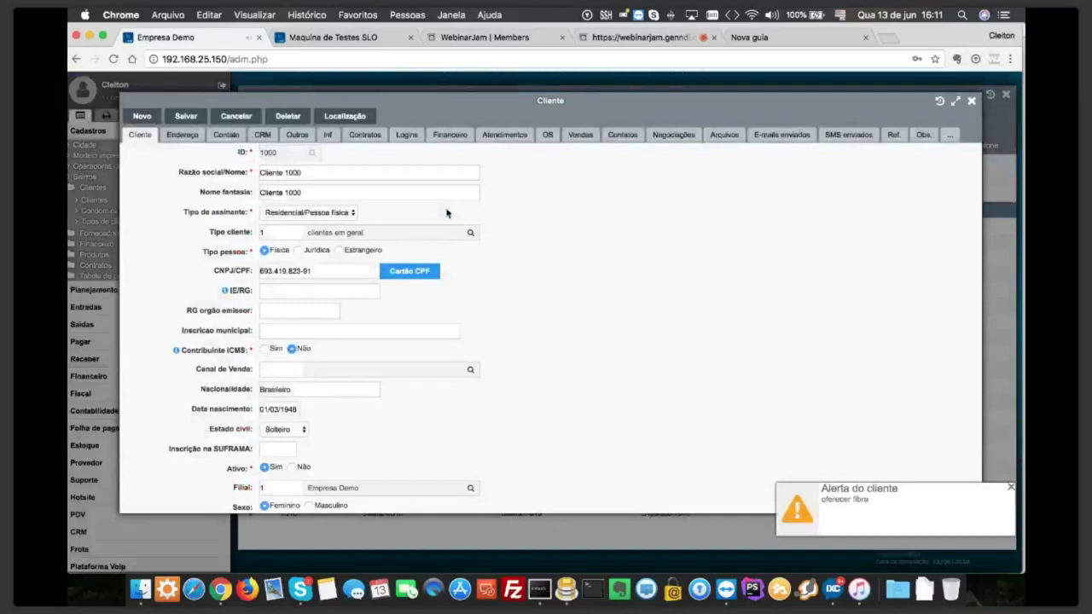
pyautogui.click(1011, 488)
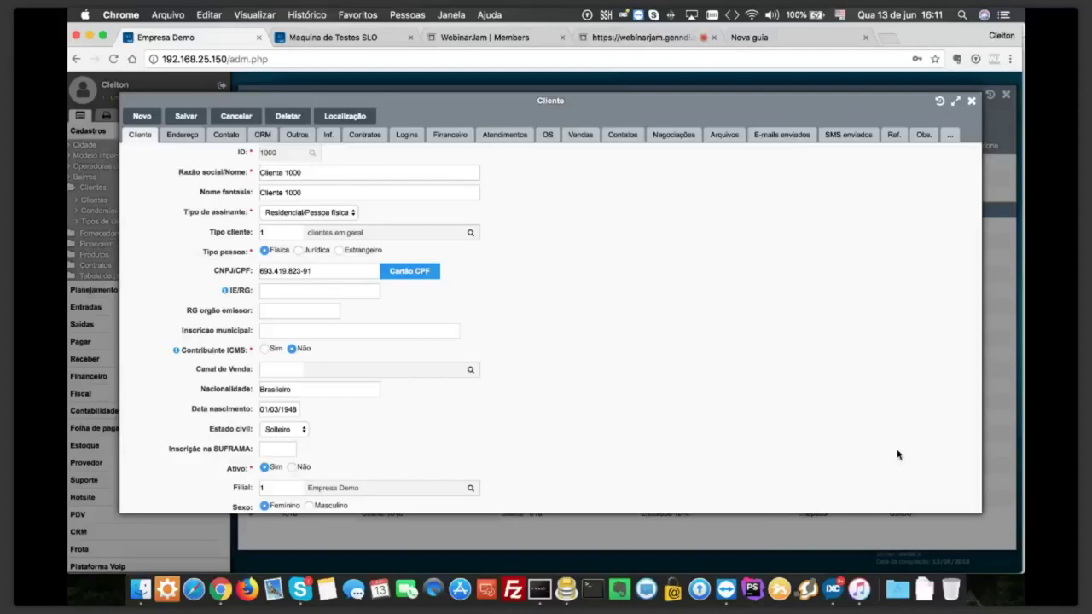
pyautogui.click(361, 140)
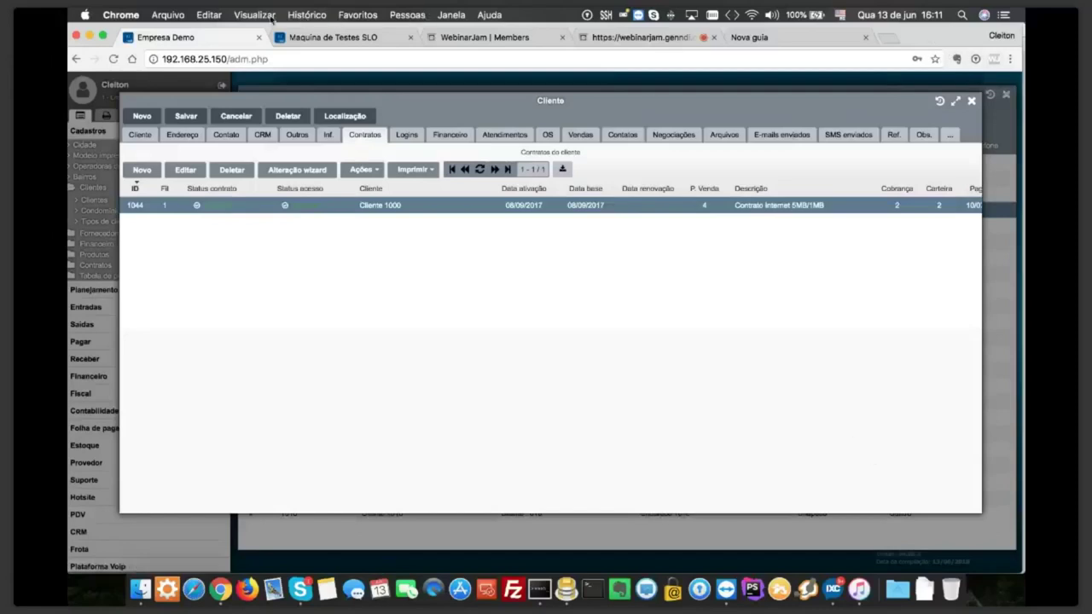
# Open Chrome's developer tools and turn on mobile device emulation for the page
pyautogui.click(213, 14)
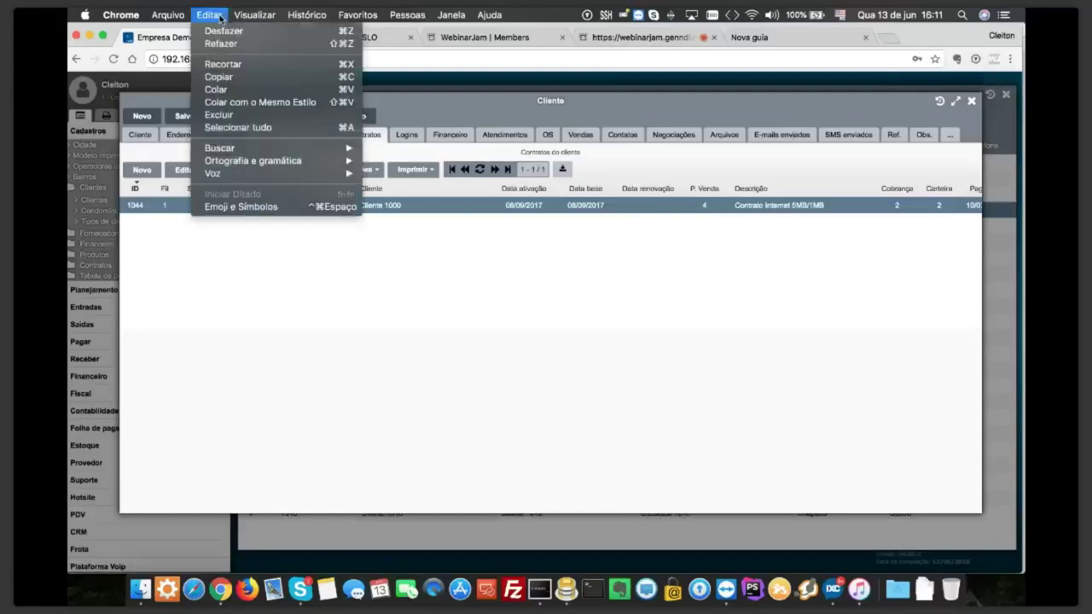
pyautogui.moveTo(246, 18)
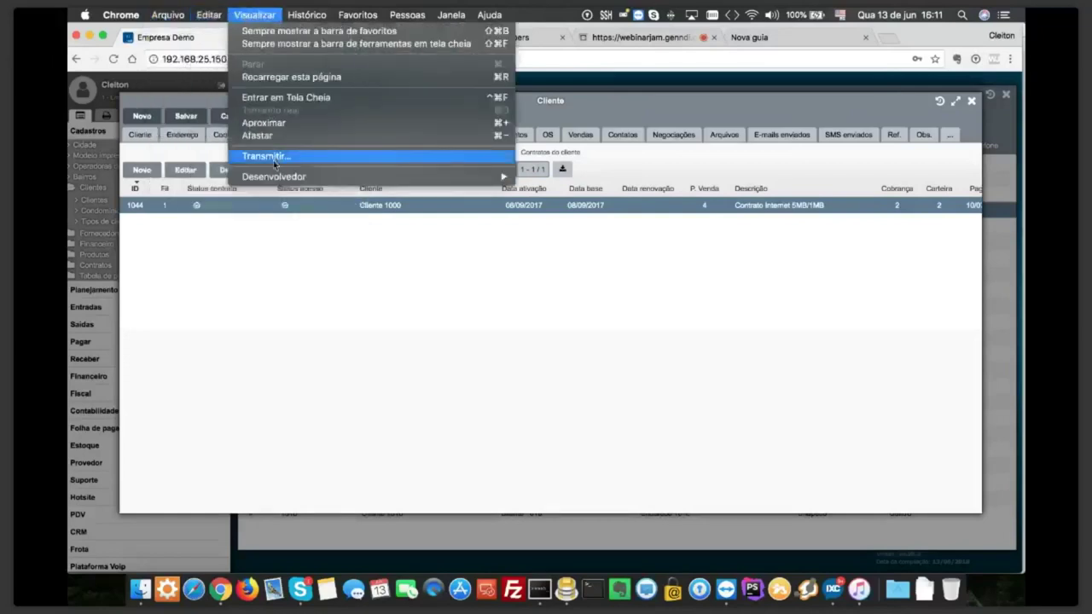
pyautogui.moveTo(268, 179)
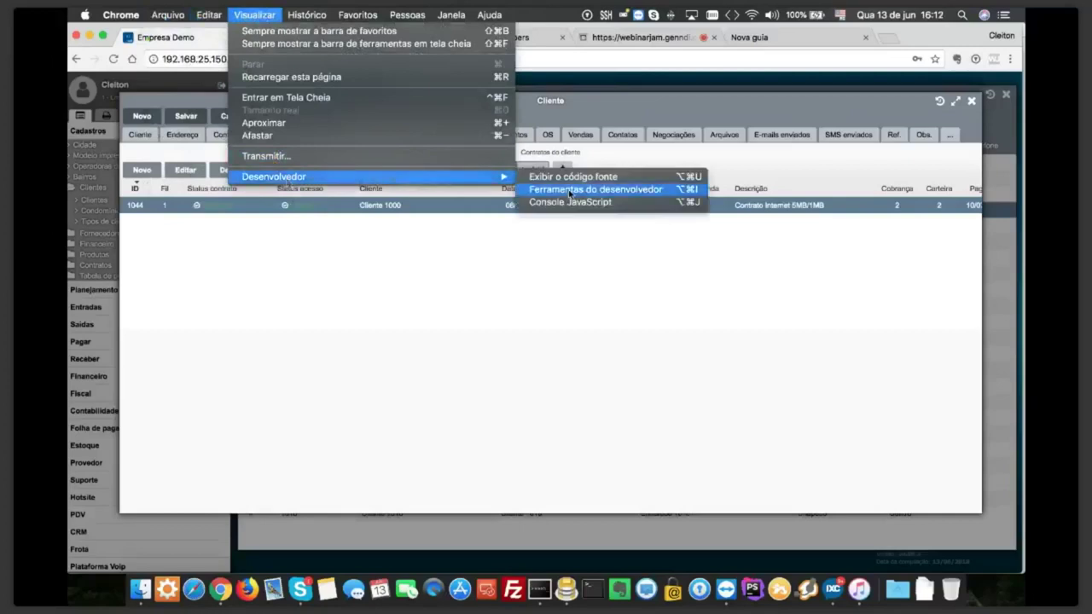
pyautogui.click(569, 193)
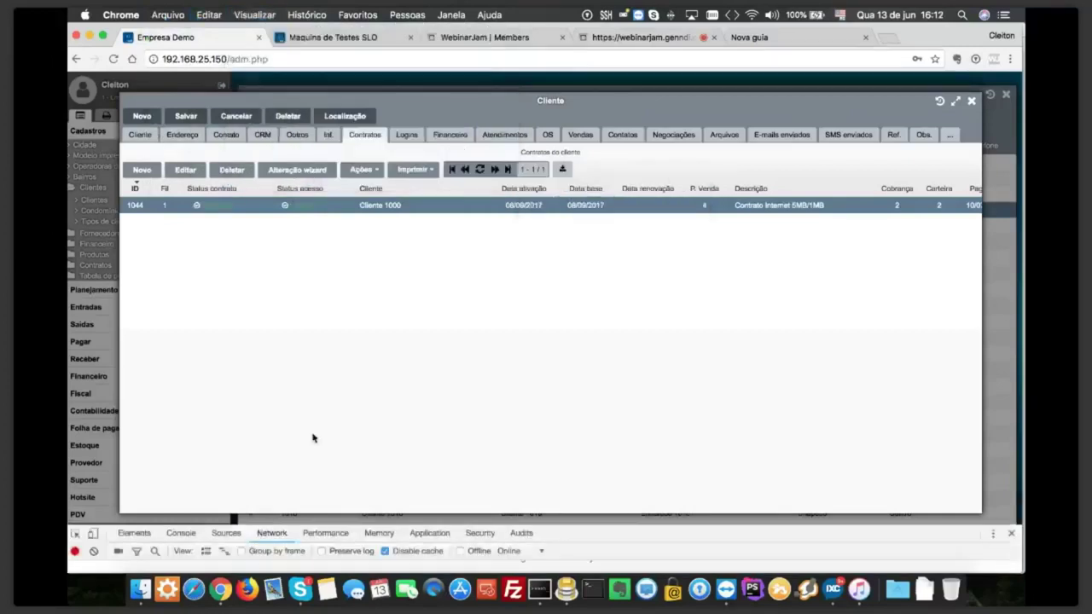
pyautogui.click(93, 533)
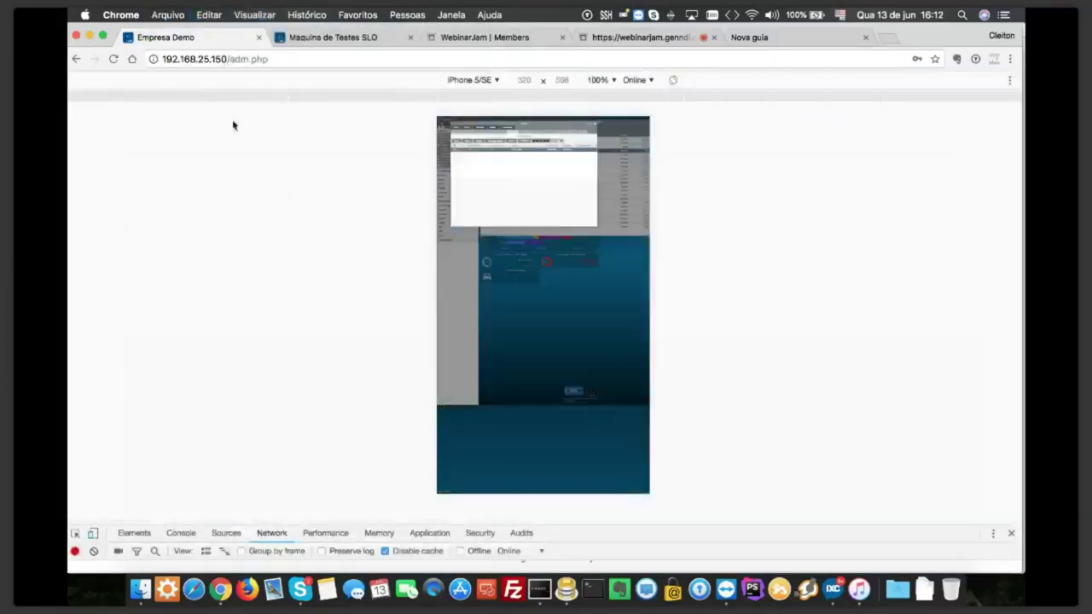
# Reload the page in the mobile layout and log in with the prefilled credentials, dismissing the Enpass unlock request
pyautogui.click(113, 58)
pyautogui.click(669, 217)
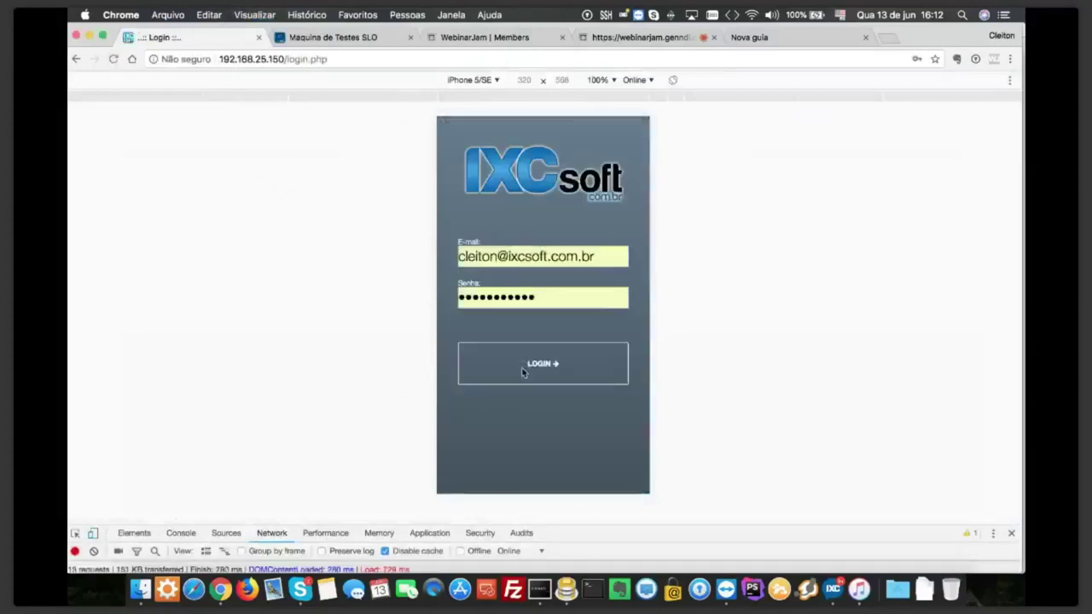
pyautogui.click(523, 372)
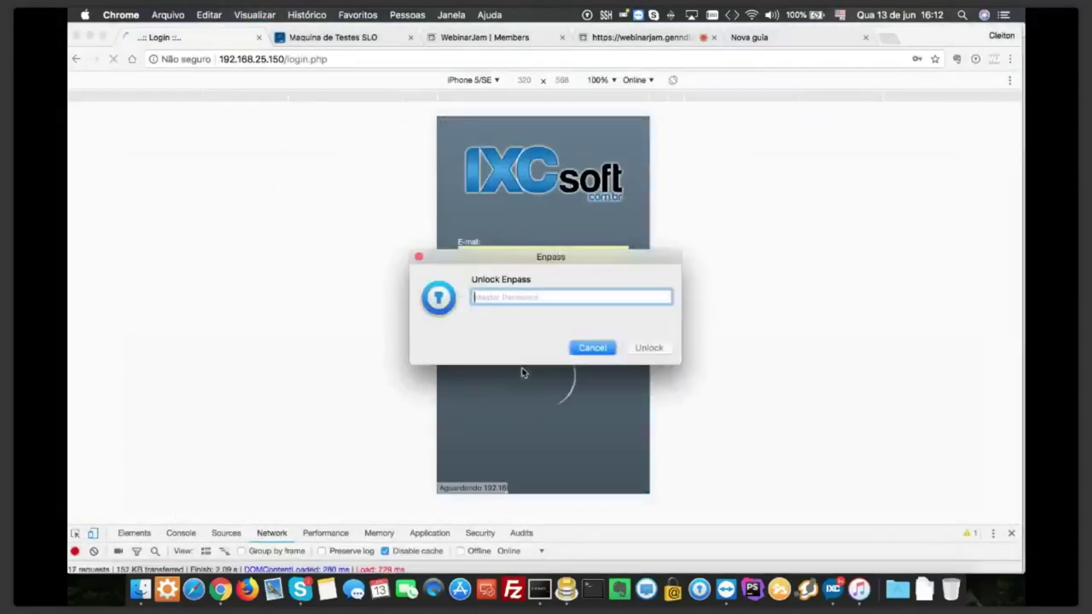
pyautogui.click(593, 348)
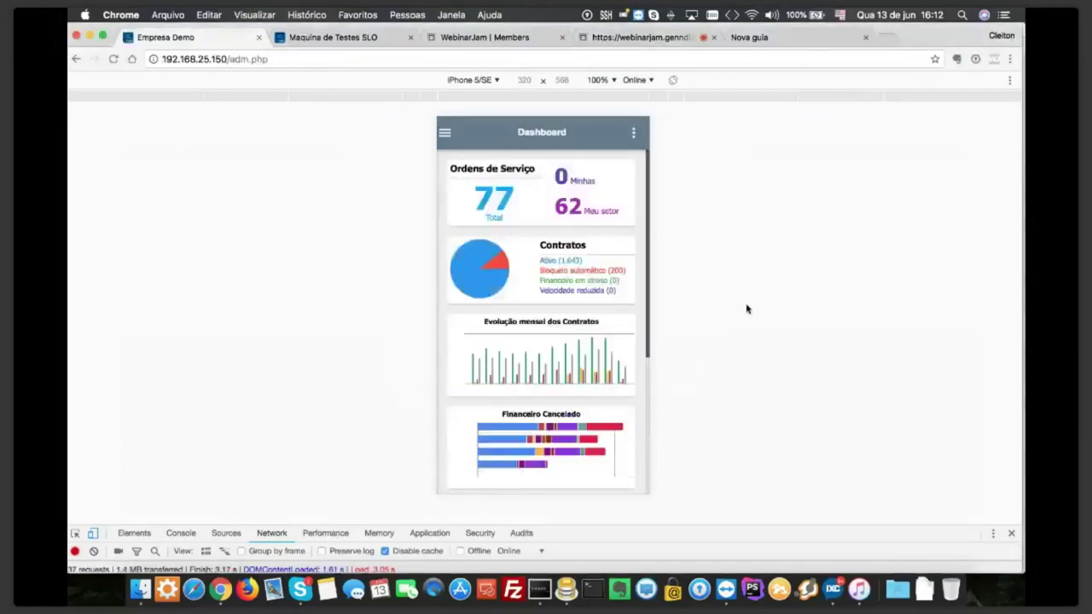
# Look through the mobile dashboard's charts and cards and briefly view the module list
pyautogui.scroll(-5, 593, 362)
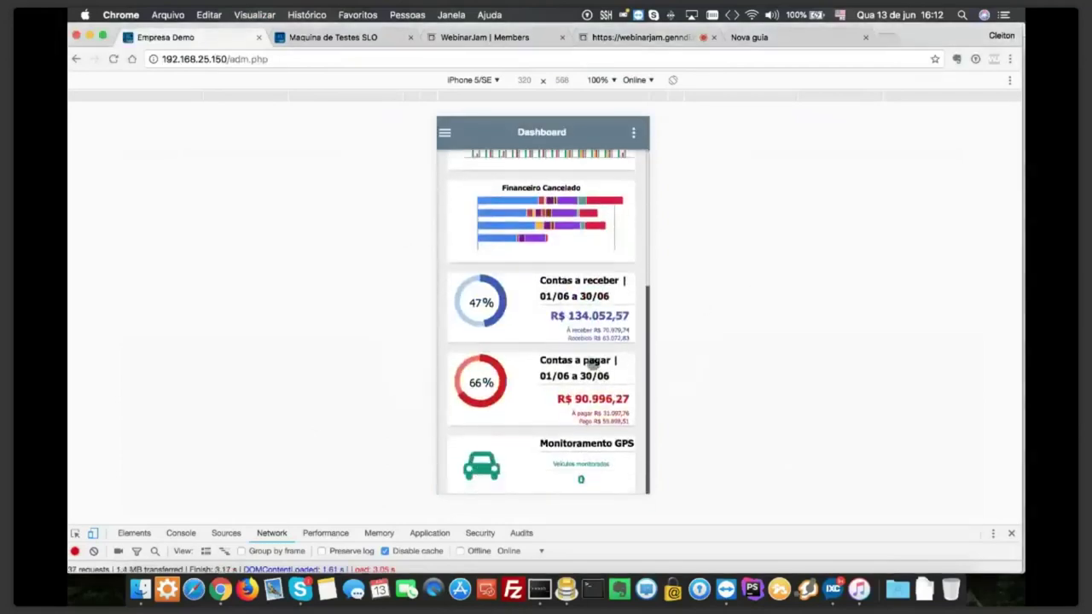
pyautogui.scroll(5, 593, 363)
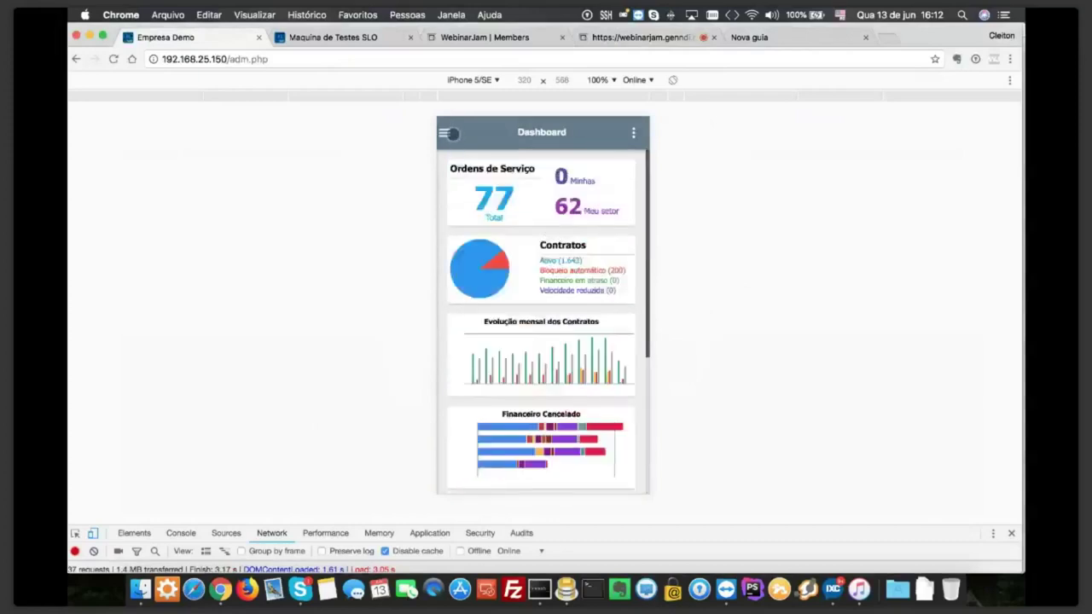
pyautogui.click(444, 133)
pyautogui.click(589, 131)
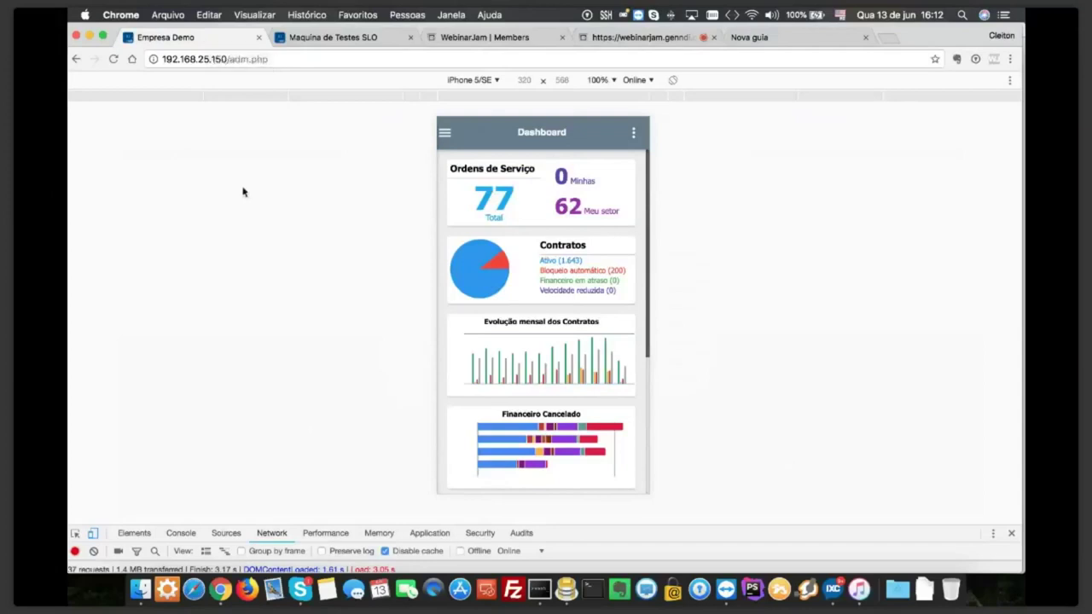
# Open the Clientes register under Cadastros in the mobile layout
pyautogui.click(441, 133)
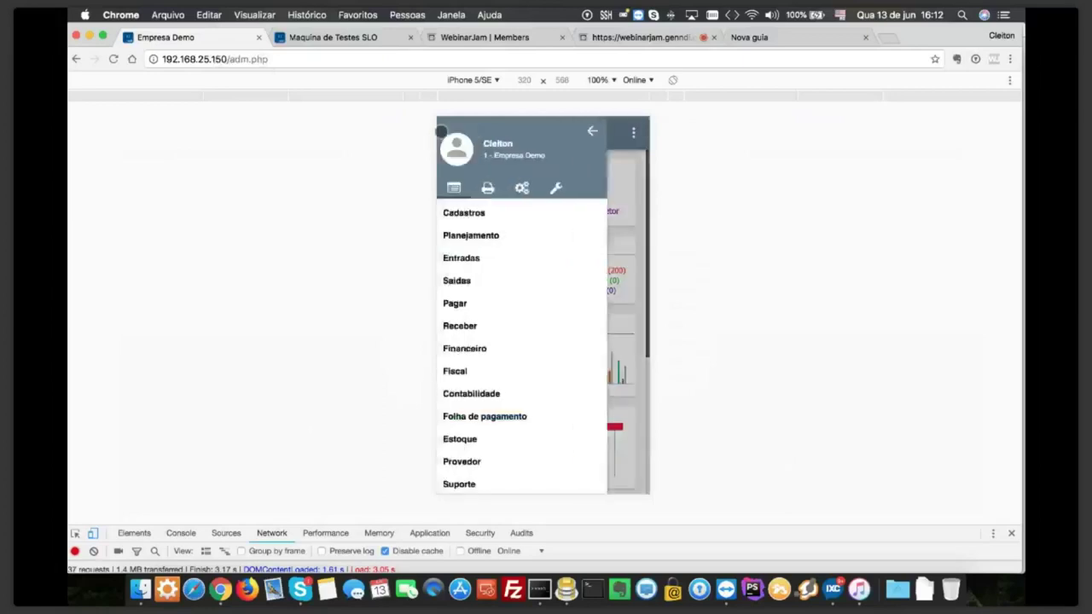
pyautogui.click(473, 218)
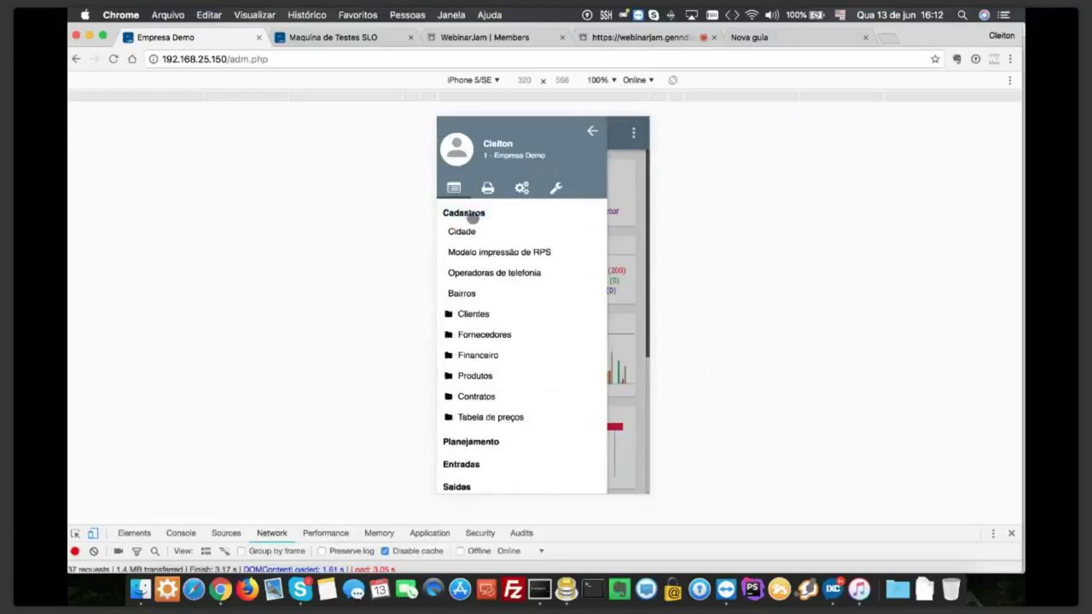
pyautogui.click(469, 316)
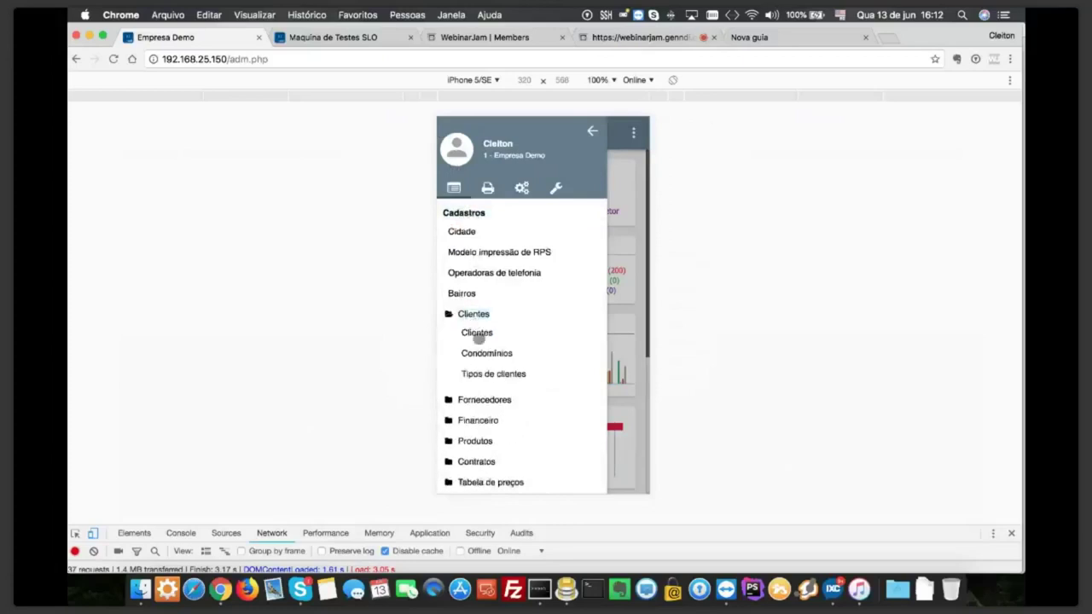
pyautogui.click(477, 335)
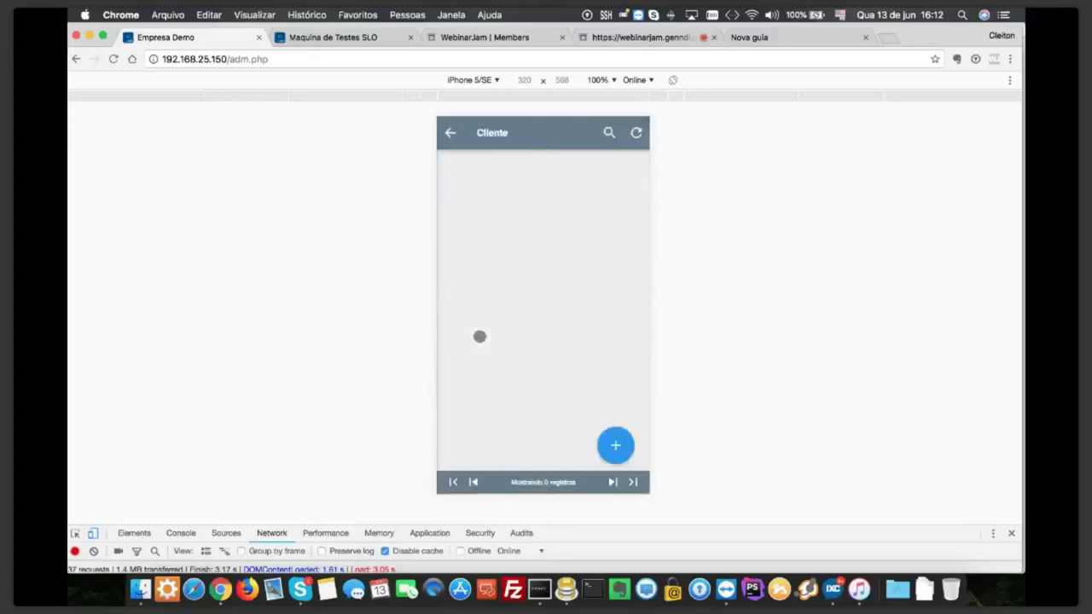
# View the mobile client search by Razão social, leave it, and show the extra actions for Cliente 1000
pyautogui.click(611, 133)
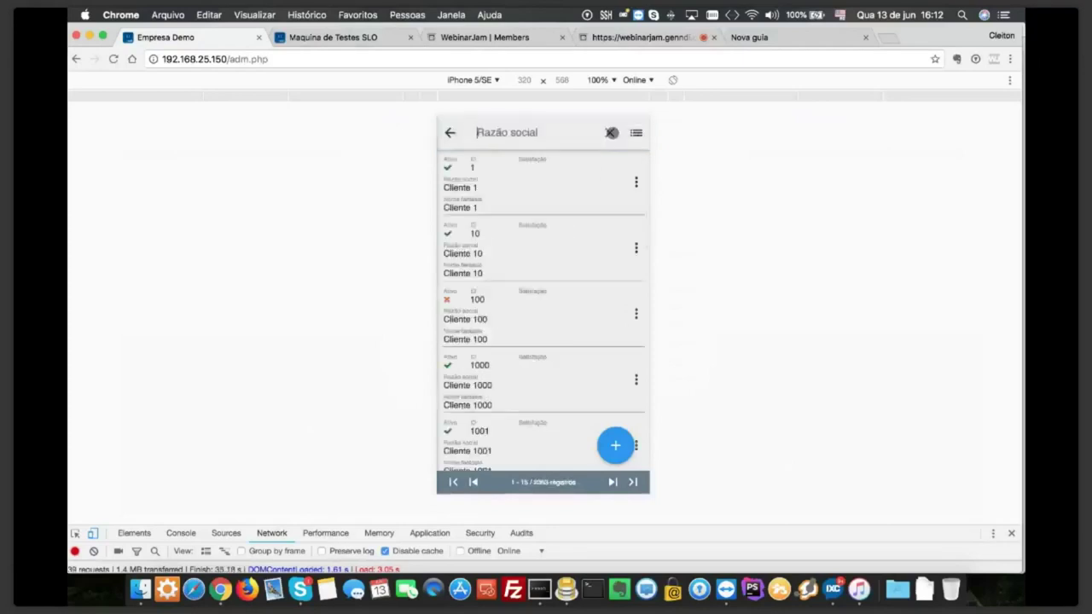
pyautogui.click(452, 133)
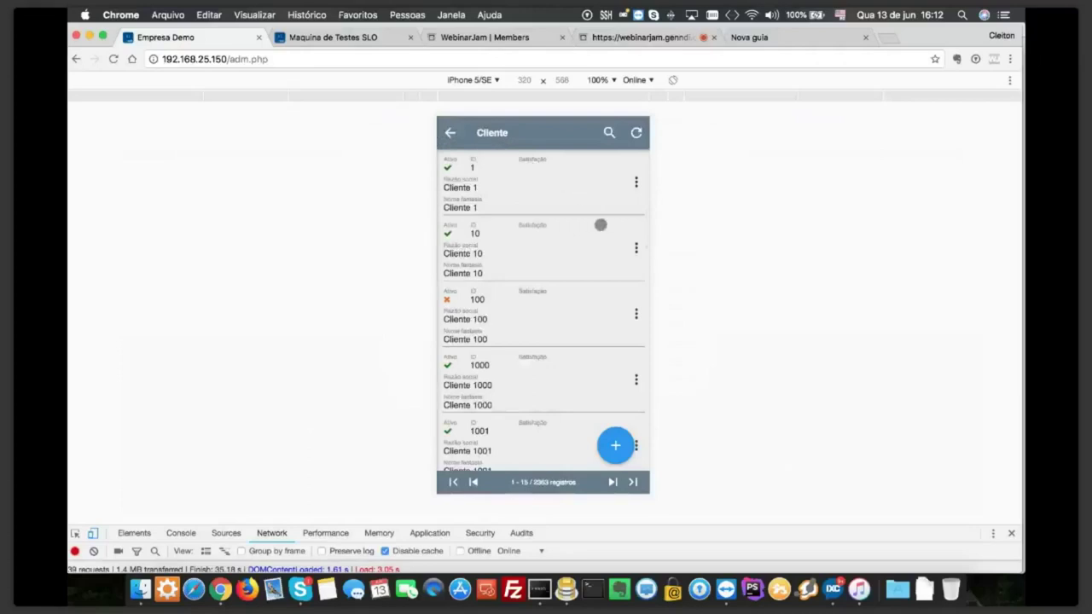
pyautogui.click(635, 377)
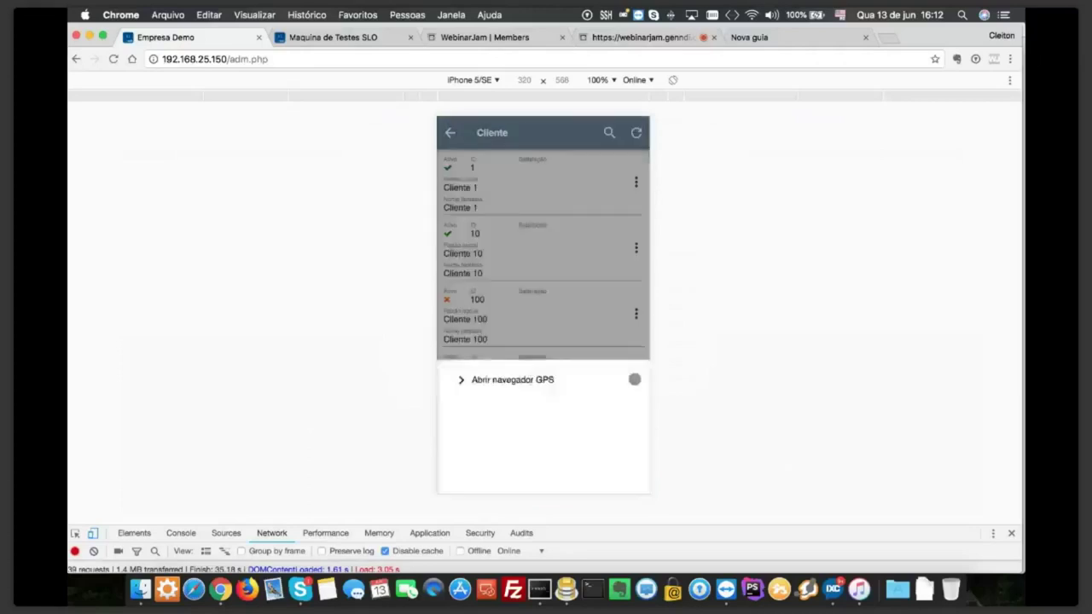
# Open Cliente 1000's record, look over its registration fields, and show the client's Contratos
pyautogui.click(481, 203)
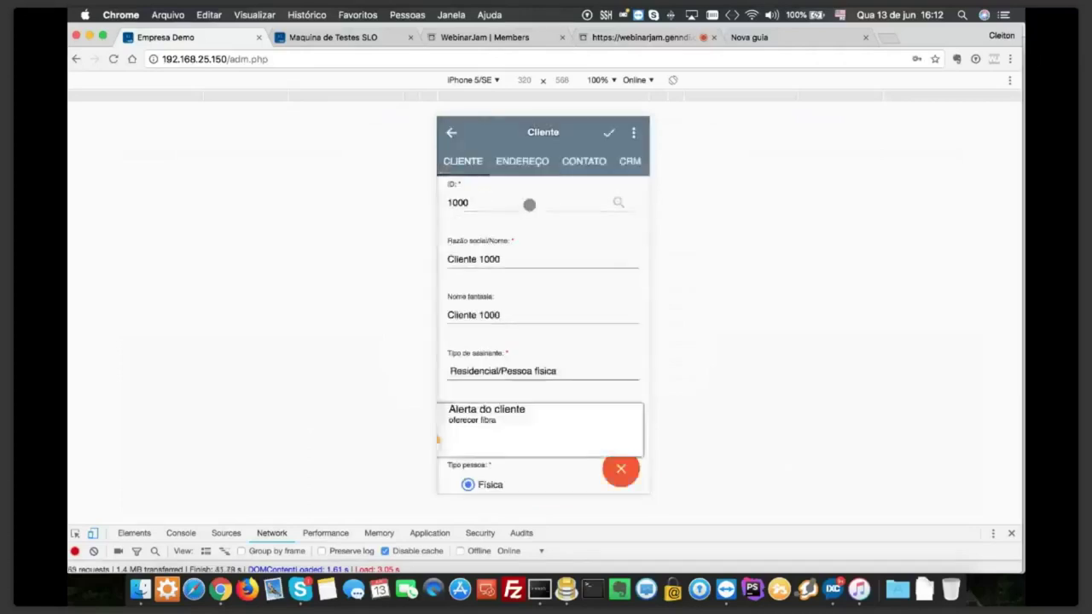
pyautogui.scroll(-3, 525, 244)
pyautogui.scroll(-3, 526, 333)
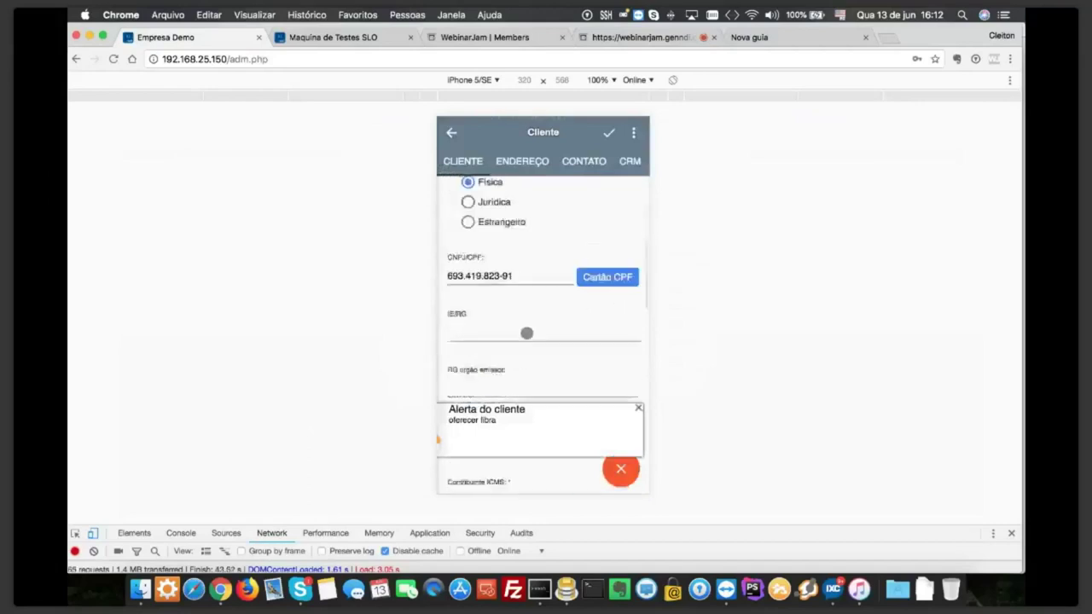
pyautogui.moveTo(629, 161); pyautogui.dragTo(441, 162)
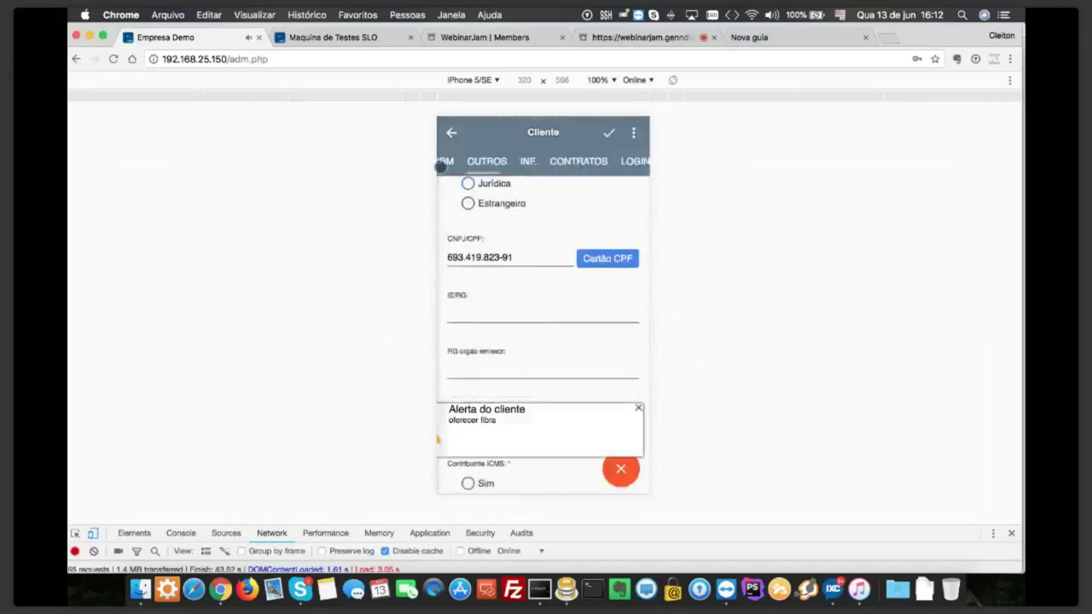
pyautogui.click(583, 167)
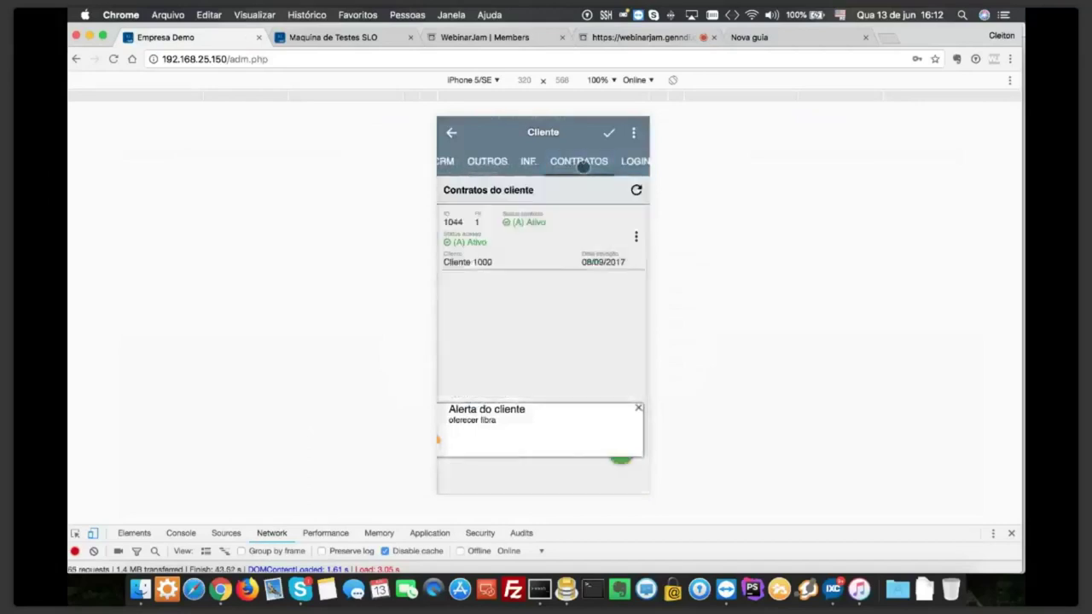
# Show the available actions for the client's contract and dismiss the Alerta do cliente notice
pyautogui.click(637, 238)
pyautogui.scroll(-3, 575, 295)
pyautogui.click(639, 411)
pyautogui.scroll(-1, 611, 410)
pyautogui.scroll(5, 612, 412)
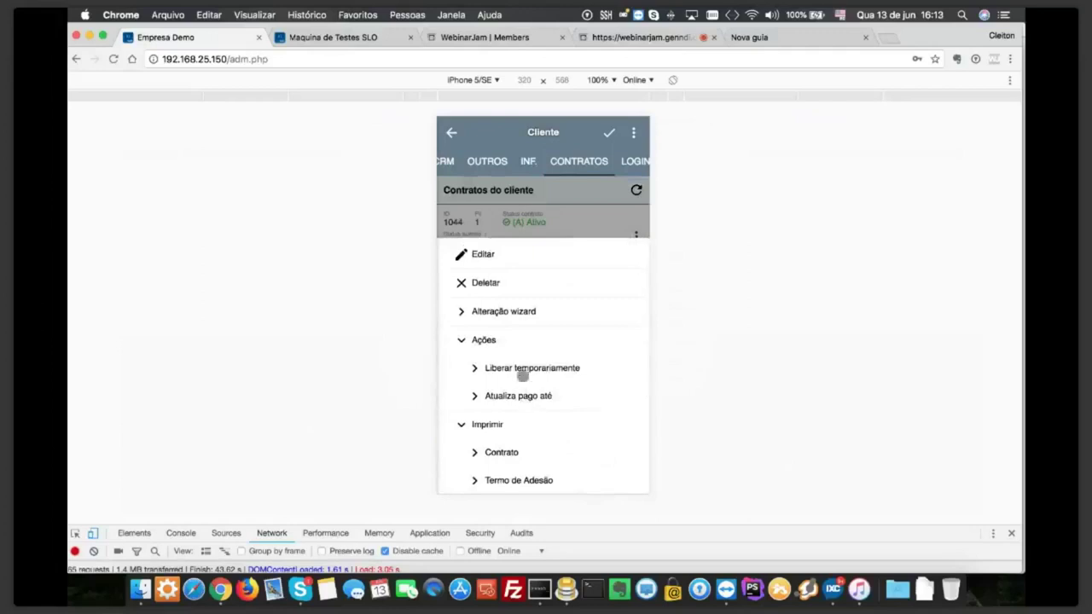
# Try to run Desbloqueio confiança on the client's contract, accepting the confirmation request
pyautogui.scroll(-3, 526, 368)
pyautogui.scroll(-2, 525, 369)
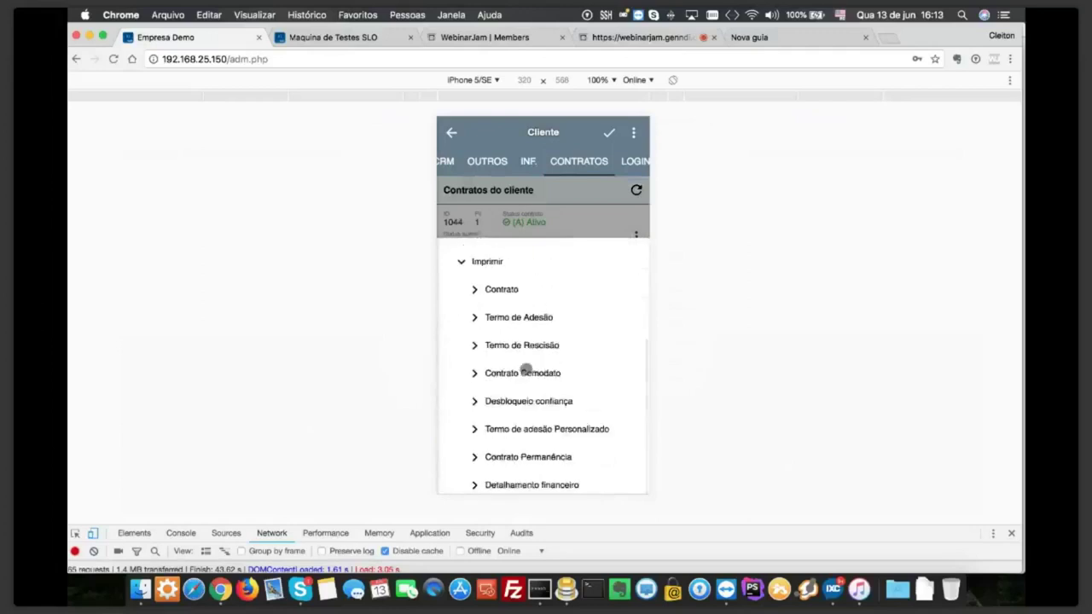
pyautogui.click(527, 402)
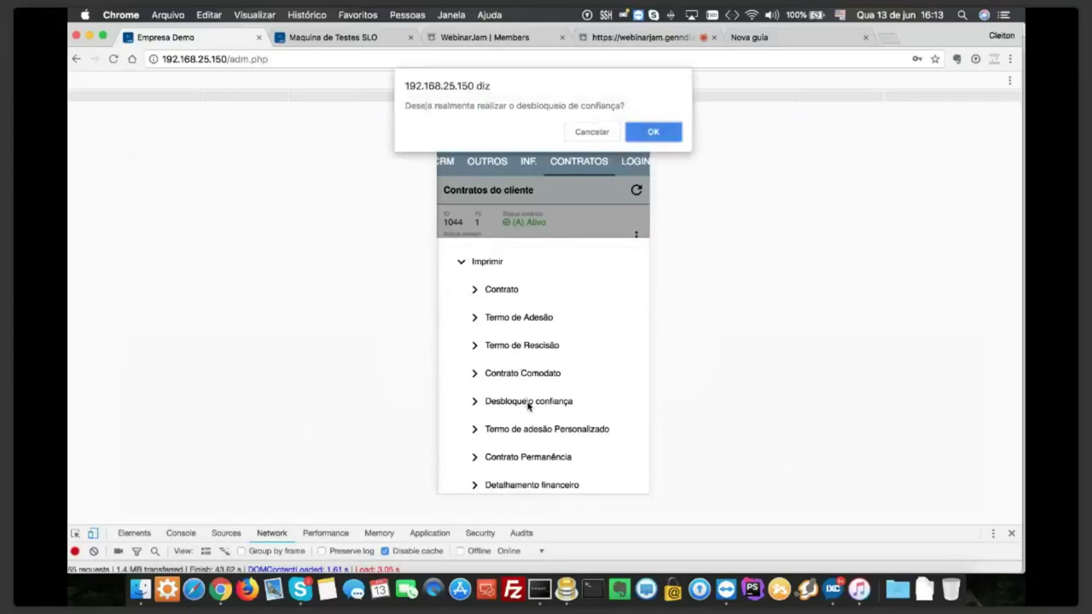
pyautogui.press('Return')
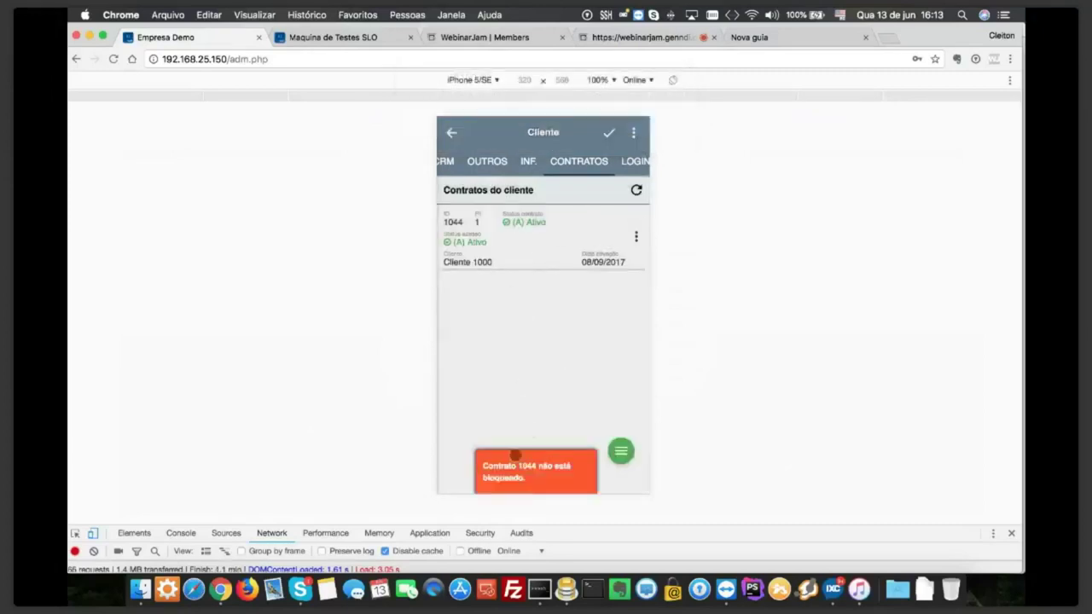
# View the Ações group in the contract's action list again
pyautogui.click(635, 236)
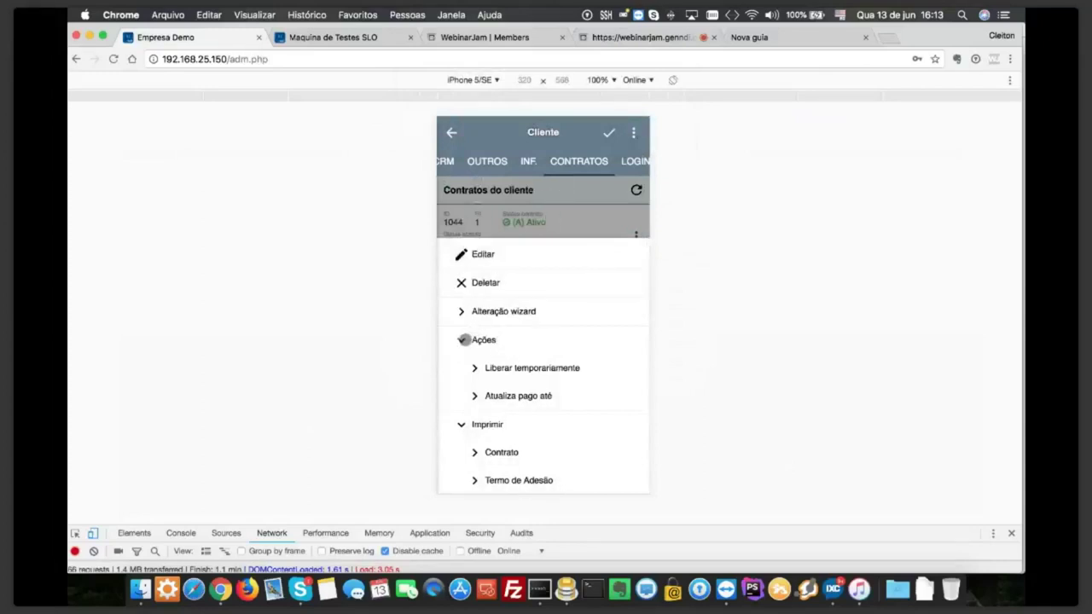
pyautogui.click(464, 340)
pyautogui.click(633, 234)
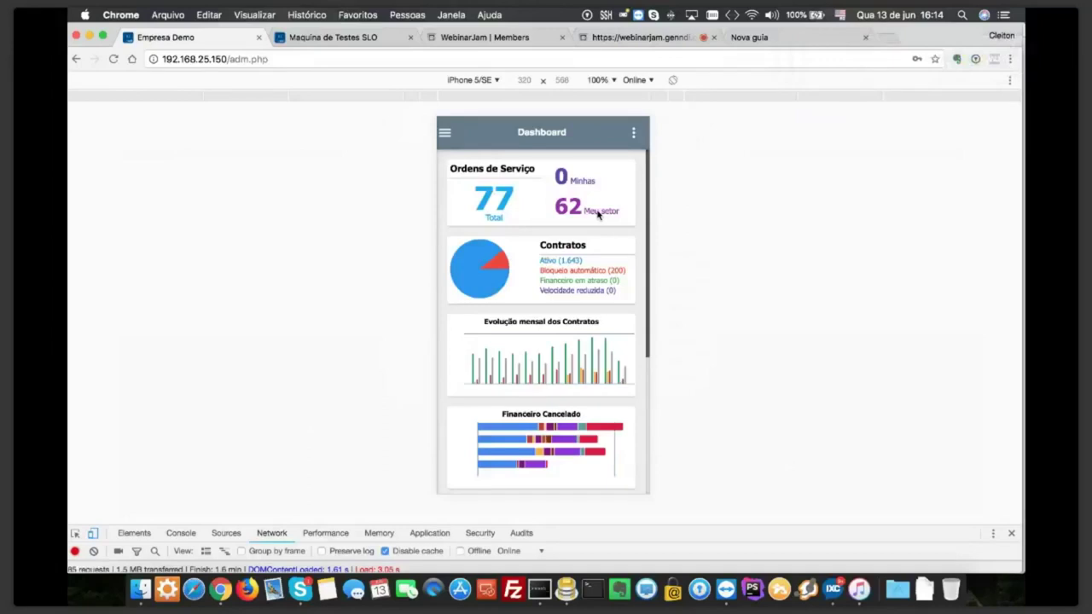
# Open the Meu setor service orders from the dashboard and look through their SLA, status and opening dates
pyautogui.click(598, 214)
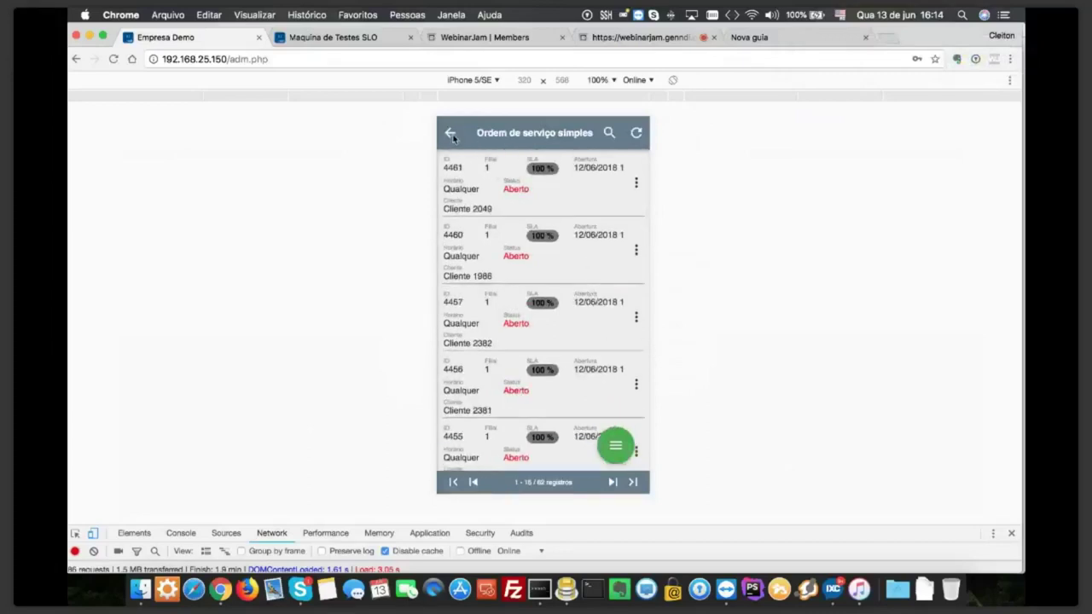
pyautogui.click(452, 136)
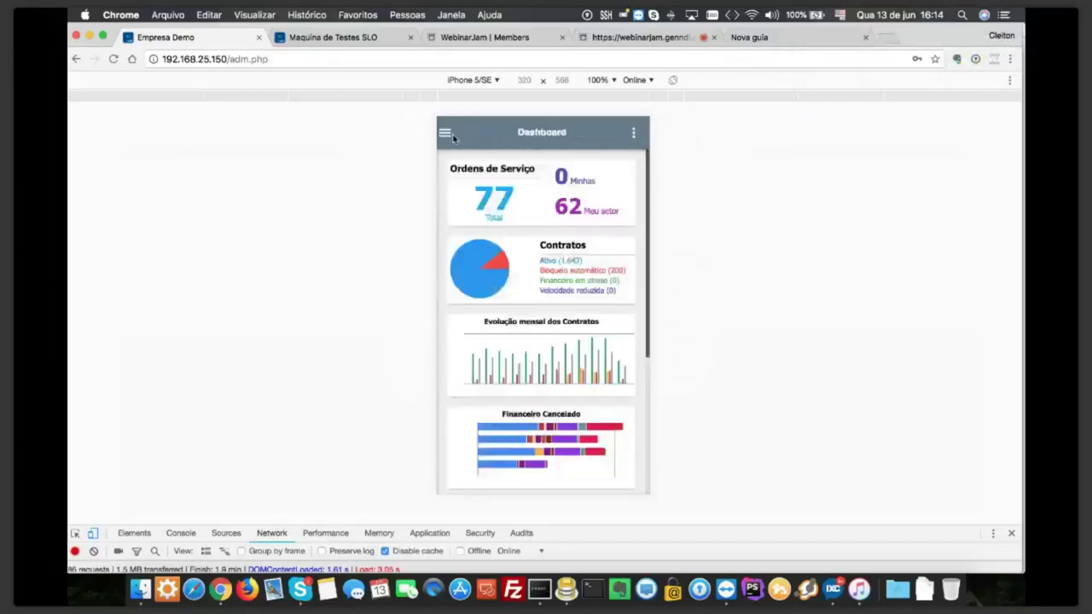
pyautogui.click(593, 213)
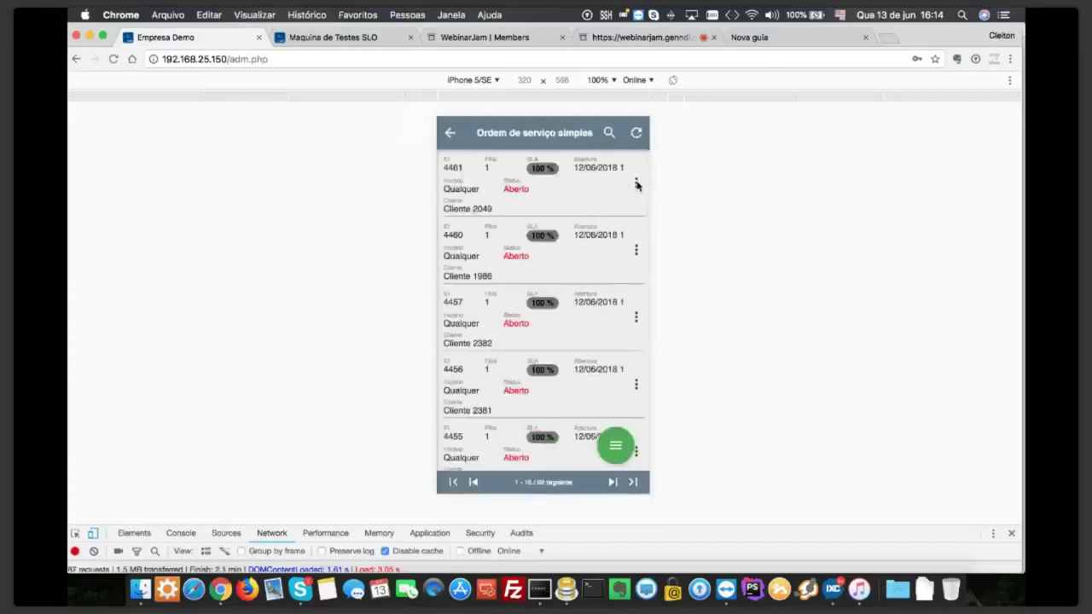
pyautogui.scroll(-1, 515, 274)
pyautogui.scroll(-8, 515, 275)
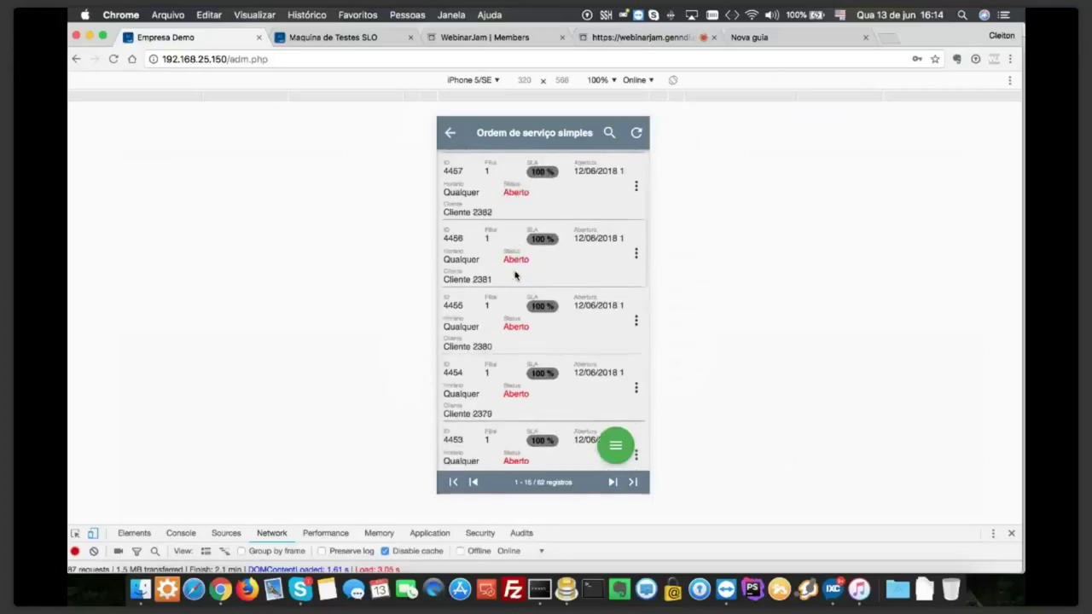
pyautogui.scroll(-3, 537, 307)
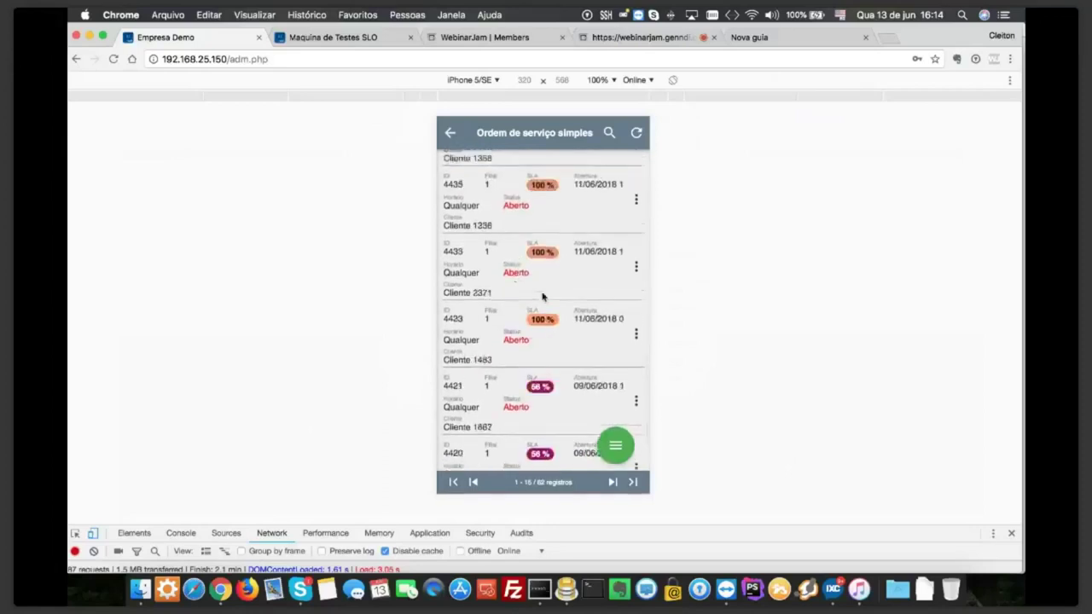
pyautogui.scroll(10, 546, 307)
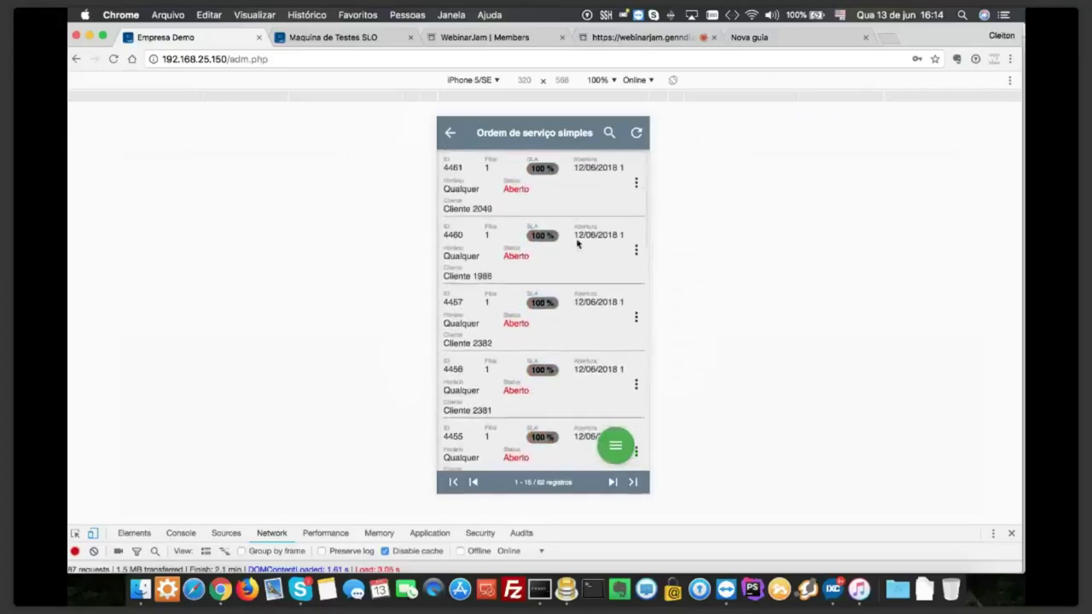
# Open the first service order for editing, view its Principal fields, and return to the order list
pyautogui.click(635, 182)
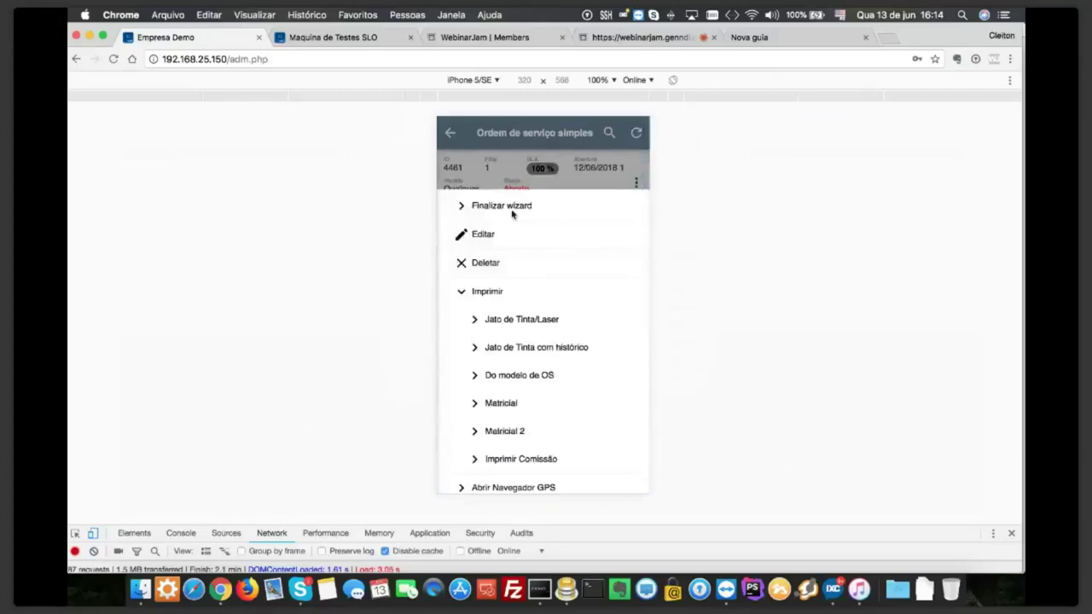
pyautogui.click(505, 235)
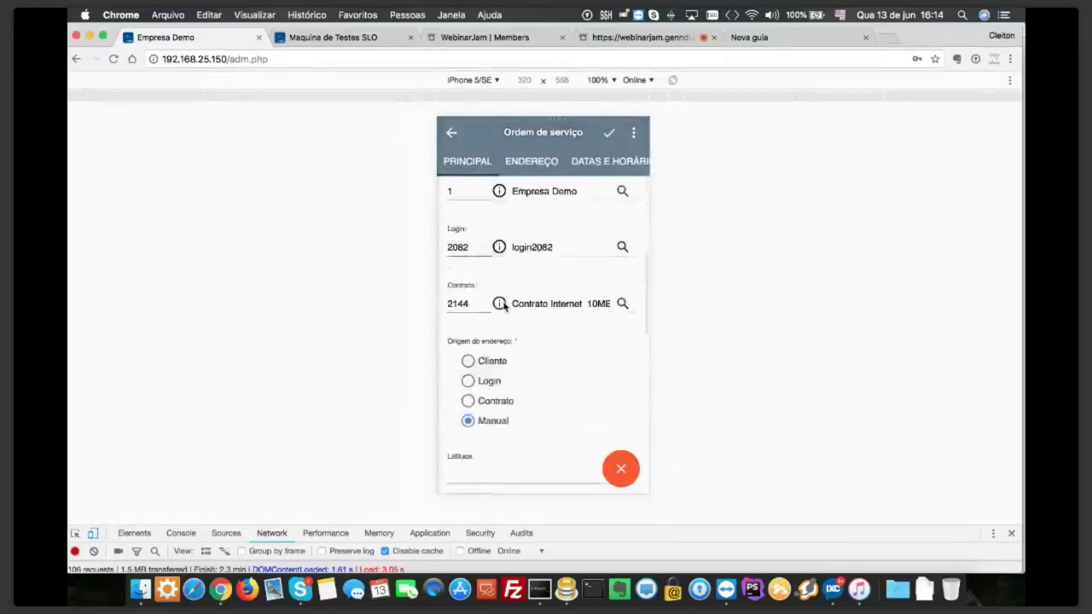
pyautogui.click(453, 134)
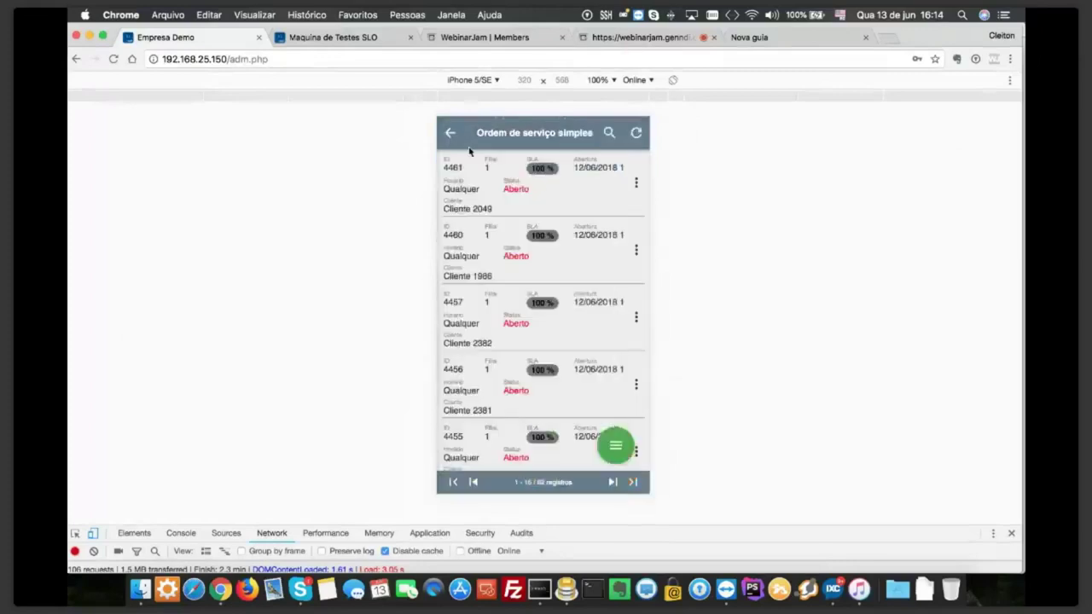
# Submit Assumir for the first service order with the message "teste", dismissing the browser alert
pyautogui.click(640, 181)
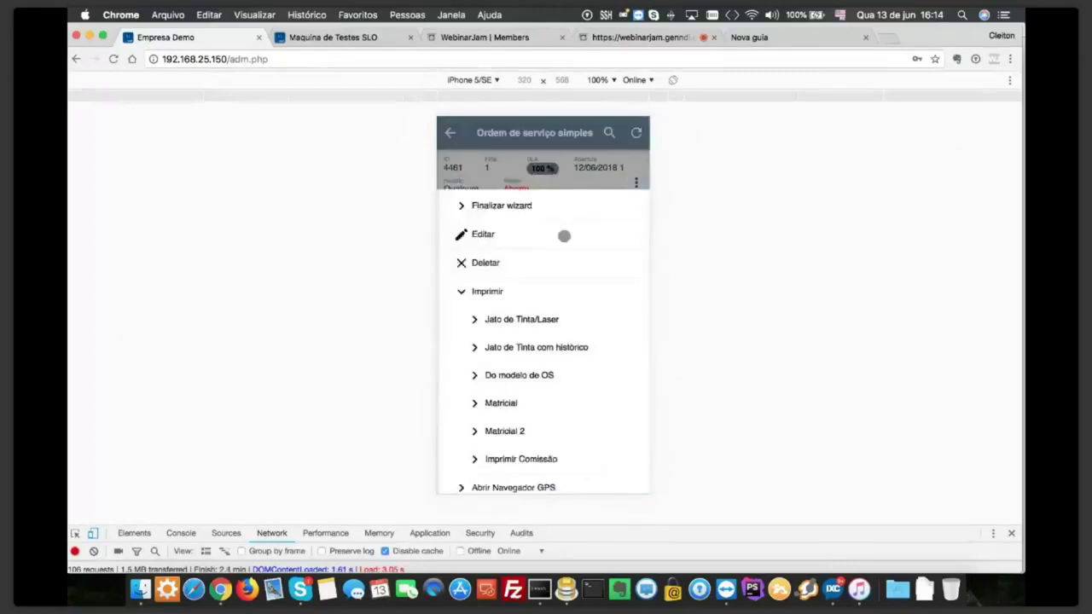
pyautogui.scroll(-2, 563, 245)
pyautogui.scroll(-5, 563, 245)
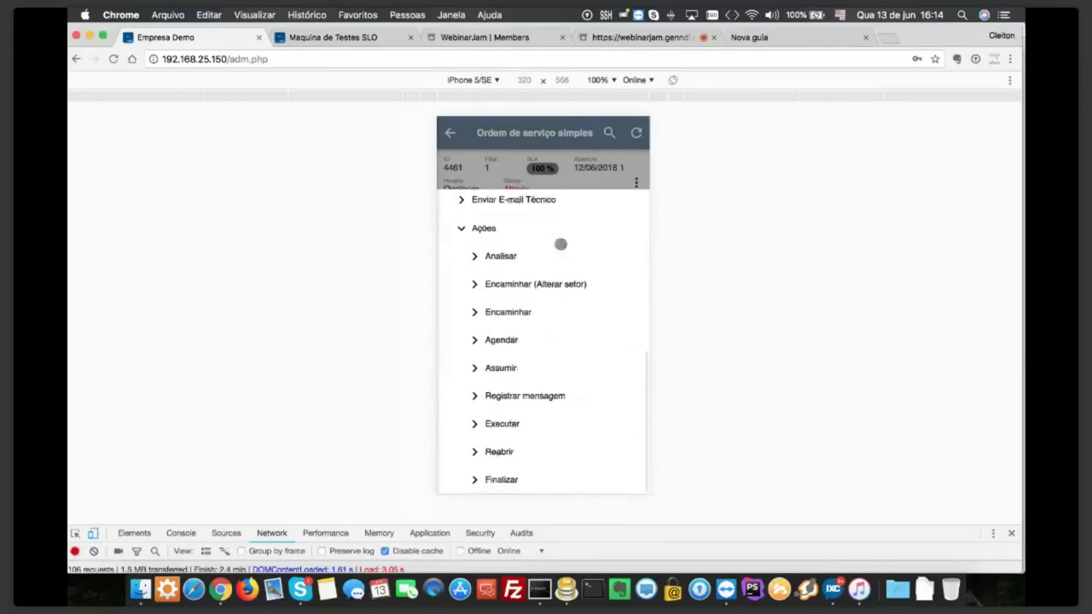
pyautogui.click(495, 370)
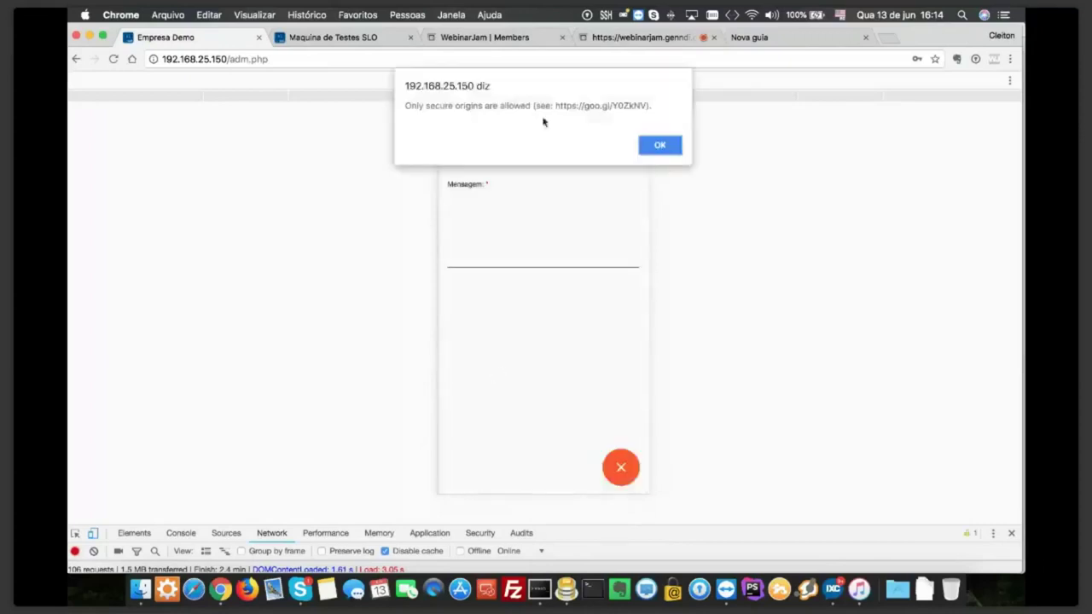
pyautogui.click(663, 144)
pyautogui.click(471, 253)
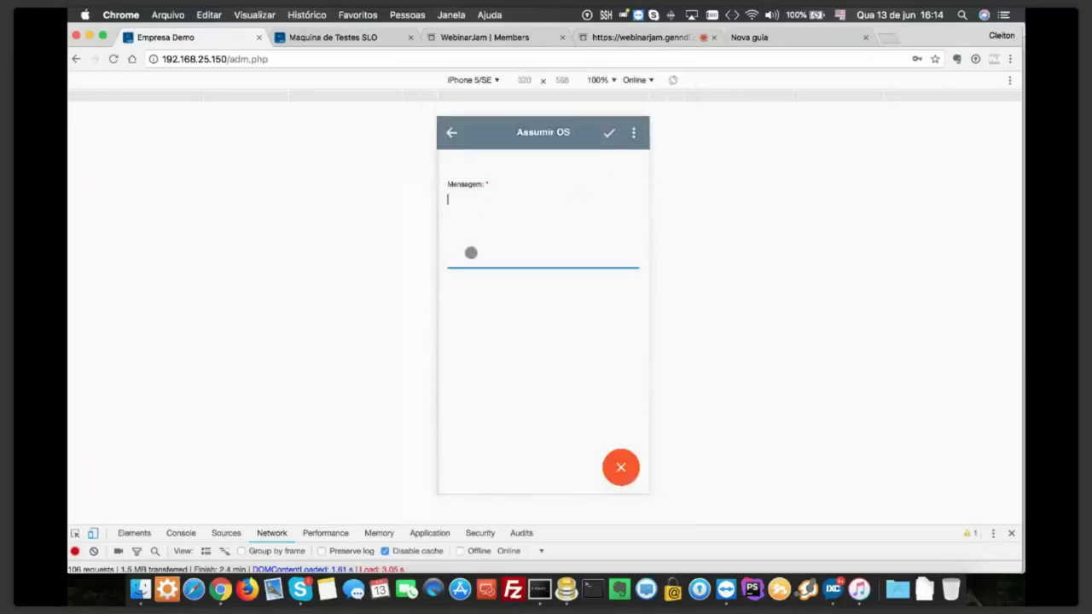
pyautogui.write('teste')
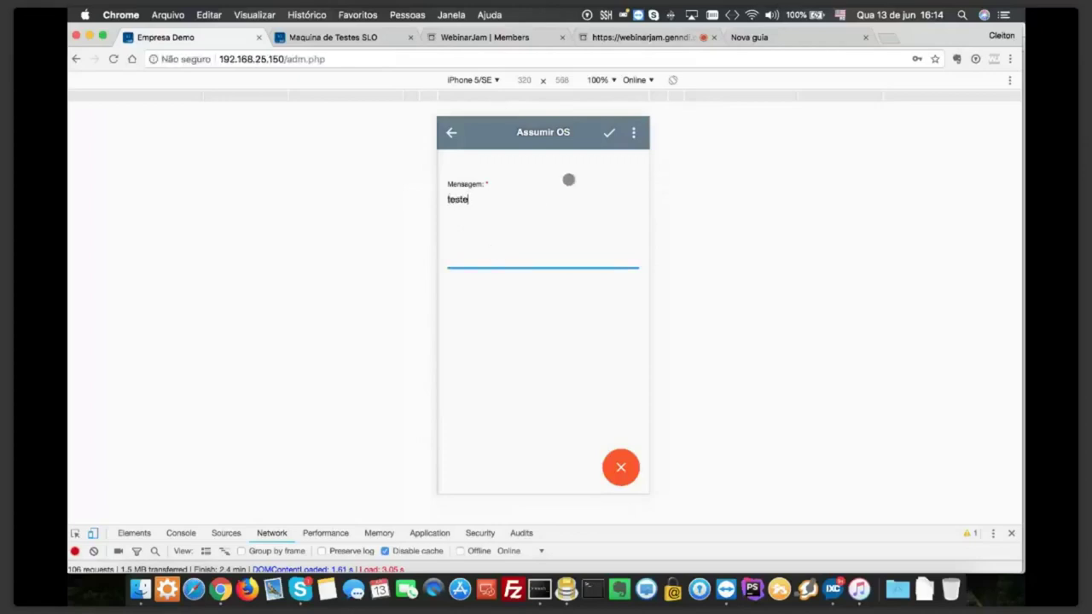
pyautogui.click(608, 132)
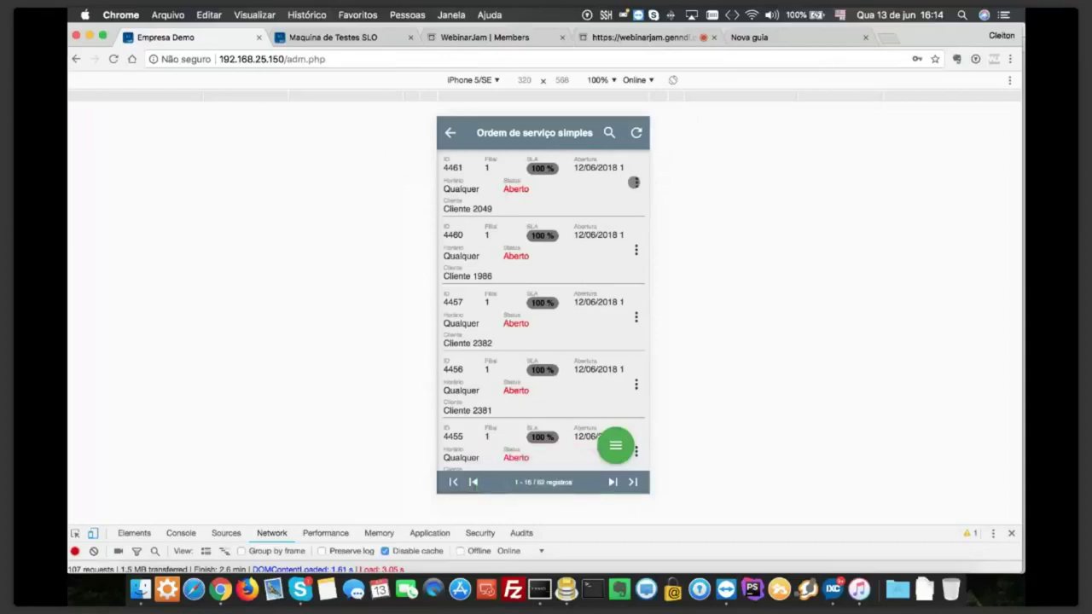
# Start Finalizar wizard for the first service order and move back and forth between its opening stages, Comodatos and Produtos
pyautogui.click(634, 182)
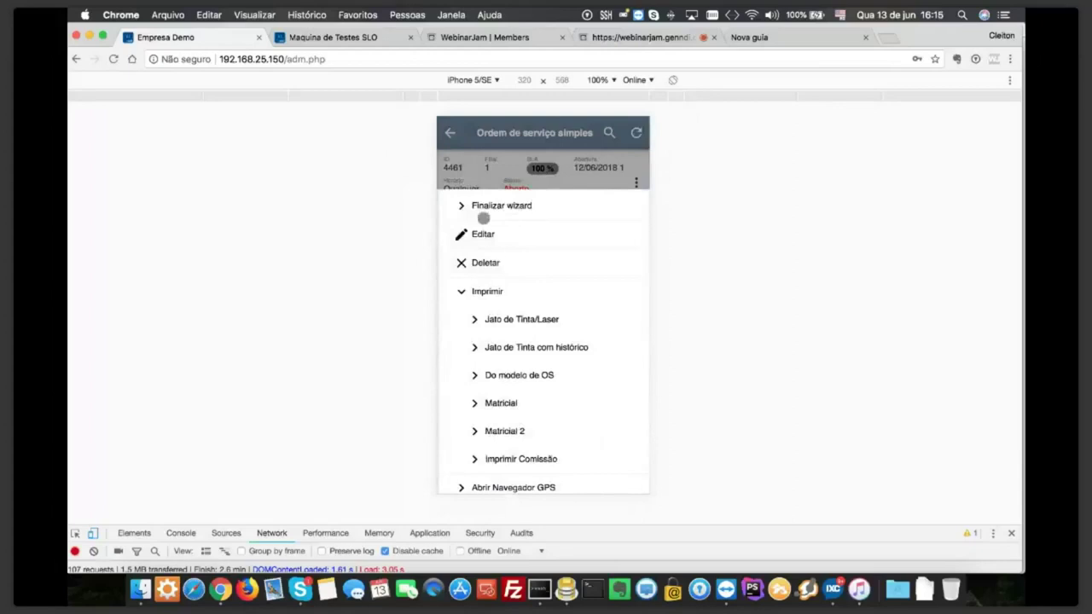
pyautogui.click(485, 207)
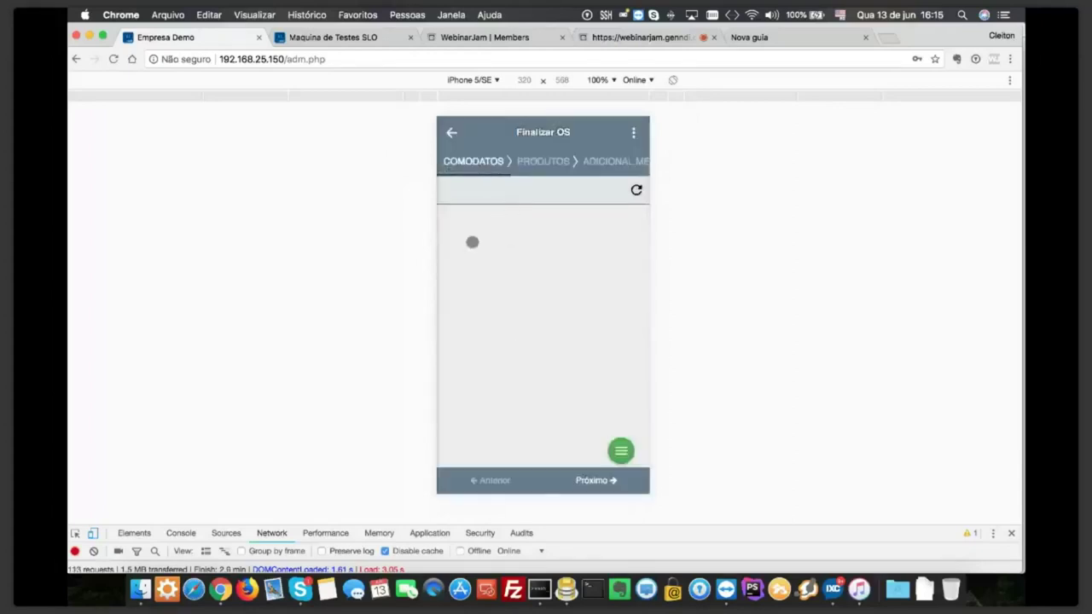
pyautogui.click(608, 481)
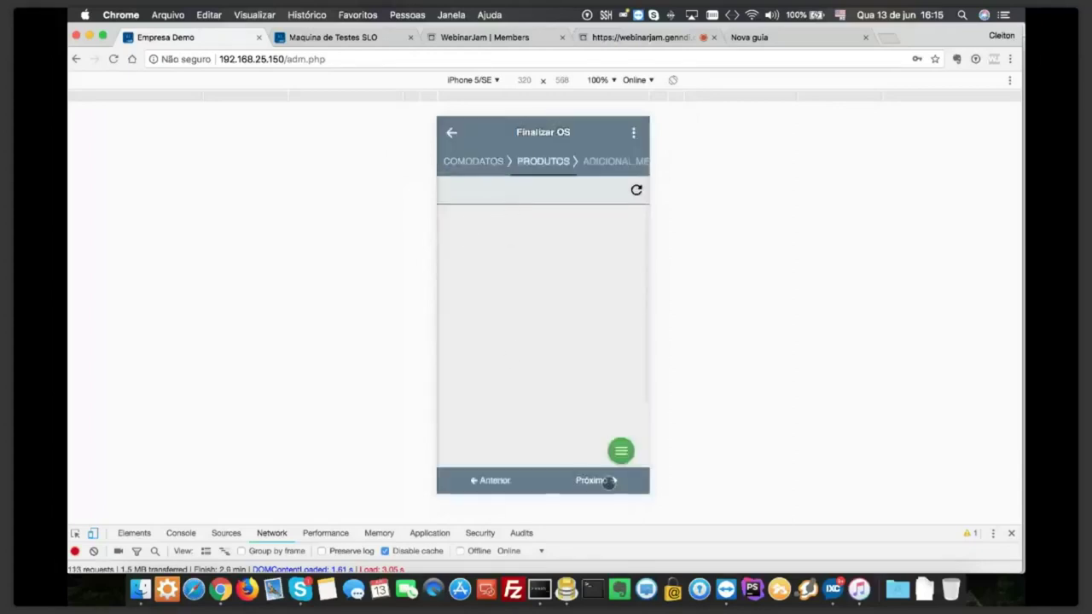
pyautogui.click(486, 480)
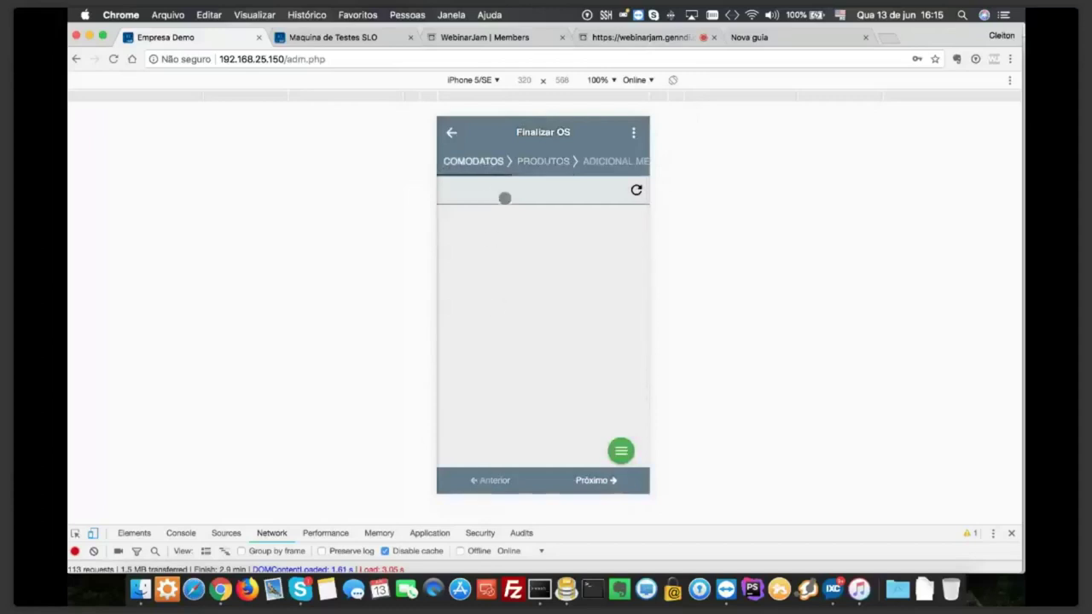
pyautogui.click(601, 481)
pyautogui.click(601, 480)
pyautogui.click(493, 481)
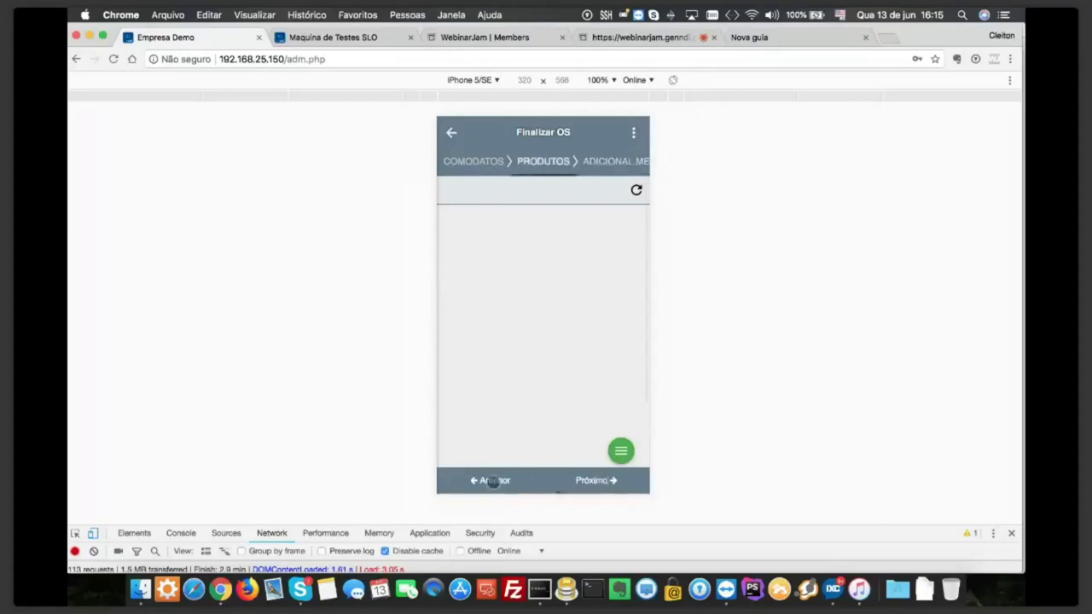
# Advance the Finalizar OS wizard from Produtos through Adicional mensalidade to Autorizar ONU
pyautogui.click(601, 480)
pyautogui.moveTo(622, 161); pyautogui.dragTo(522, 161)
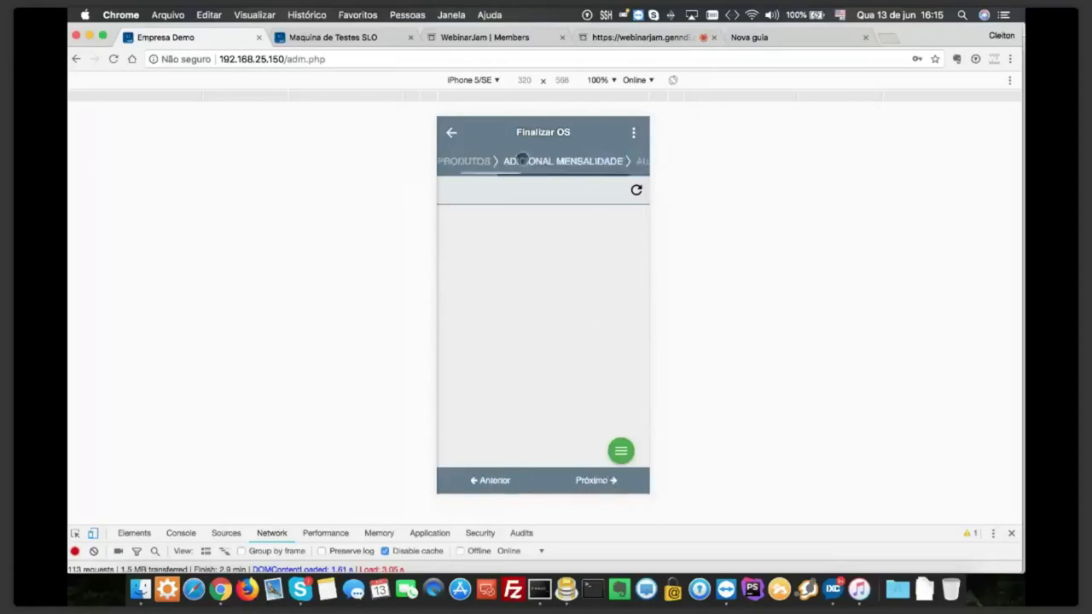
pyautogui.click(593, 482)
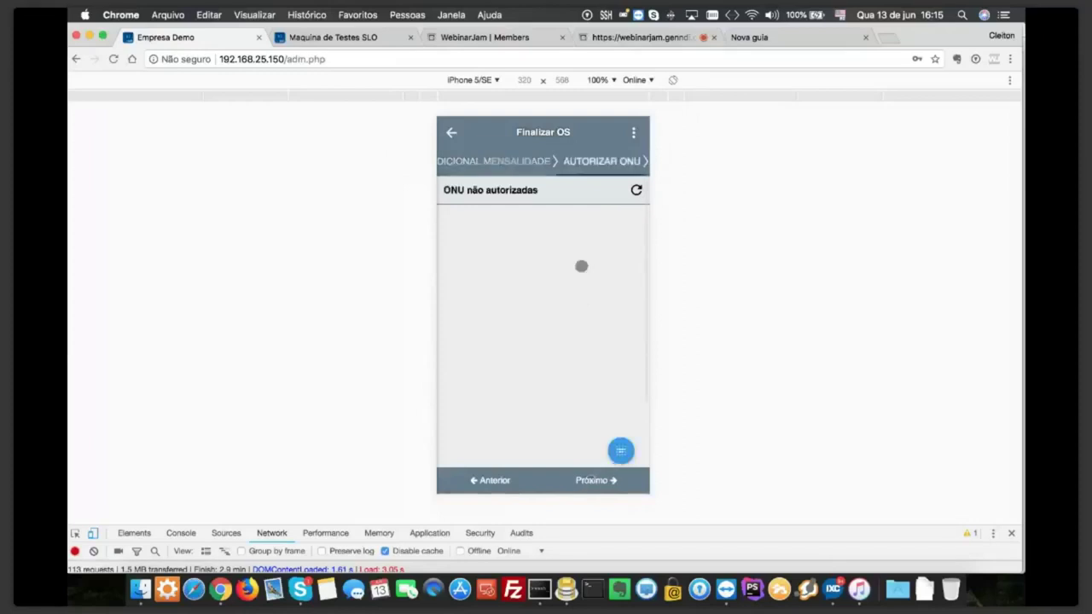
pyautogui.moveTo(585, 163); pyautogui.dragTo(555, 163)
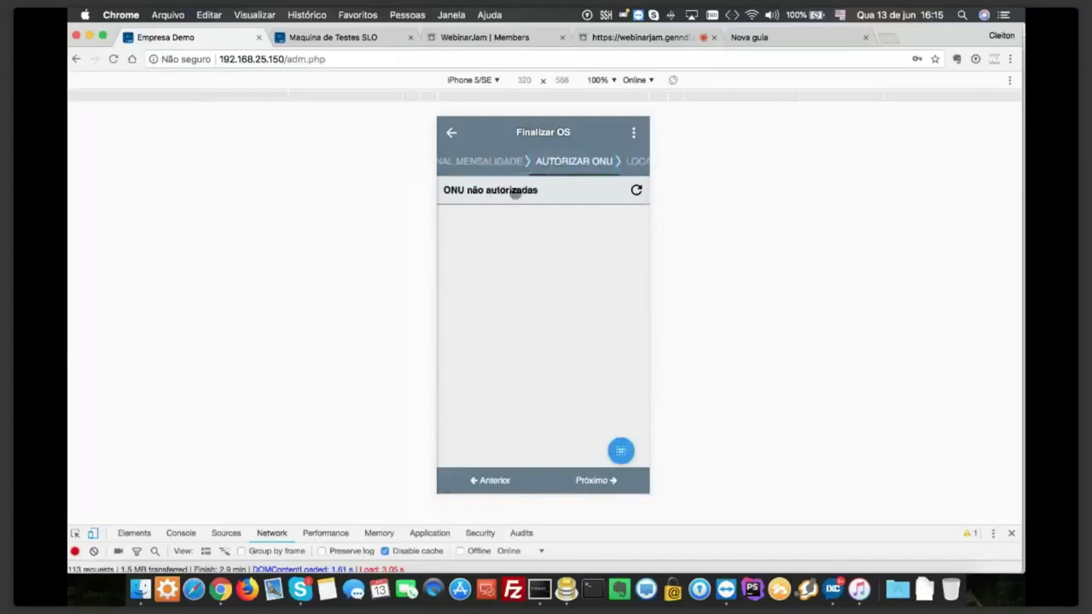
pyautogui.click(577, 164)
# Advance the wizard to Localização, dismiss the location alert, and show the names of the stages after it
pyautogui.click(593, 479)
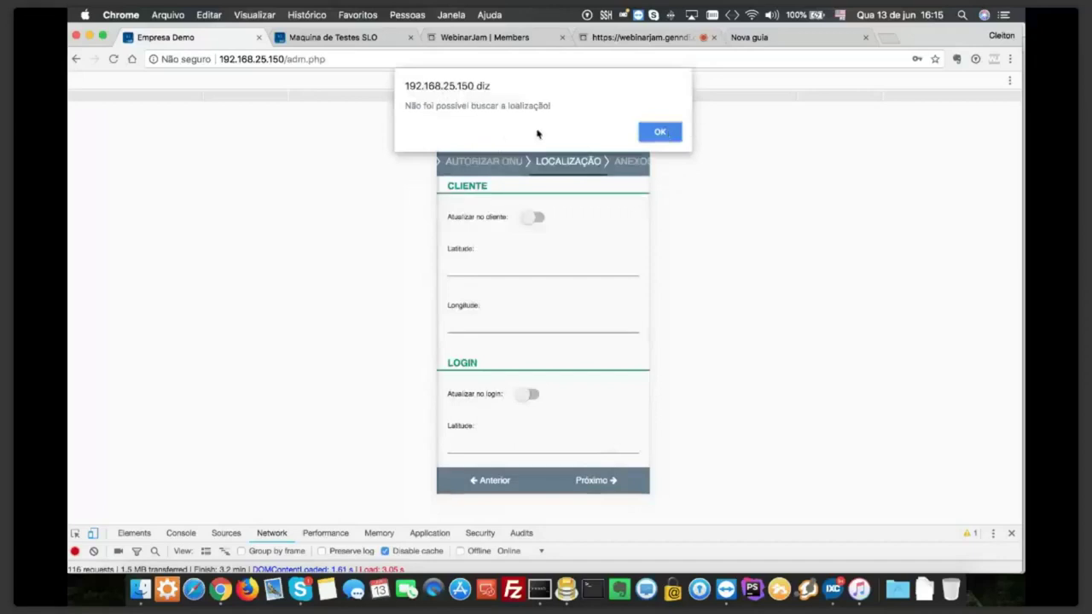
pyautogui.click(659, 132)
pyautogui.moveTo(582, 167); pyautogui.dragTo(485, 168)
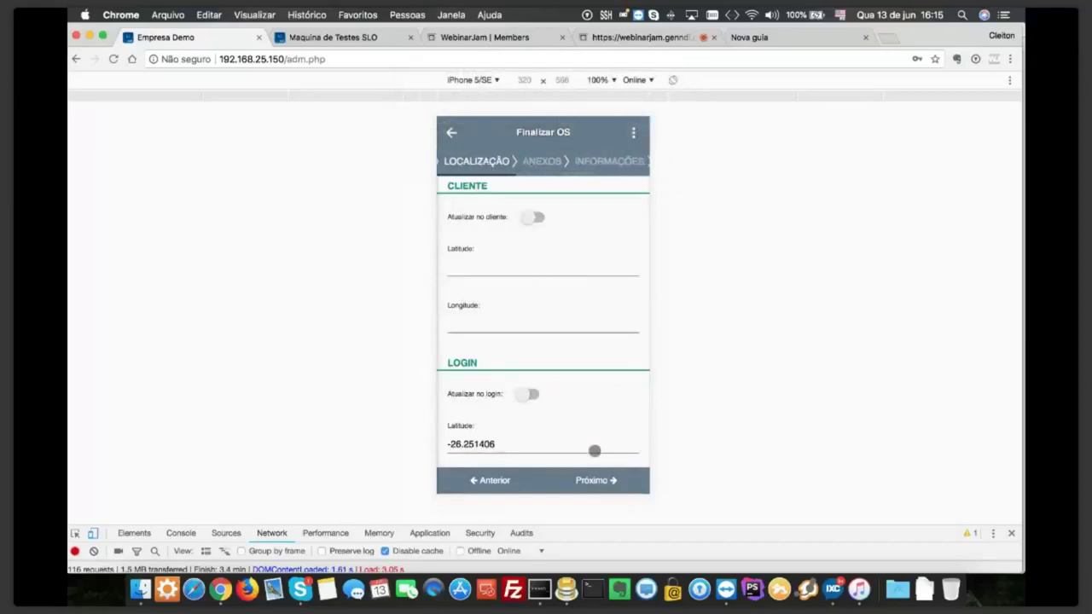
# Advance the Finalizar OS wizard to Anexos, view the form for a new attachment, and leave it without saving
pyautogui.click(599, 480)
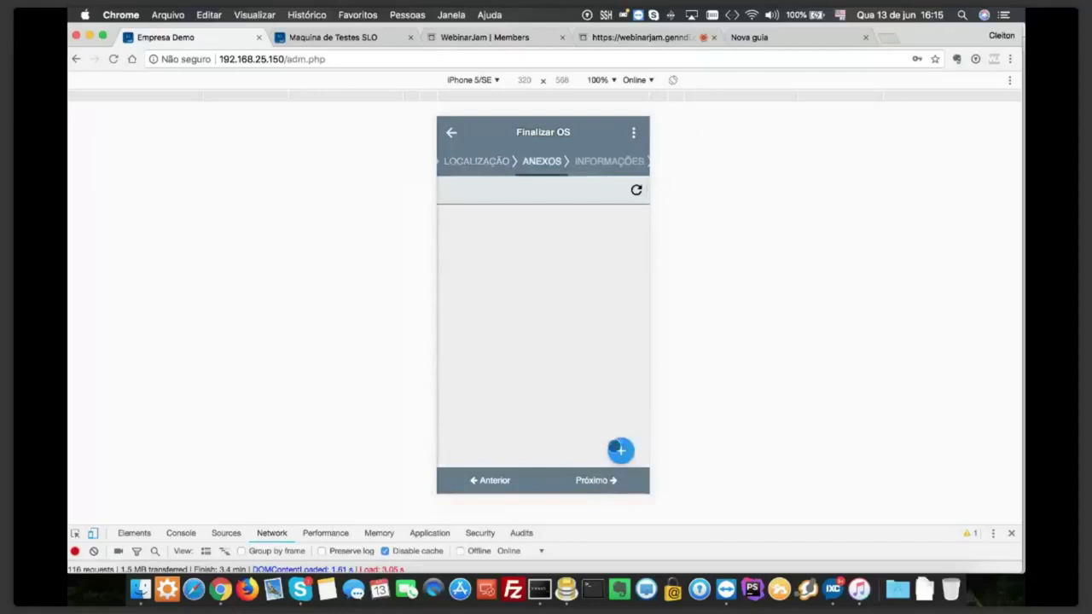
pyautogui.click(618, 451)
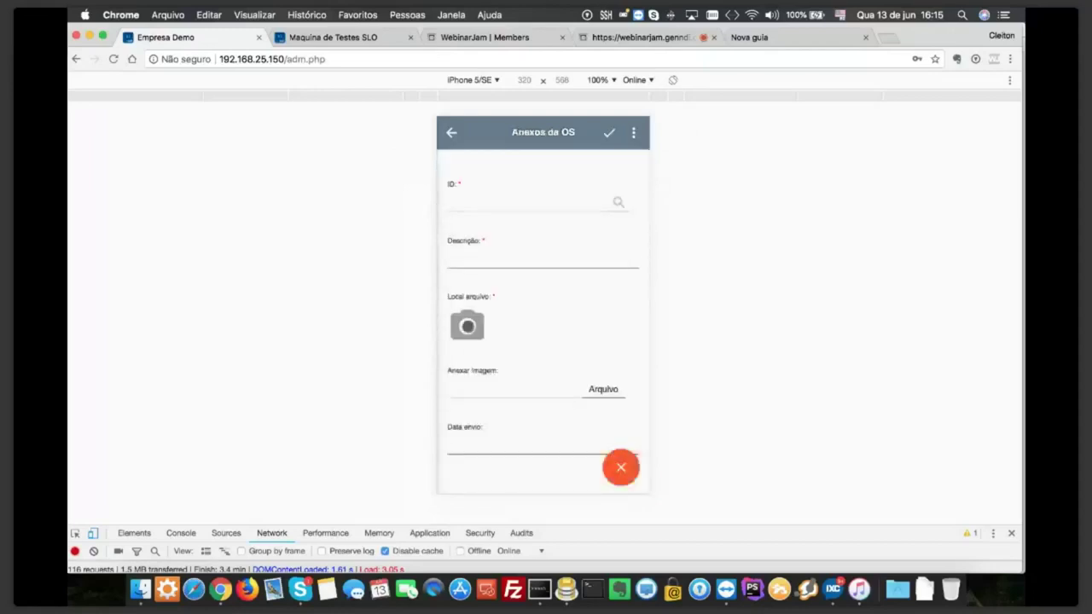
pyautogui.click(451, 132)
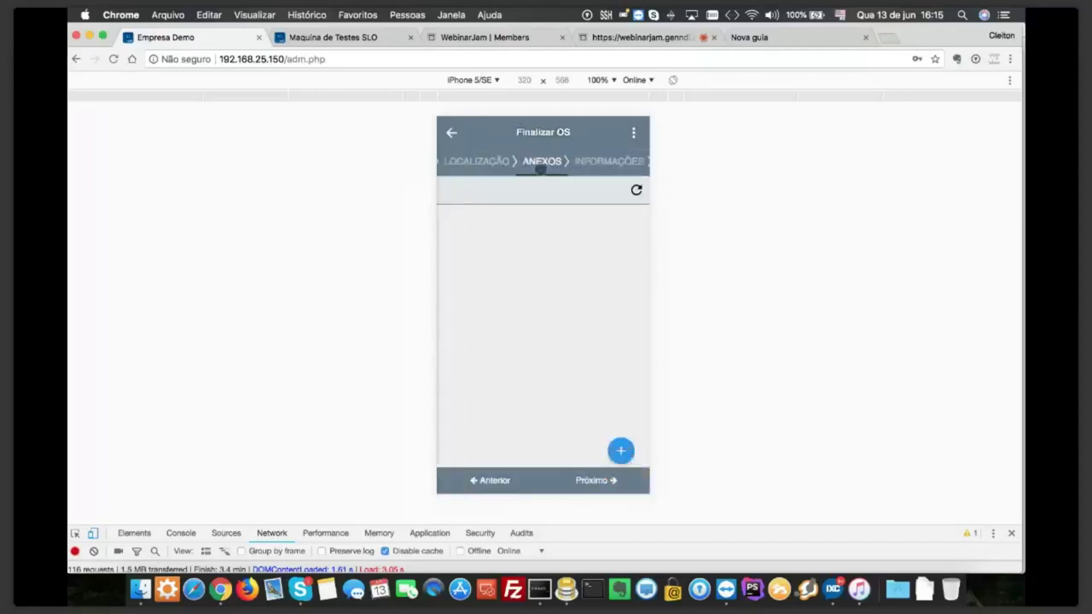
# Advance the wizard to Informações and set the start date and time to 13/06/2018 16:15
pyautogui.click(601, 480)
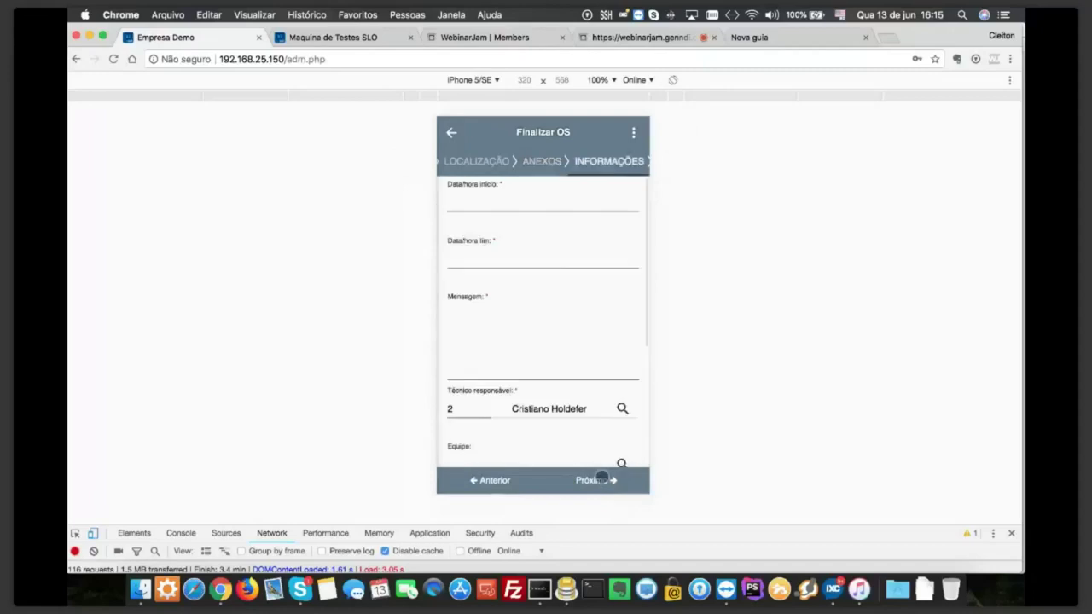
pyautogui.click(519, 196)
pyautogui.click(543, 295)
pyautogui.click(585, 246)
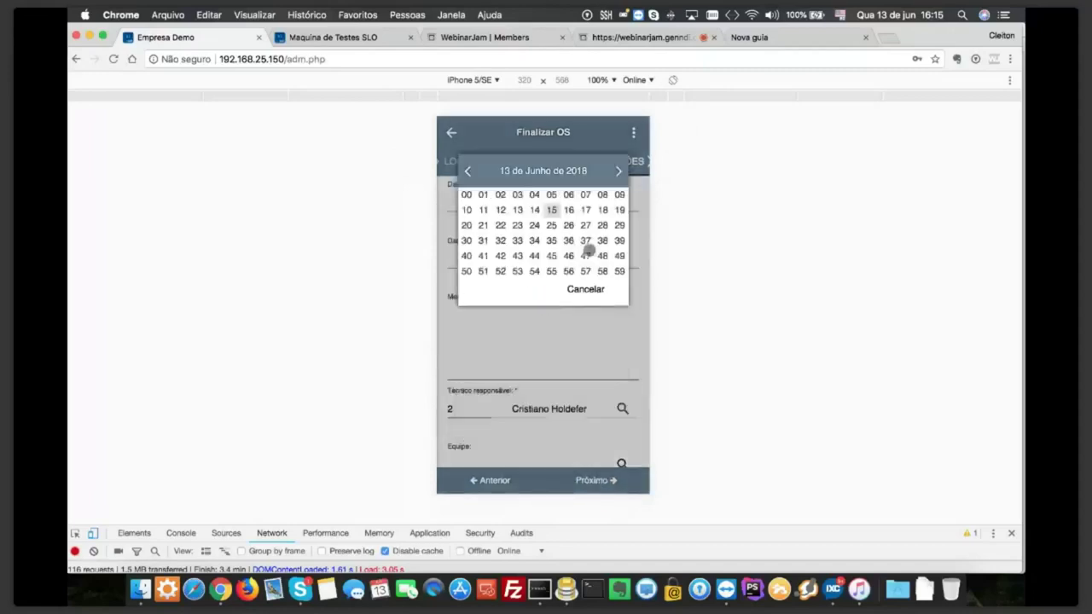
pyautogui.click(542, 212)
# Set the service order's end date and time to 13/06/2018 16:15
pyautogui.click(458, 258)
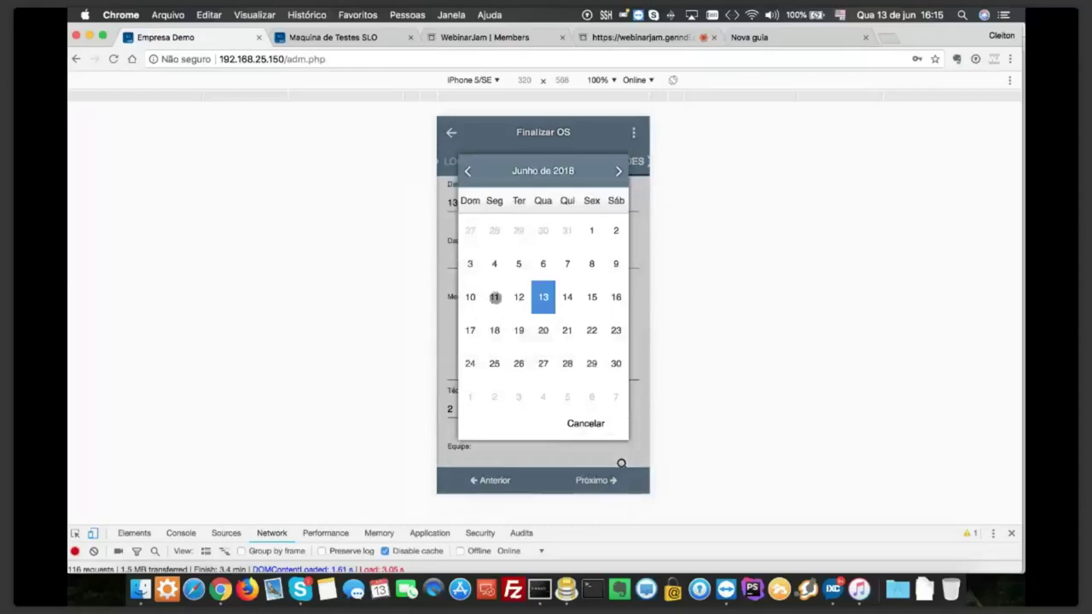
pyautogui.click(541, 295)
pyautogui.click(518, 273)
pyautogui.click(543, 295)
pyautogui.click(579, 254)
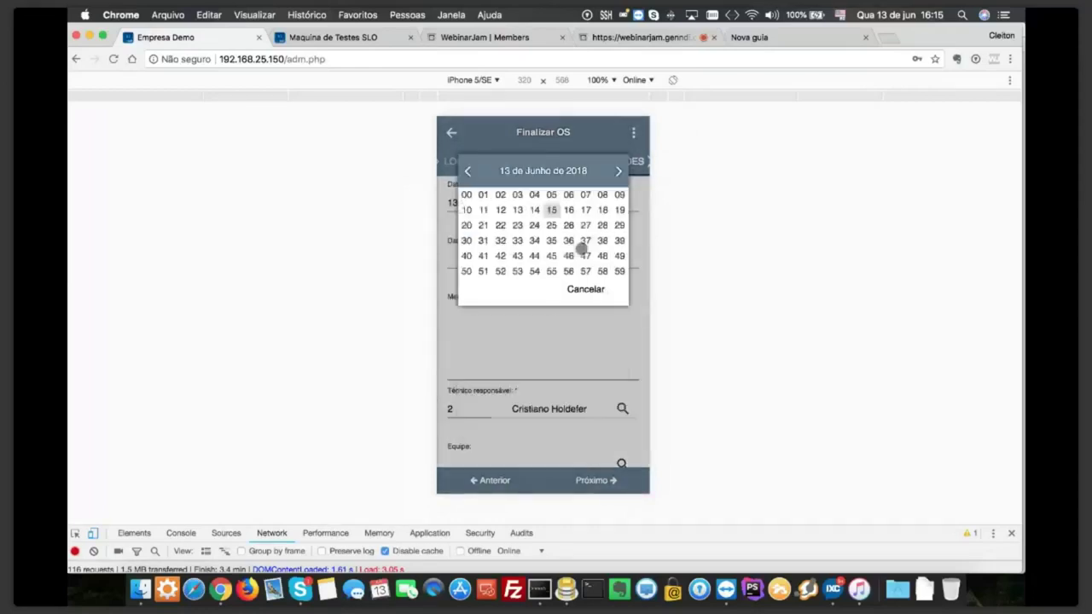
pyautogui.click(545, 214)
# Enter "teste" as the message and look through the remaining Informações fields down to the Decisão section
pyautogui.click(499, 317)
pyautogui.write('teste')
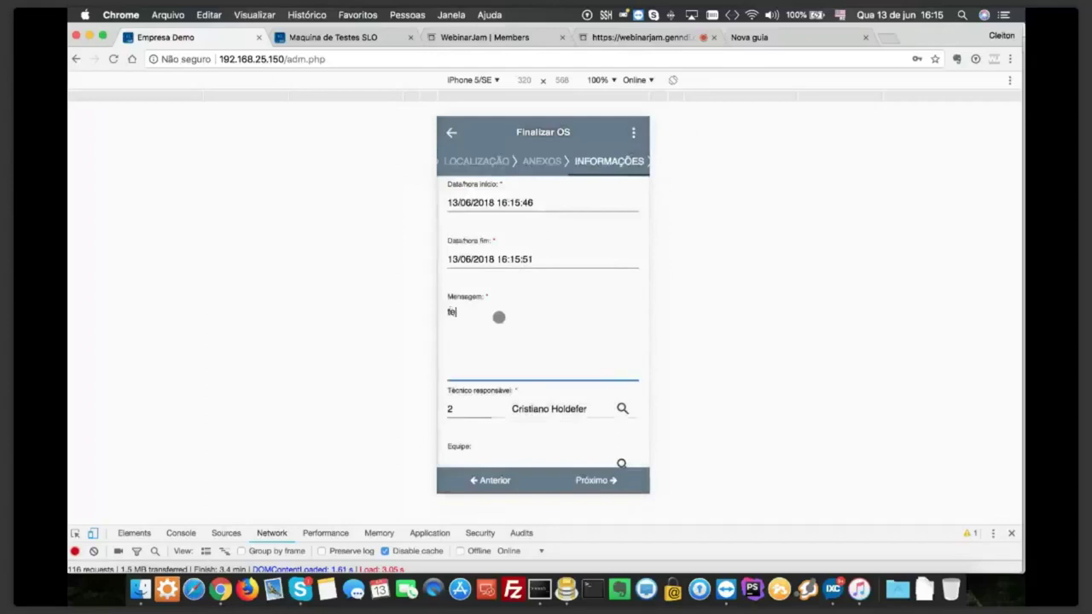
pyautogui.scroll(-4, 486, 406)
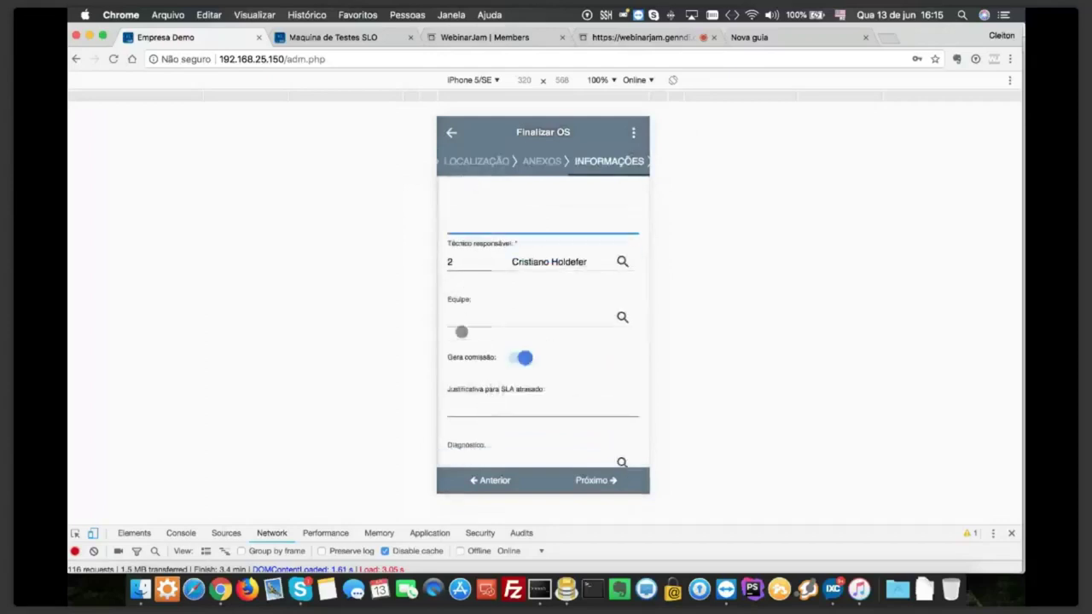
pyautogui.scroll(-2, 461, 332)
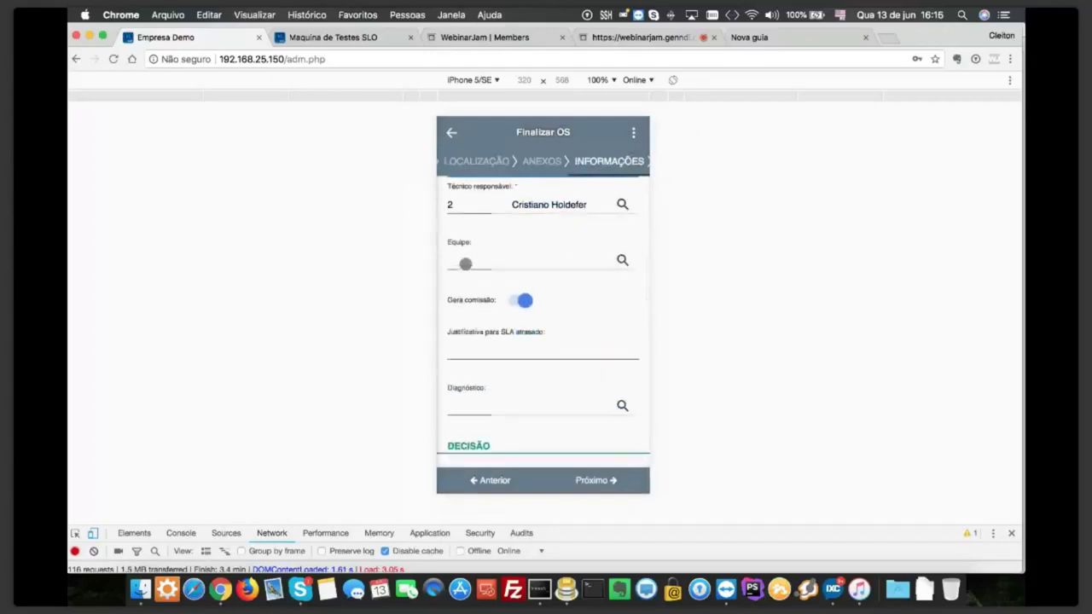
pyautogui.click(469, 353)
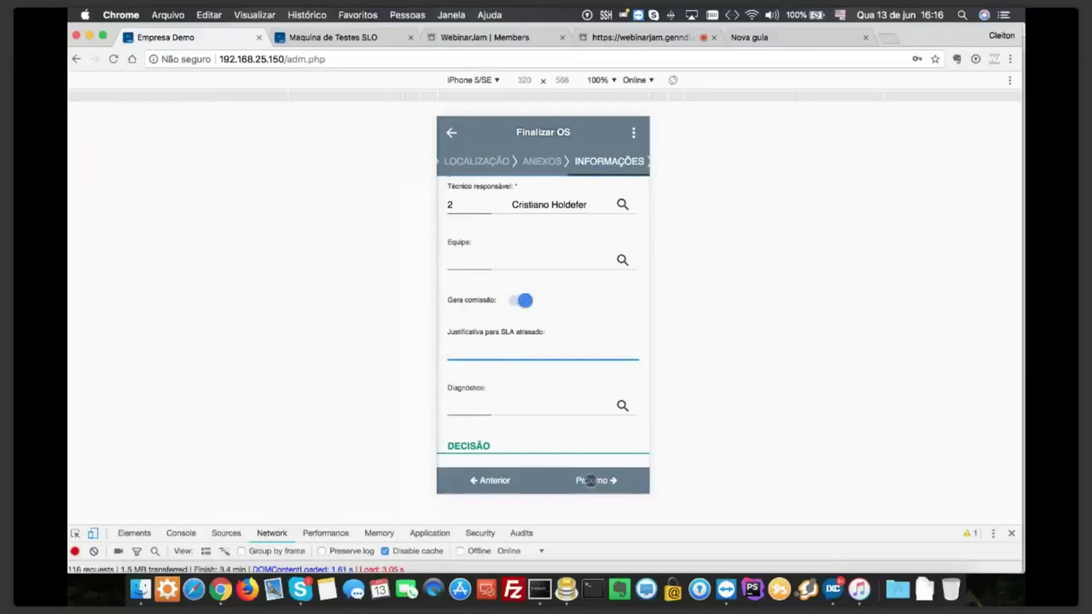
# Advance through the wizard's summary to the Assinatura stage and draw a freehand signature in the signature area
pyautogui.click(590, 481)
pyautogui.scroll(-4, 611, 347)
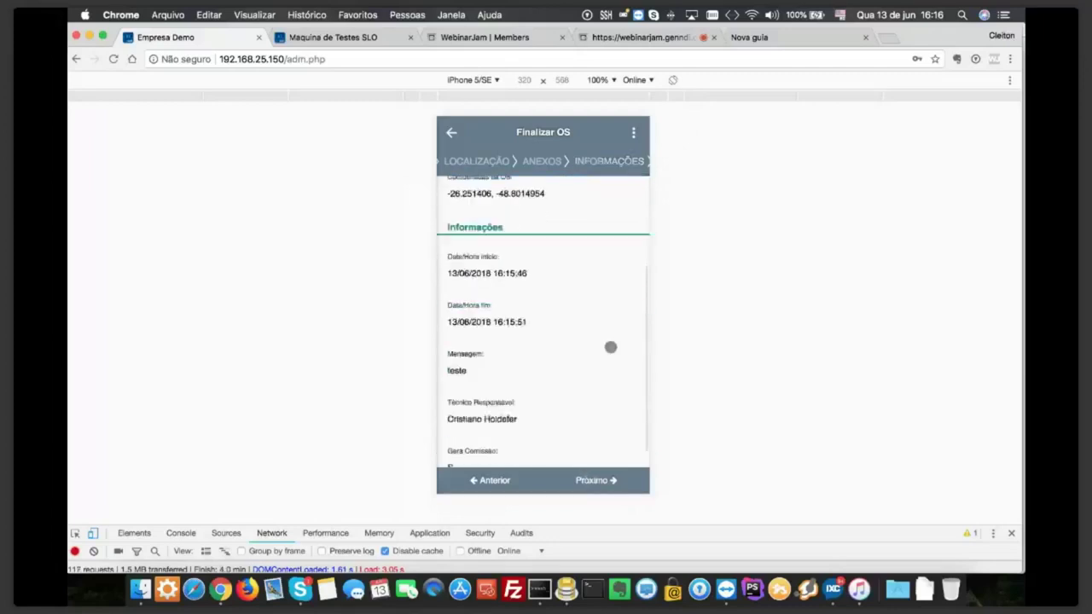
pyautogui.click(596, 481)
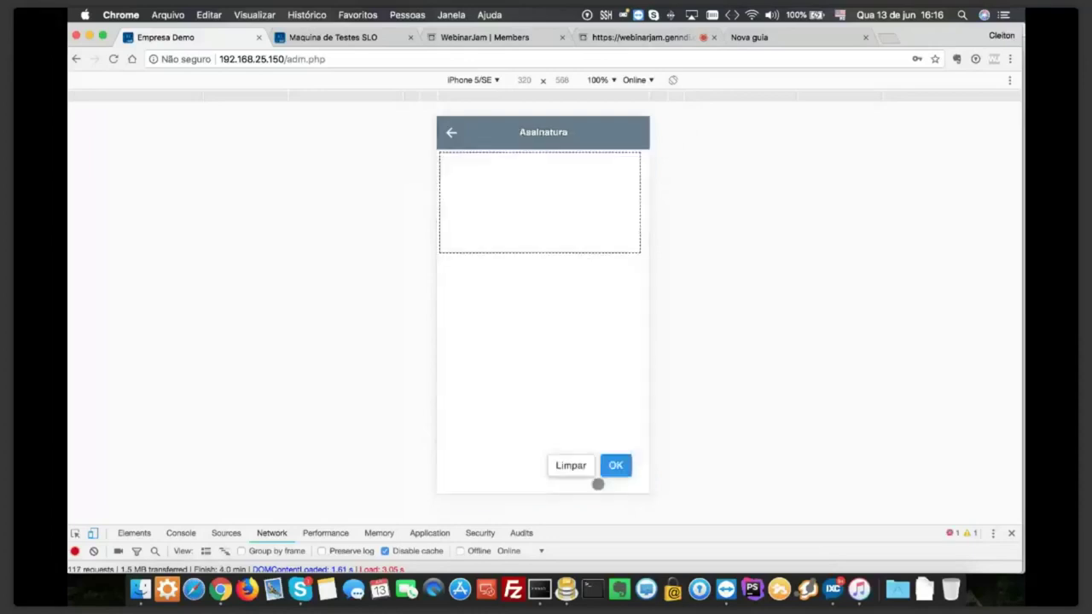
pyautogui.moveTo(480, 267)
pyautogui.mouseDown()
pyautogui.moveTo(497, 248)
pyautogui.moveTo(644, 250)
pyautogui.mouseUp()
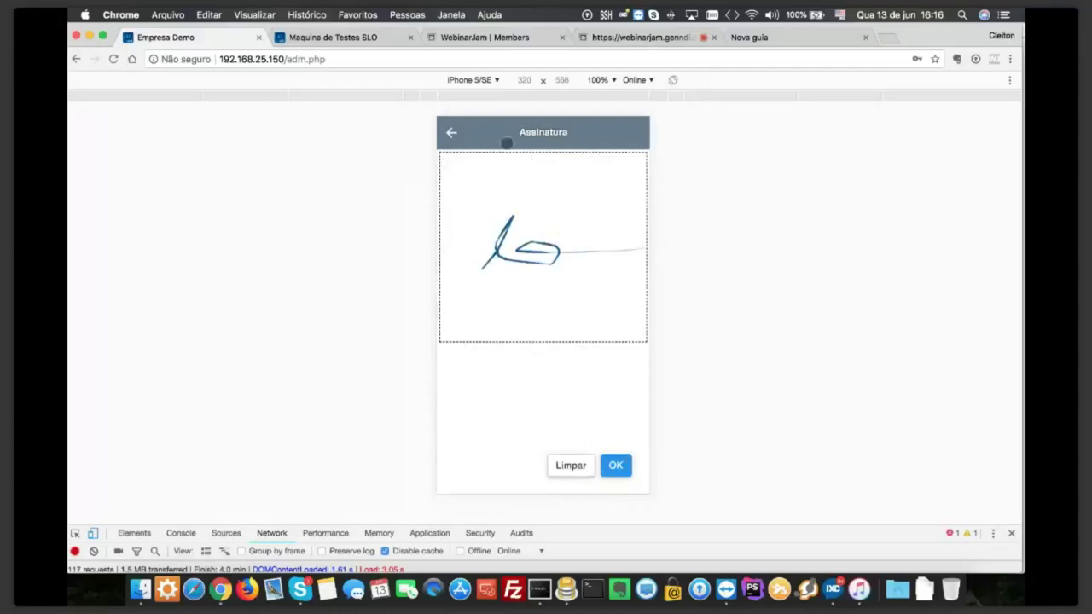
# Leave the signature and the Finalizar OS wizard without finalizing, and return from the service order list to the Dashboard
pyautogui.click(459, 135)
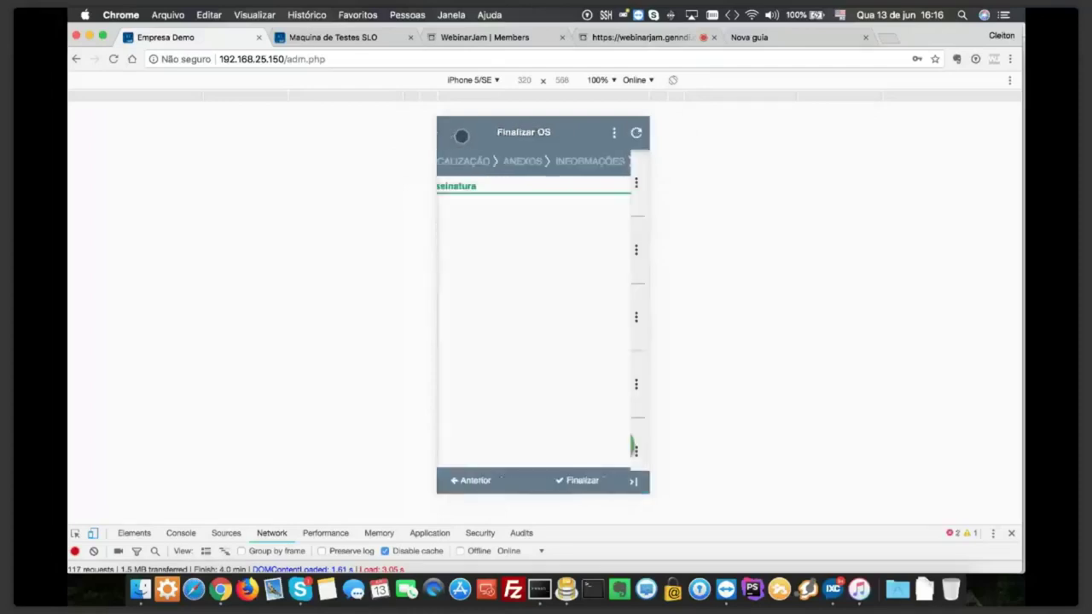
pyautogui.click(451, 134)
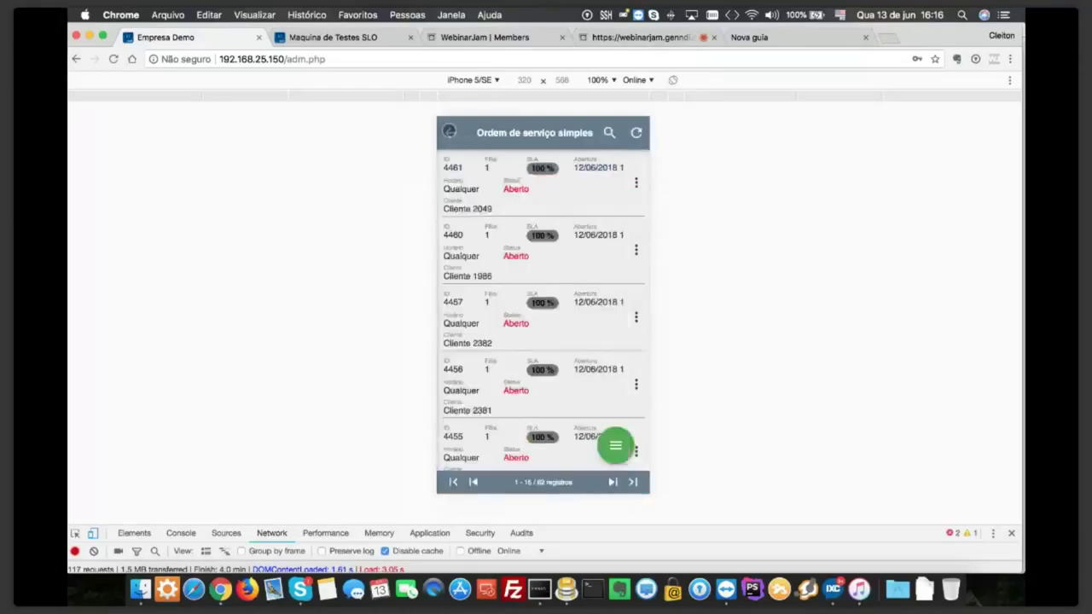
pyautogui.click(450, 132)
# Open the main menu, collapse the Clientes folder and the Cadastros group, and look through the list of modules
pyautogui.click(445, 133)
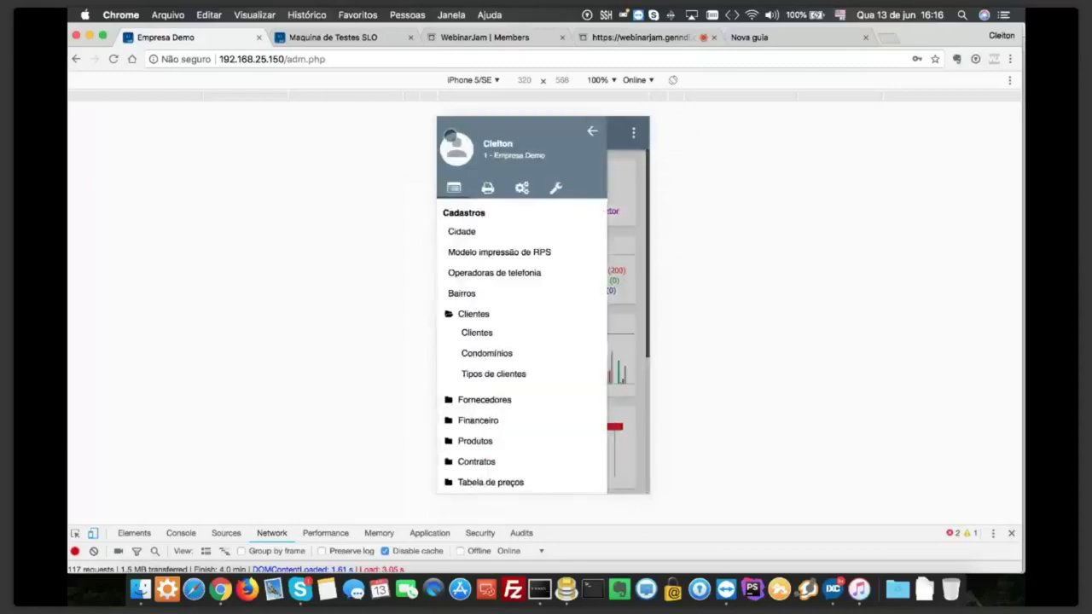
pyautogui.click(474, 313)
pyautogui.click(466, 213)
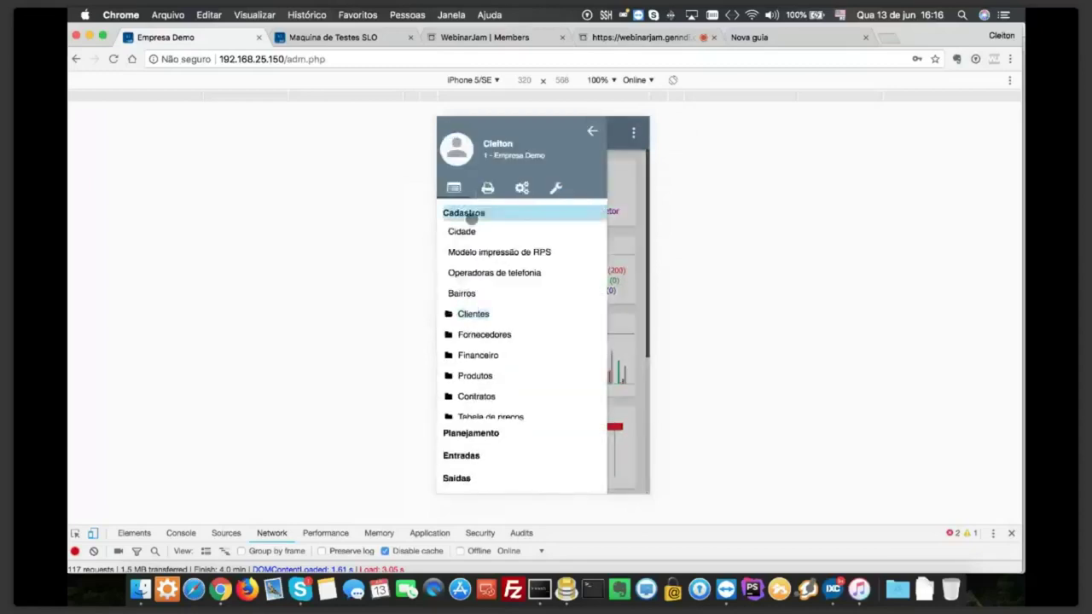
pyautogui.scroll(-3, 507, 343)
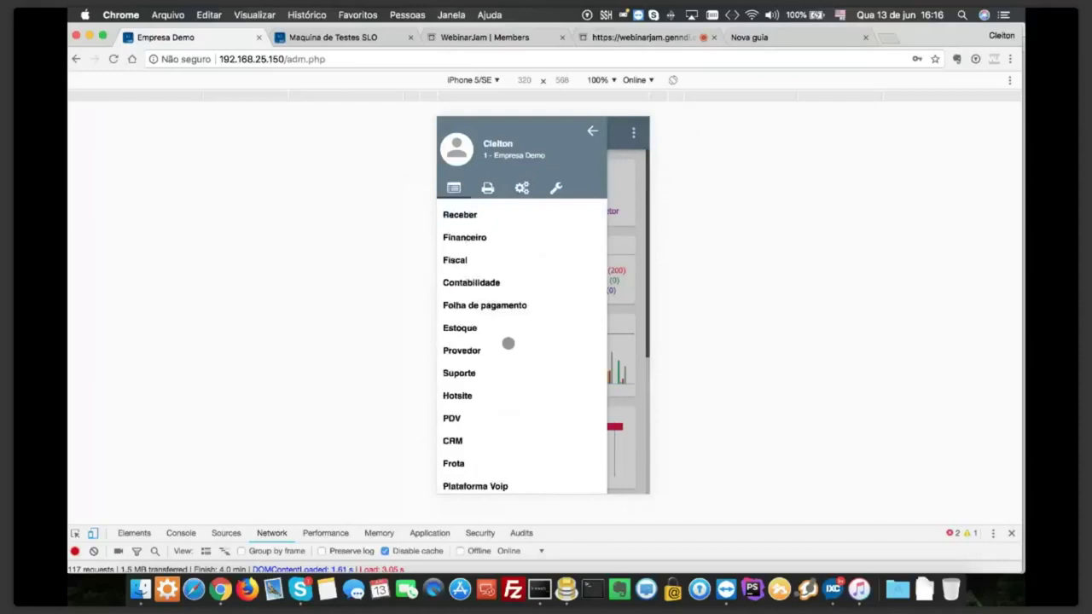
pyautogui.scroll(3, 507, 343)
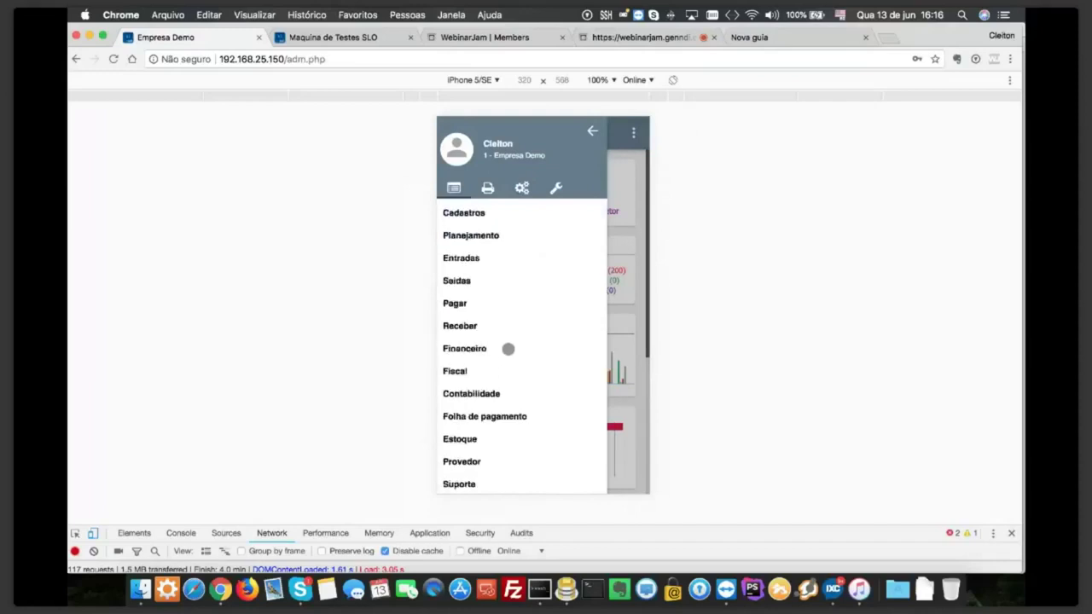
pyautogui.scroll(-3, 507, 346)
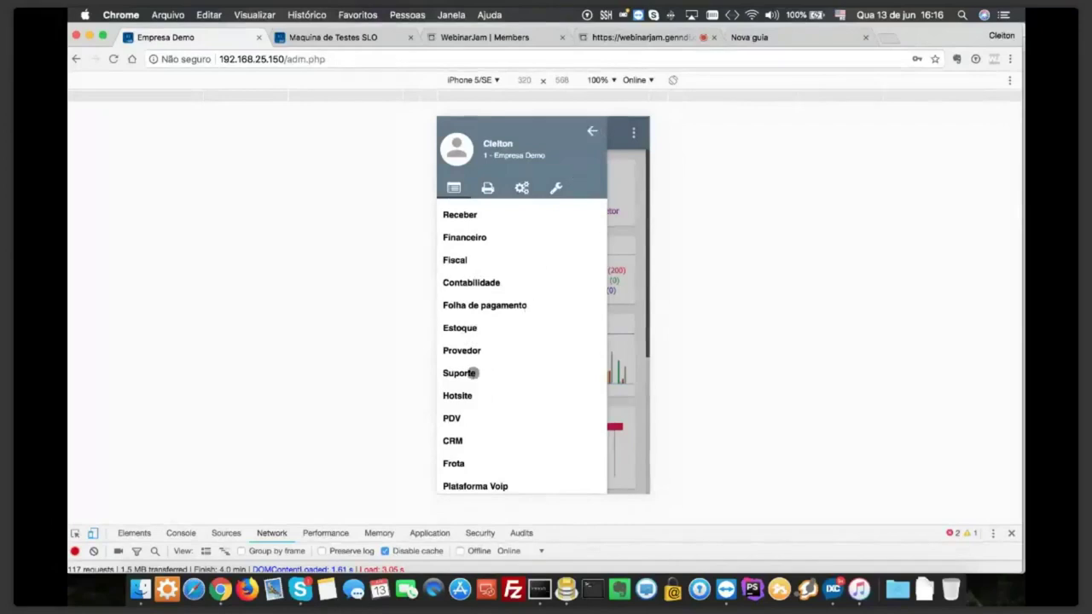
# Expand the Suporte module, look through its entries, and close the main menu
pyautogui.click(472, 372)
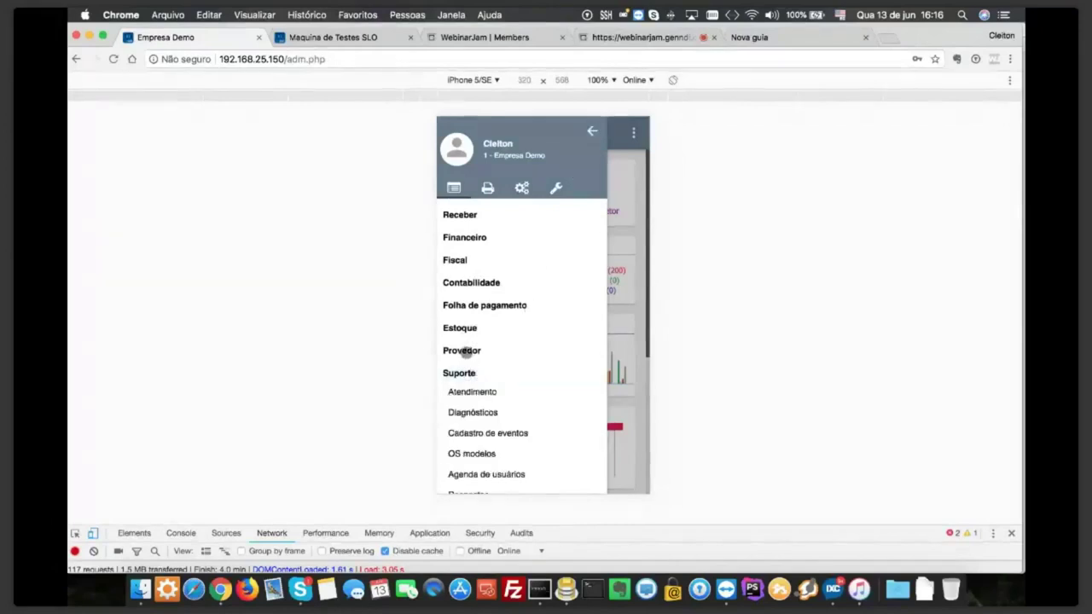
pyautogui.scroll(-2, 461, 352)
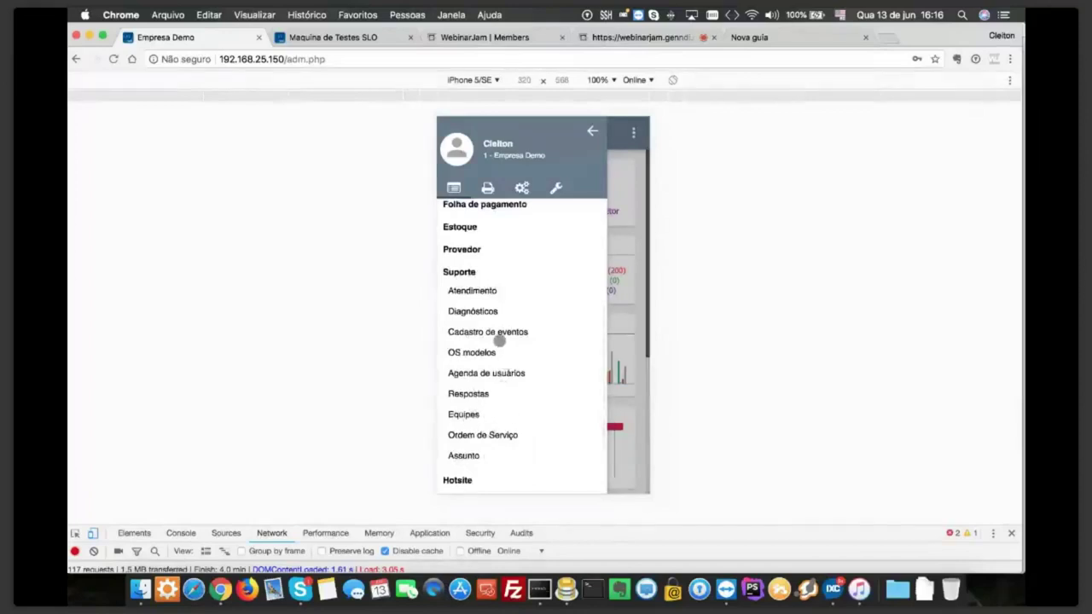
pyautogui.scroll(1, 497, 312)
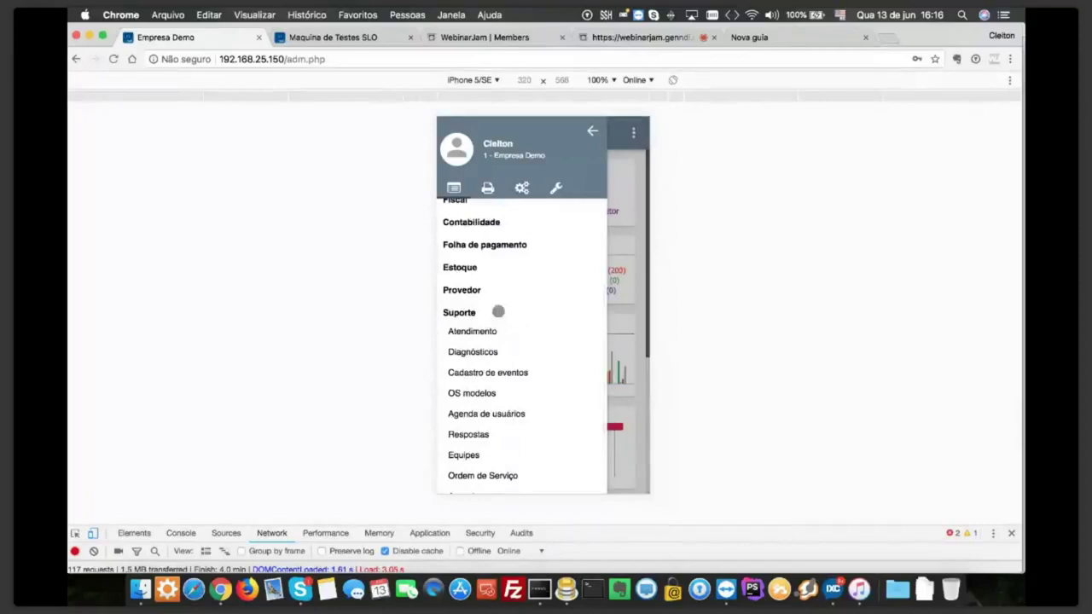
pyautogui.click(591, 131)
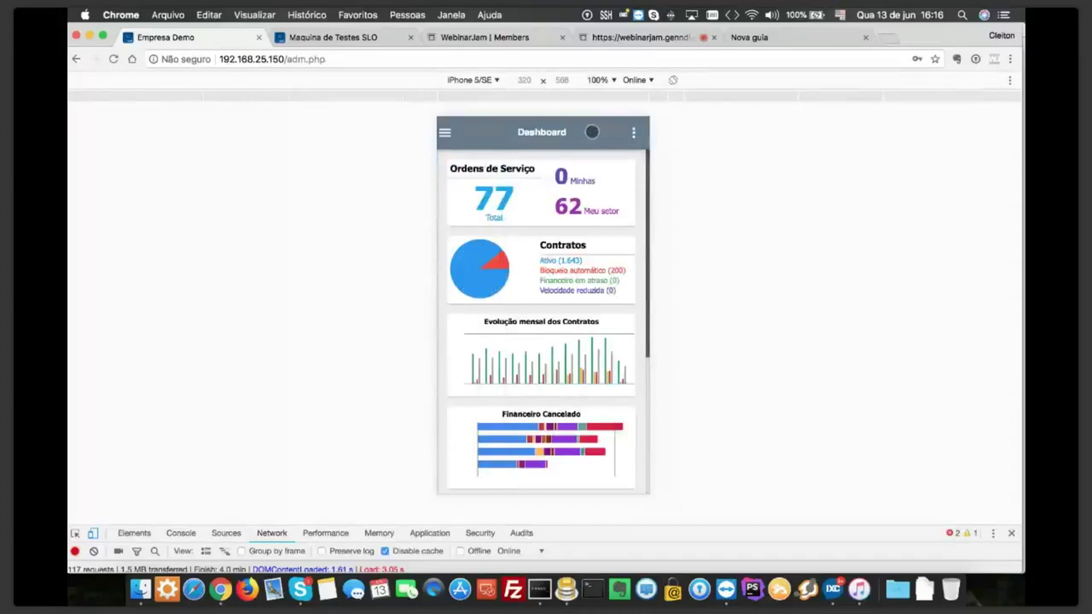
# Close the developer tools to return to the desktop layout and look over the dashboard's Ordens de serviço table
pyautogui.press('super+alt+i')
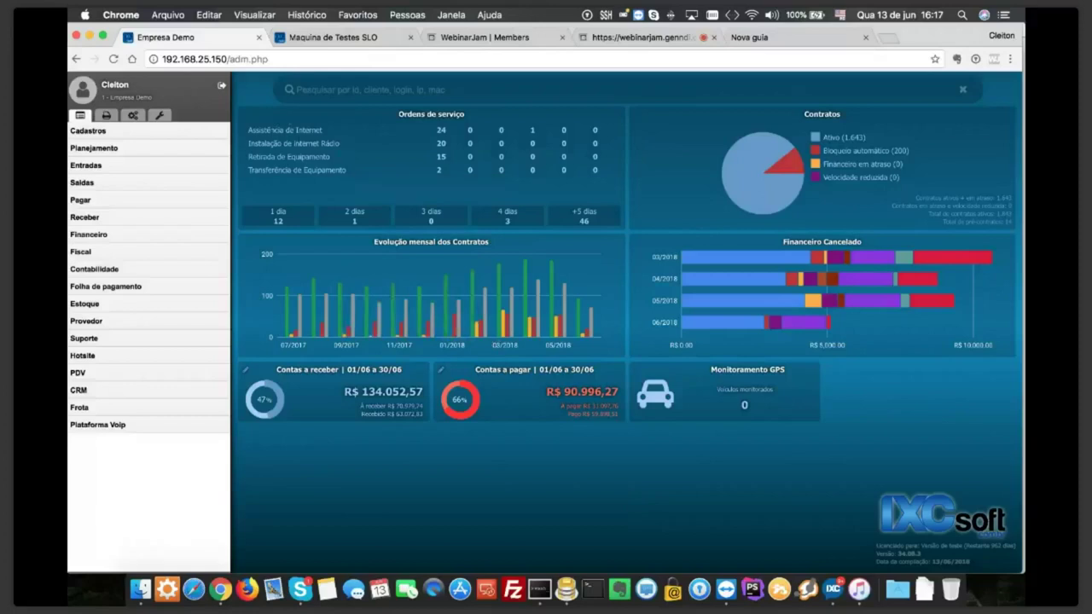
pyautogui.moveTo(266, 129); pyautogui.dragTo(435, 177)
pyautogui.click(440, 180)
# Examine the Evolução mensal dos Contratos chart and the 06/2018 cancellation reasons in the Financeiro Cancelado chart
pyautogui.moveTo(561, 325)
pyautogui.moveTo(725, 327)
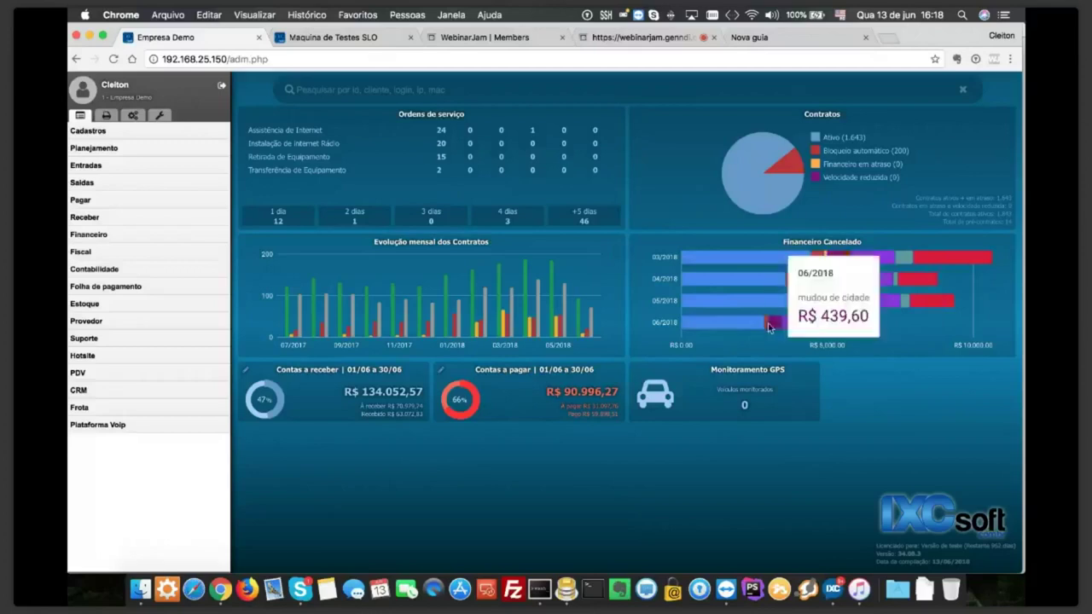
pyautogui.moveTo(766, 329)
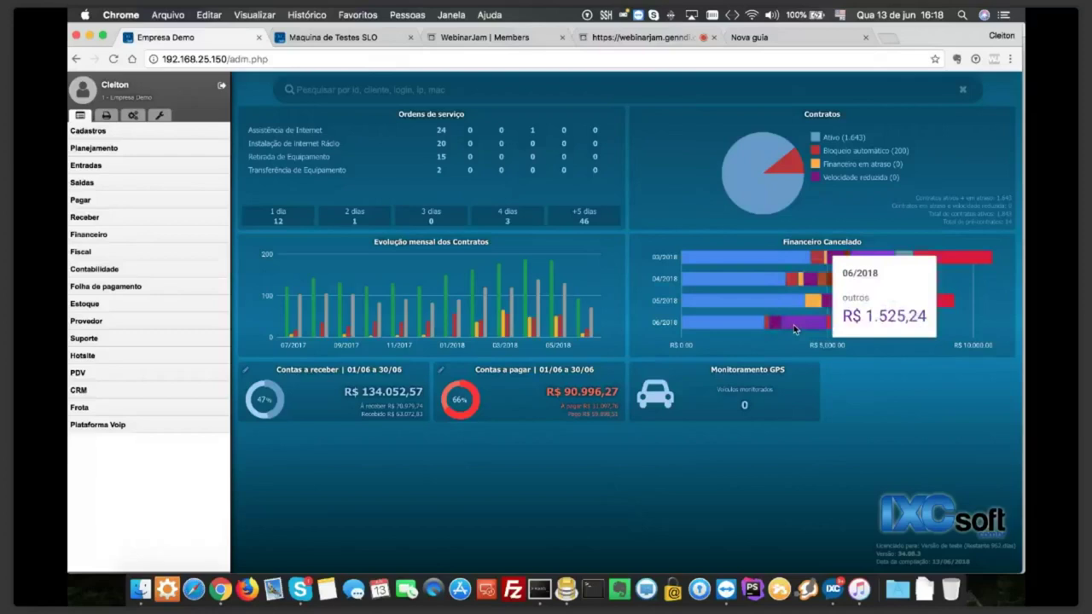
pyautogui.click(928, 305)
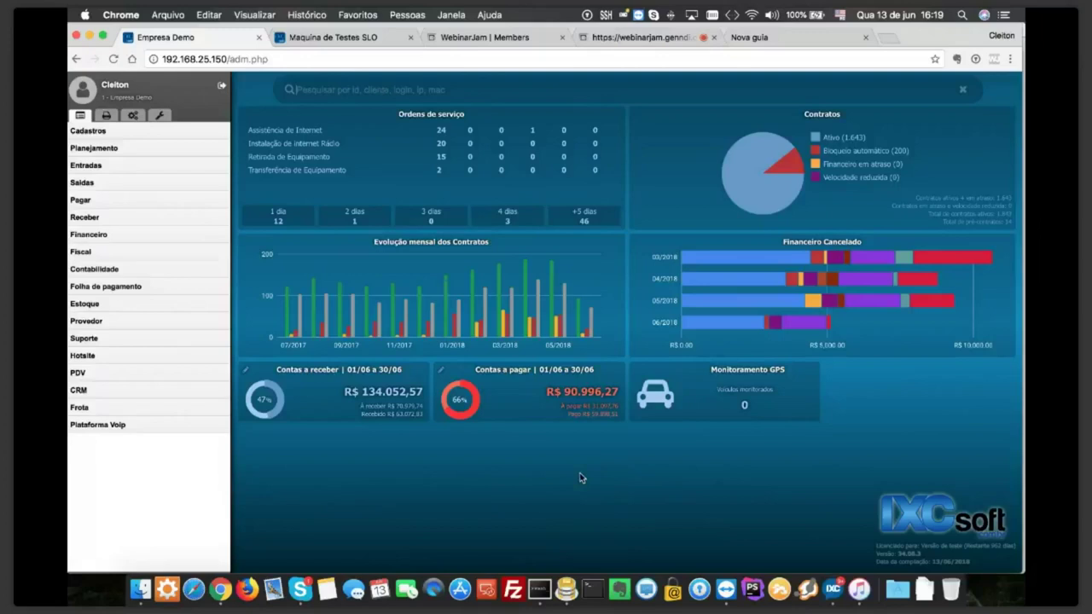
# Search clients from the dashboard with "1", "8" and "7" in turn, clearing the search after each one
pyautogui.write('1')
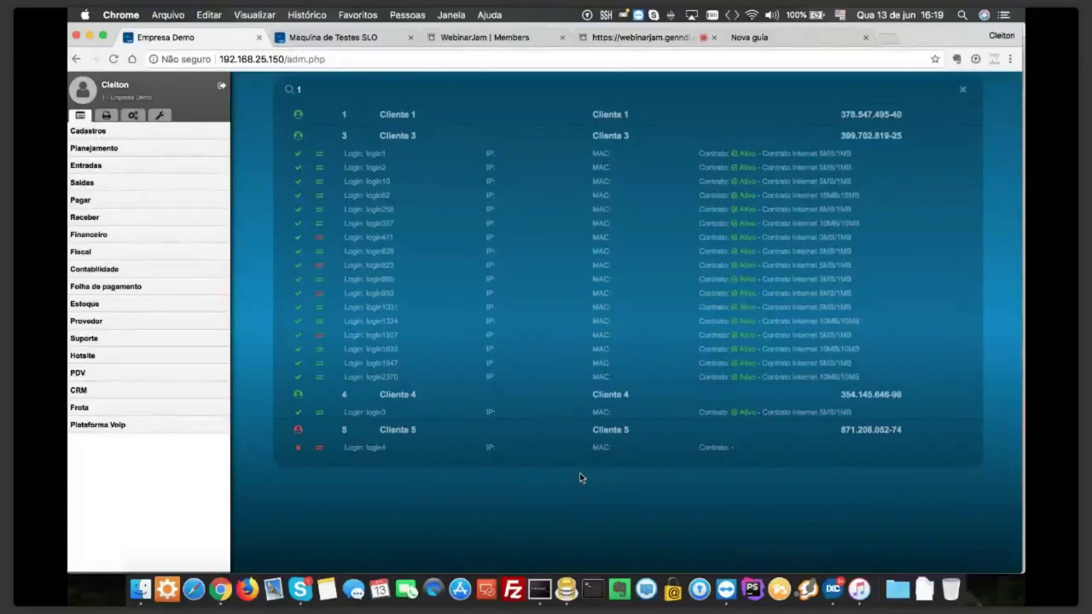
pyautogui.press('BackSpace')
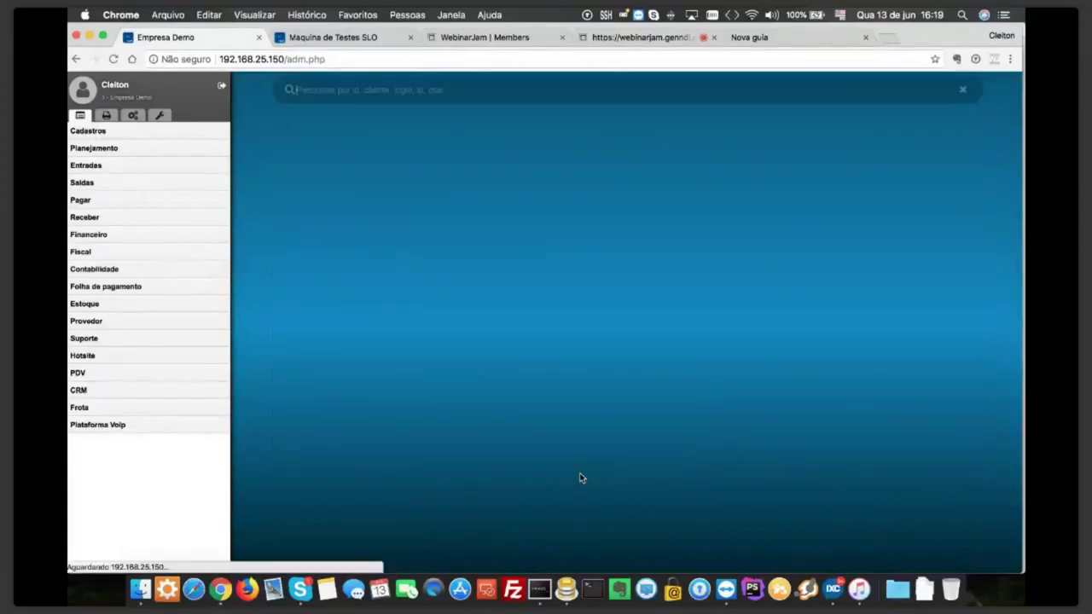
pyautogui.write('8')
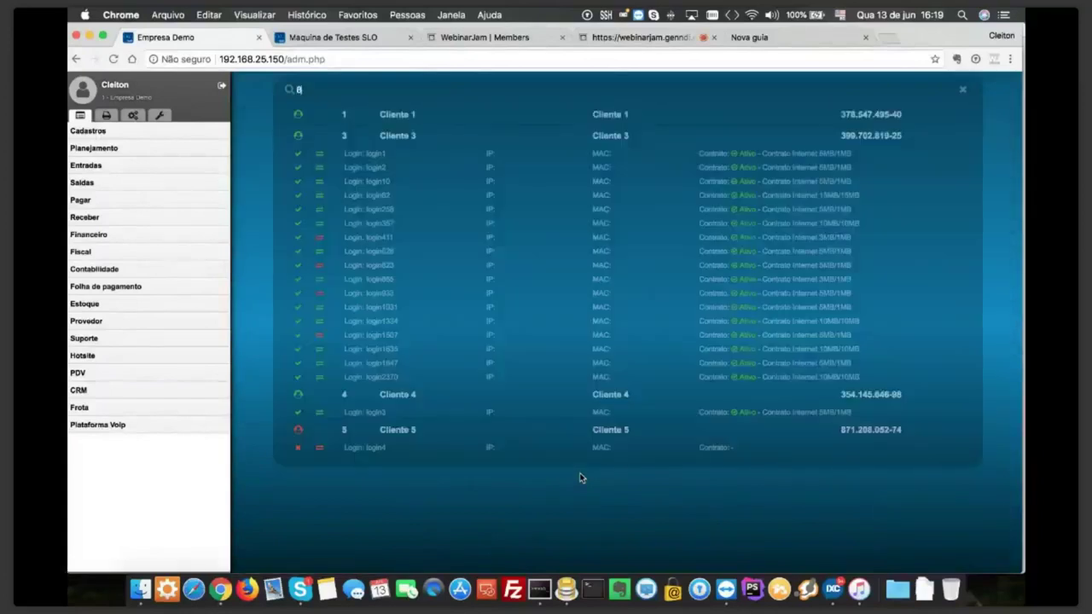
pyautogui.press('BackSpace')
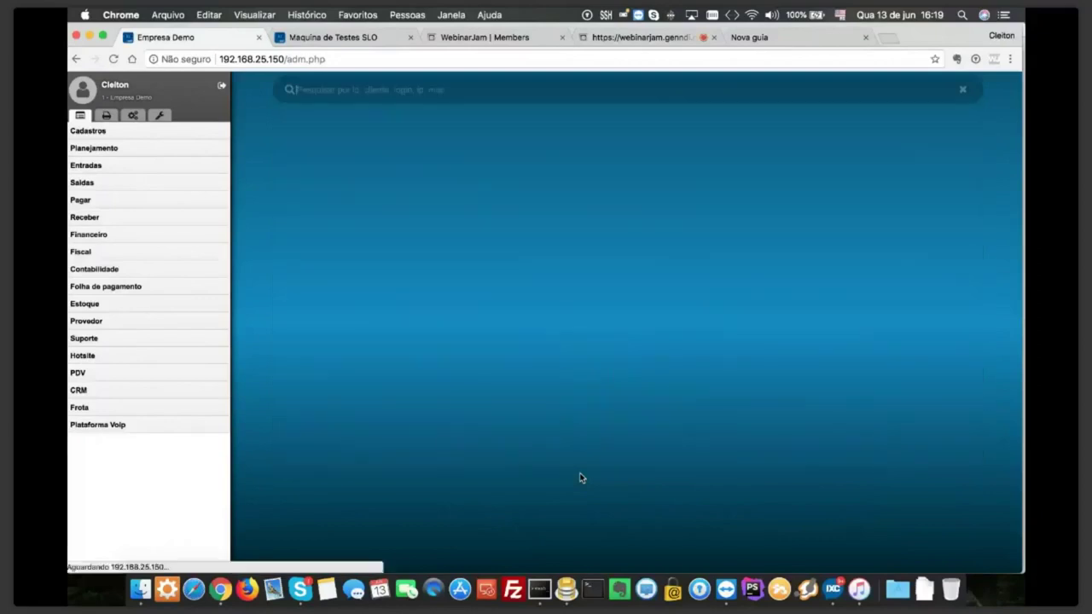
pyautogui.write('7')
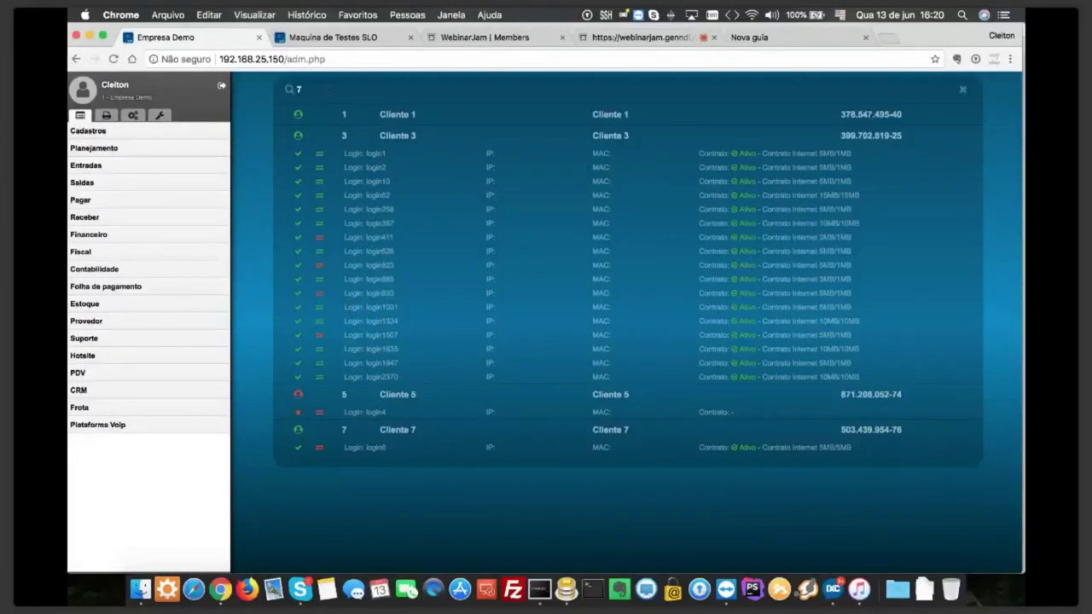
pyautogui.press('BackSpace')
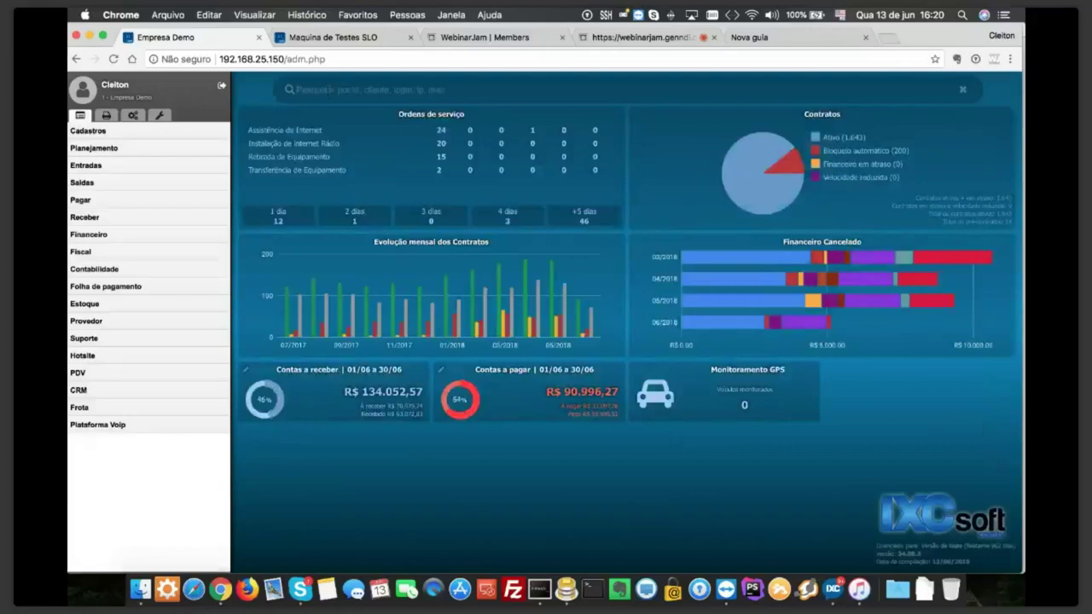
pyautogui.write('cliet')
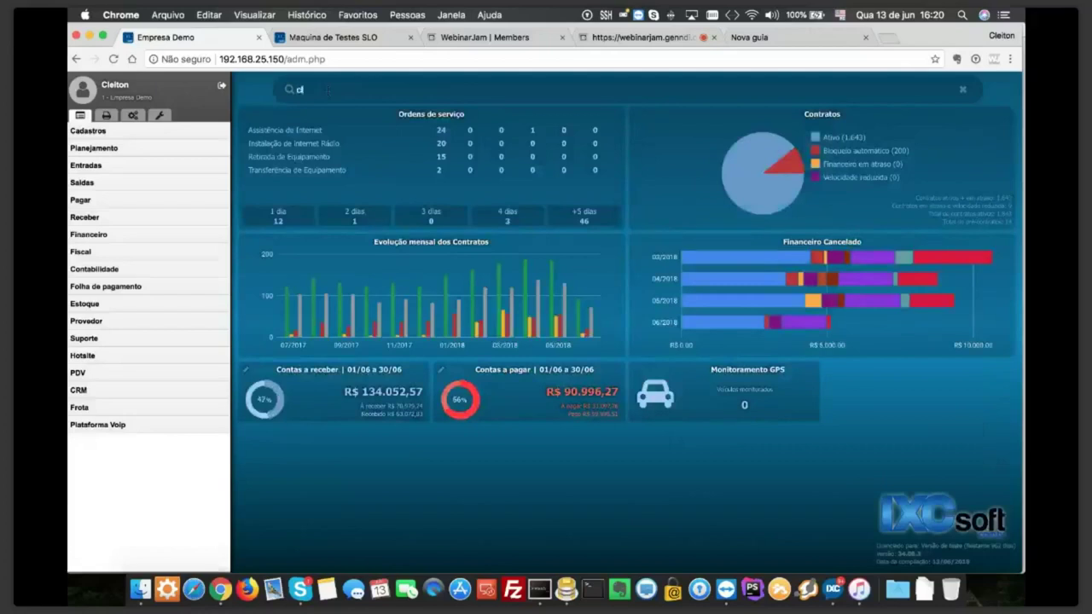
pyautogui.press('BackSpace')
pyautogui.press('BackSpace')
pyautogui.press('BackSpace')
pyautogui.press('BackSpace')
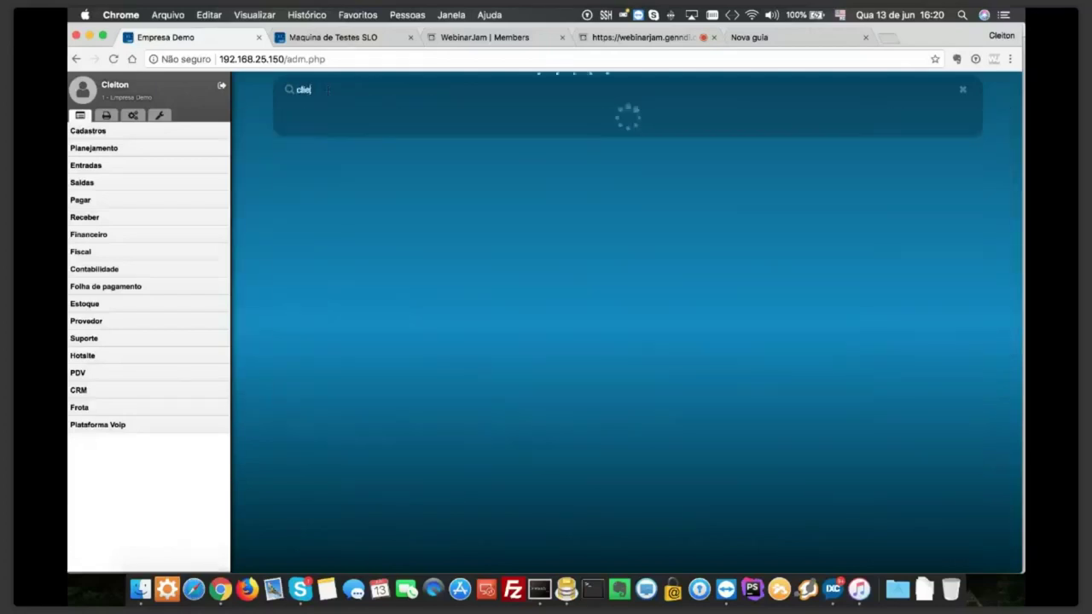
pyautogui.press('BackSpace')
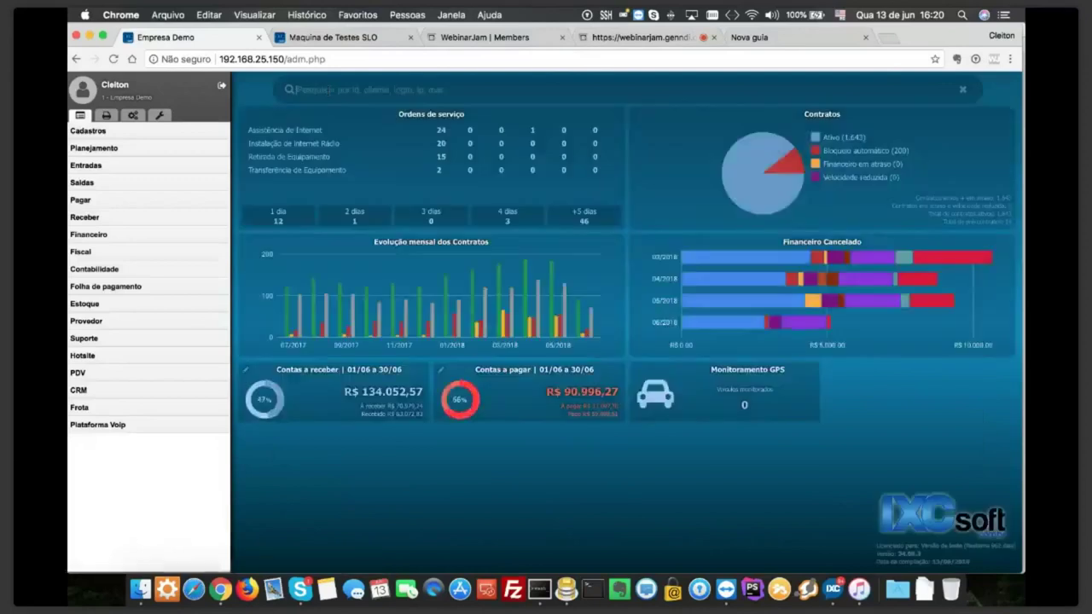
# Search clients for "cliente 1000", shorten the search to "cliente 100", and open the dashboard of Cliente 1006
pyautogui.write('cliente')
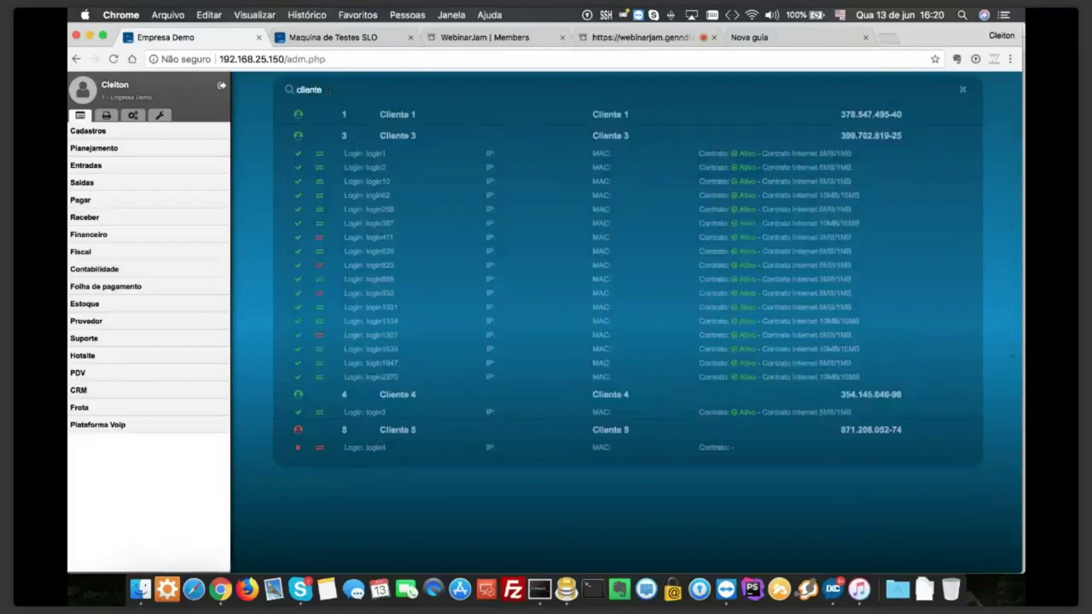
pyautogui.write(' 1000')
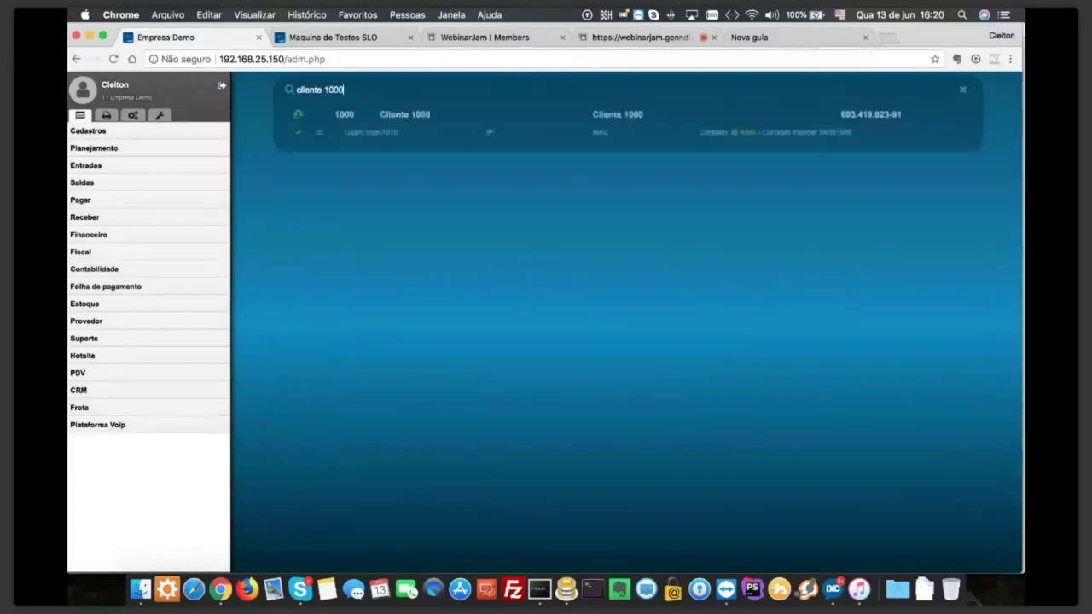
pyautogui.press('BackSpace')
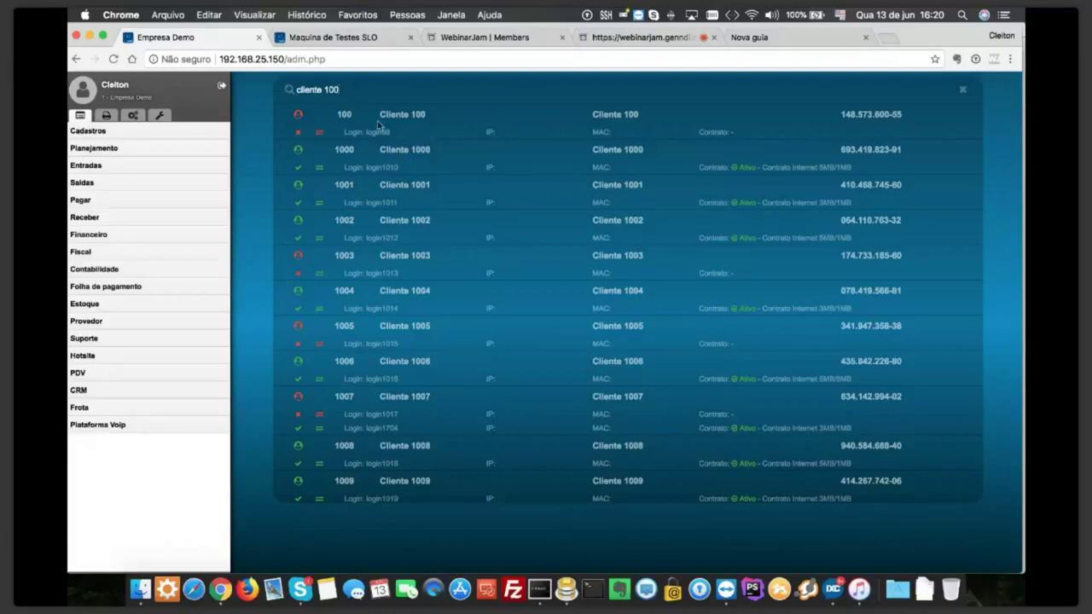
pyautogui.tripleClick(367, 90)
pyautogui.click(501, 372)
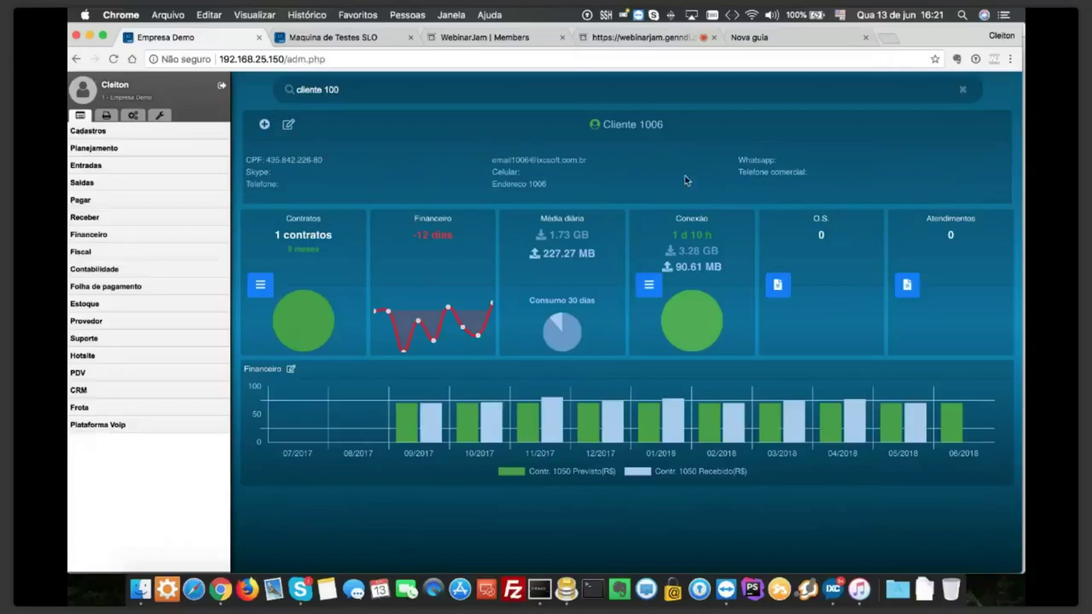
# Examine the contract duration in the client's Contratos card and the days value in the Financeiro card
pyautogui.moveTo(274, 236); pyautogui.dragTo(354, 246)
pyautogui.click(318, 248)
pyautogui.moveTo(287, 249); pyautogui.dragTo(324, 253)
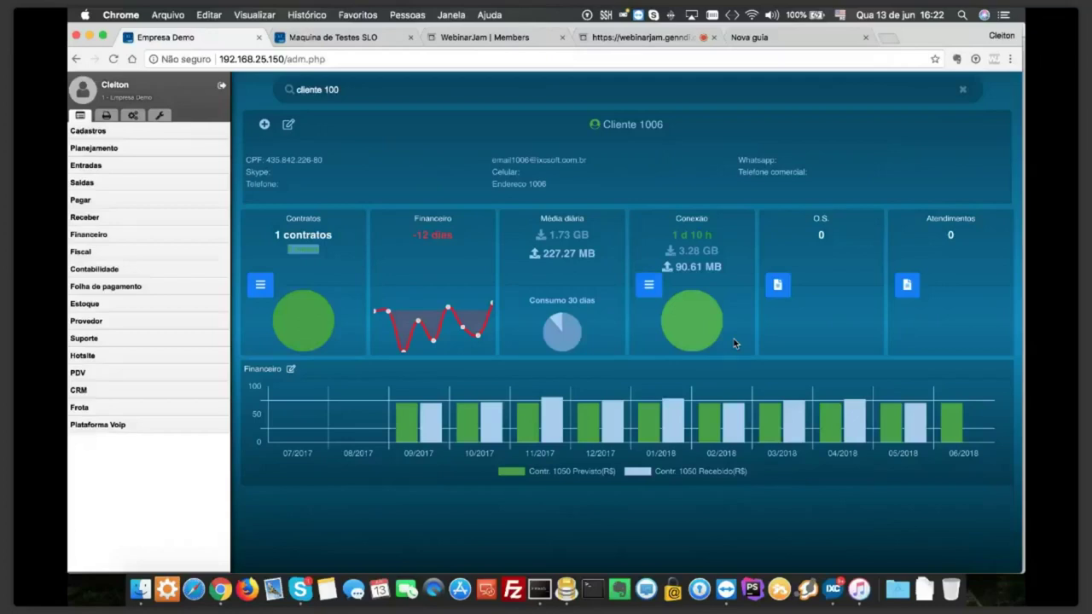
pyautogui.moveTo(406, 237); pyautogui.dragTo(428, 245)
pyautogui.click(424, 238)
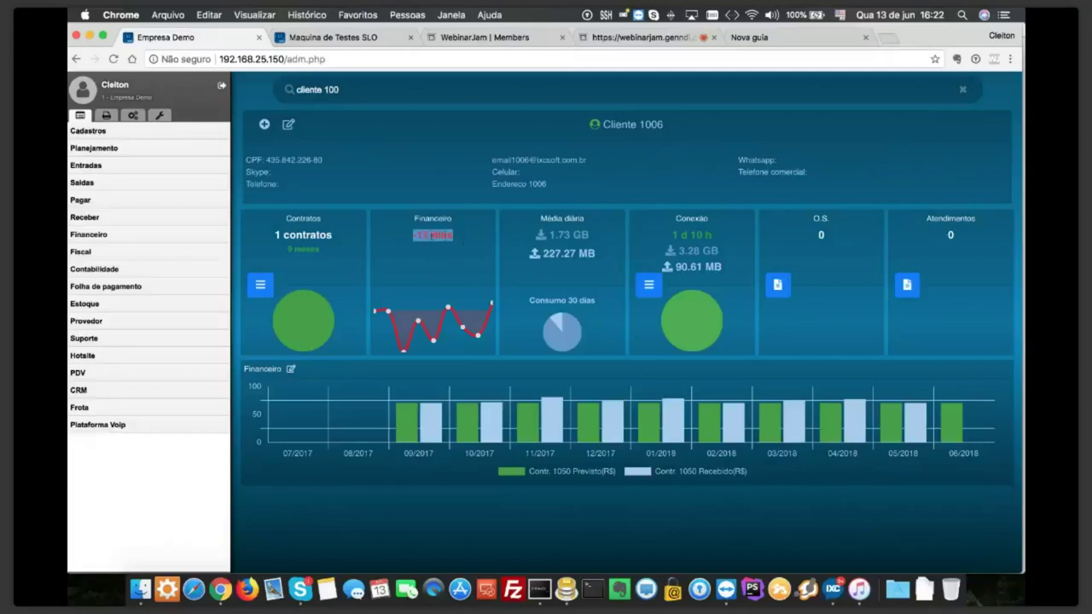
pyautogui.click(431, 235)
pyautogui.moveTo(406, 238); pyautogui.dragTo(482, 239)
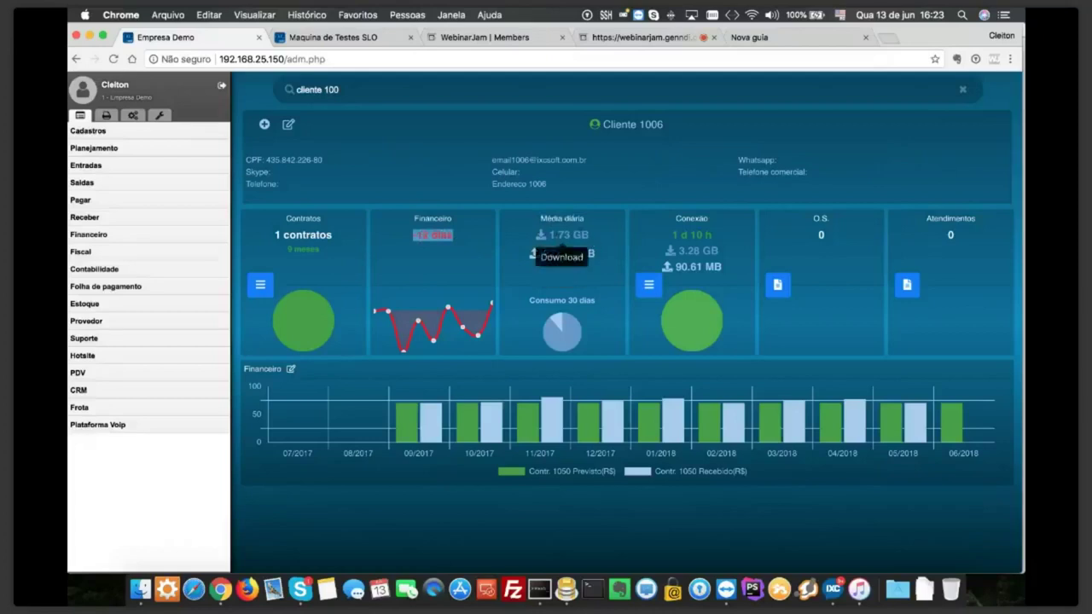
# Examine the client's Média diária, Conexão, O.S. and Atendimentos cards
pyautogui.click(543, 236)
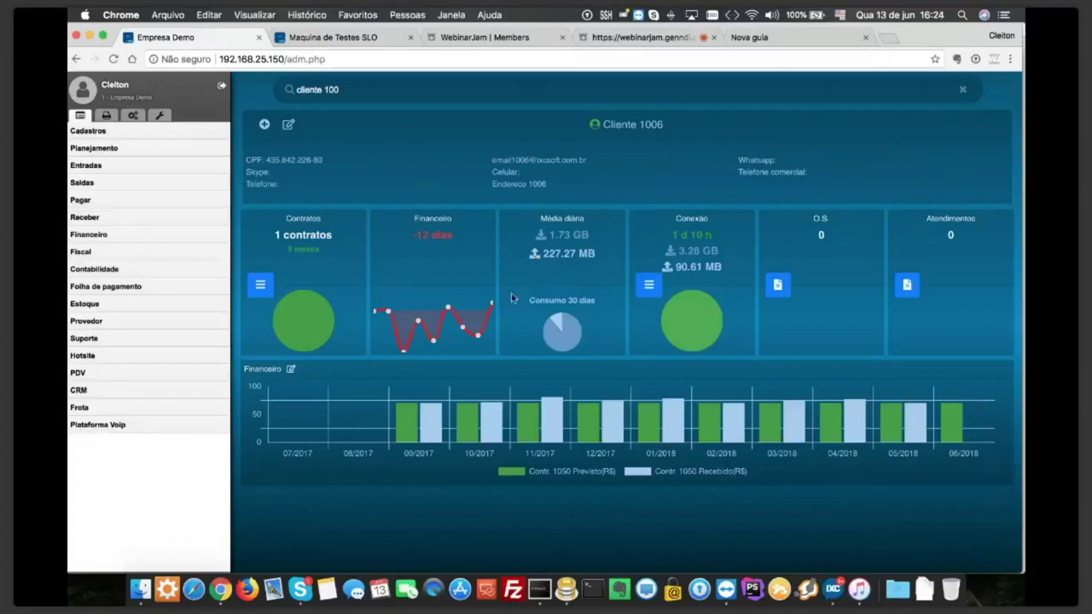
pyautogui.moveTo(547, 341)
pyautogui.moveTo(672, 236); pyautogui.dragTo(713, 235)
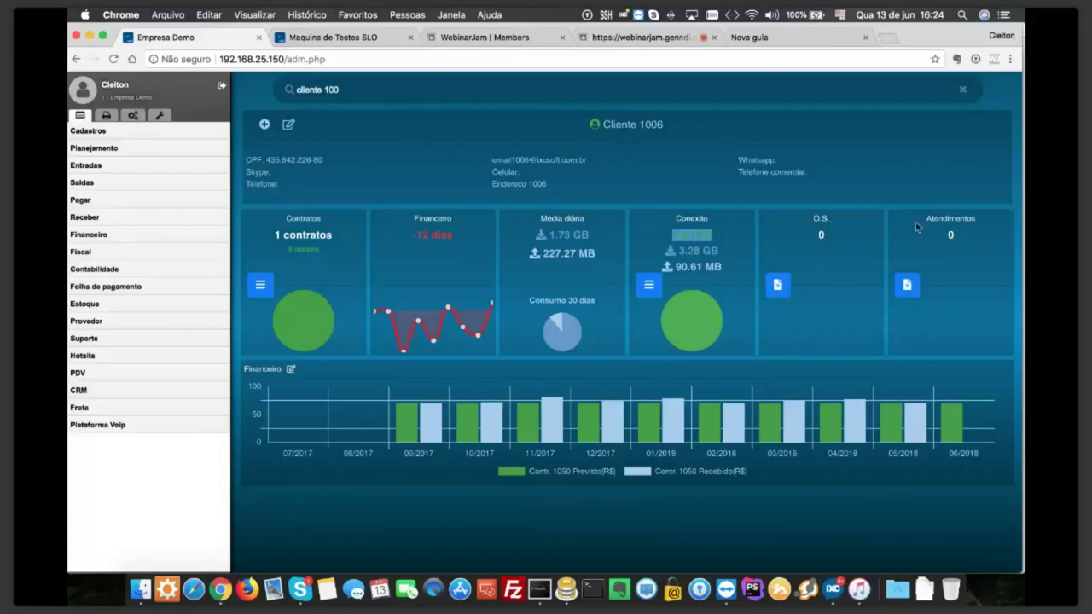
pyautogui.click(818, 228)
pyautogui.click(814, 333)
pyautogui.moveTo(931, 242); pyautogui.dragTo(959, 238)
pyautogui.click(820, 235)
# Compare the expected and received monthly amounts in the client's Financeiro bar chart
pyautogui.moveTo(400, 435)
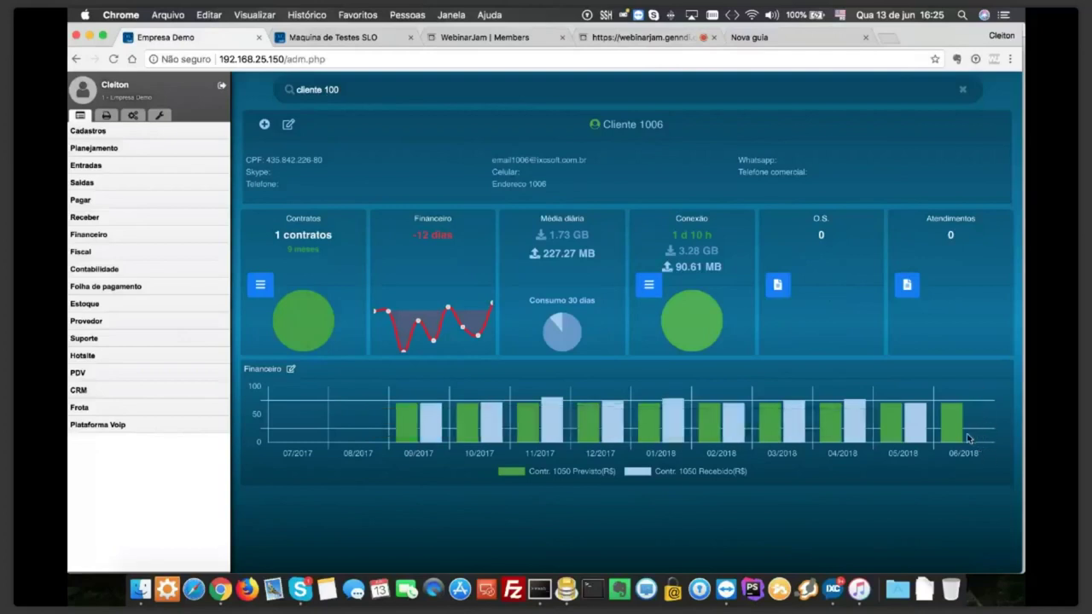
pyautogui.moveTo(955, 435)
pyautogui.moveTo(853, 432)
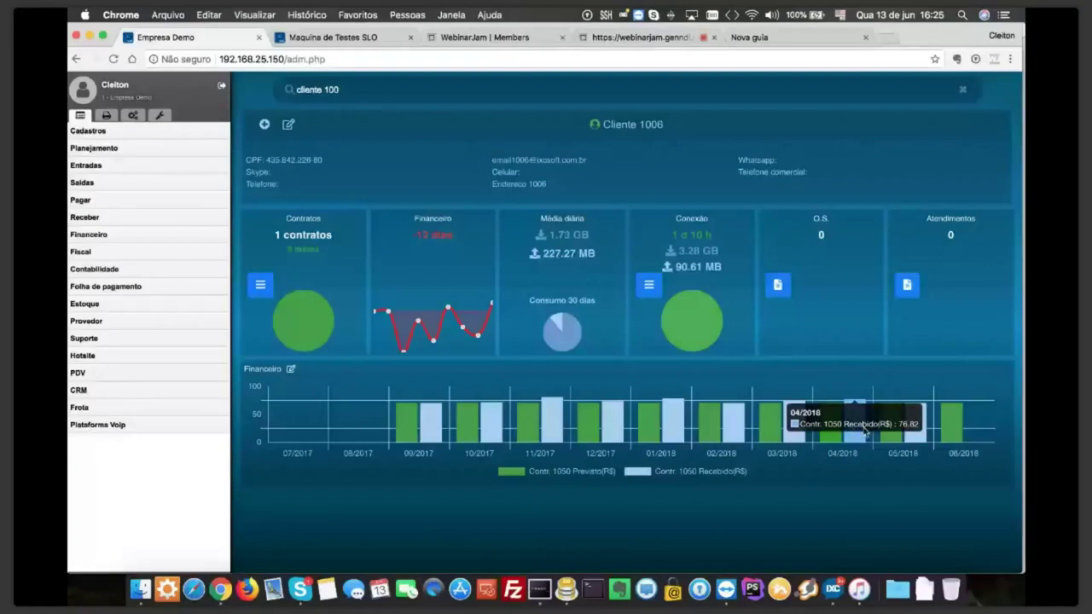
pyautogui.moveTo(719, 435)
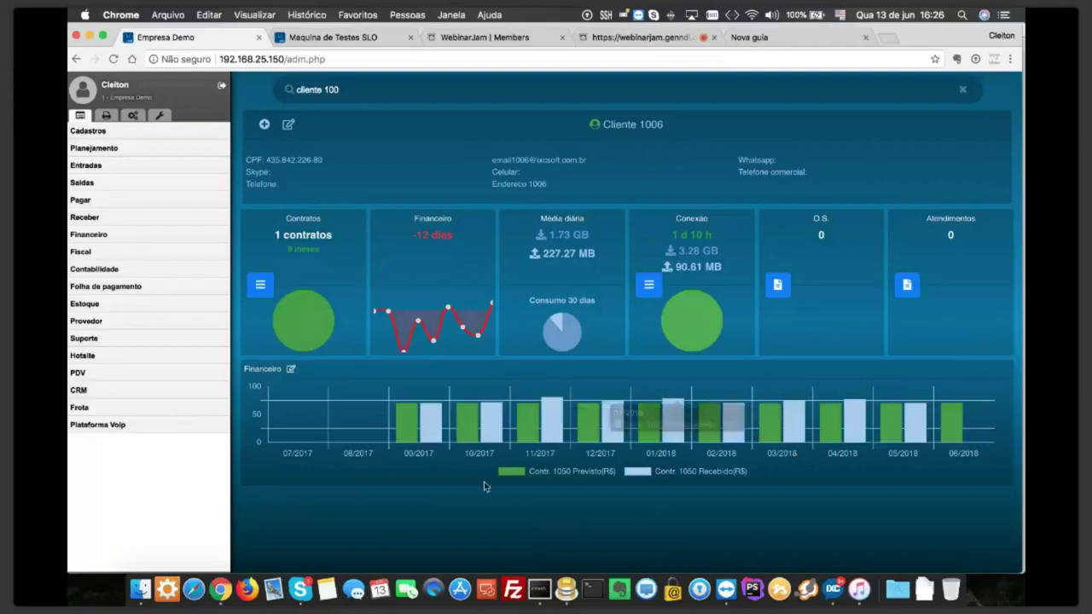
# Record full receipt of the client's open installment due 10/06/2018 in the financial records, keeping the prefilled values, and close the client form
pyautogui.click(289, 372)
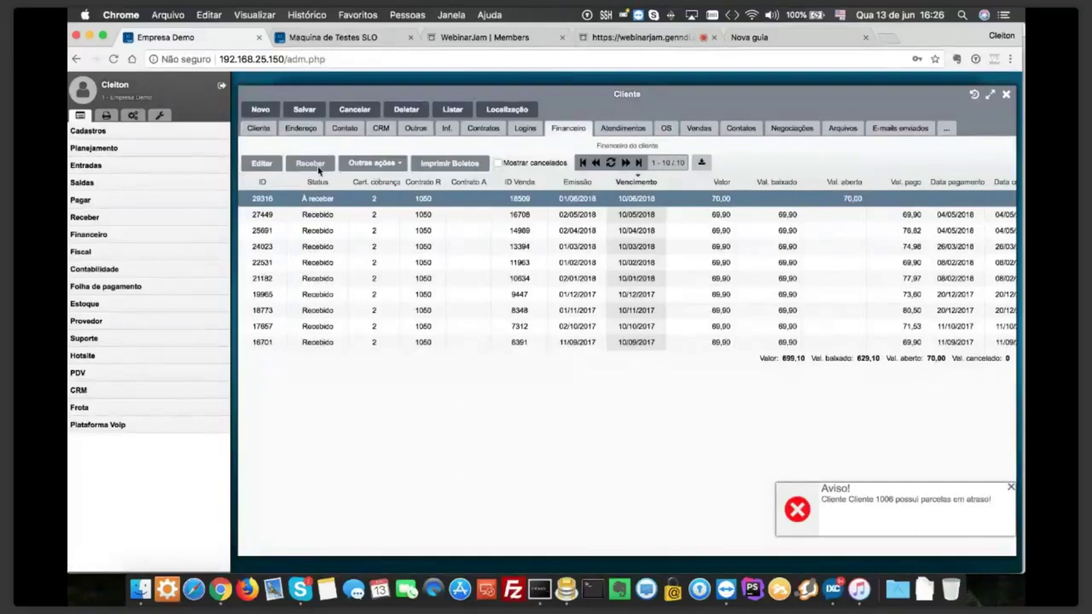
pyautogui.click(311, 163)
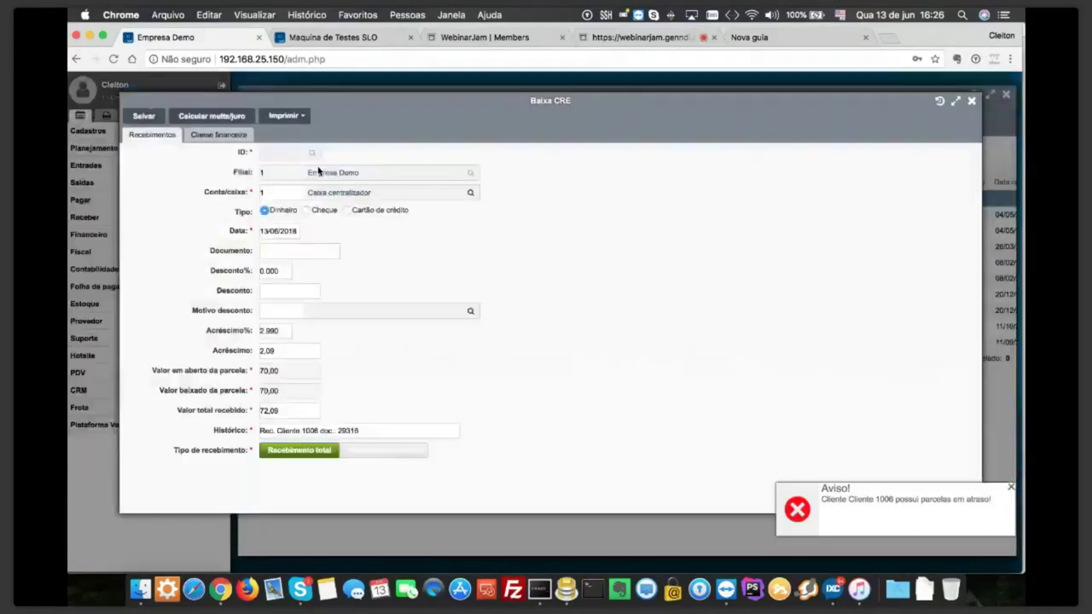
pyautogui.click(970, 101)
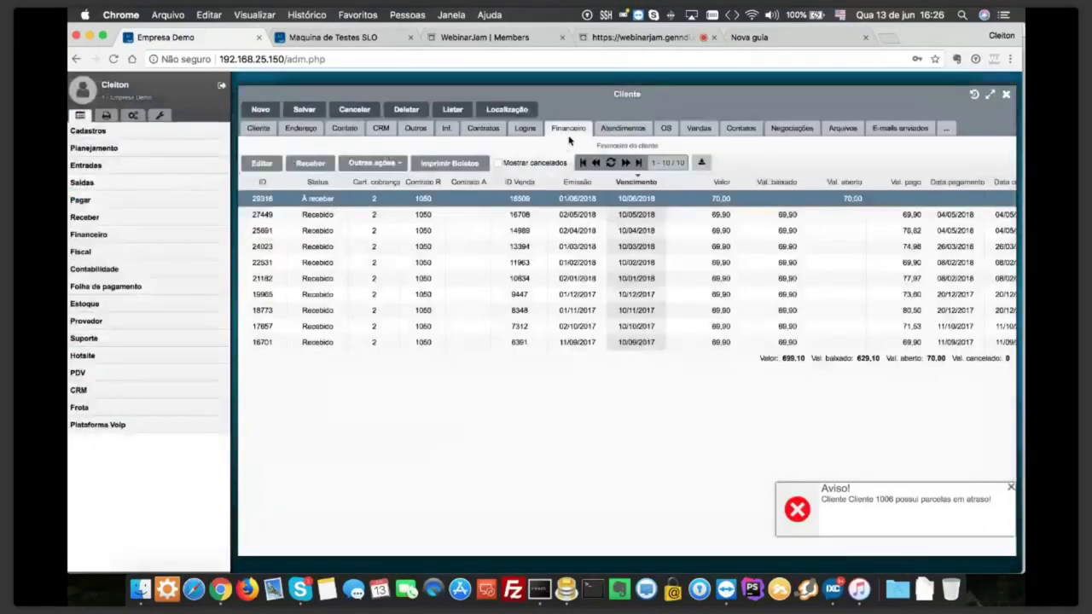
pyautogui.click(310, 163)
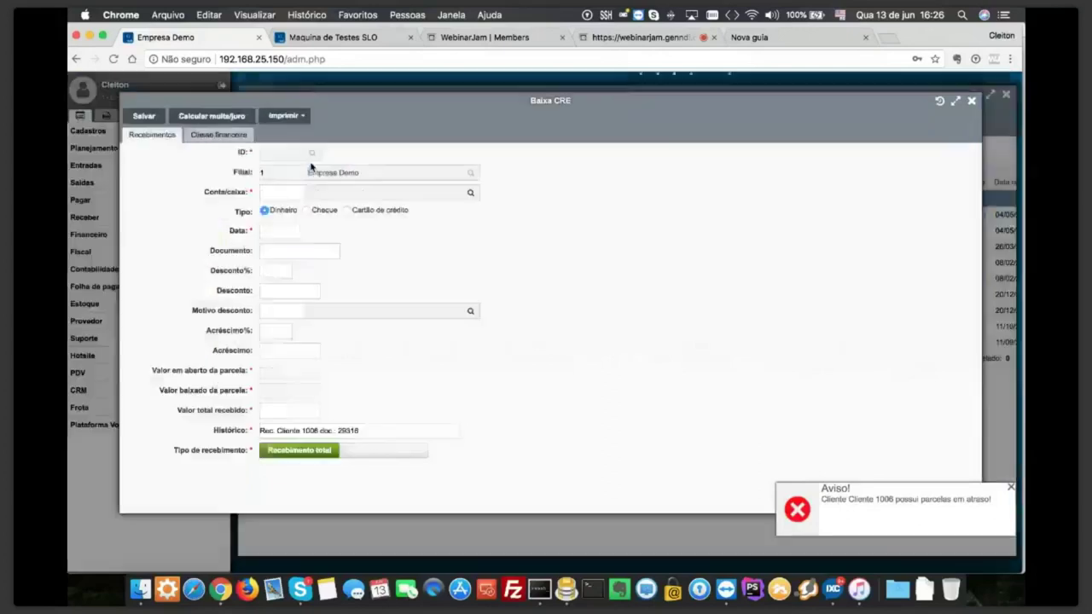
pyautogui.click(142, 116)
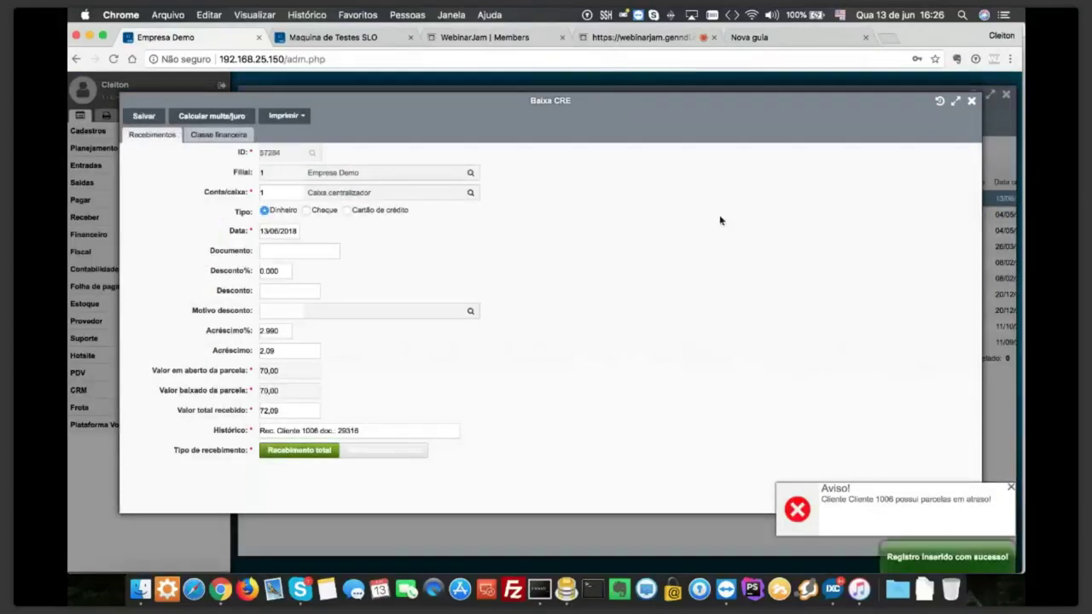
pyautogui.click(972, 103)
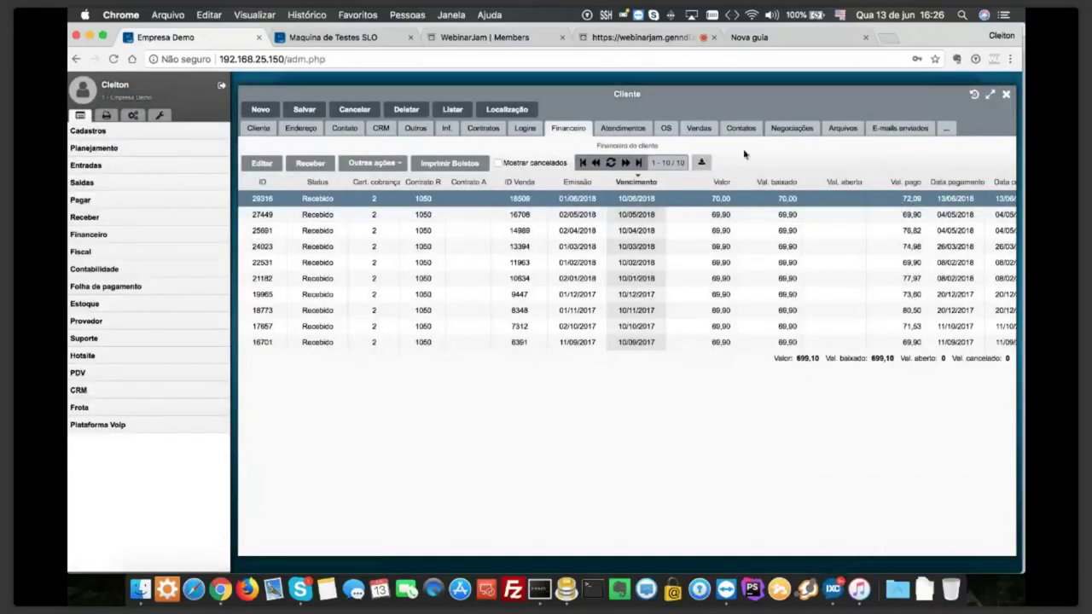
pyautogui.click(1005, 94)
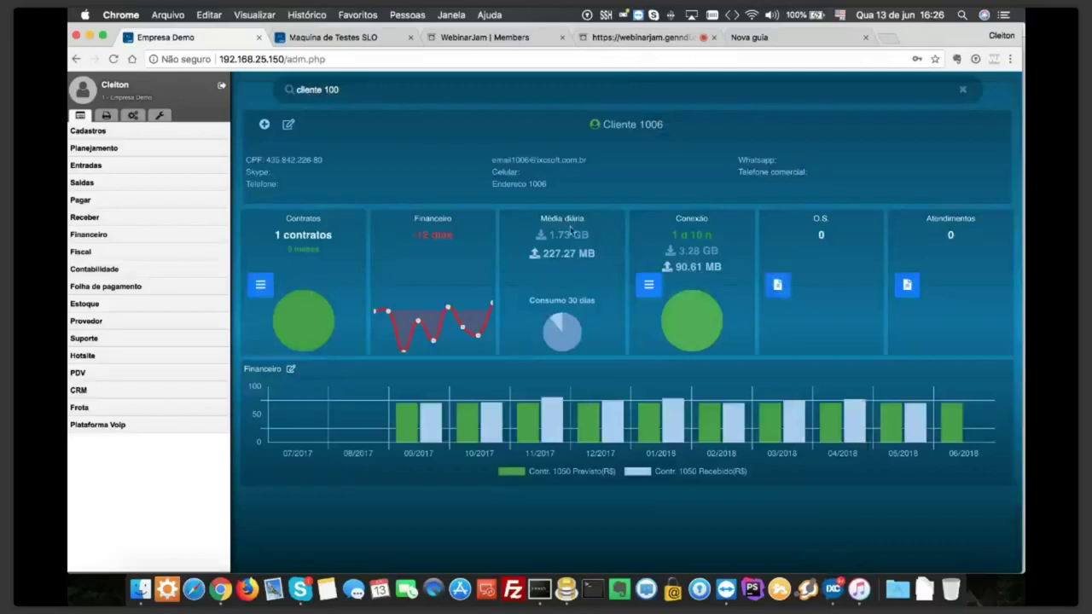
# Open the client's registration form and look through its sections from Endereço to E-mails enviados
pyautogui.click(288, 126)
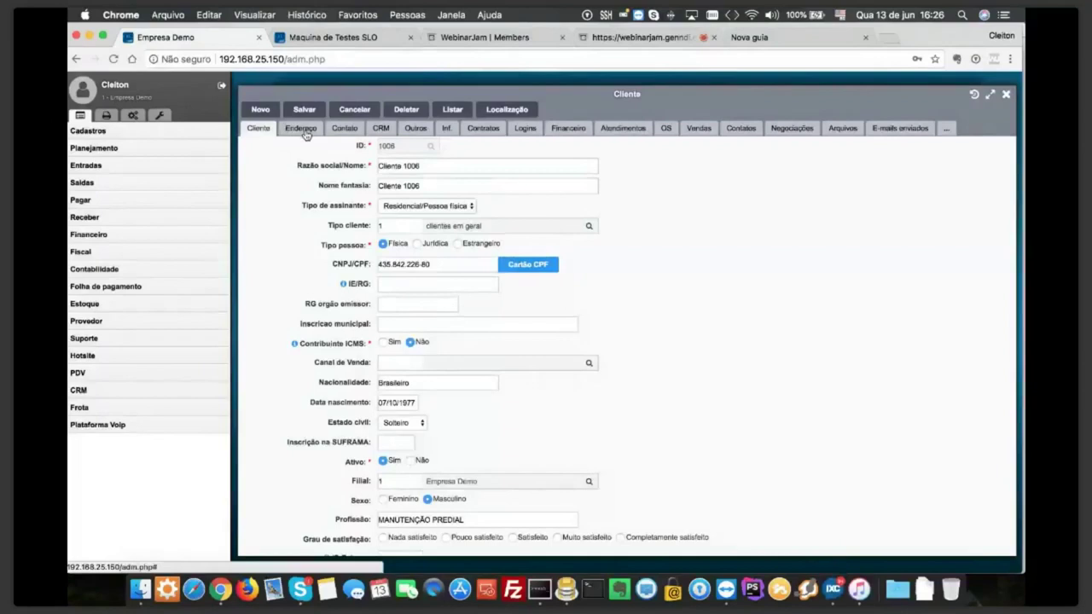
pyautogui.click(303, 130)
pyautogui.click(344, 129)
pyautogui.click(490, 132)
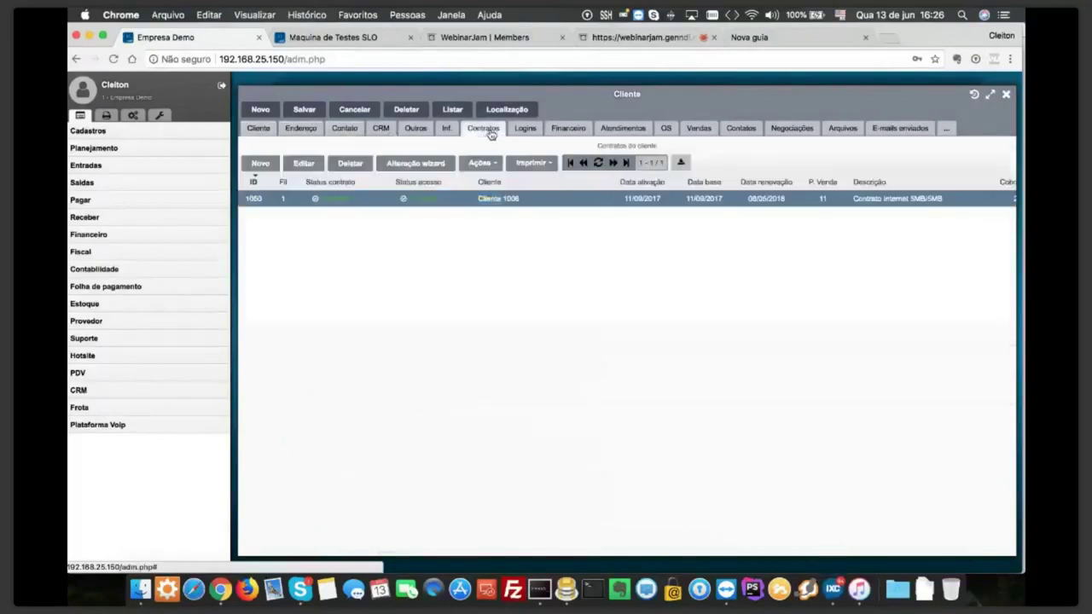
pyautogui.click(525, 128)
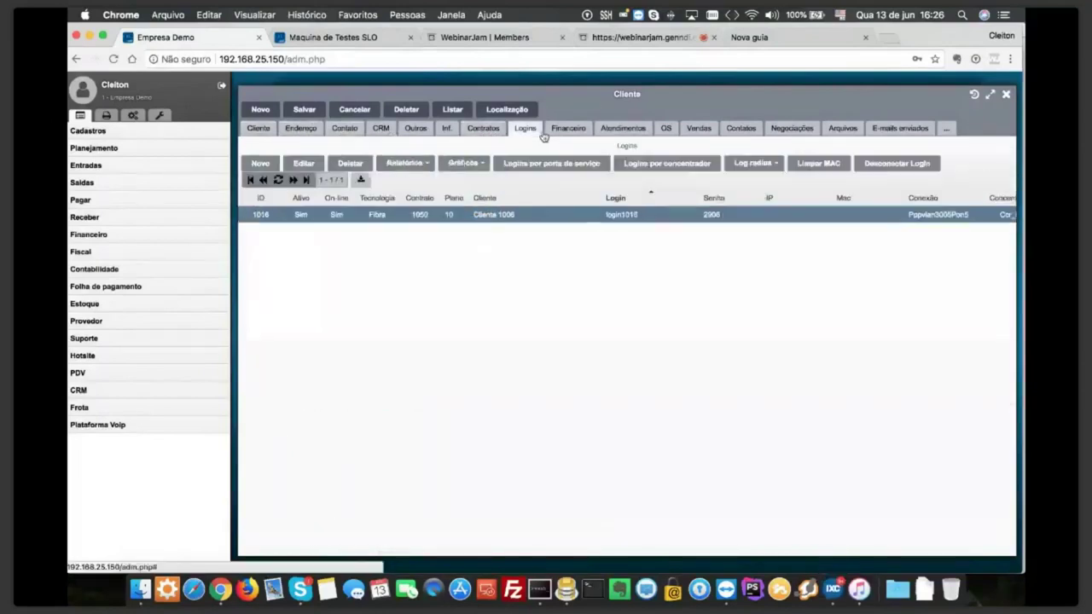
pyautogui.click(552, 135)
pyautogui.click(621, 130)
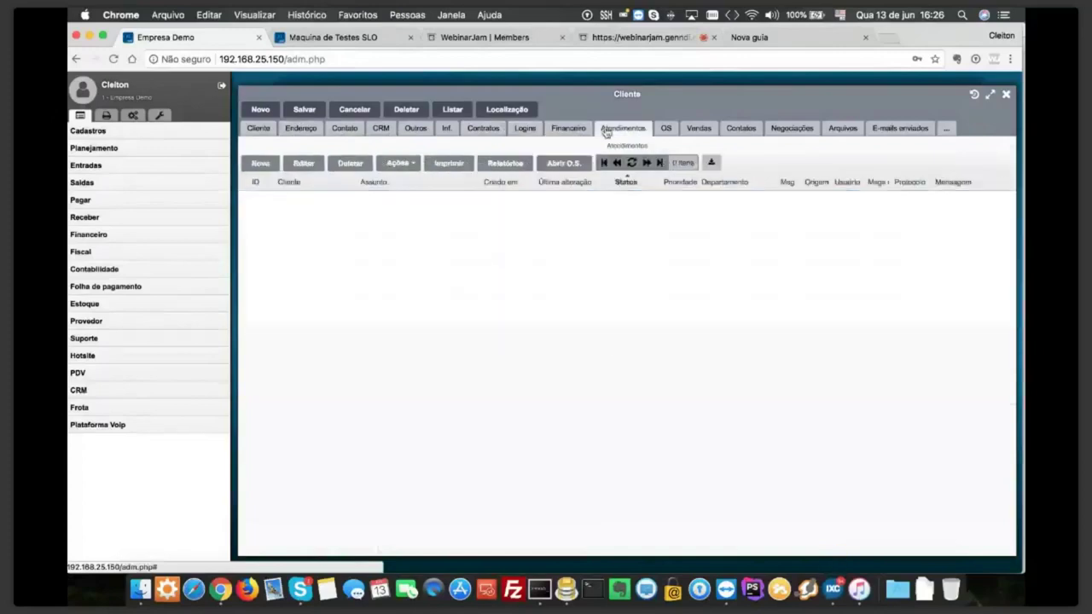
pyautogui.click(659, 130)
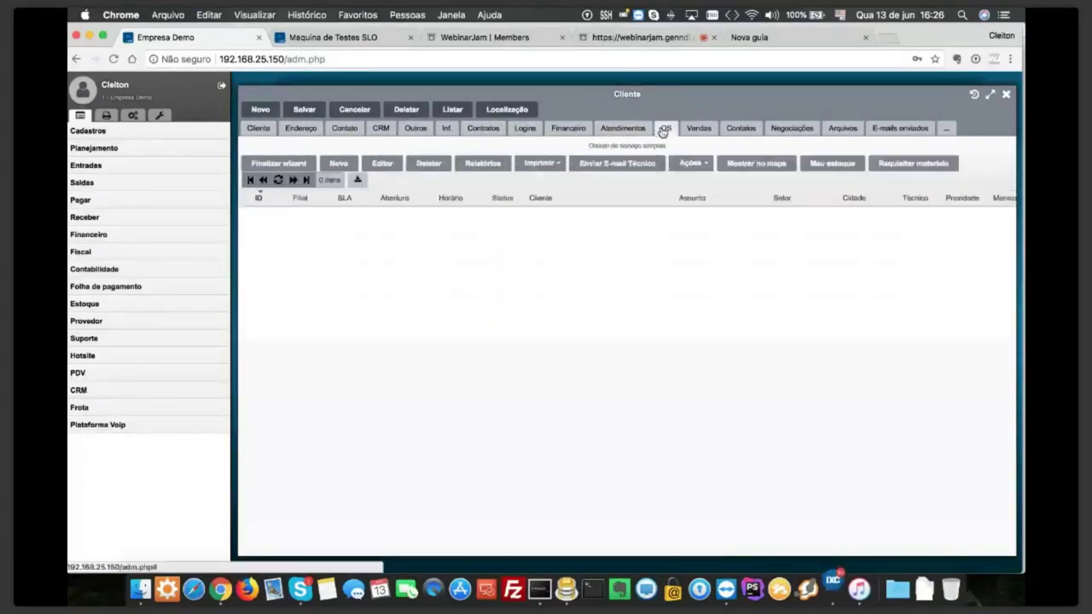
pyautogui.click(736, 129)
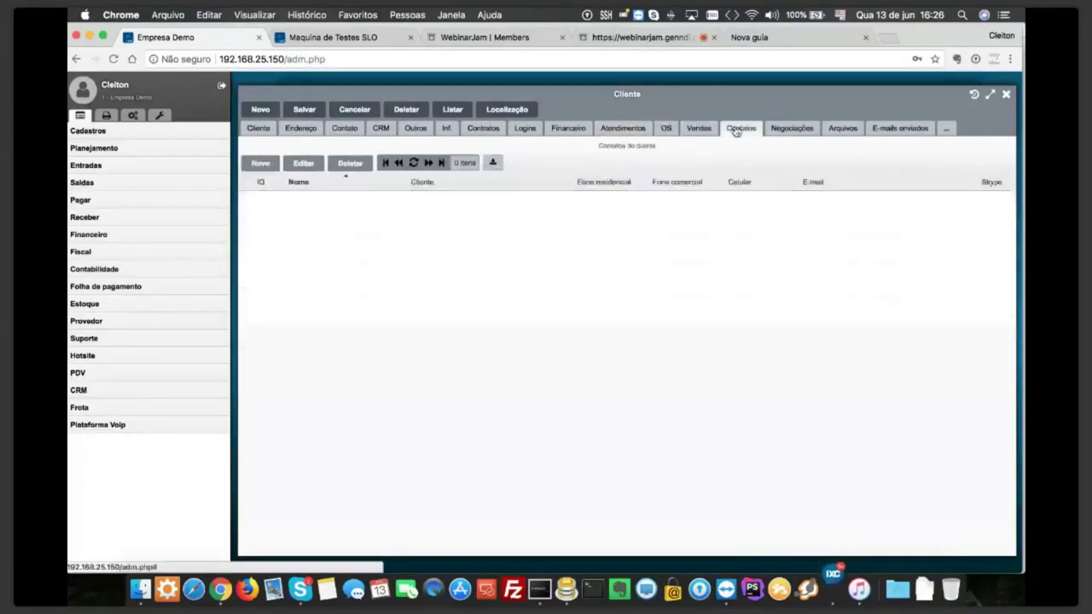
pyautogui.click(813, 130)
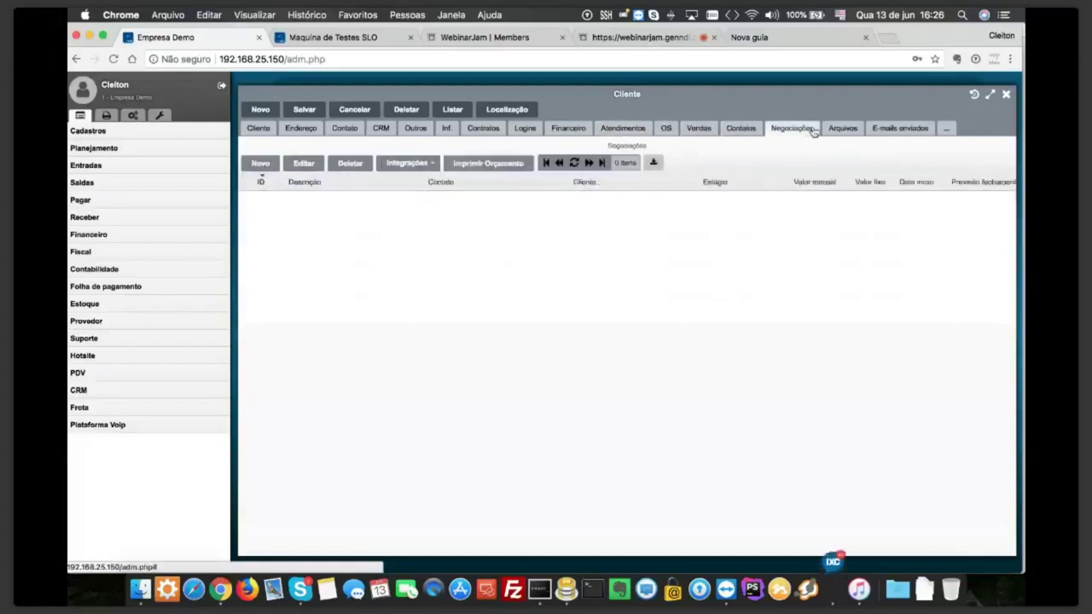
pyautogui.click(904, 132)
pyautogui.click(944, 129)
pyautogui.click(941, 129)
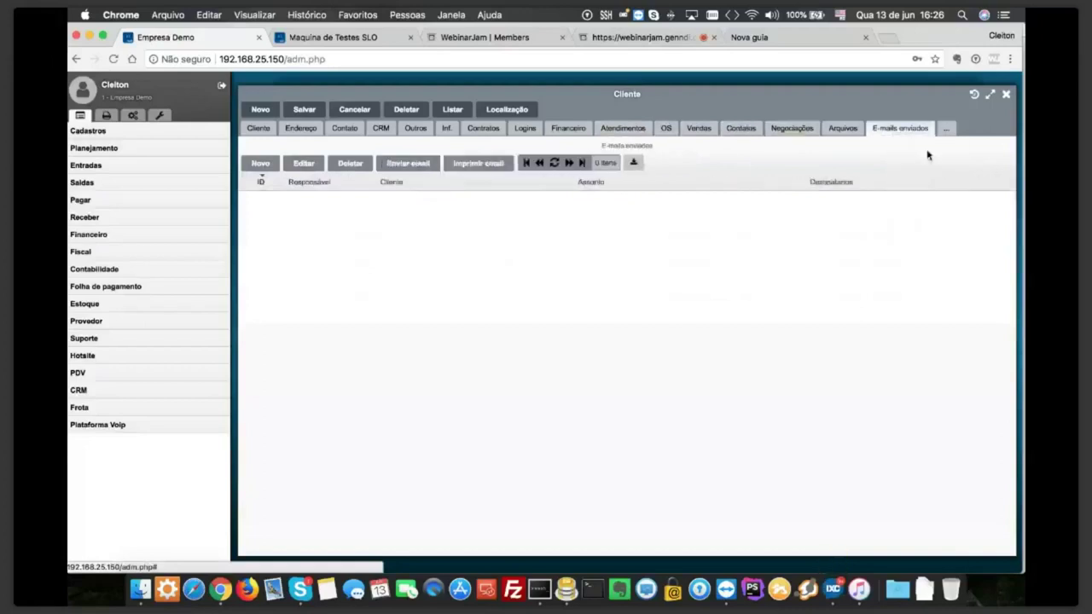
# Set the Alerta text in the client's Obs. section to "dsfghhgfsd", save the record, close it and open the client for editing again
pyautogui.click(941, 133)
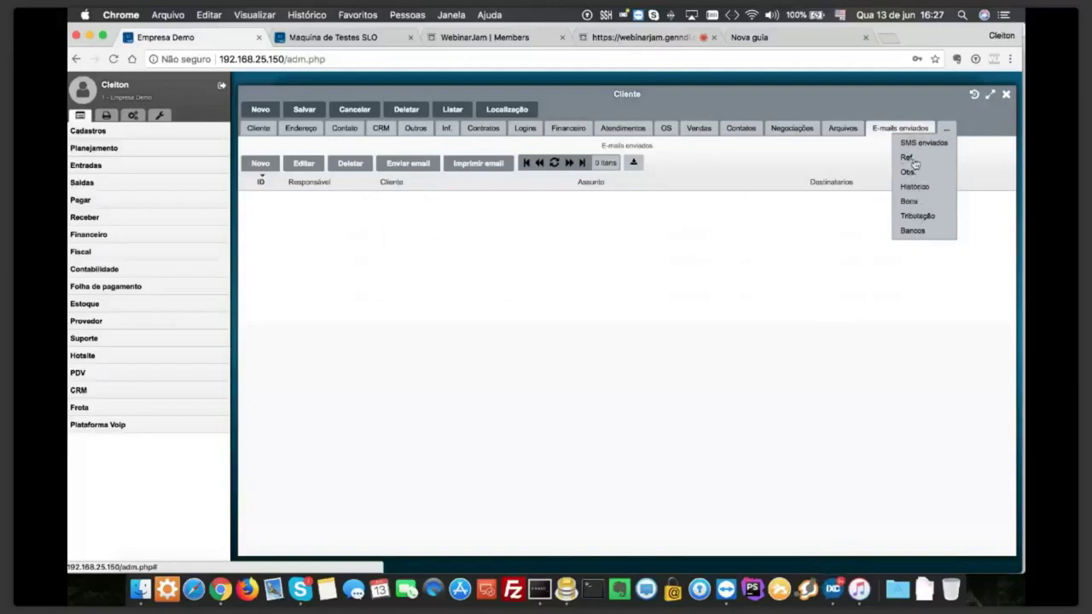
pyautogui.click(906, 171)
pyautogui.click(672, 333)
pyautogui.write('dsfghhgfsd')
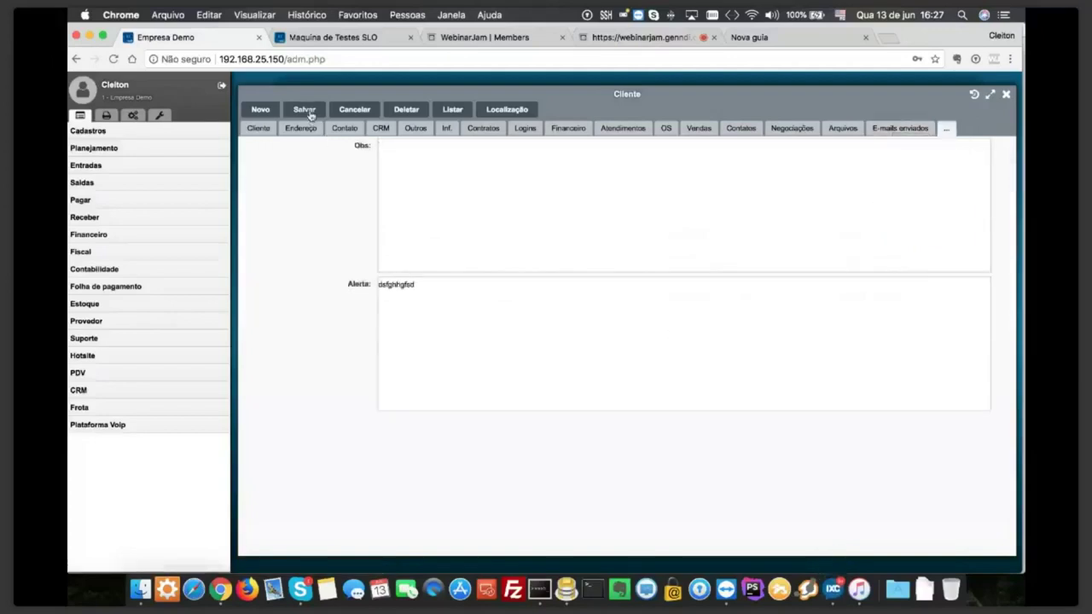
pyautogui.click(306, 111)
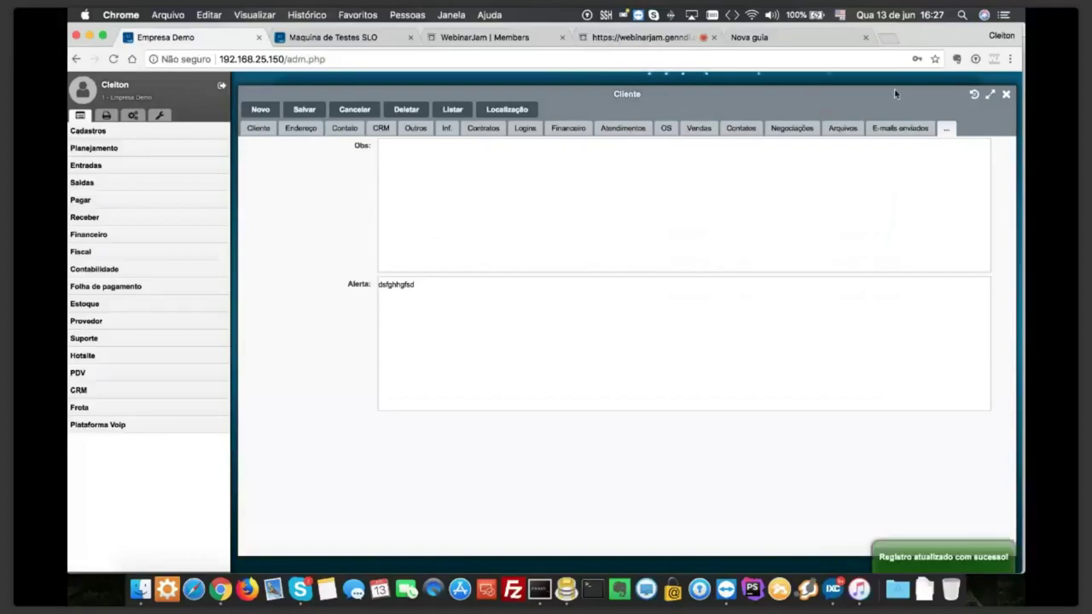
pyautogui.click(1007, 96)
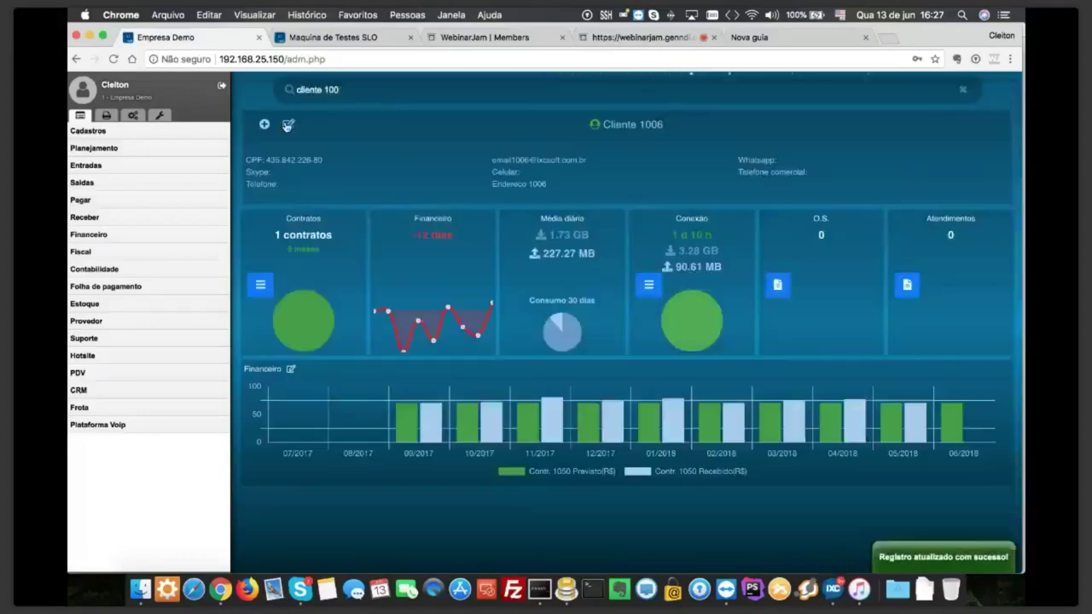
pyautogui.click(285, 124)
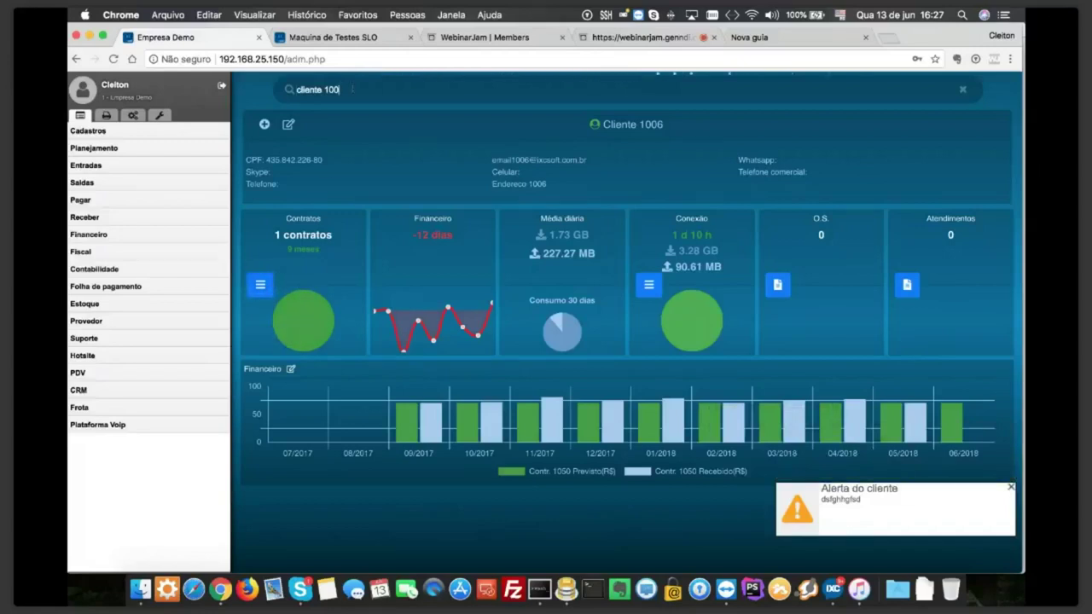
# Search the clients for "cliente 100", change the search to "cliente 101" and open the dashboard of Cliente 1014
pyautogui.press('Return')
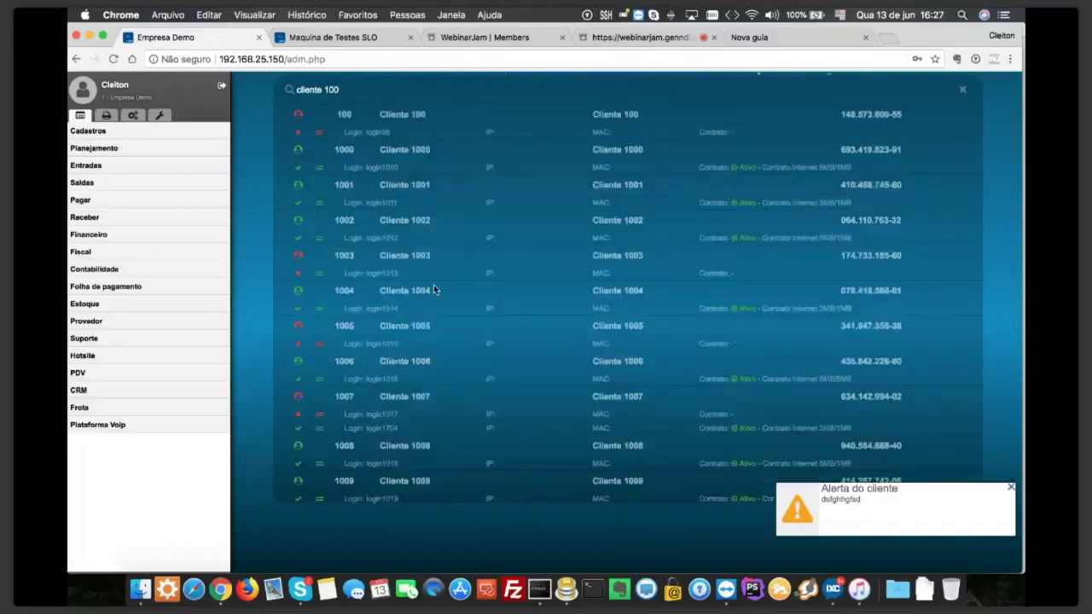
pyautogui.scroll(-1, 433, 290)
pyautogui.press('BackSpace')
pyautogui.write('1')
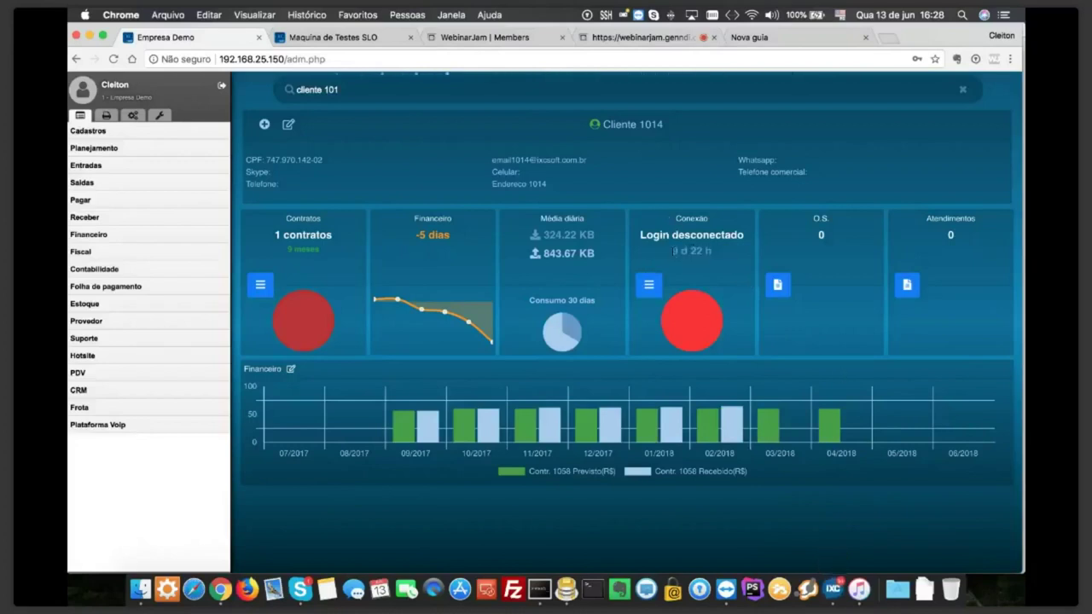
# Examine the Conexão, Financeiro and Contratos cards for the client's login status, payment delay and contract status
pyautogui.moveTo(689, 251); pyautogui.dragTo(674, 217)
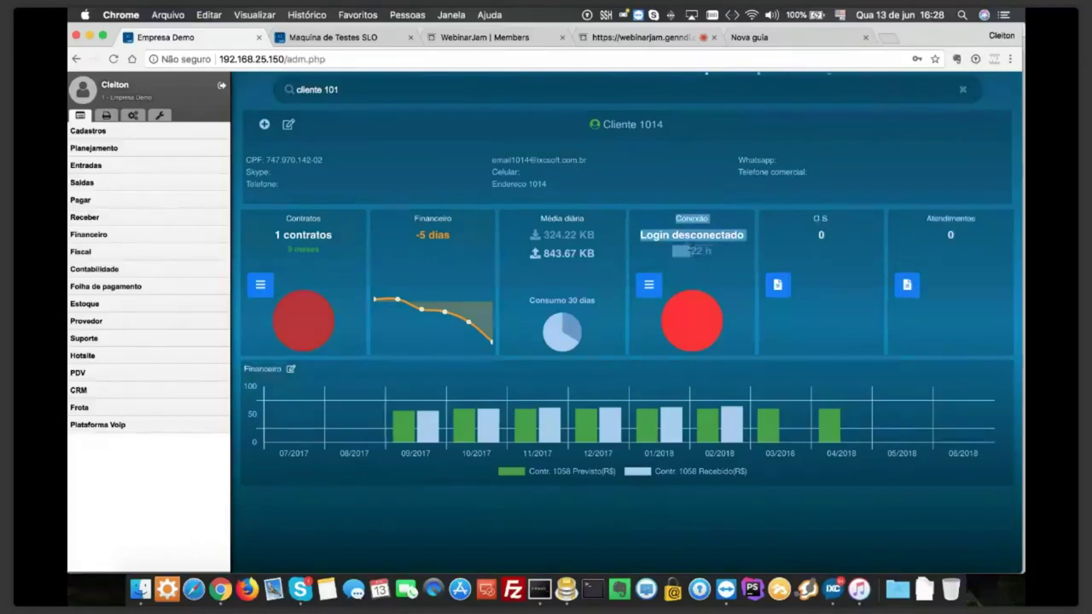
pyautogui.click(674, 217)
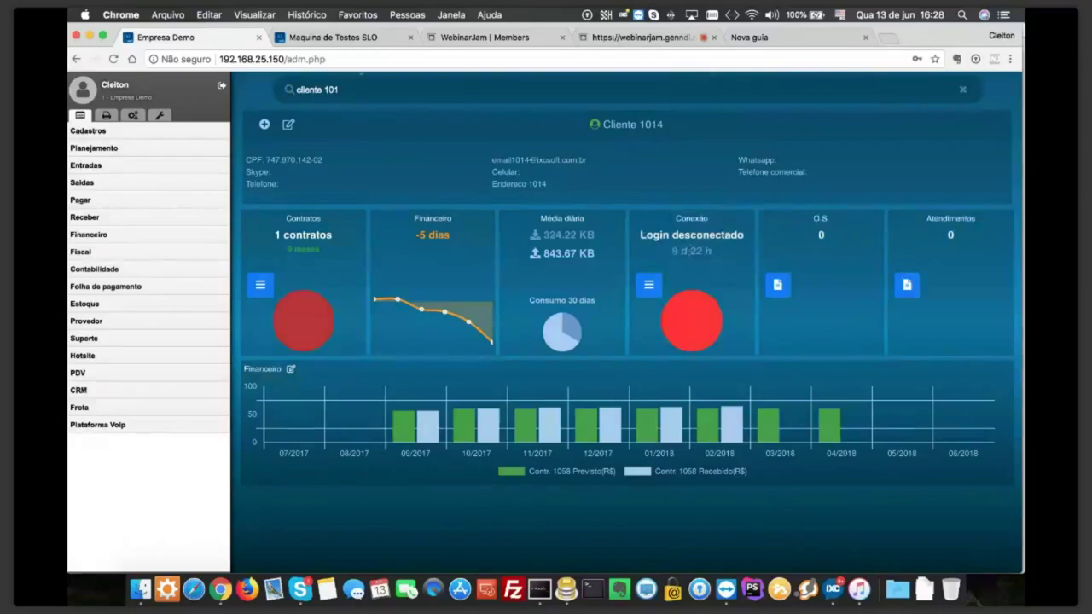
pyautogui.moveTo(682, 251); pyautogui.dragTo(673, 218)
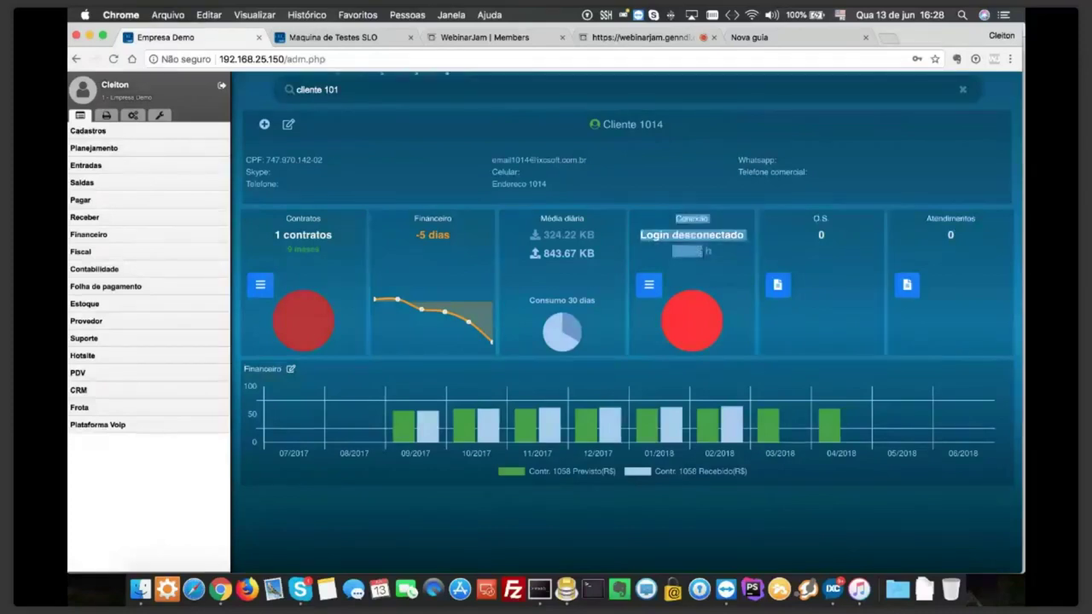
pyautogui.click(674, 218)
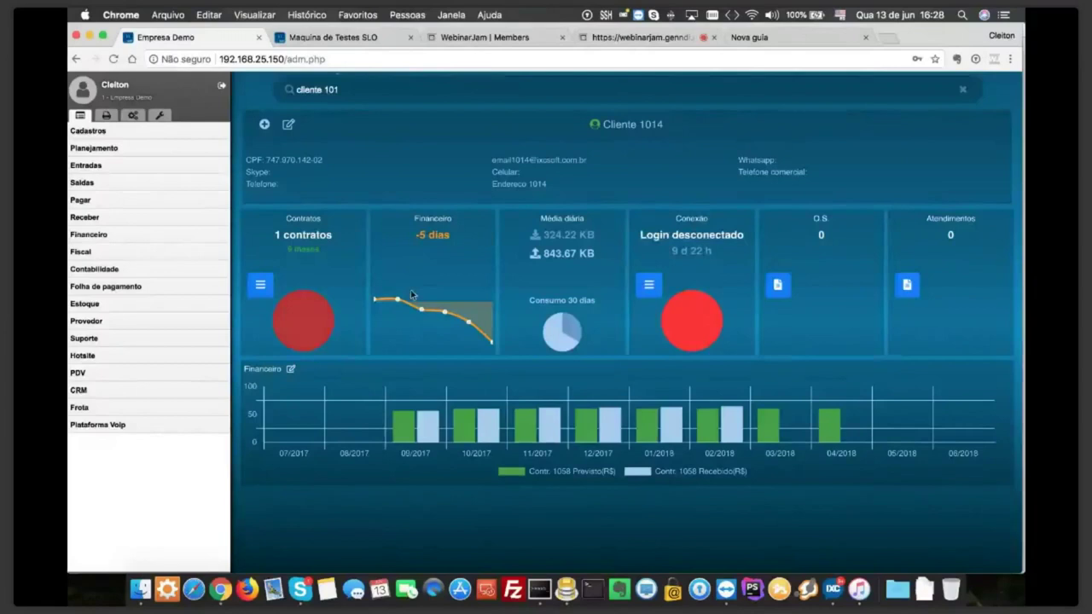
pyautogui.moveTo(467, 318)
pyautogui.tripleClick(421, 235)
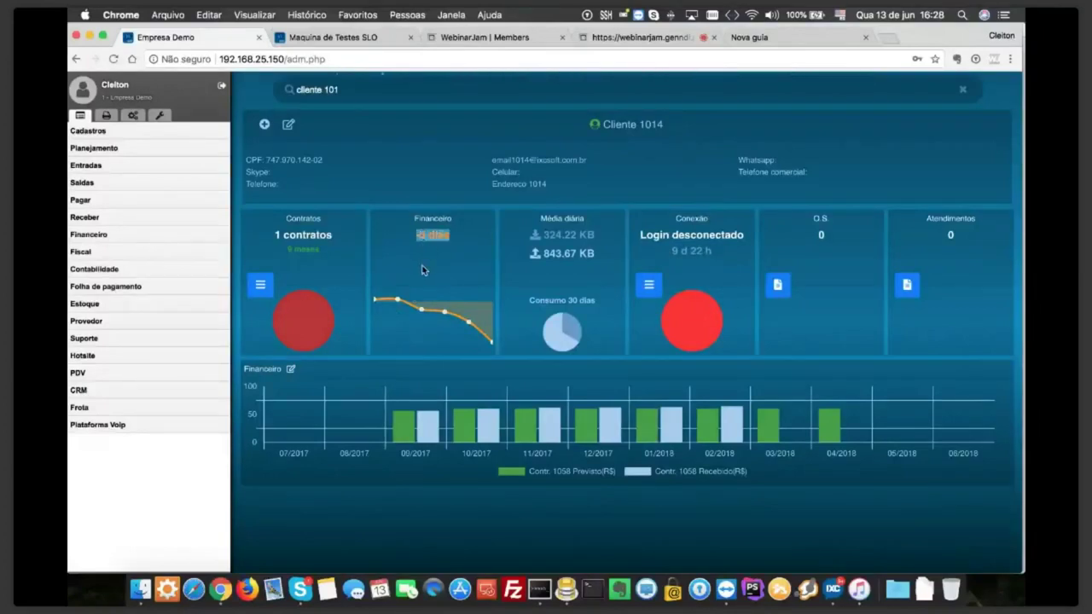
pyautogui.moveTo(339, 317)
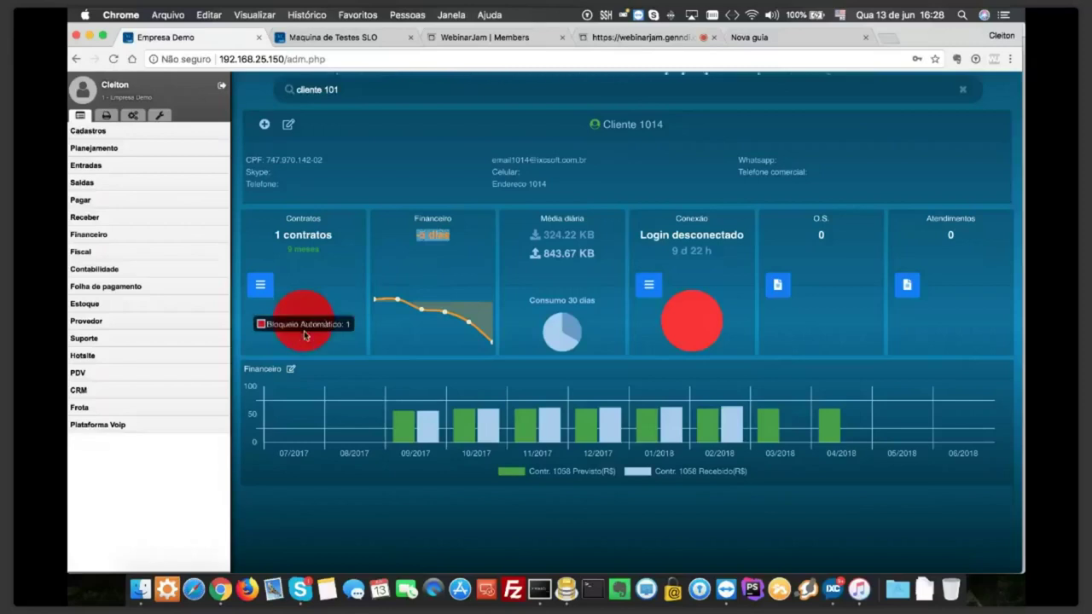
pyautogui.moveTo(714, 326)
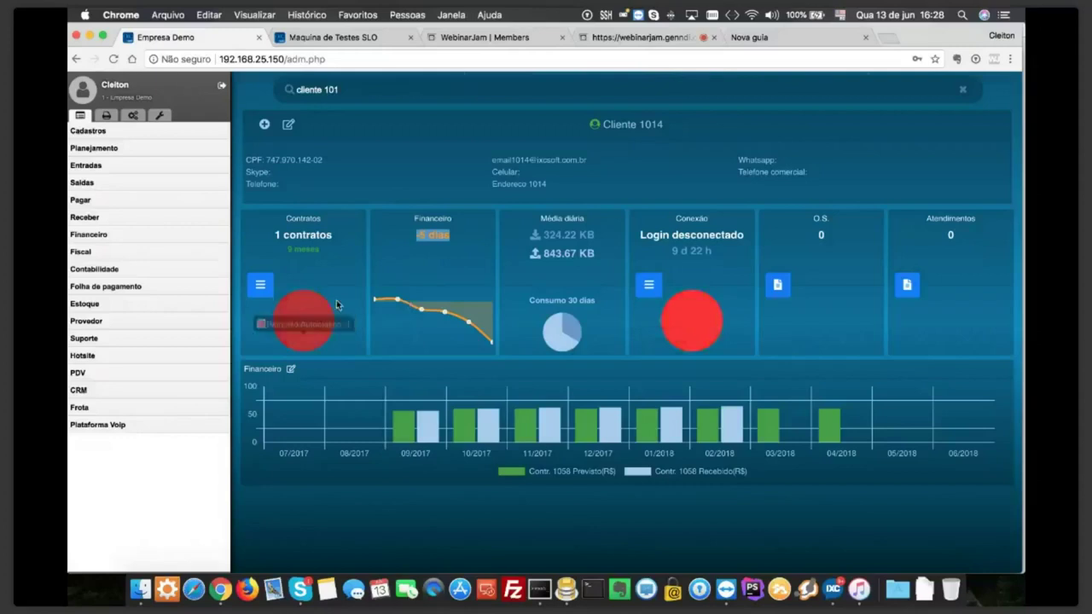
# Apply a trust unlock to the client's automatically blocked contract and redisplay the contract details
pyautogui.click(262, 289)
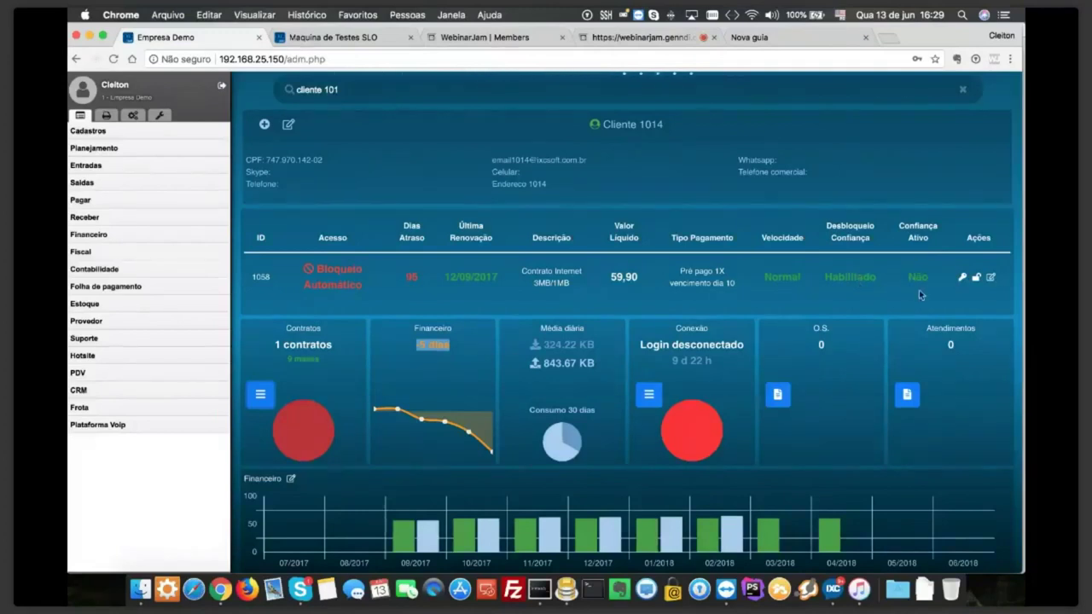
pyautogui.click(962, 279)
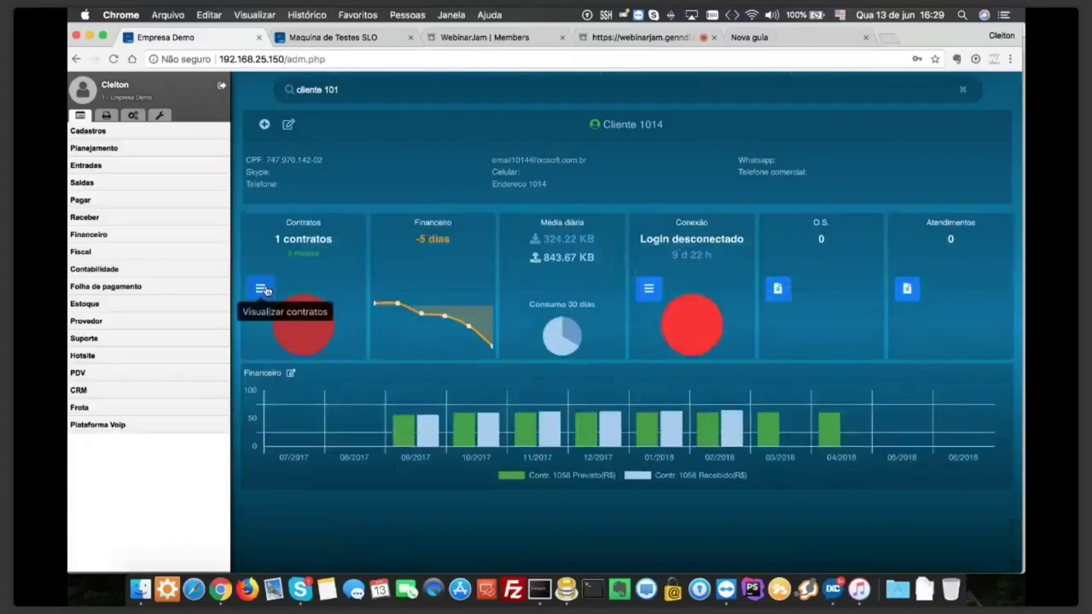
pyautogui.click(262, 289)
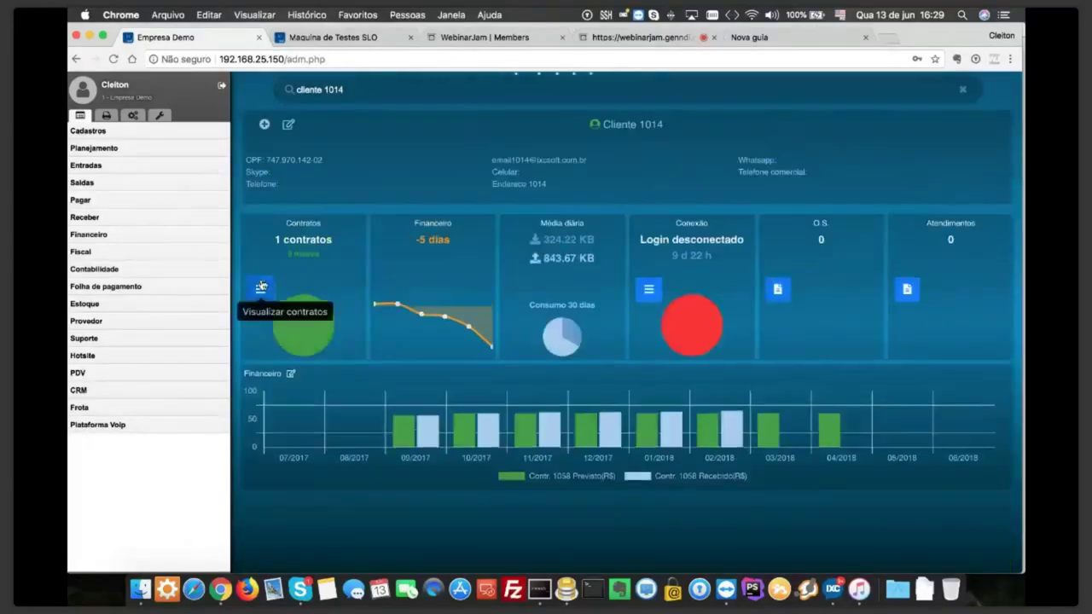
pyautogui.click(262, 288)
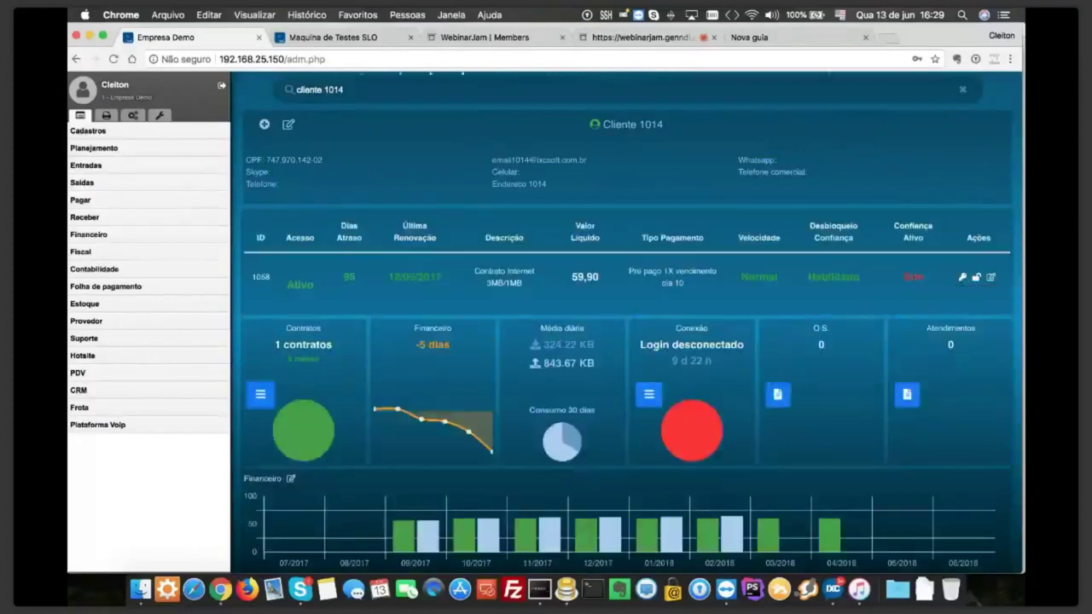
# Open the client's contract record, look through its Contrato, Faturamento and Taxas ativação sections, and close it
pyautogui.click(991, 278)
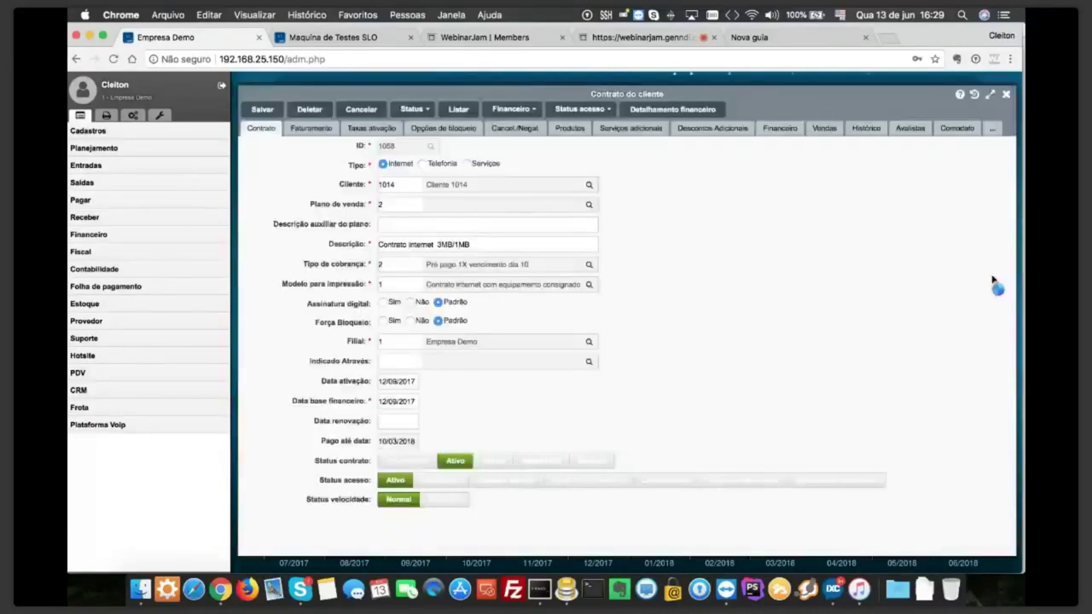
pyautogui.click(1007, 96)
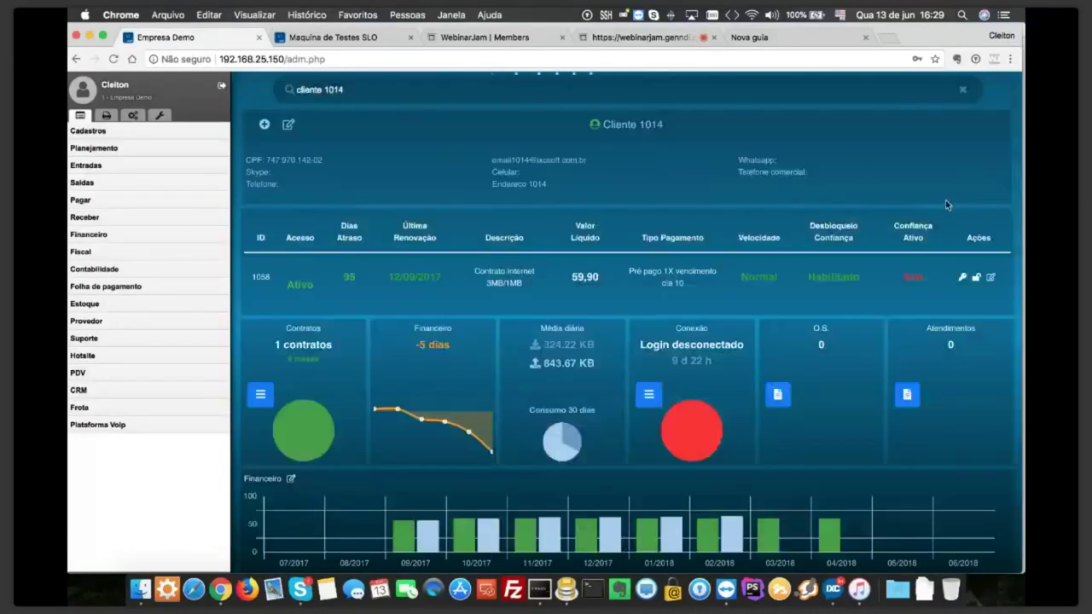
pyautogui.click(991, 278)
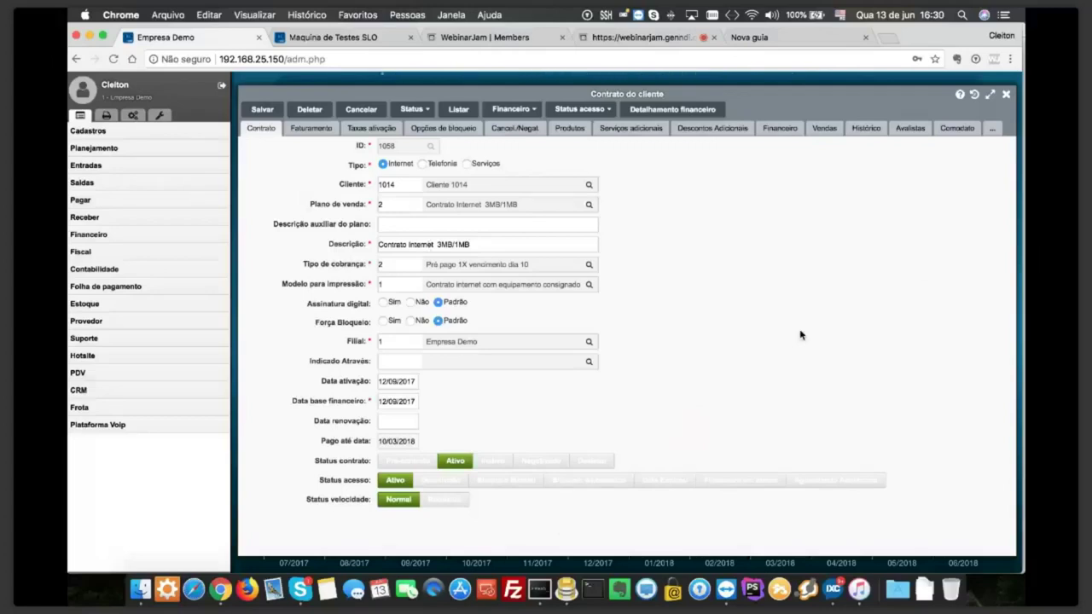
pyautogui.click(303, 130)
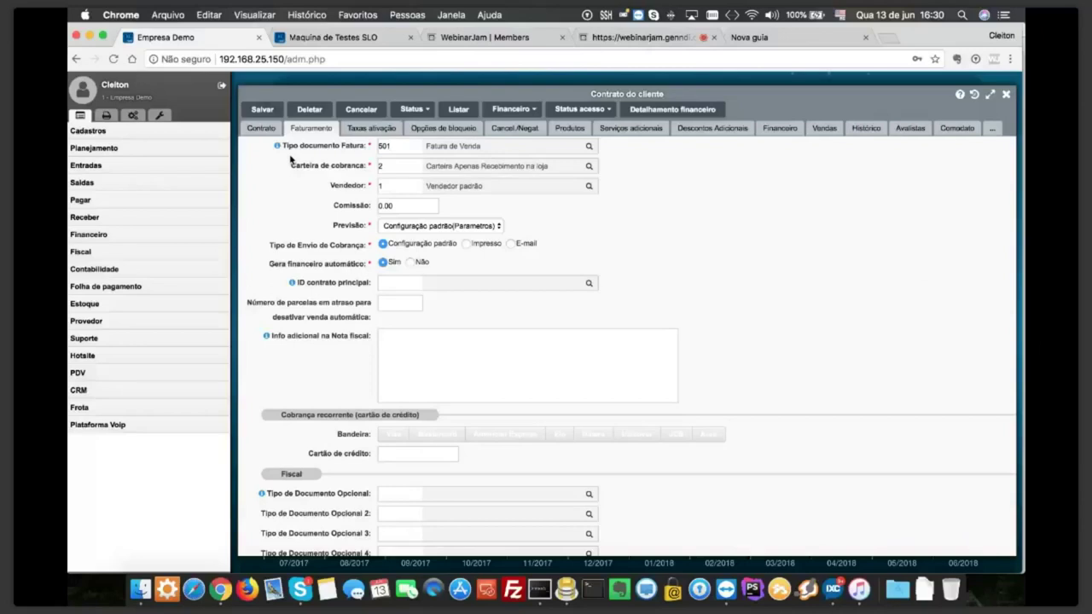
pyautogui.click(372, 131)
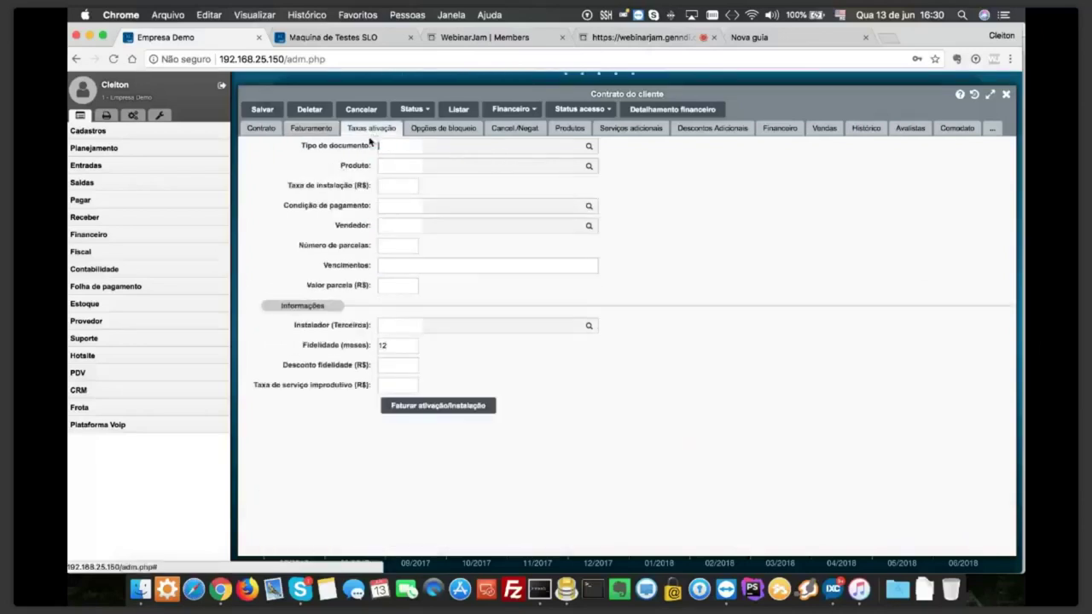
pyautogui.click(311, 128)
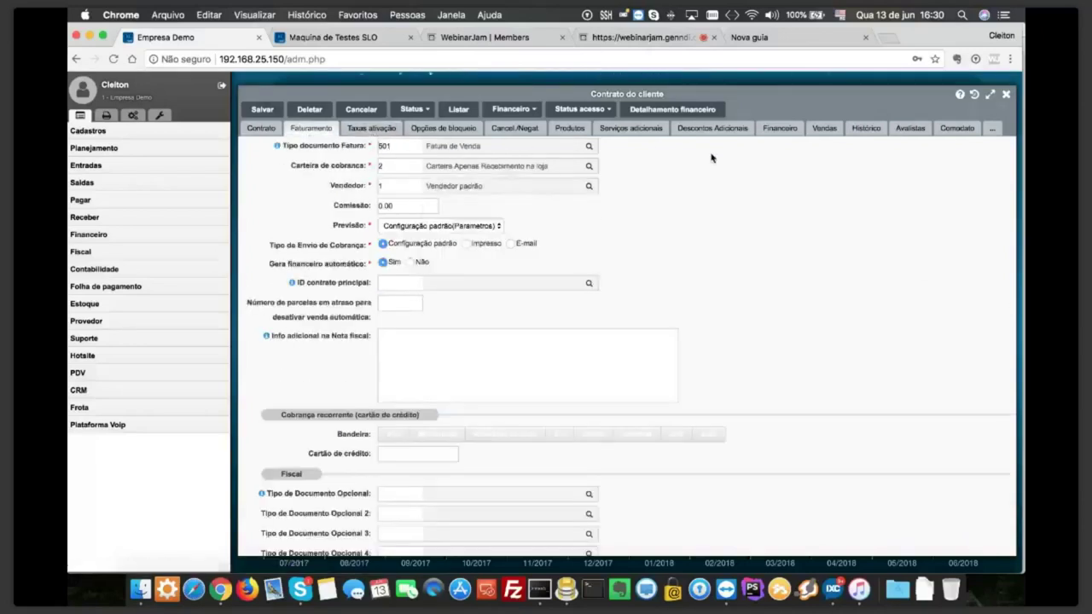
pyautogui.click(1006, 96)
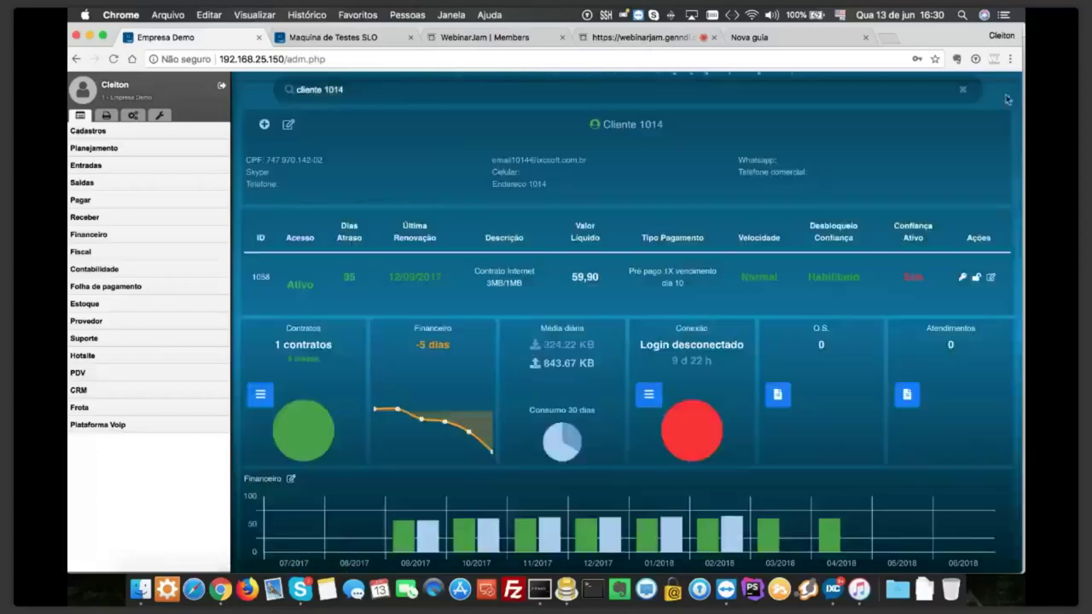
# Reopen the contract and look through its Produtos, Serviços adicionais, Descontos Adicionais, Financeiro, Vendas, Histórico and Comodato sections
pyautogui.click(990, 278)
pyautogui.click(578, 130)
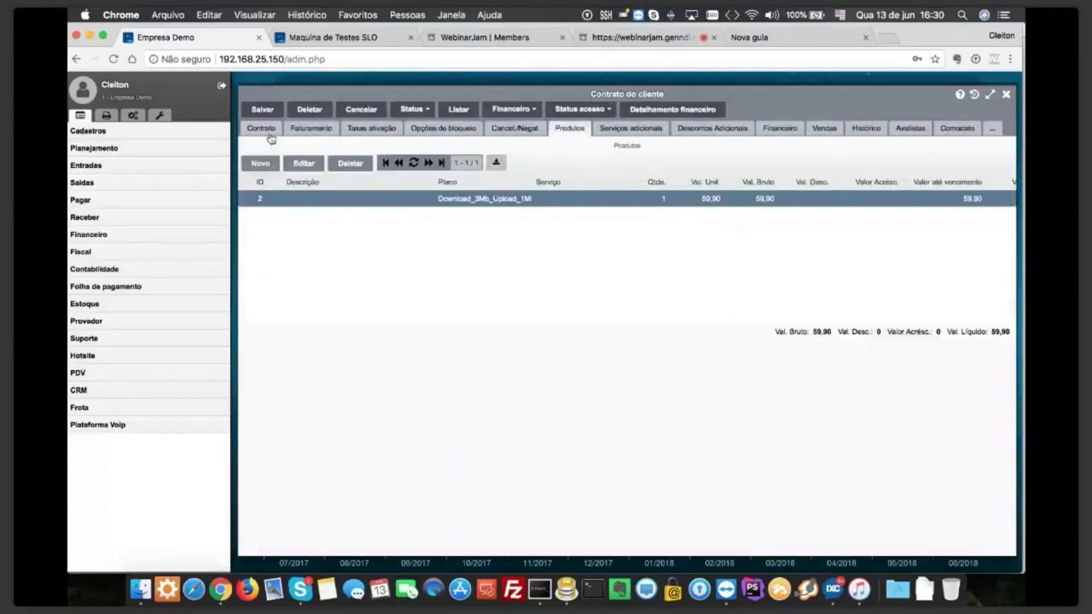
pyautogui.click(648, 135)
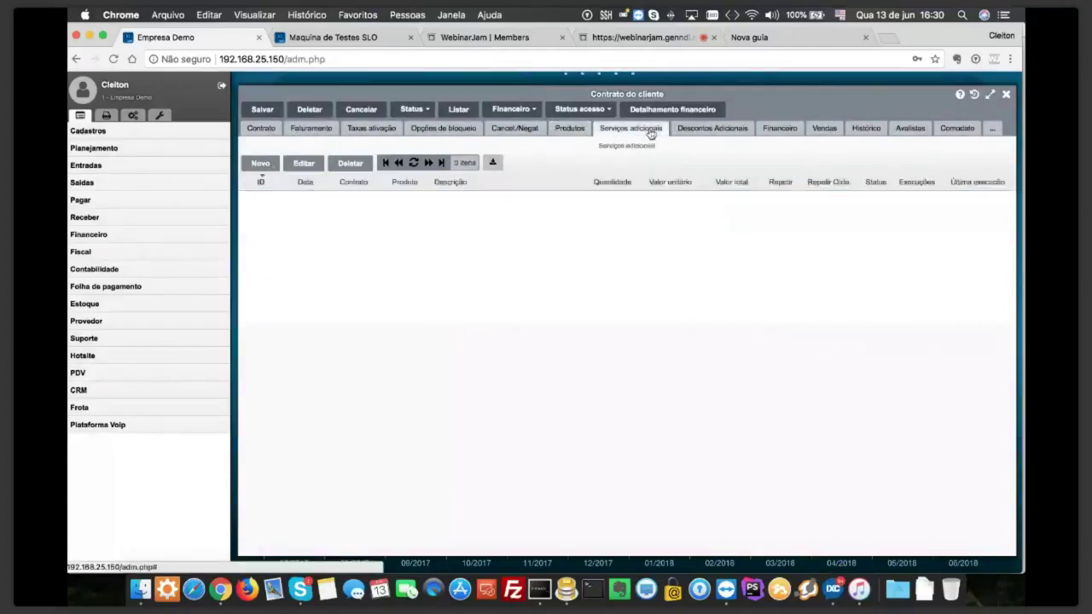
pyautogui.click(729, 135)
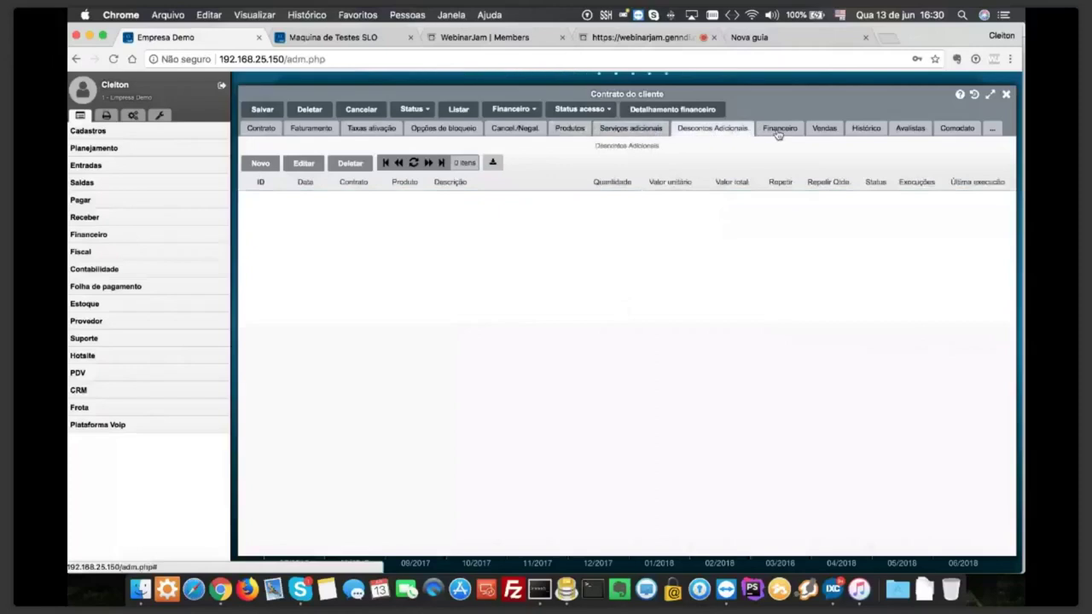
pyautogui.click(778, 130)
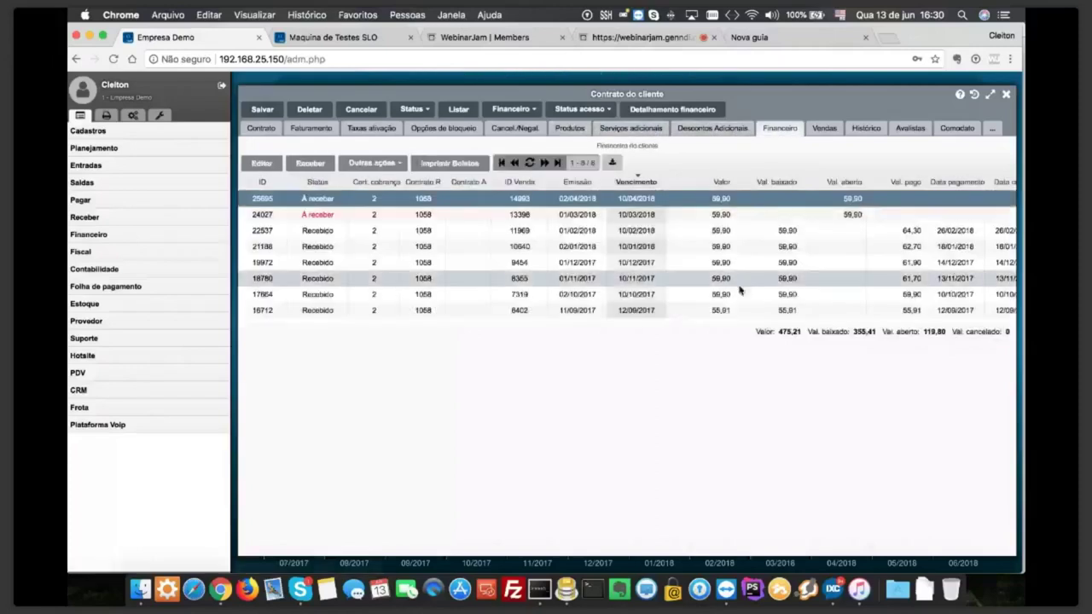
pyautogui.click(814, 135)
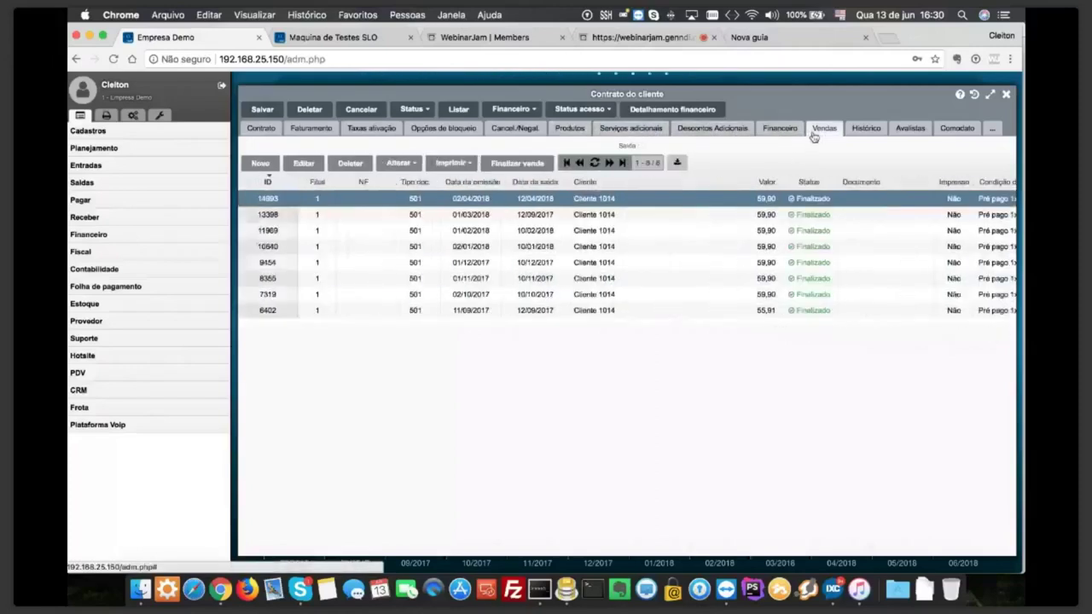
pyautogui.click(863, 128)
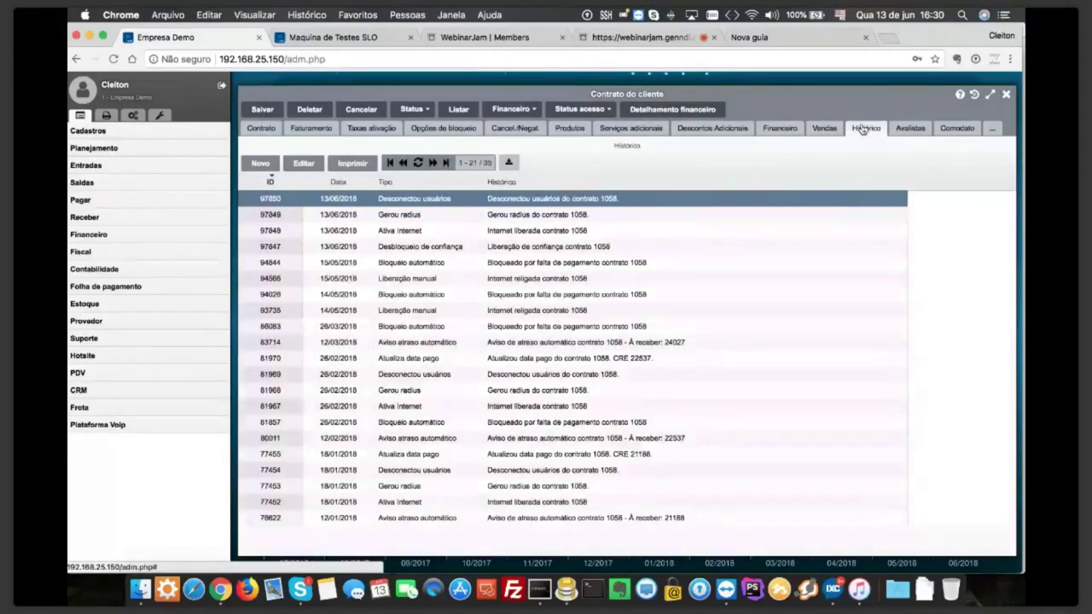
pyautogui.click(956, 128)
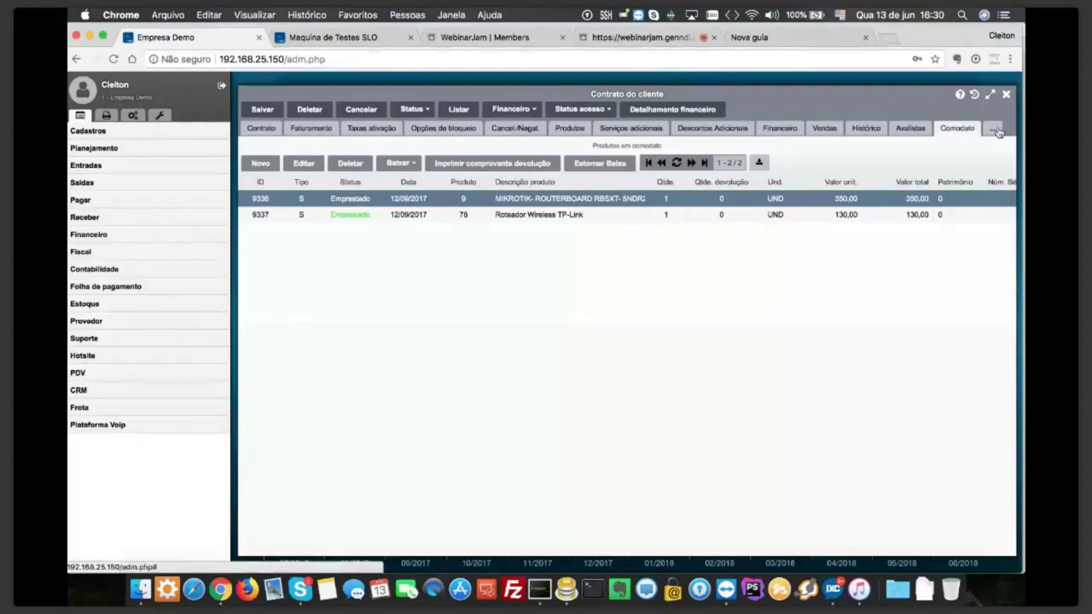
# Set Tipo de Documento Opcional in the contract's Faturamento section to 633, Nota de SCM Pessoa Física Apenas Nota
pyautogui.click(324, 130)
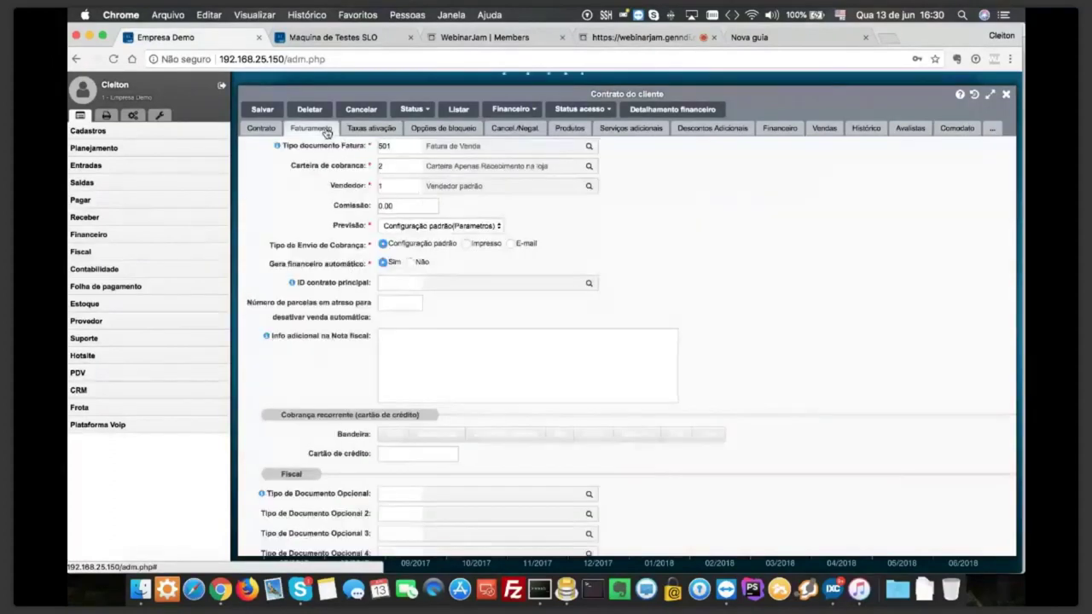
pyautogui.moveTo(268, 340)
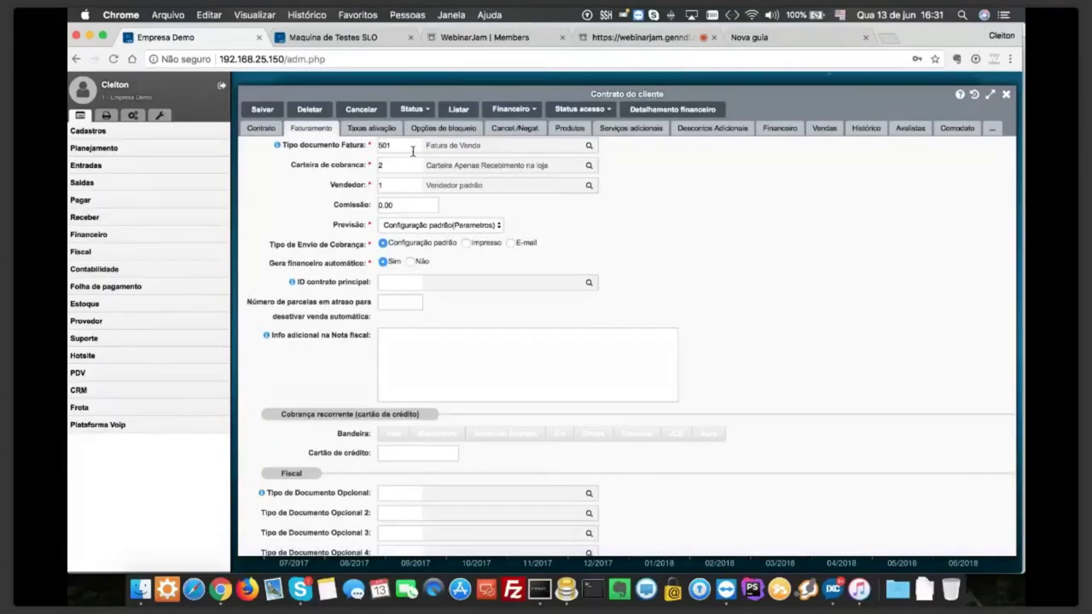
pyautogui.click(402, 494)
pyautogui.write('0')
pyautogui.write('33')
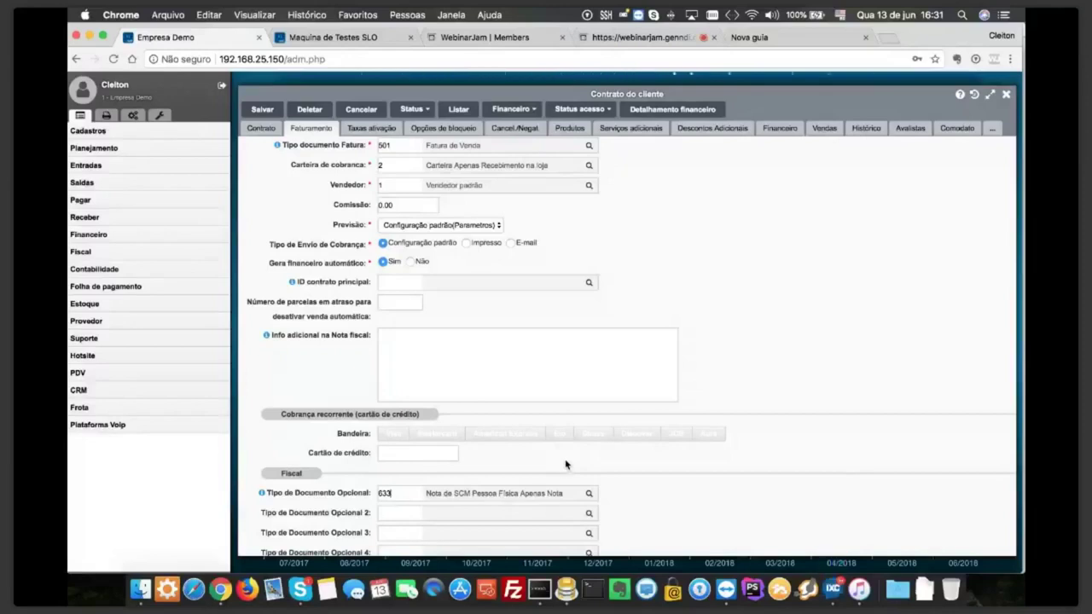
# Open the document type list for Tipo documento Fatura, sort it by Código, and choose Fatura de Venda
pyautogui.doubleClick(385, 146)
pyautogui.click(395, 147)
pyautogui.doubleClick(403, 495)
pyautogui.click(406, 493)
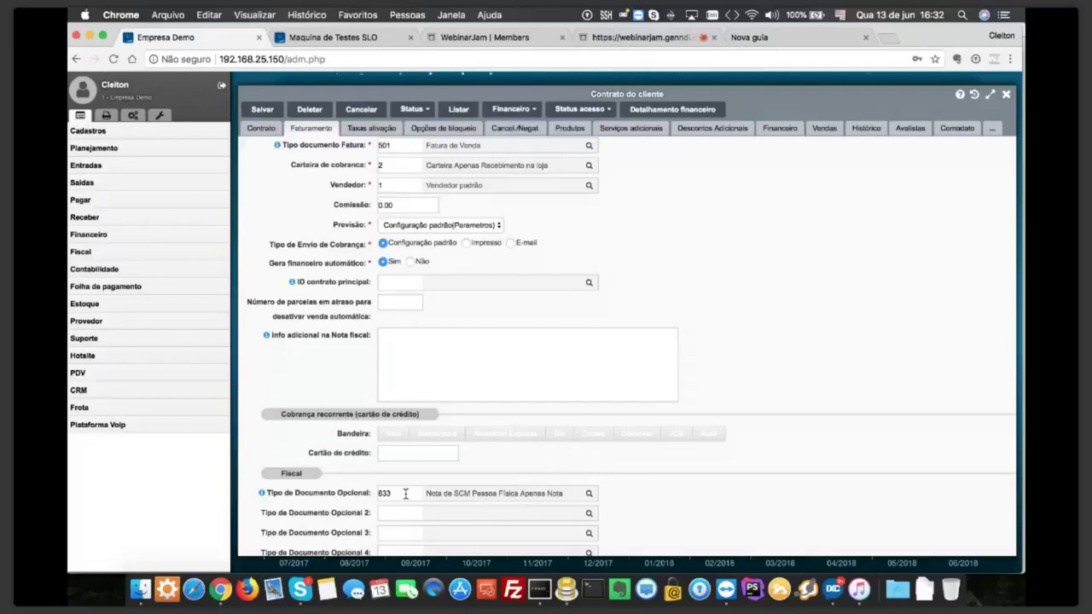
pyautogui.click(401, 144)
pyautogui.doubleClick(391, 147)
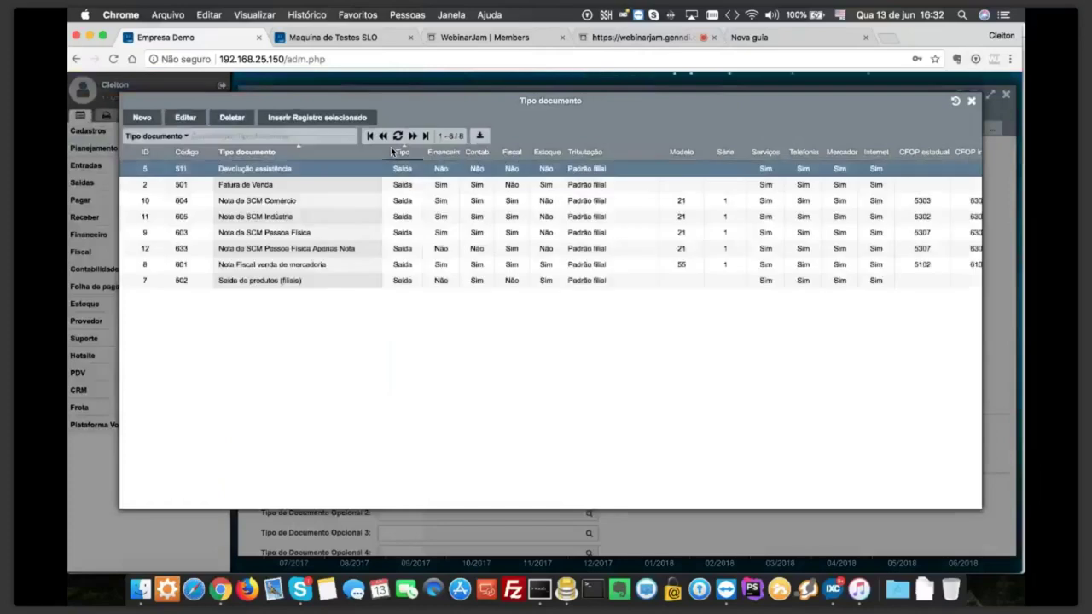
pyautogui.click(201, 151)
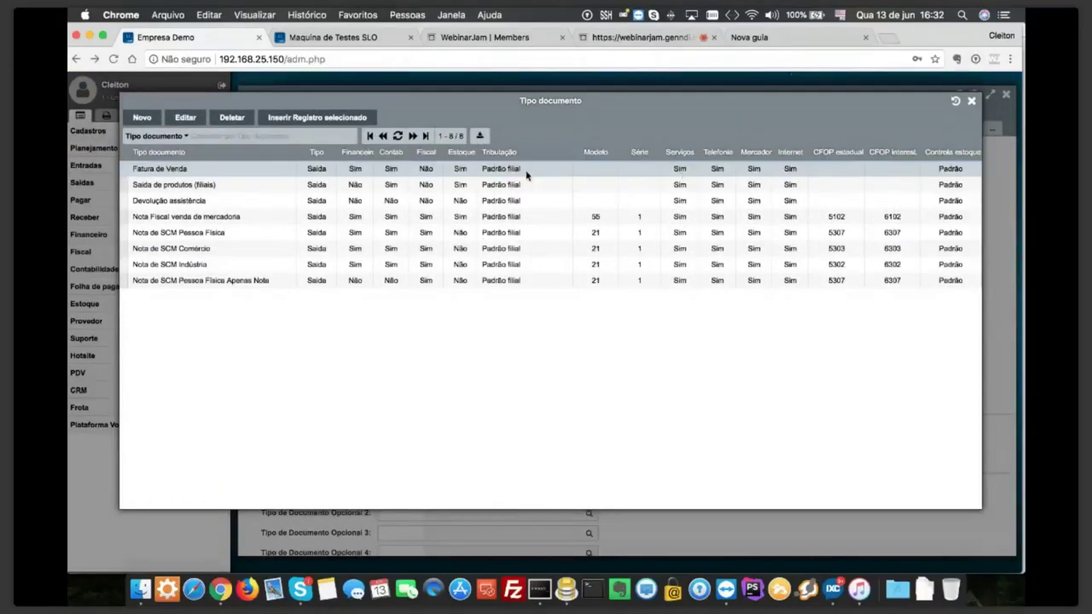
pyautogui.doubleClick(421, 171)
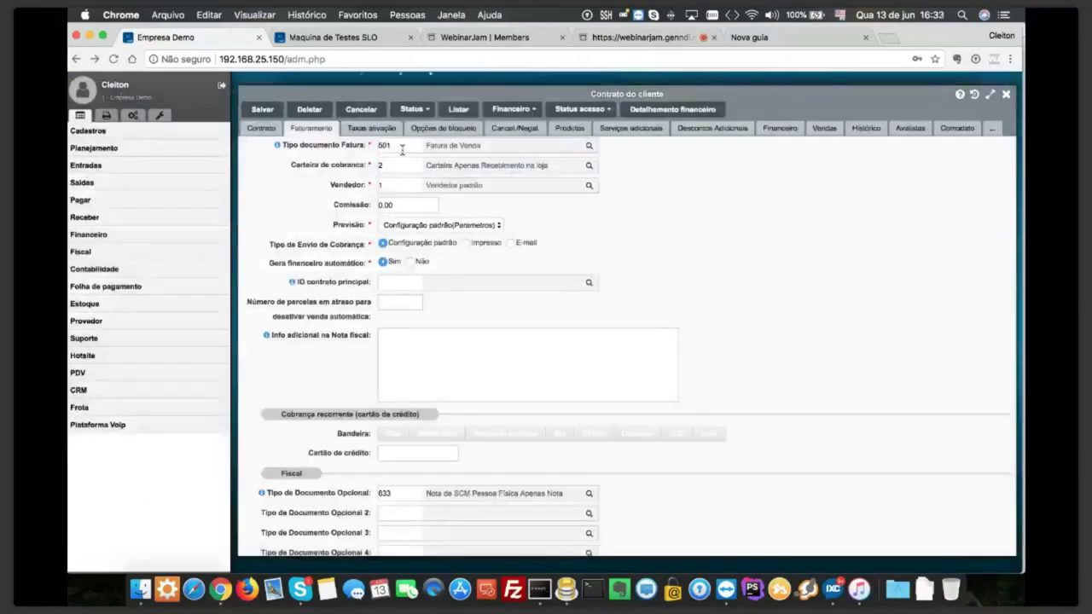
# Open the Fatura de Venda document type record, review its Geral, Fiscal and Entrada settings, and close it
pyautogui.doubleClick(402, 149)
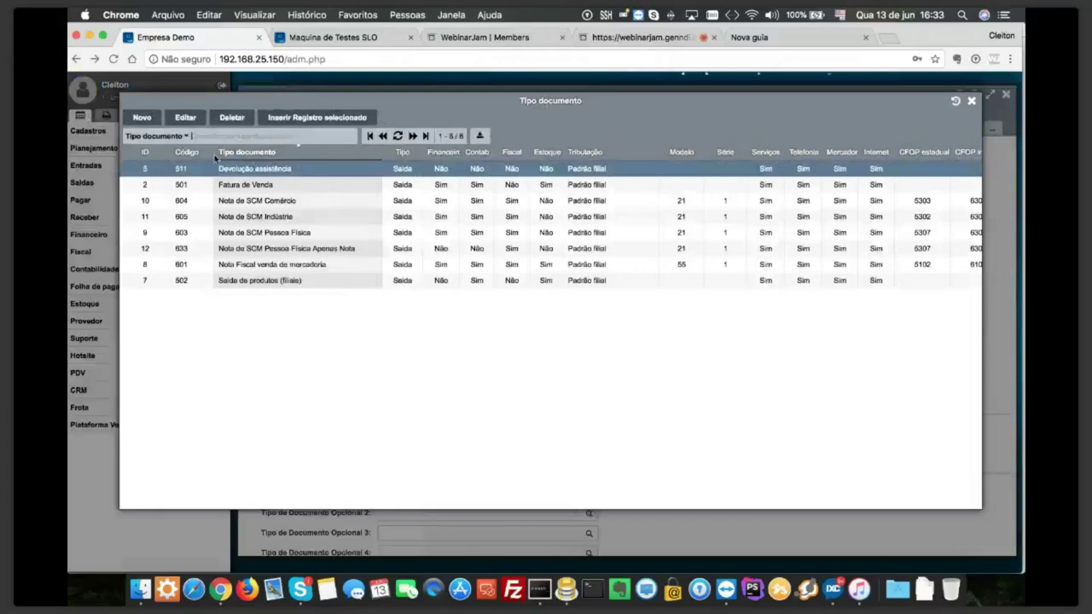
pyautogui.click(188, 152)
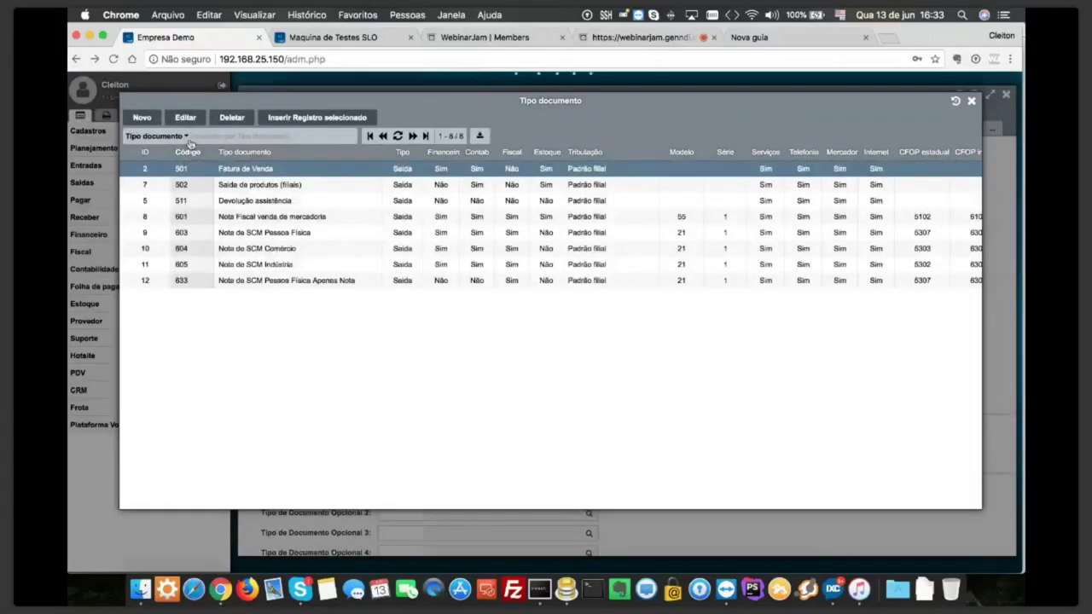
pyautogui.click(186, 118)
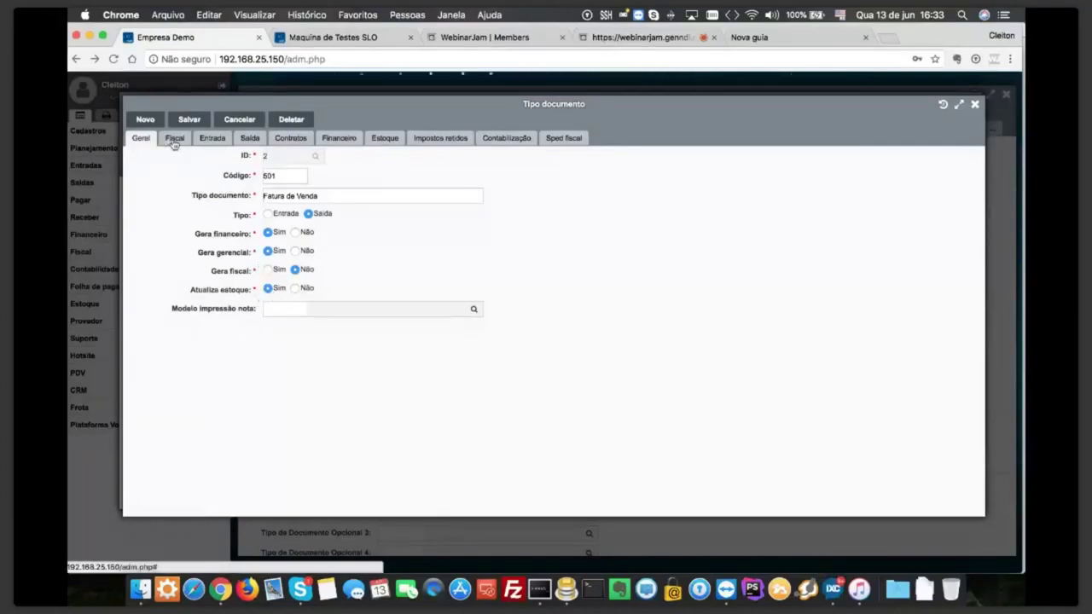
pyautogui.click(173, 140)
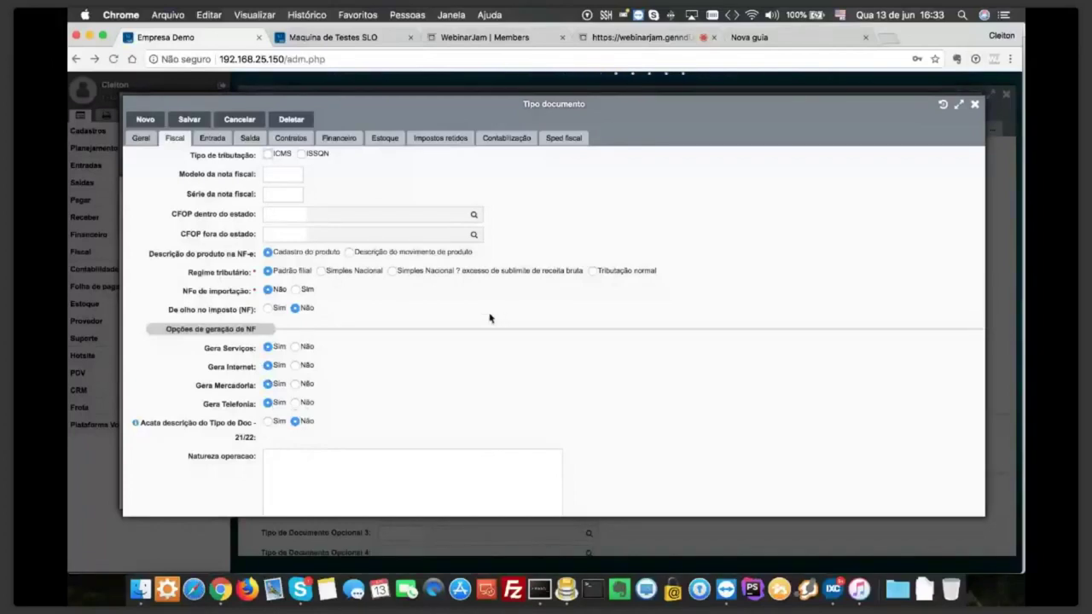
pyautogui.click(211, 141)
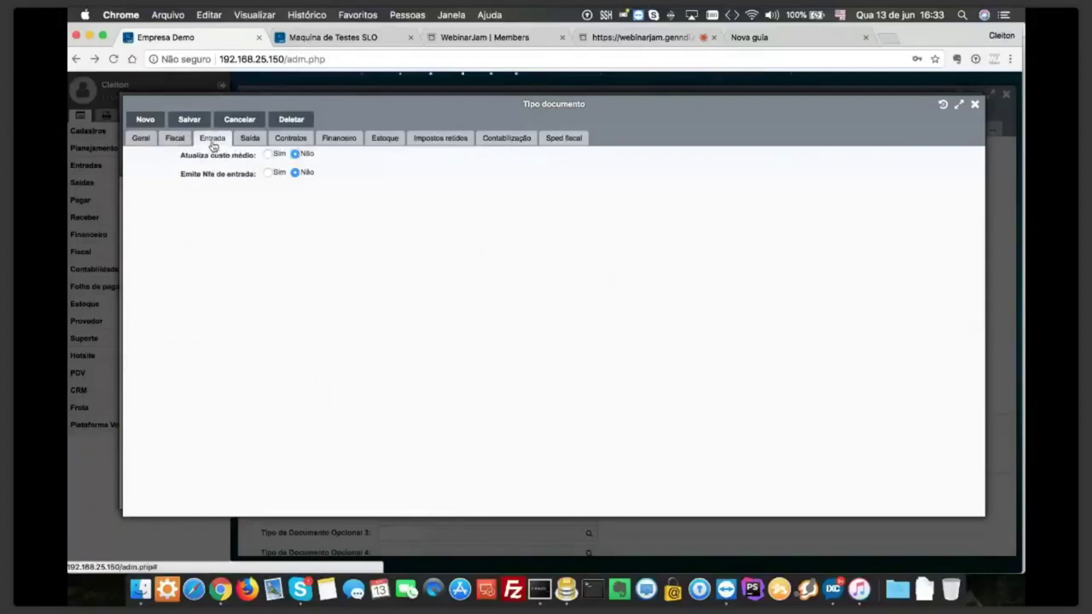
pyautogui.click(141, 138)
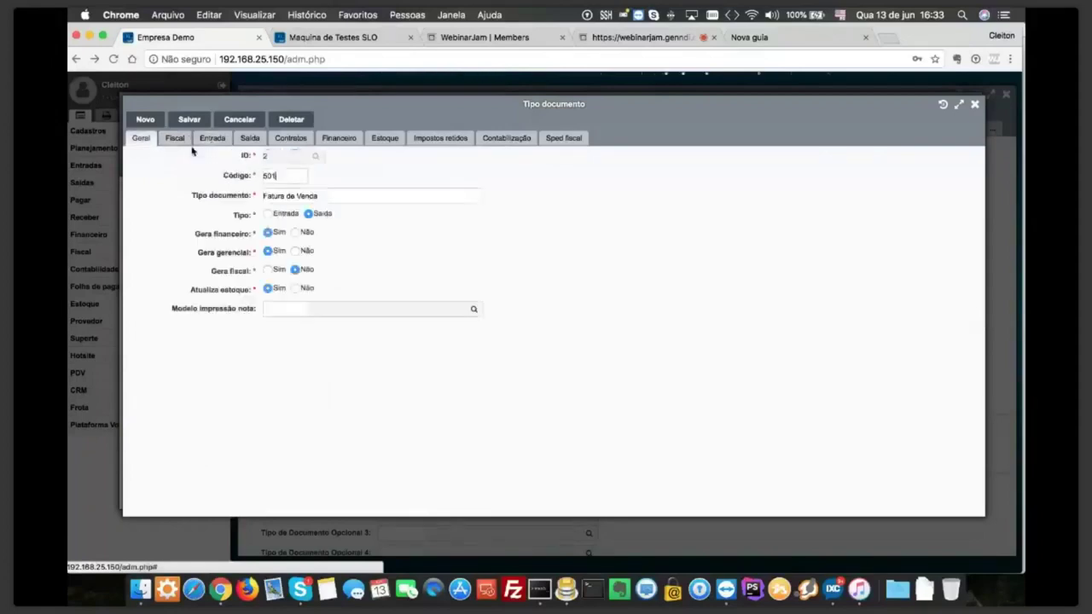
pyautogui.click(977, 104)
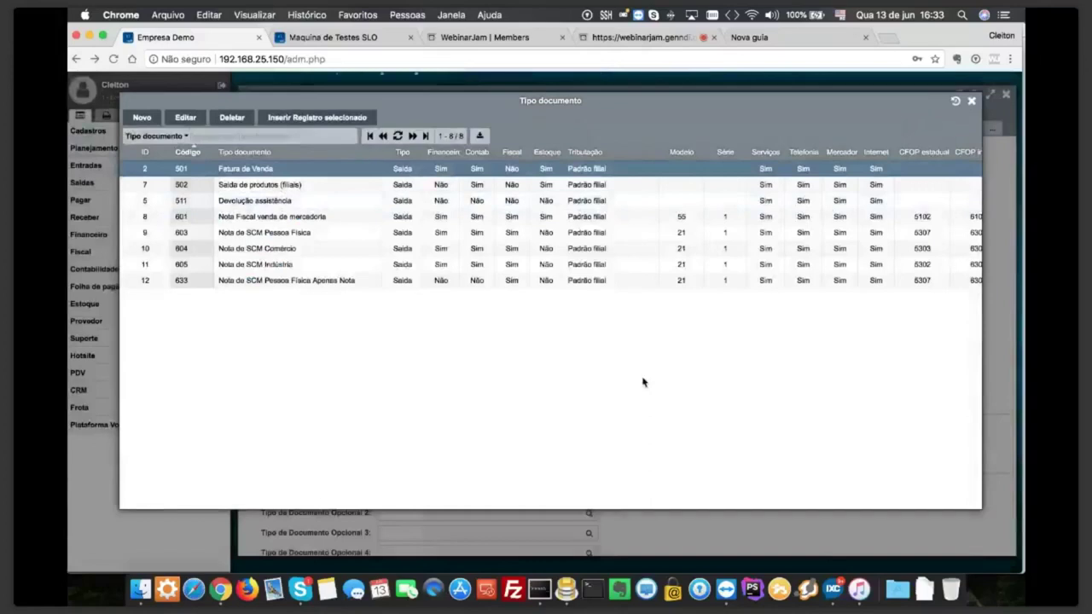
# Review the Geral settings of document types 603, Nota de SCM Pessoa Física, and 633, Nota de SCM Pessoa Física Apenas Nota, and return to the contract
pyautogui.click(269, 236)
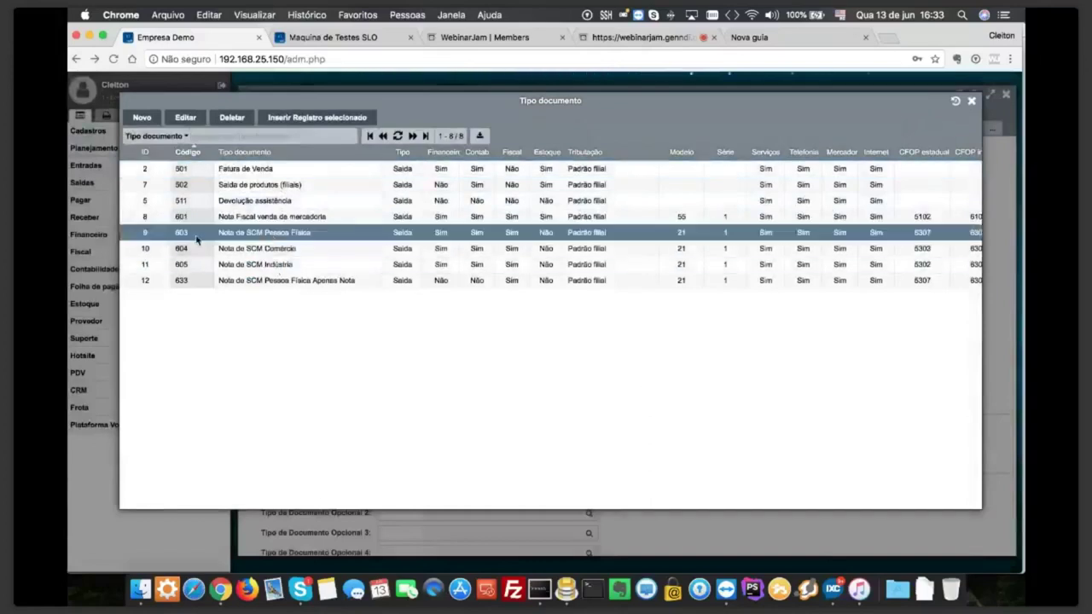
pyautogui.click(186, 118)
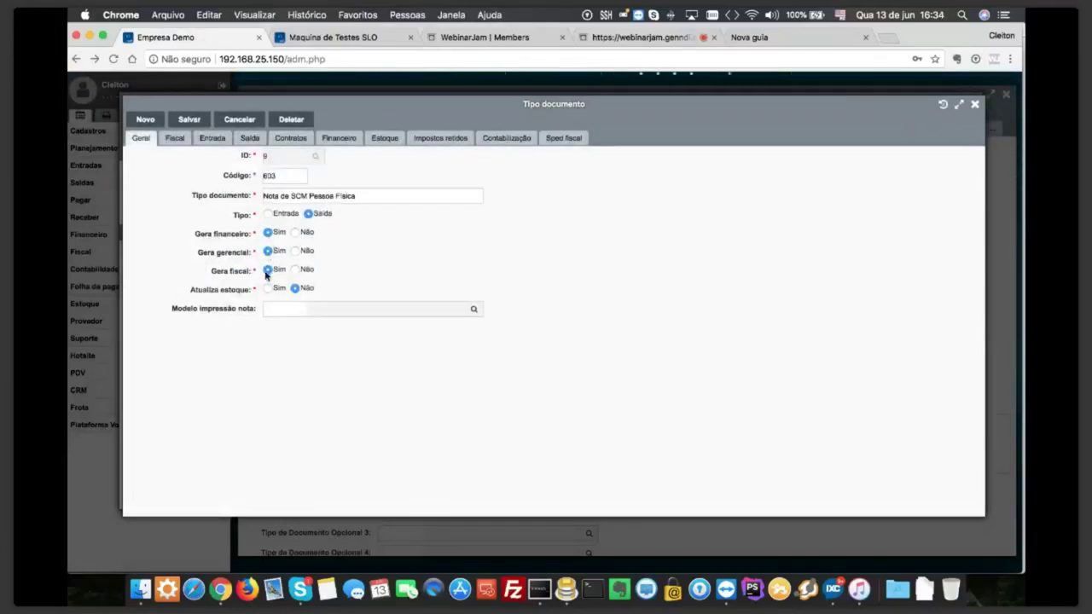
pyautogui.click(974, 105)
pyautogui.click(246, 281)
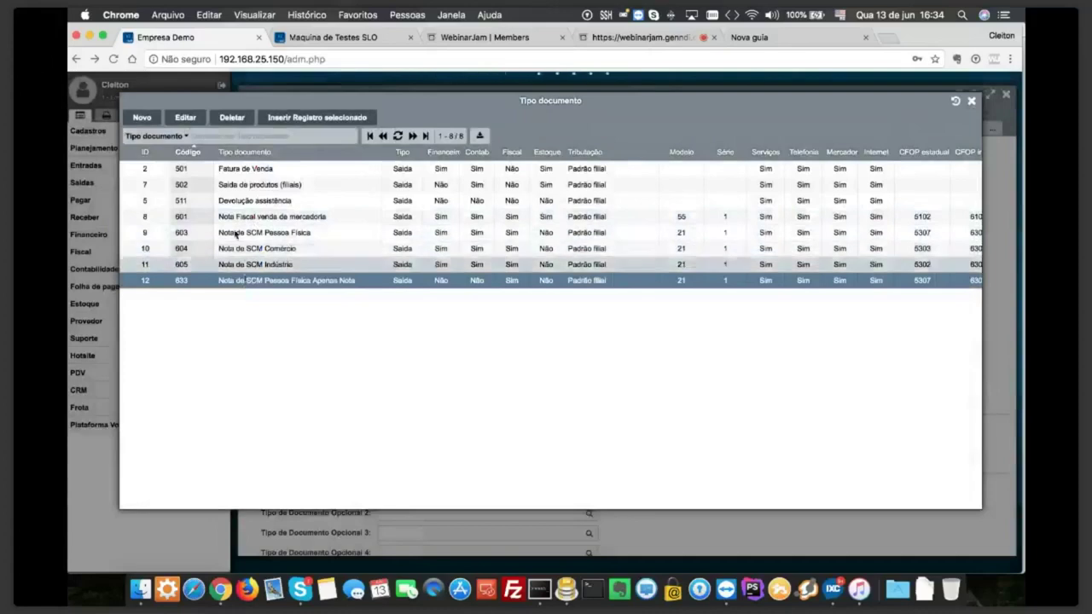
pyautogui.click(185, 116)
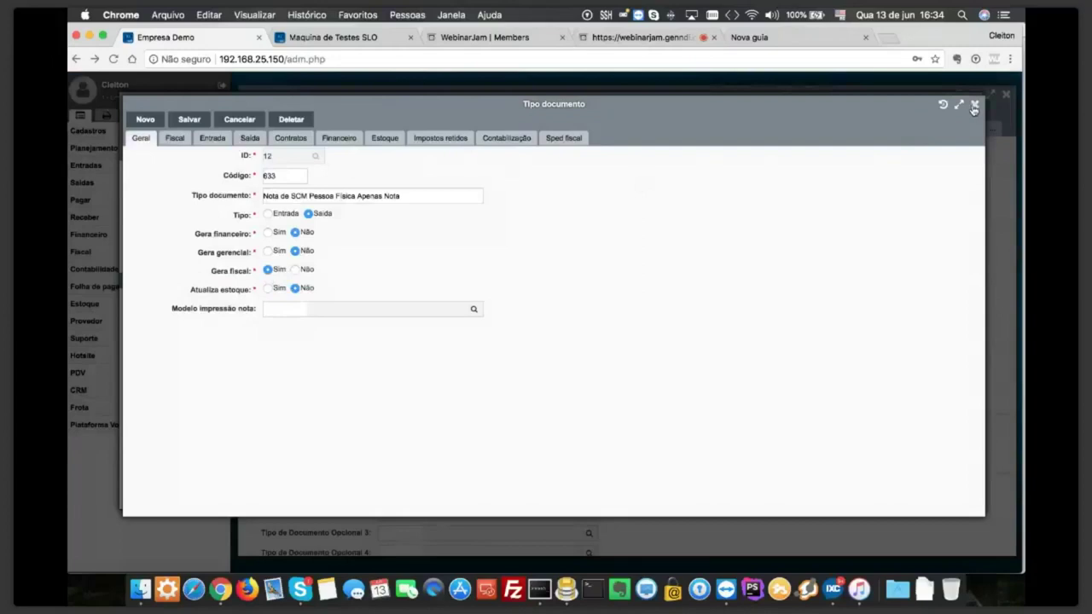
pyautogui.click(974, 105)
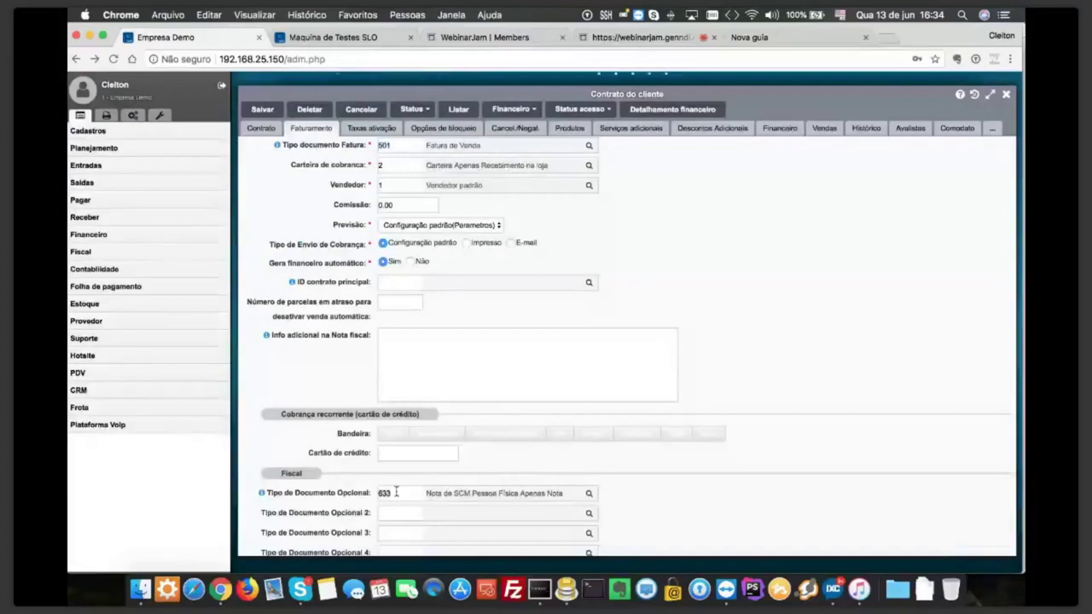
# Set the contract's Tipo documento Fatura to 603, Nota de SCM Pessoa Física, and clear Tipo de Documento Opcional
pyautogui.doubleClick(405, 149)
pyautogui.write('63')
pyautogui.write('03')
pyautogui.doubleClick(412, 496)
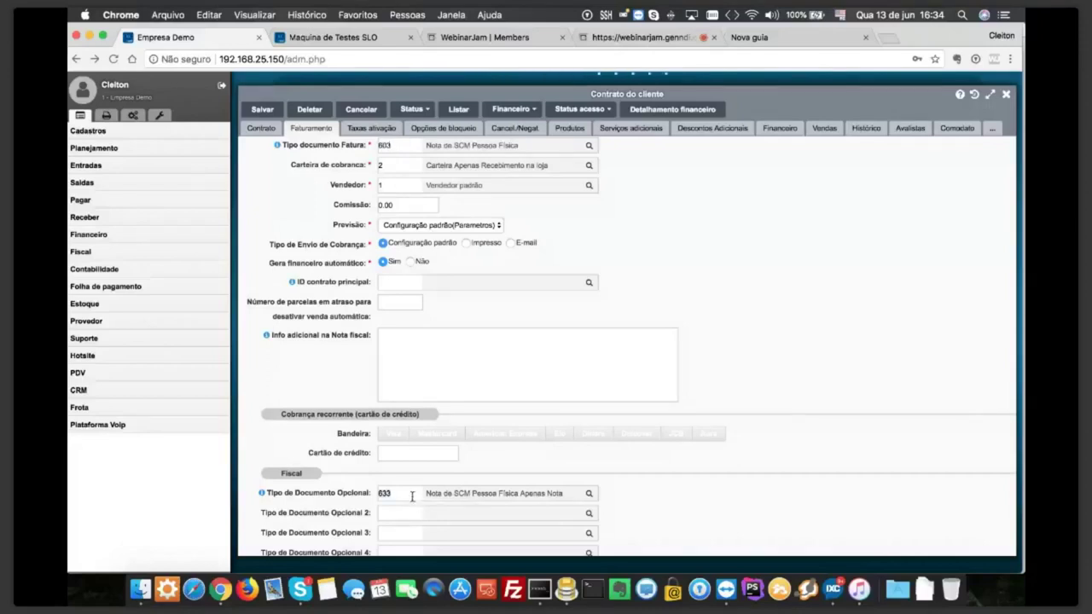
pyautogui.press('BackSpace')
pyautogui.press('Tab')
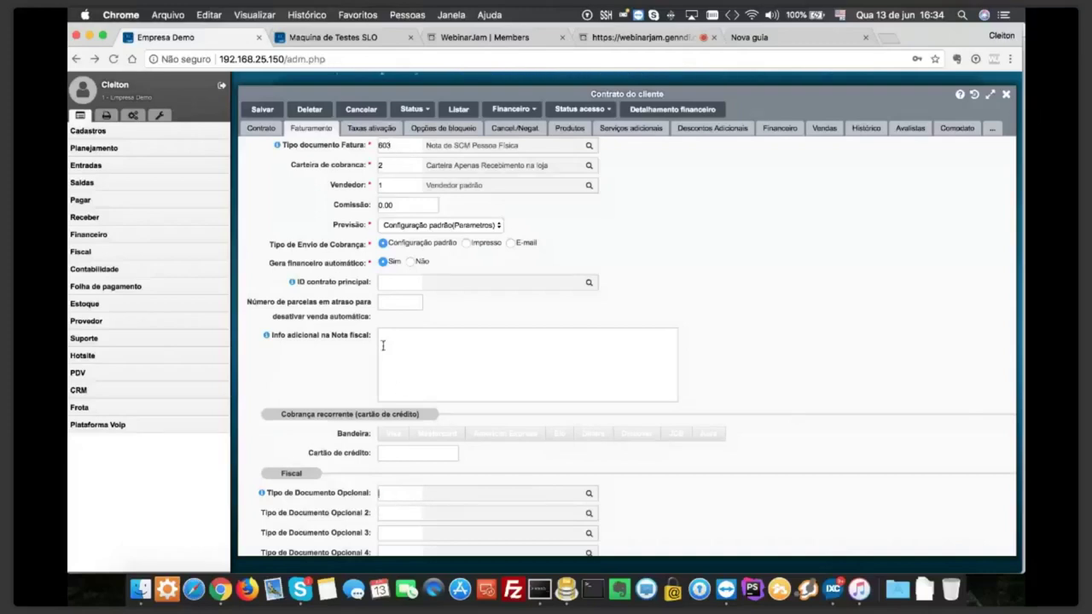
# Check the Tipo de cobrança in the contract's Contrato section
pyautogui.click(405, 146)
pyautogui.click(259, 132)
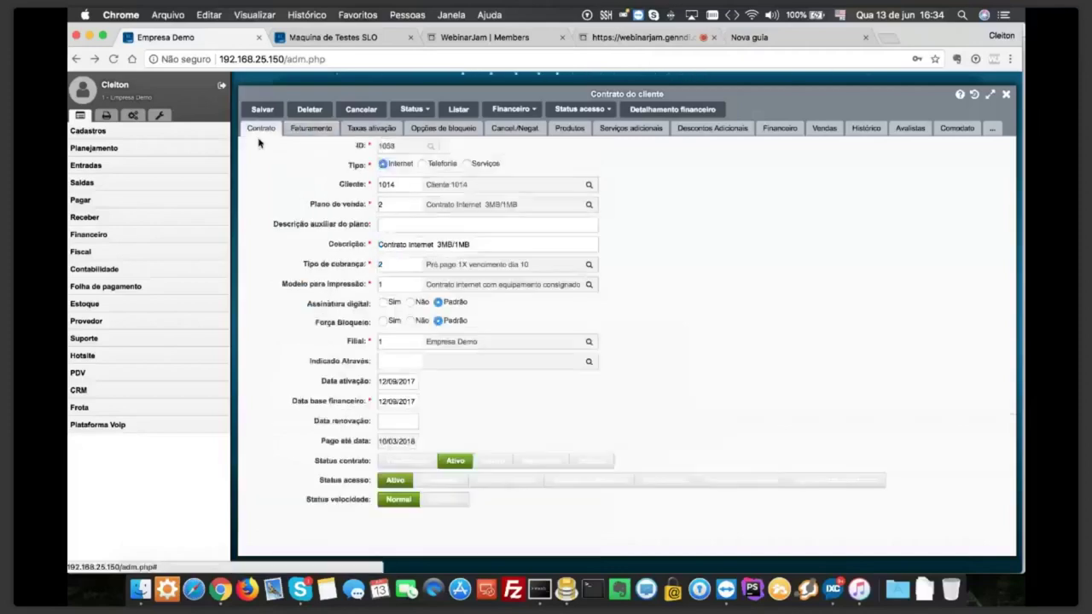
pyautogui.click(402, 265)
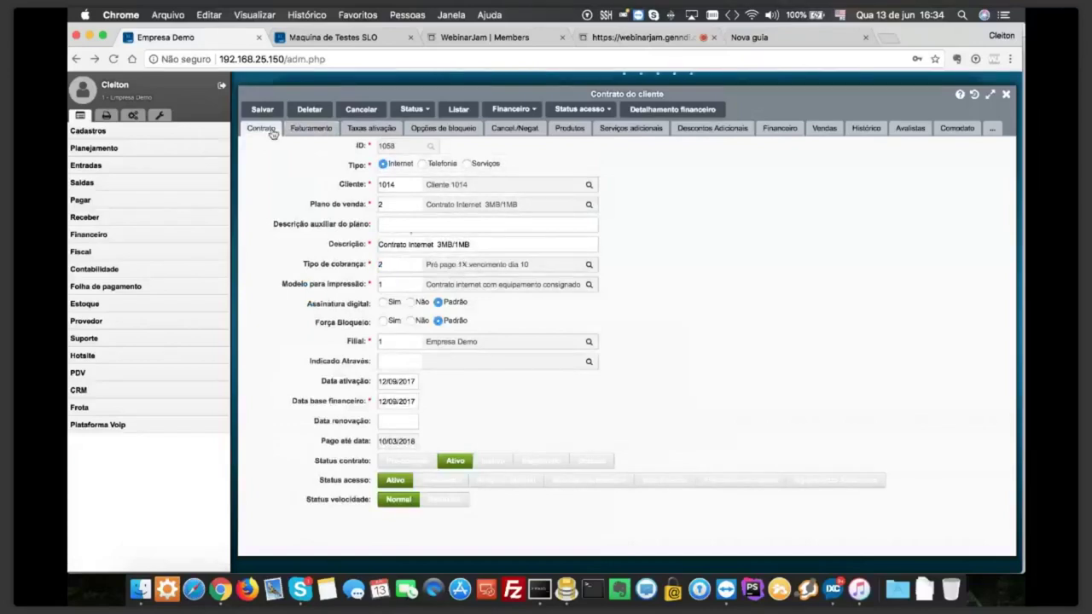
# In Faturamento, set Tipo documento Fatura to 501, Fatura de Venda, and Tipo de Documento Opcional to 633
pyautogui.click(310, 130)
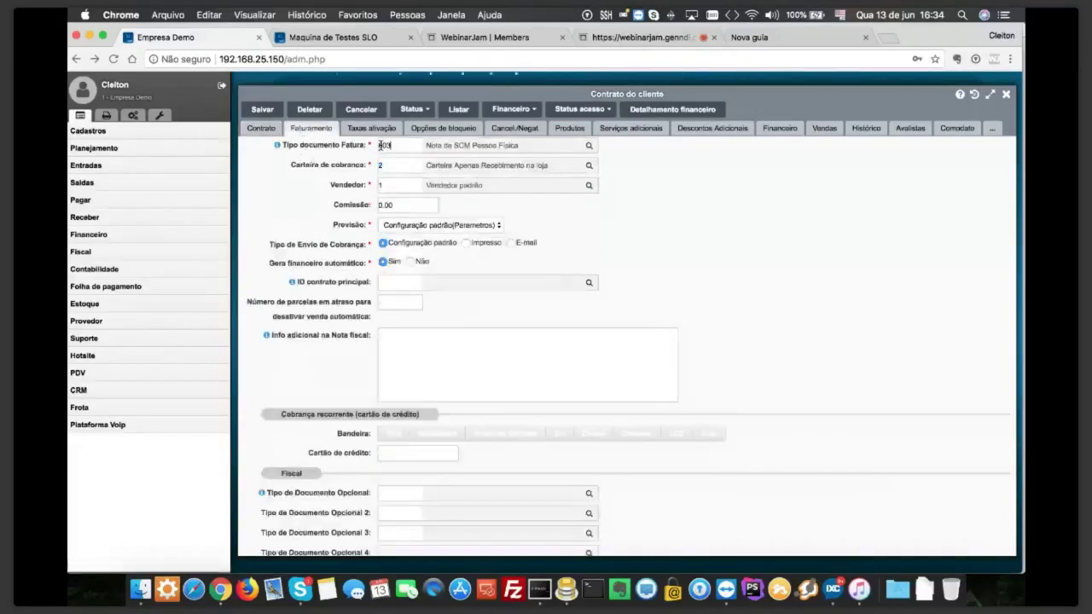
pyautogui.write('601')
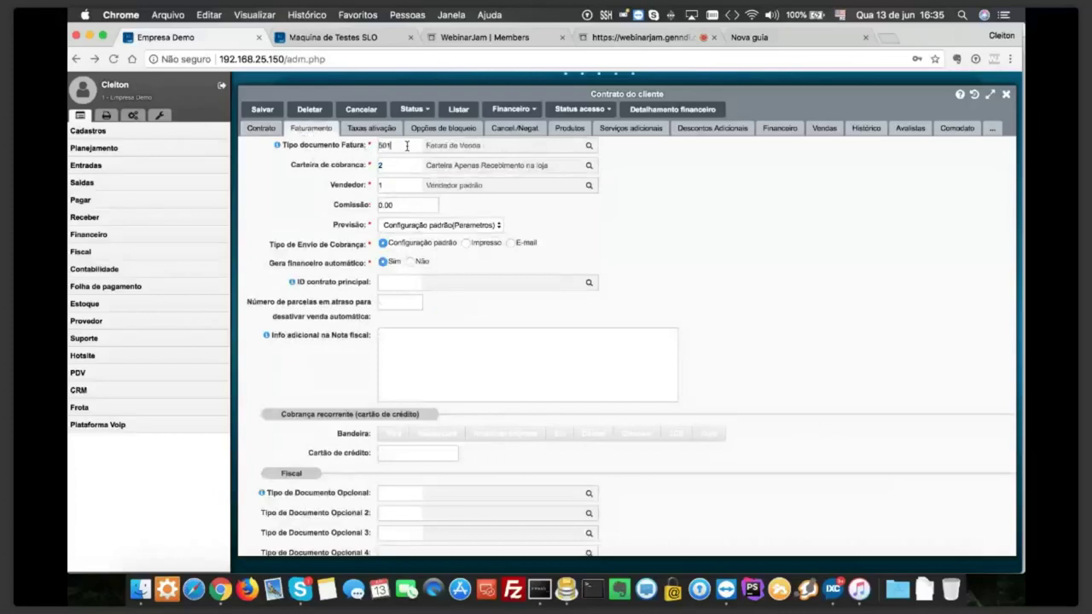
pyautogui.click(402, 494)
pyautogui.write('633')
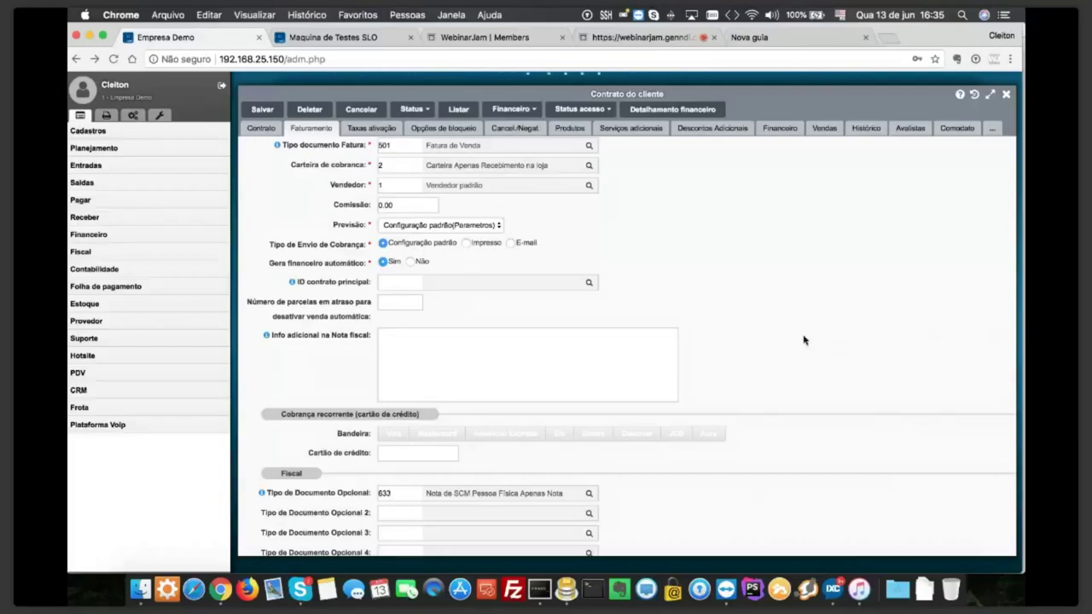
# Look over the additional optional document type fields under Fiscal and the billing fields above them in the Faturamento section
pyautogui.scroll(-1, 579, 480)
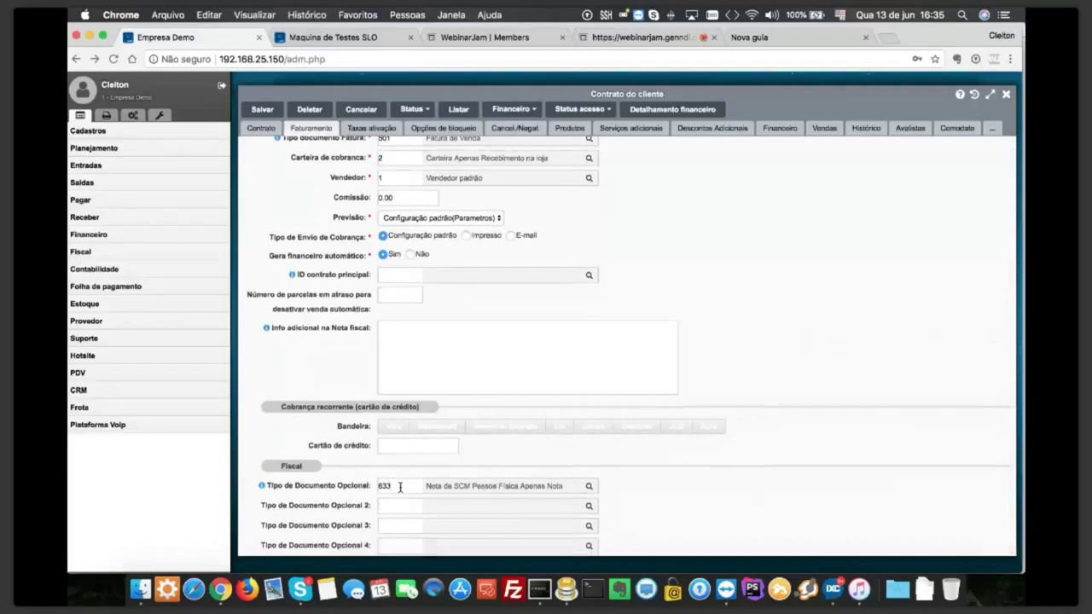
pyautogui.click(391, 526)
pyautogui.click(394, 505)
pyautogui.scroll(1, 398, 504)
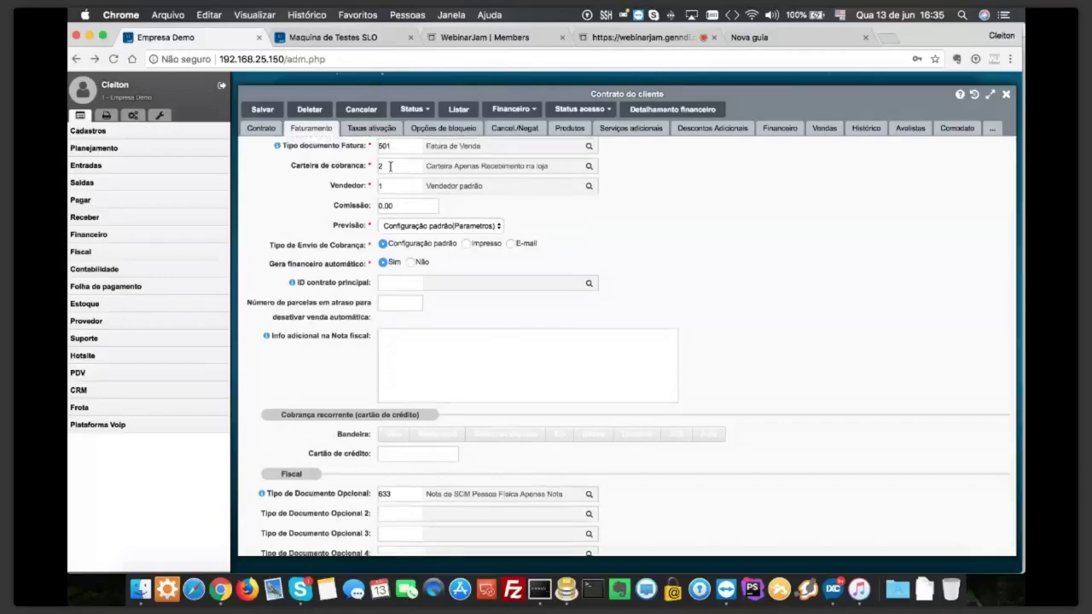
pyautogui.scroll(-1, 427, 515)
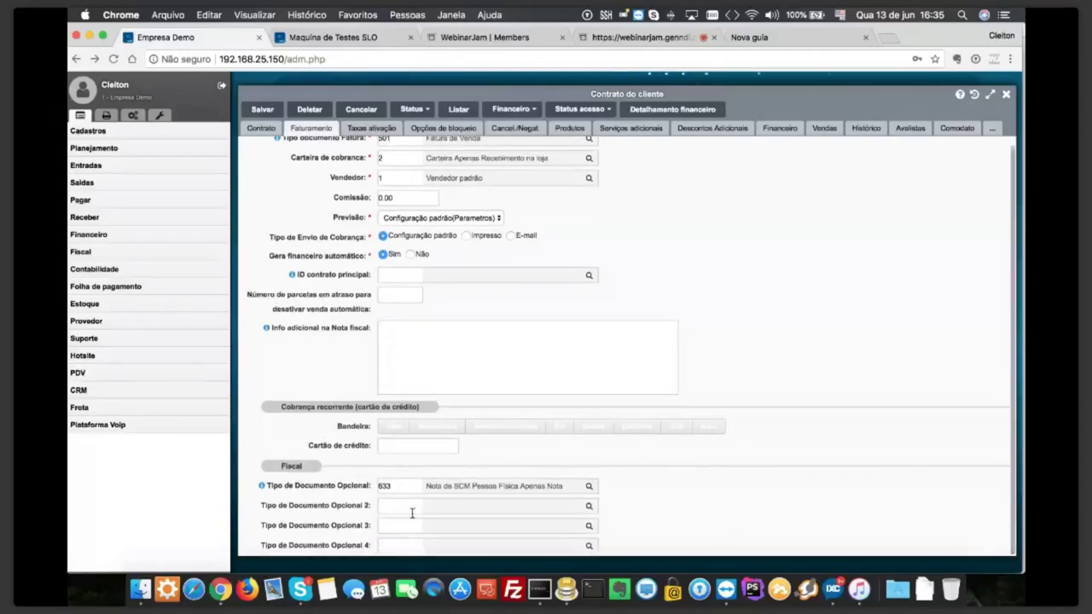
pyautogui.scroll(1, 409, 499)
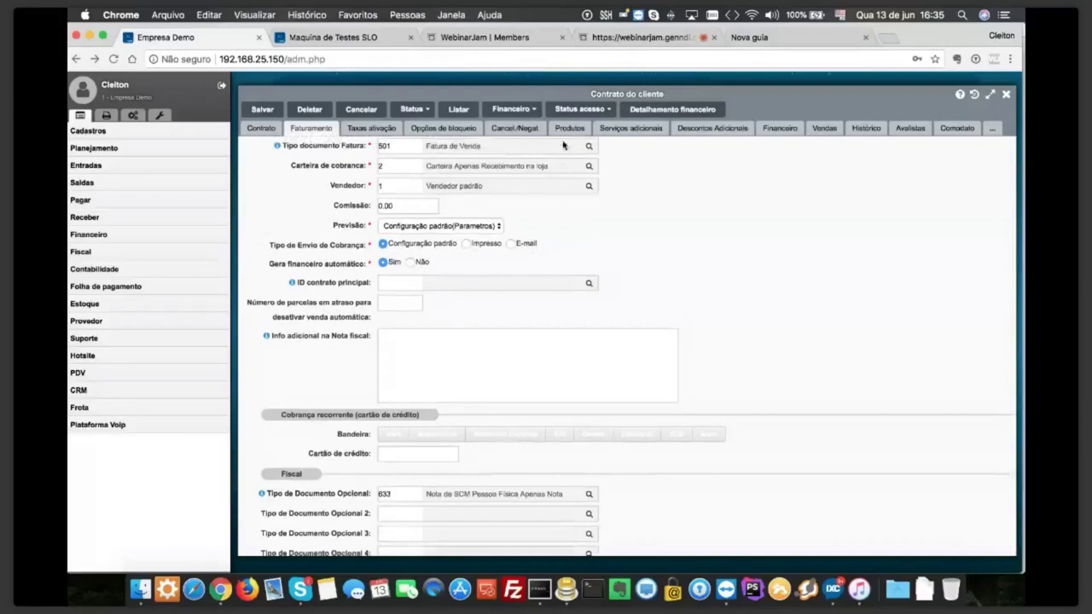
# Open document type 633's Fiscal settings, set Gera Serviços, Gera Mercadoria and Gera Telefonia to Não, and close the record without saving
pyautogui.doubleClick(393, 495)
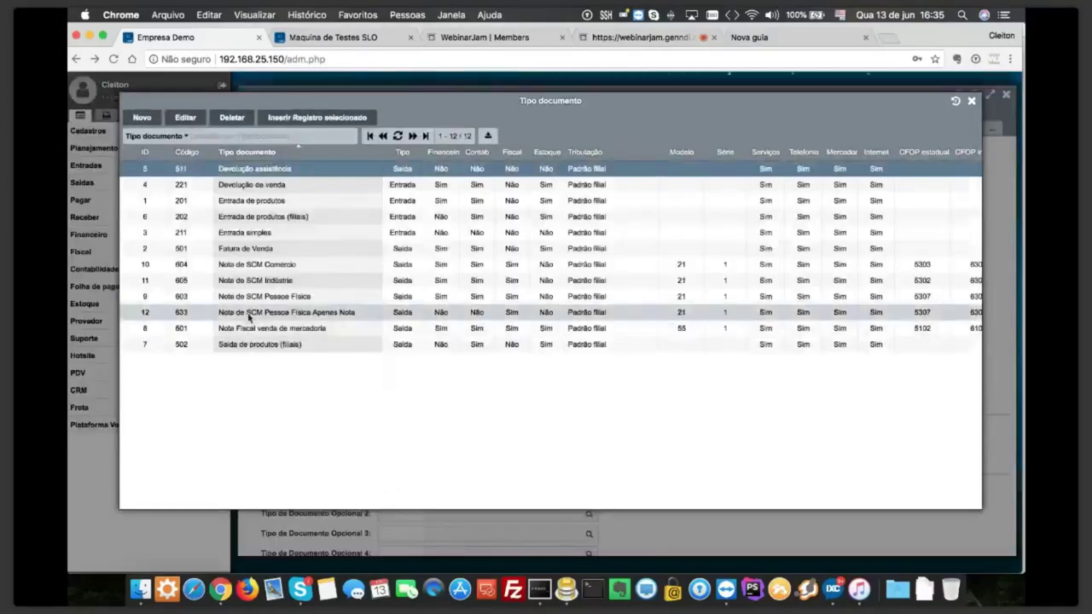
pyautogui.click(249, 315)
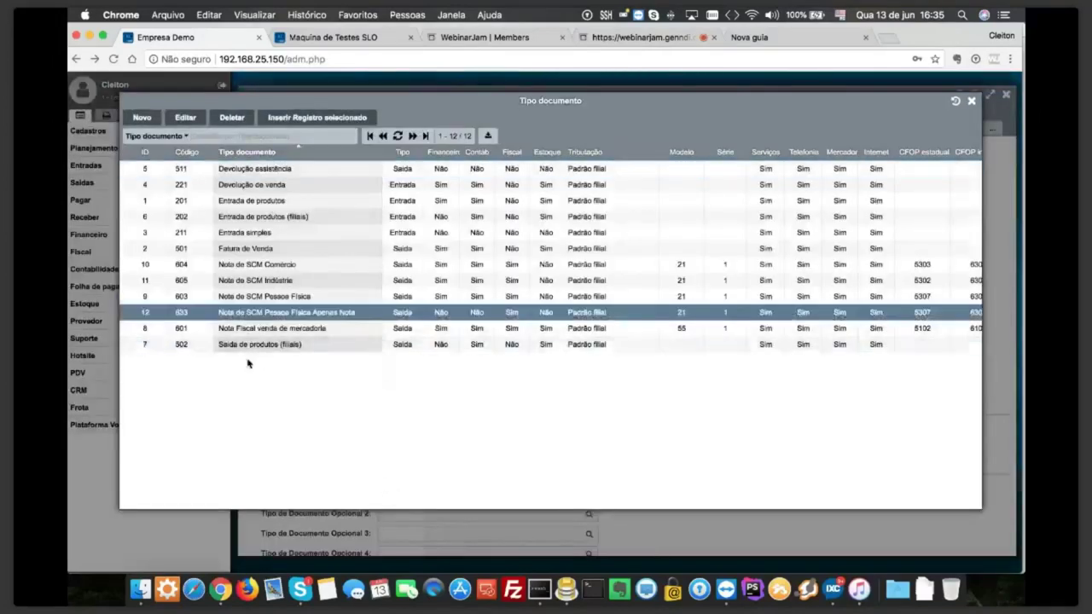
pyautogui.click(186, 118)
pyautogui.click(175, 138)
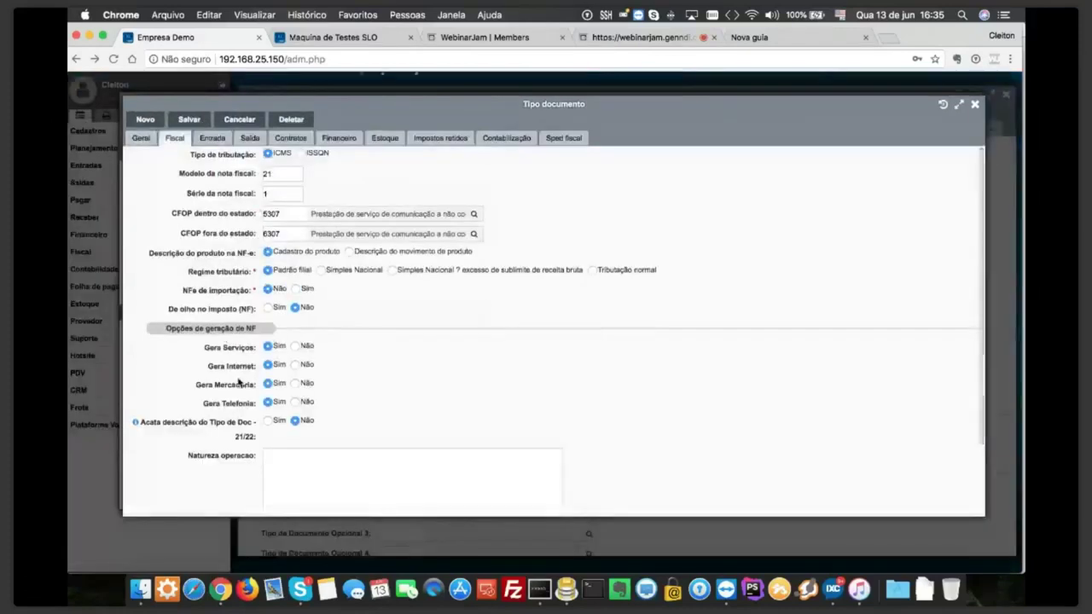
pyautogui.click(295, 345)
pyautogui.click(295, 383)
pyautogui.click(295, 401)
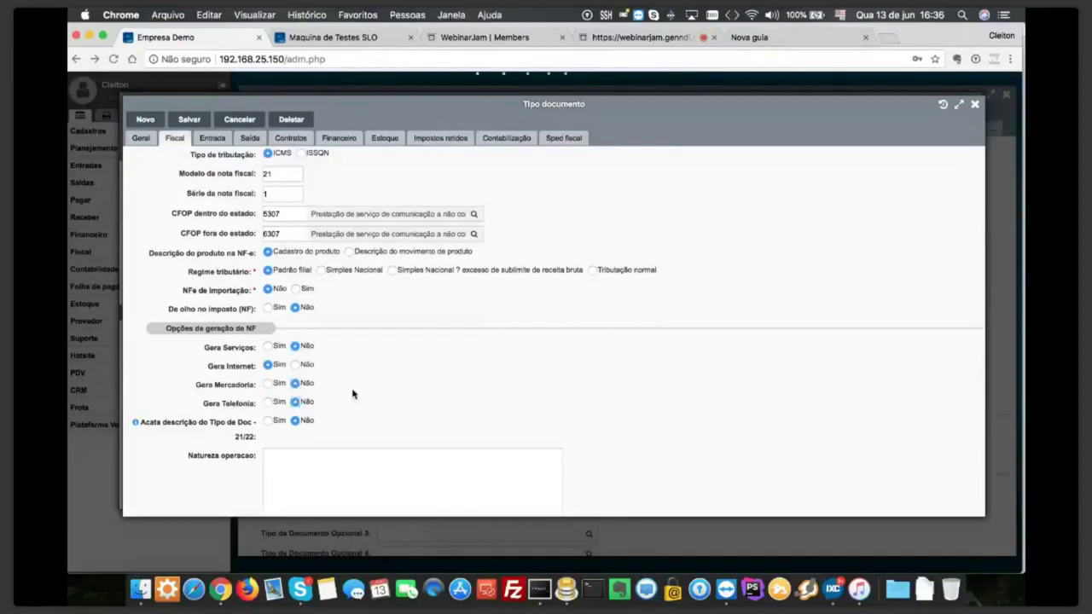
pyautogui.click(974, 104)
pyautogui.click(975, 139)
# Open the plan item in the contract's Produtos section, try the Telefonia and Serviços/Produtos types, and set Tipo back to Internet
pyautogui.click(569, 128)
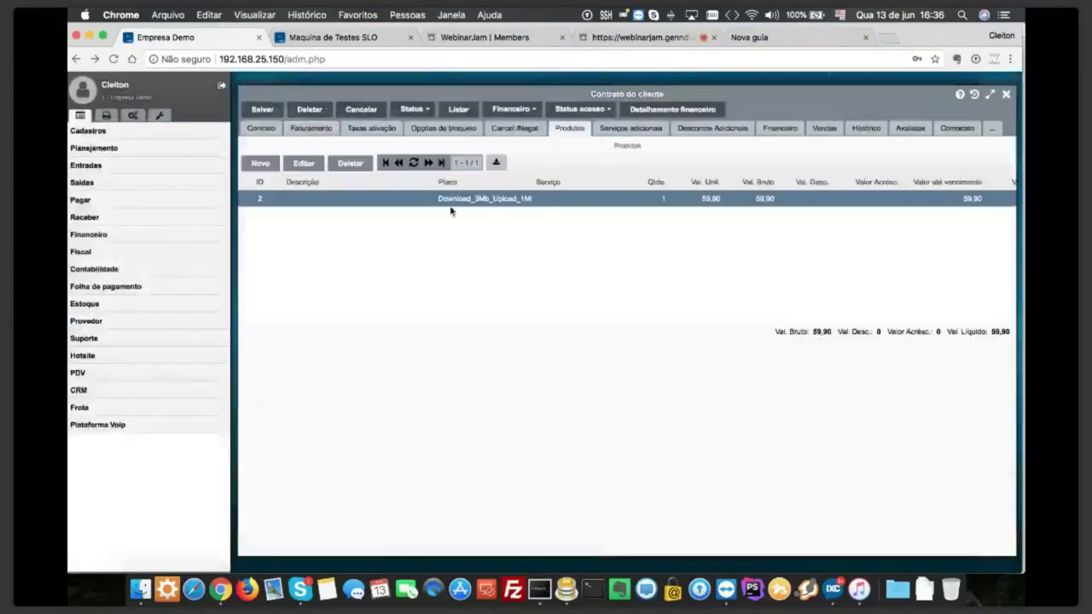
pyautogui.doubleClick(345, 199)
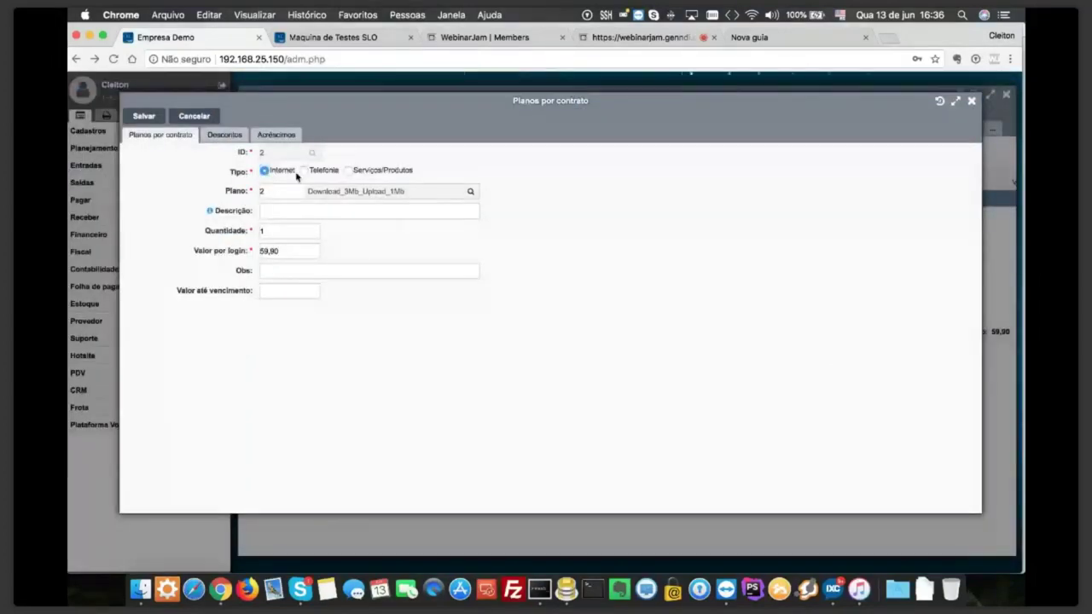
pyautogui.click(304, 171)
pyautogui.click(347, 171)
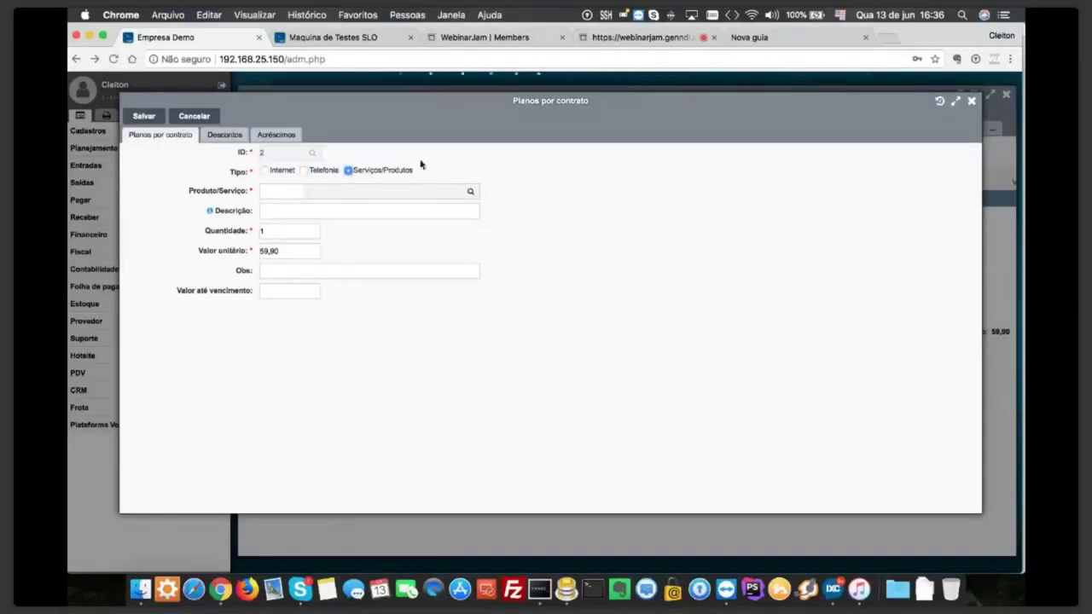
pyautogui.click(265, 172)
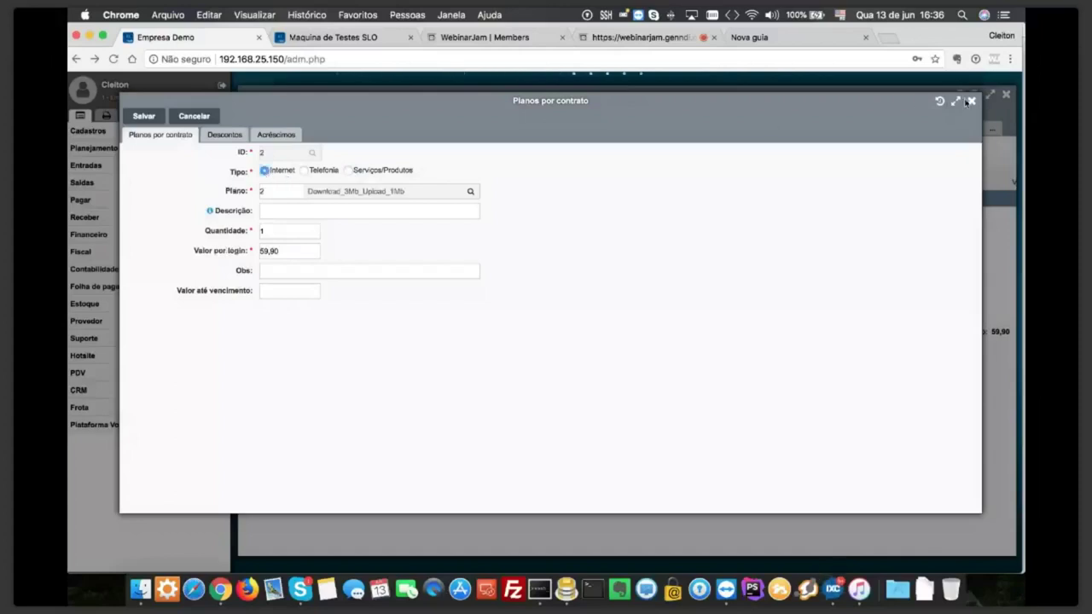
# Close the plan item without saving, view the contract's main Contrato data, and close the contract record
pyautogui.click(969, 101)
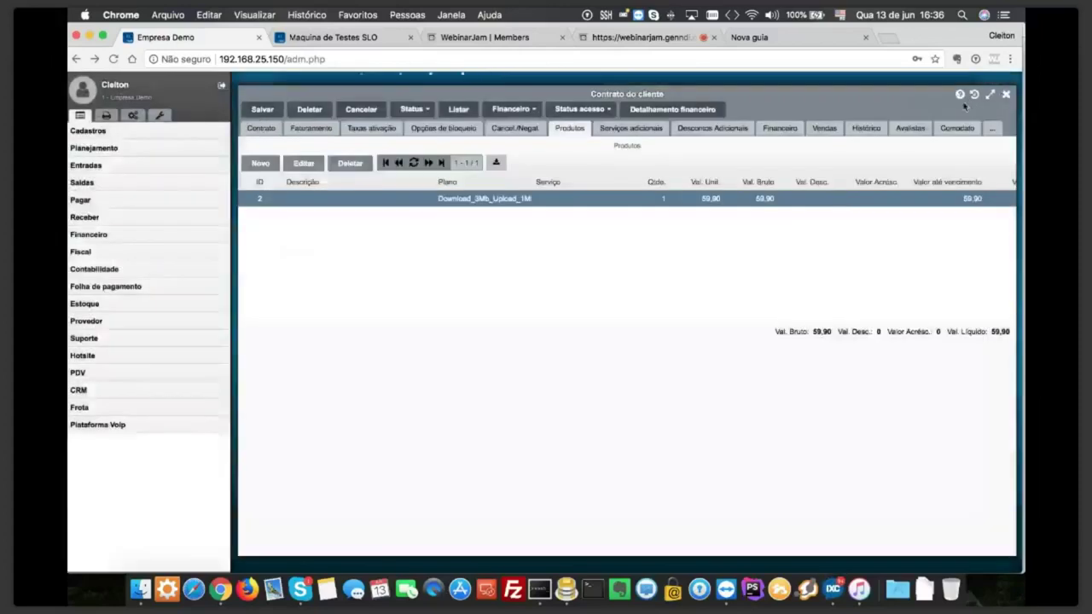
pyautogui.click(262, 129)
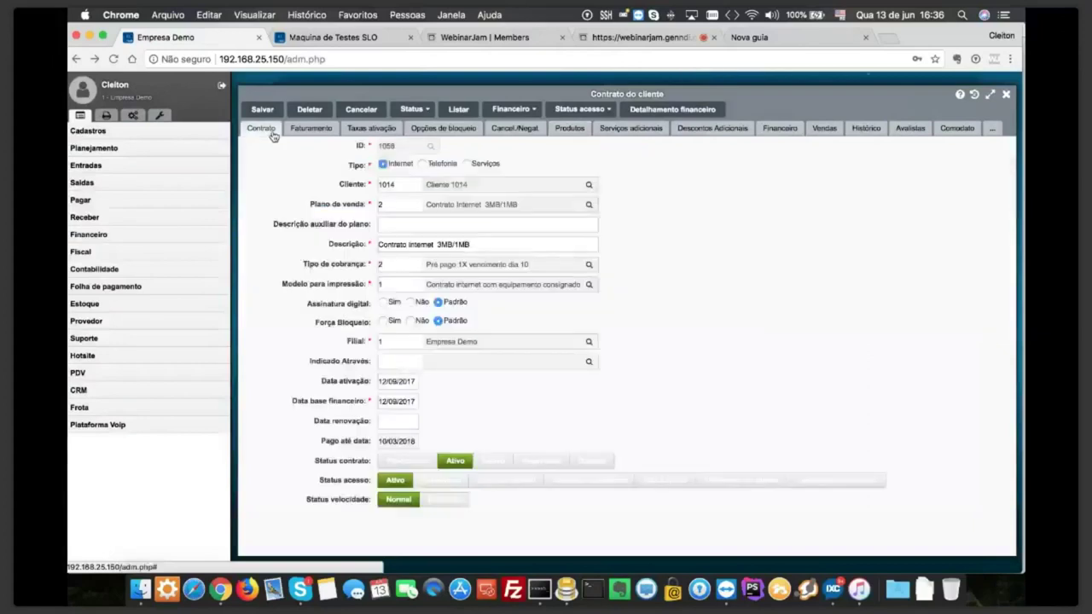
pyautogui.click(1006, 95)
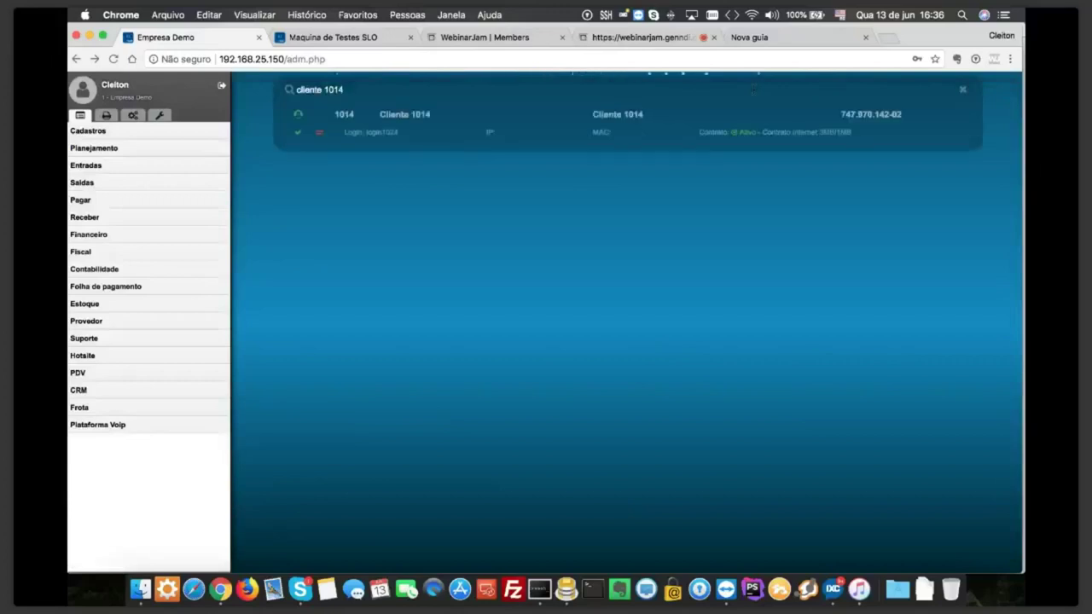
# Open the found client's dashboard, list the logins under Conexão, and open the Diagnóstico of the client's login
pyautogui.click(616, 118)
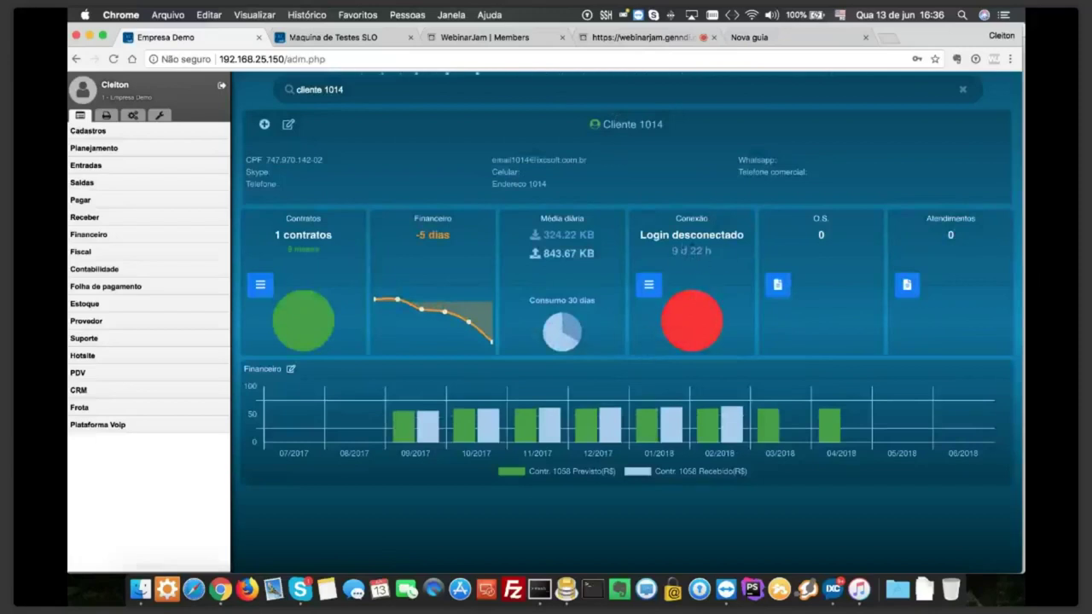
pyautogui.click(649, 287)
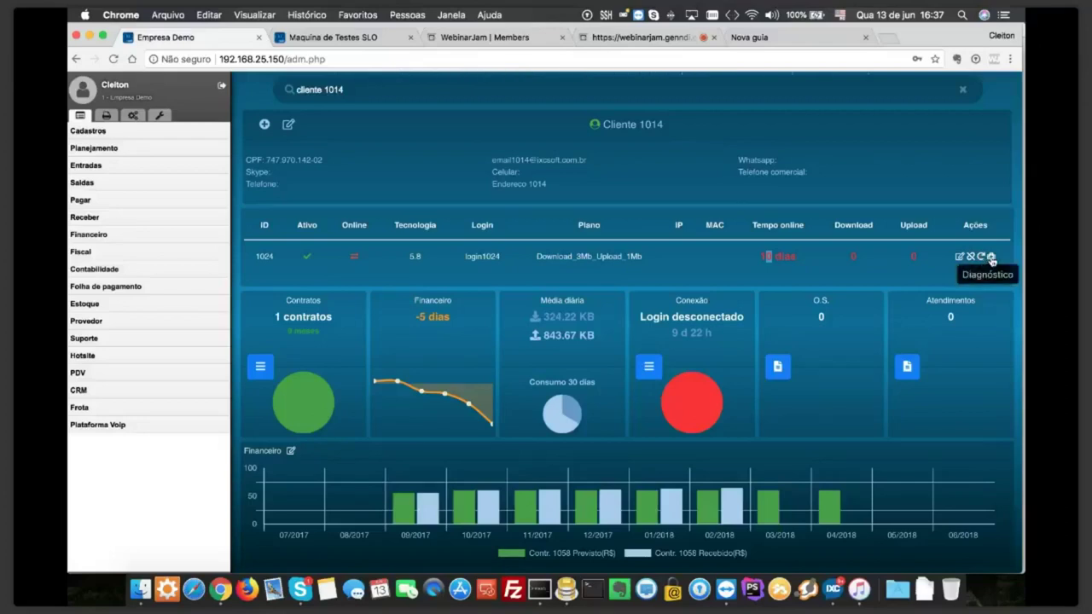
pyautogui.click(991, 258)
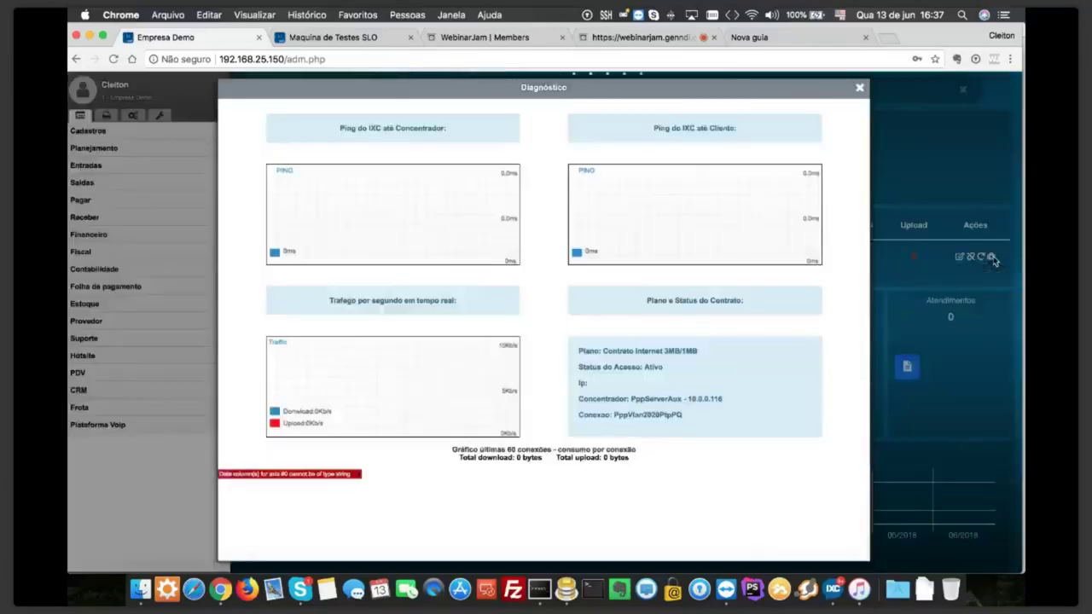
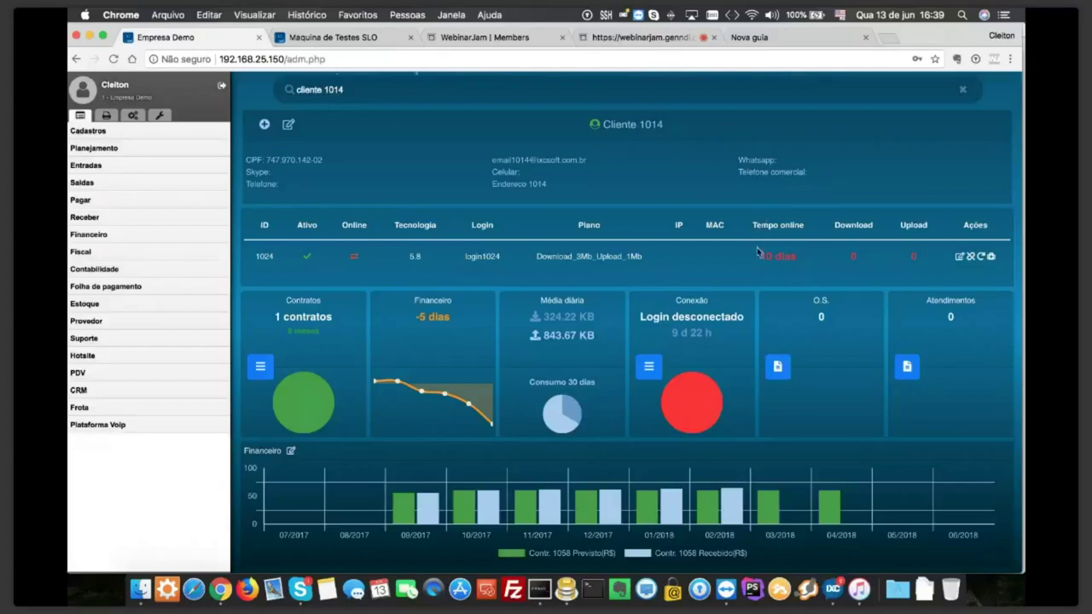
pyautogui.moveTo(759, 258); pyautogui.dragTo(801, 258)
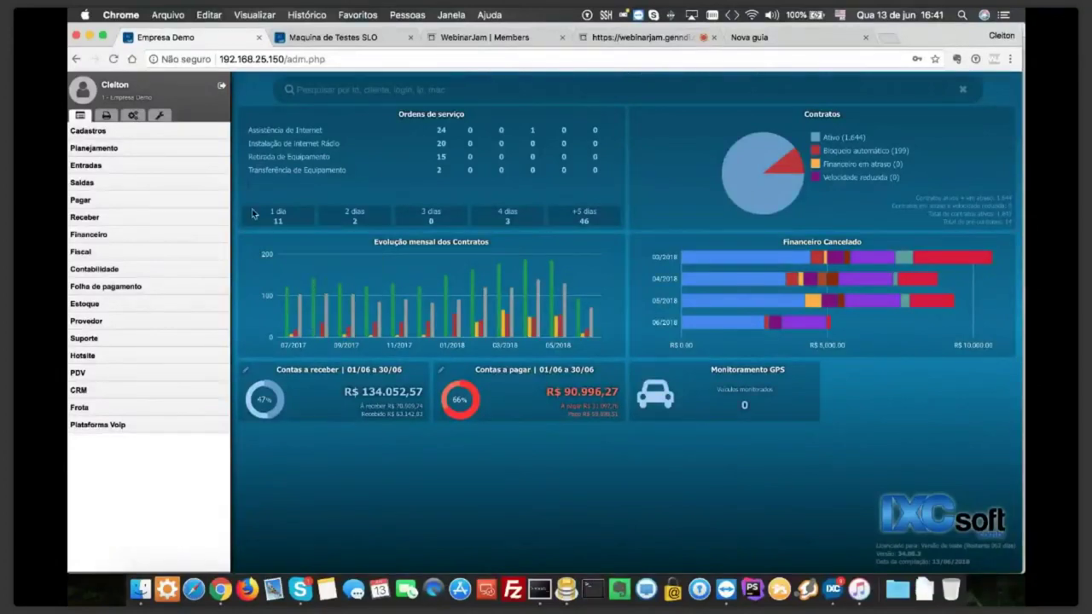
# Look through the product registration options available under Cadastros
pyautogui.click(116, 135)
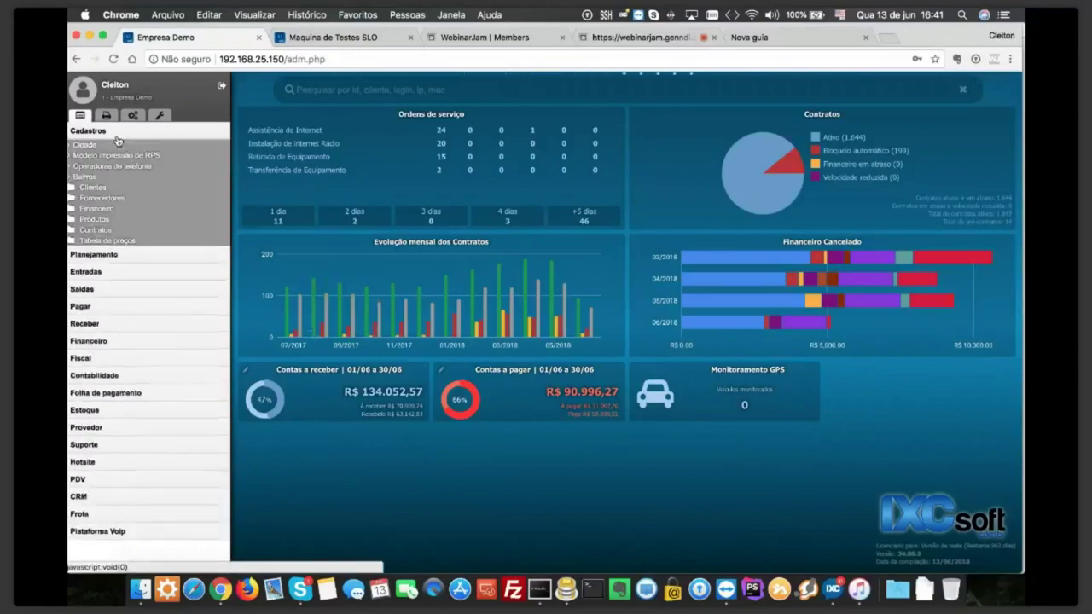
pyautogui.click(98, 212)
pyautogui.click(96, 220)
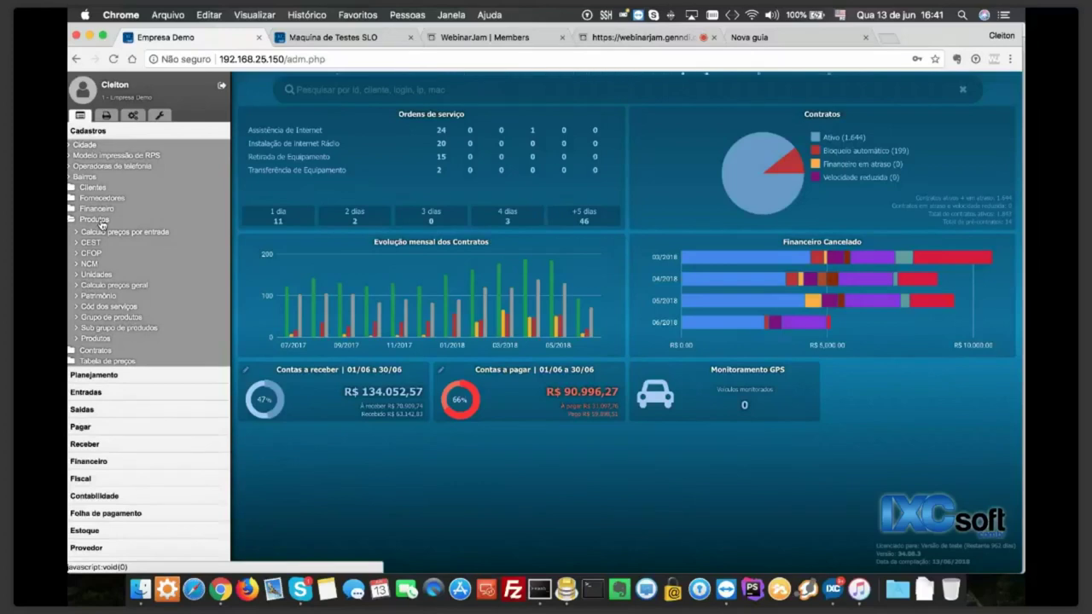
pyautogui.click(101, 223)
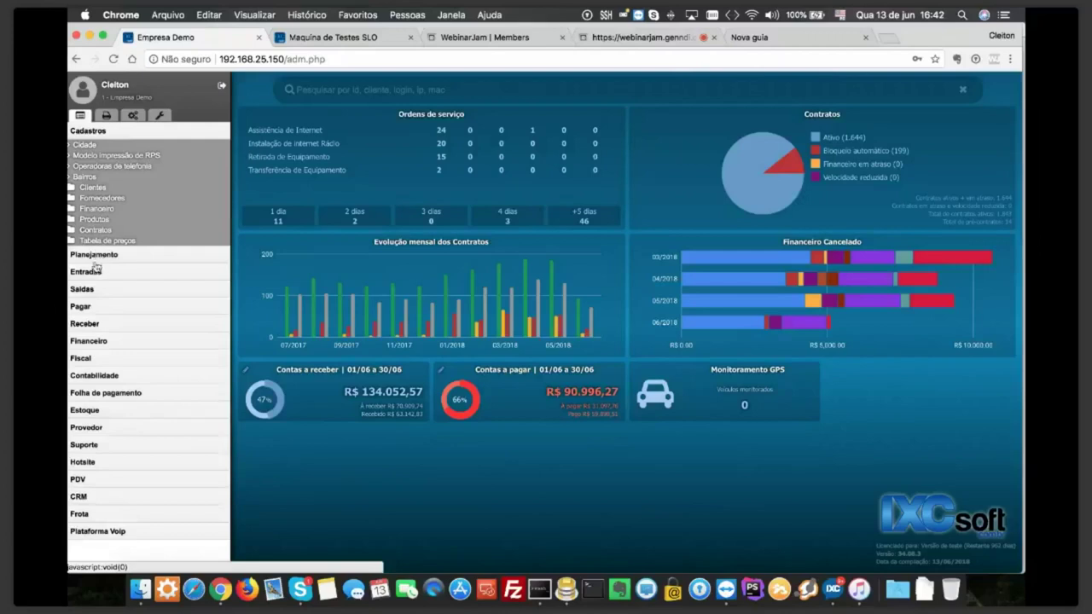
# Open the Planejamento gerencial chart of accounts and page through its asset, liability, revenue and expense classifications
pyautogui.click(107, 256)
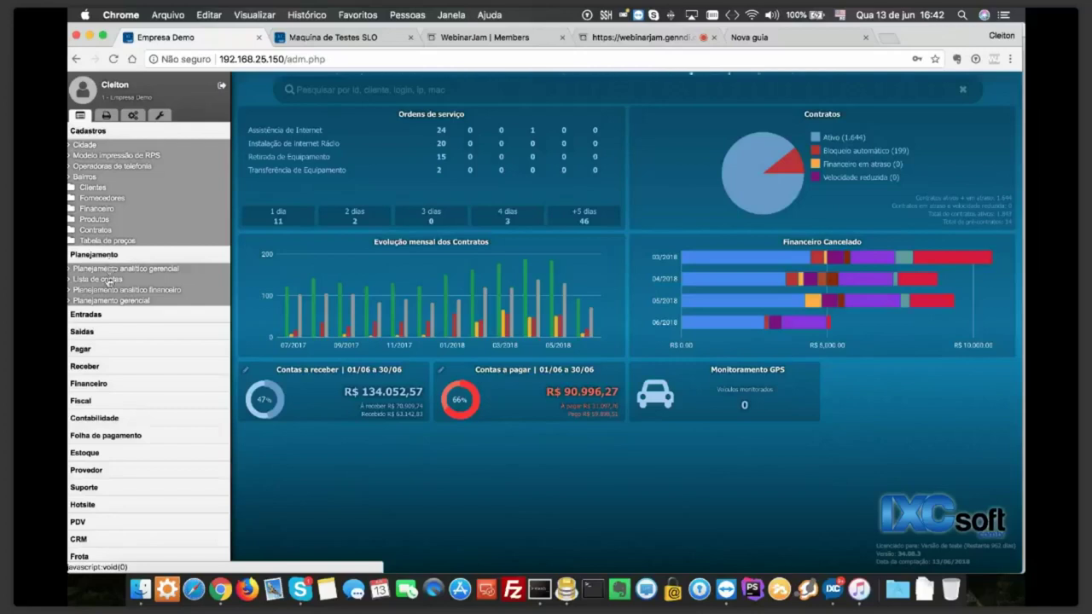
pyautogui.scroll(-1, 106, 273)
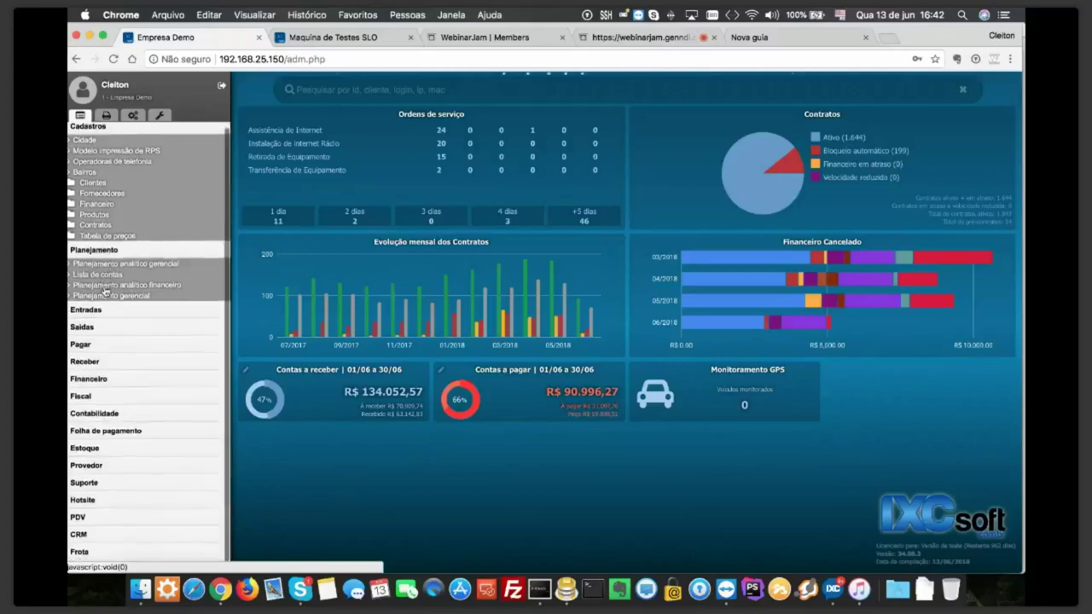
pyautogui.scroll(-1, 103, 298)
pyautogui.click(103, 292)
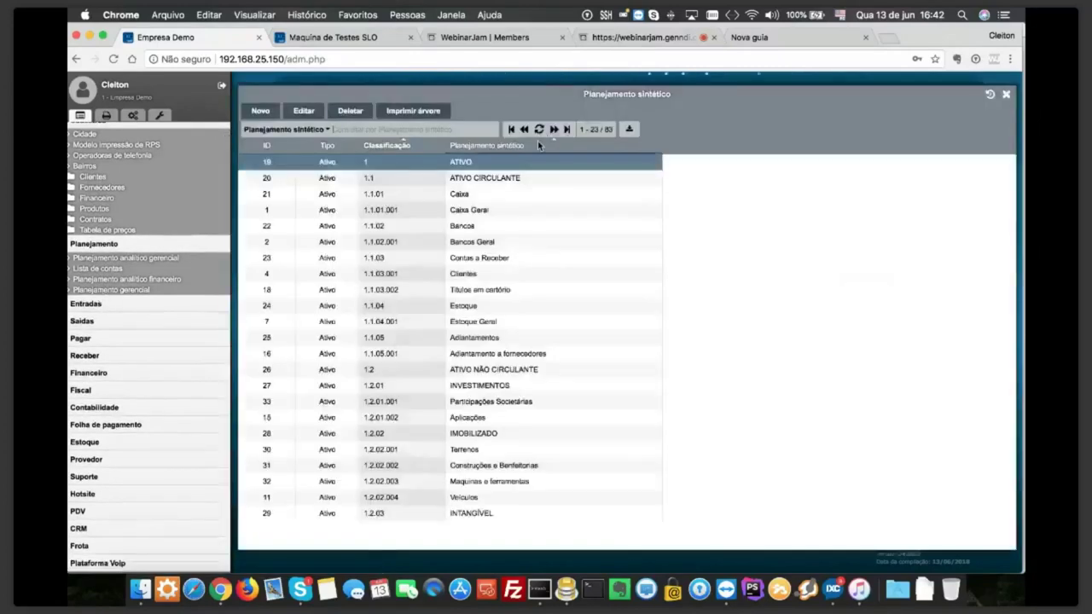
pyautogui.click(415, 404)
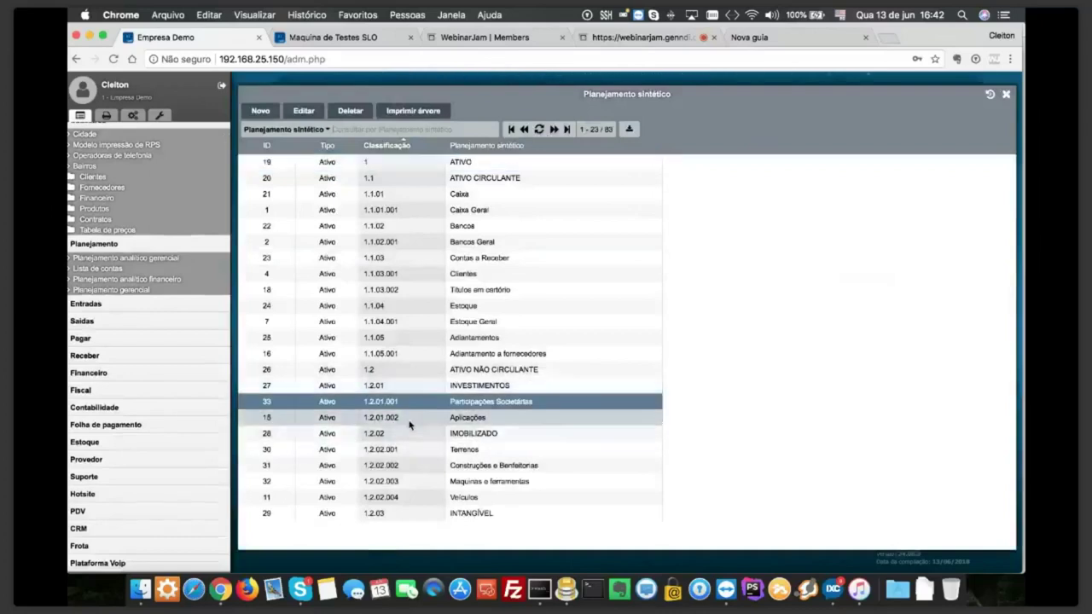
pyautogui.click(413, 417)
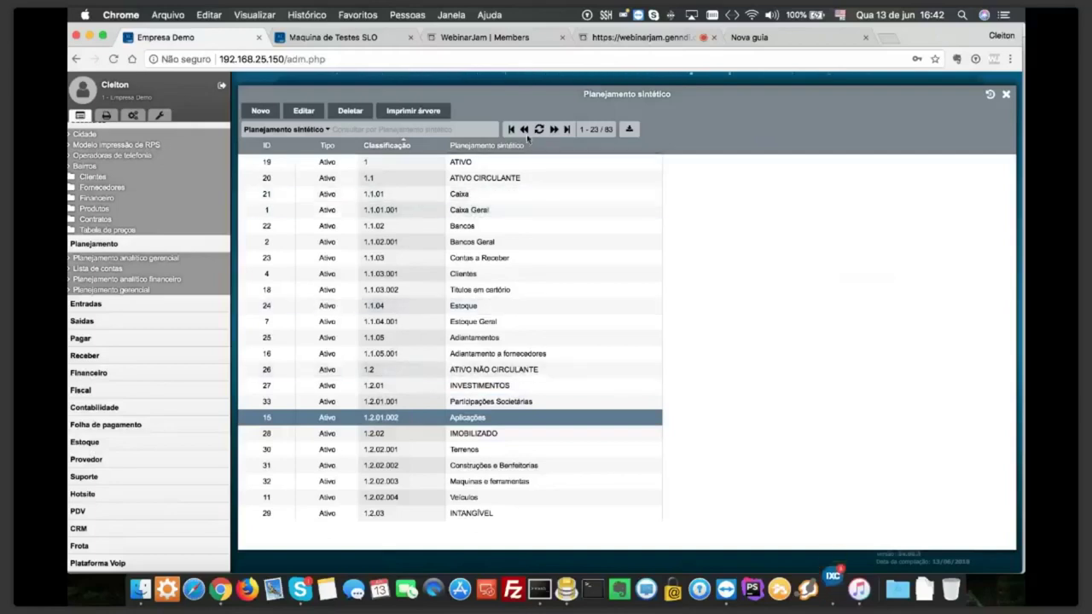
pyautogui.click(554, 128)
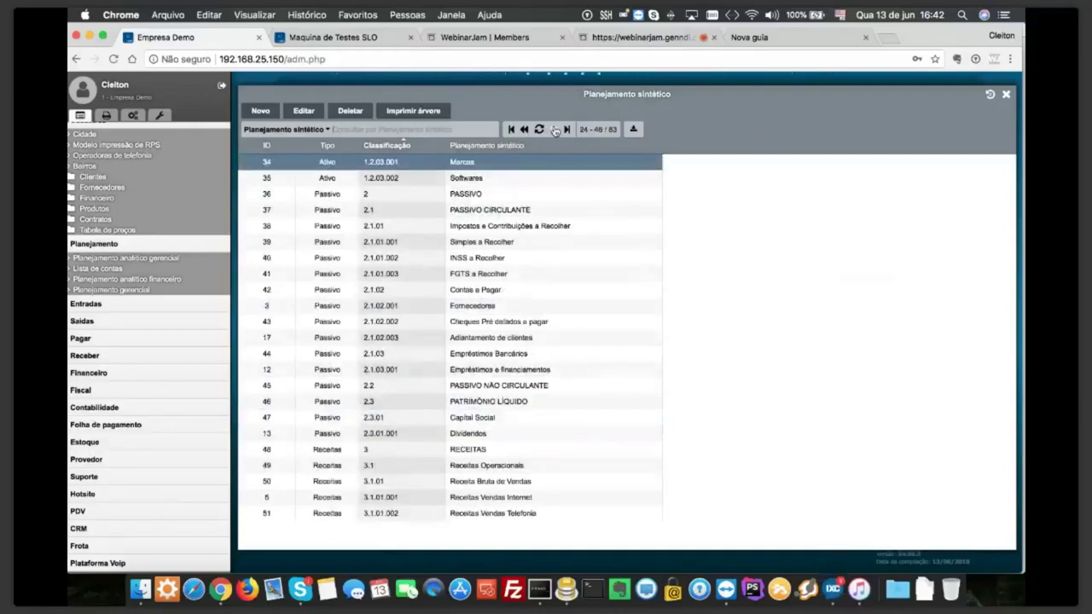
pyautogui.click(554, 130)
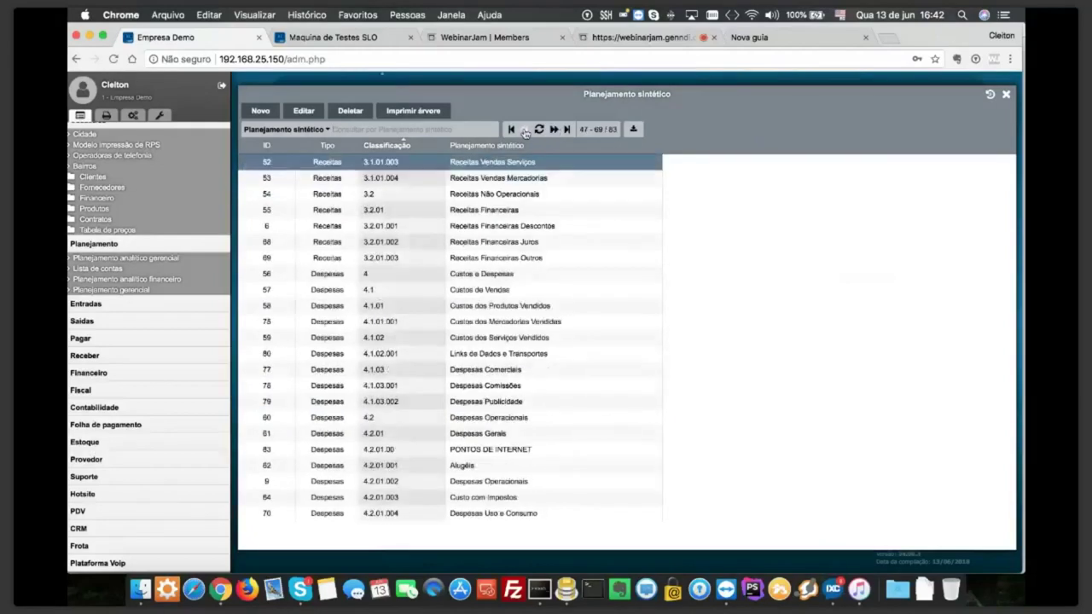
pyautogui.click(525, 132)
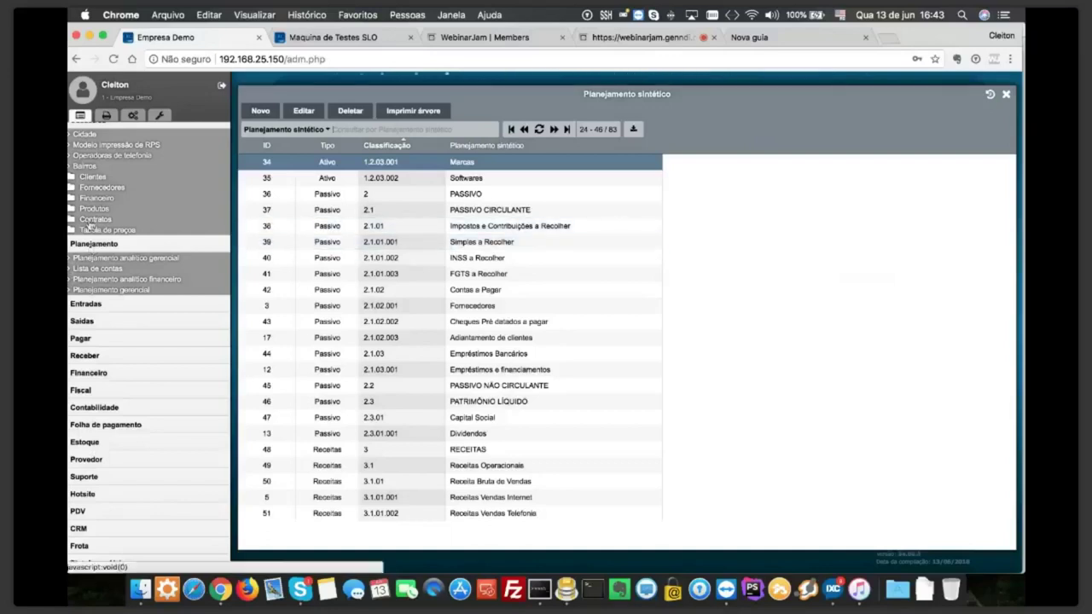
# View the Compra records under Entradas, select the LC ACOS purchase, and open the incoming DF-e documents
pyautogui.scroll(1, 89, 225)
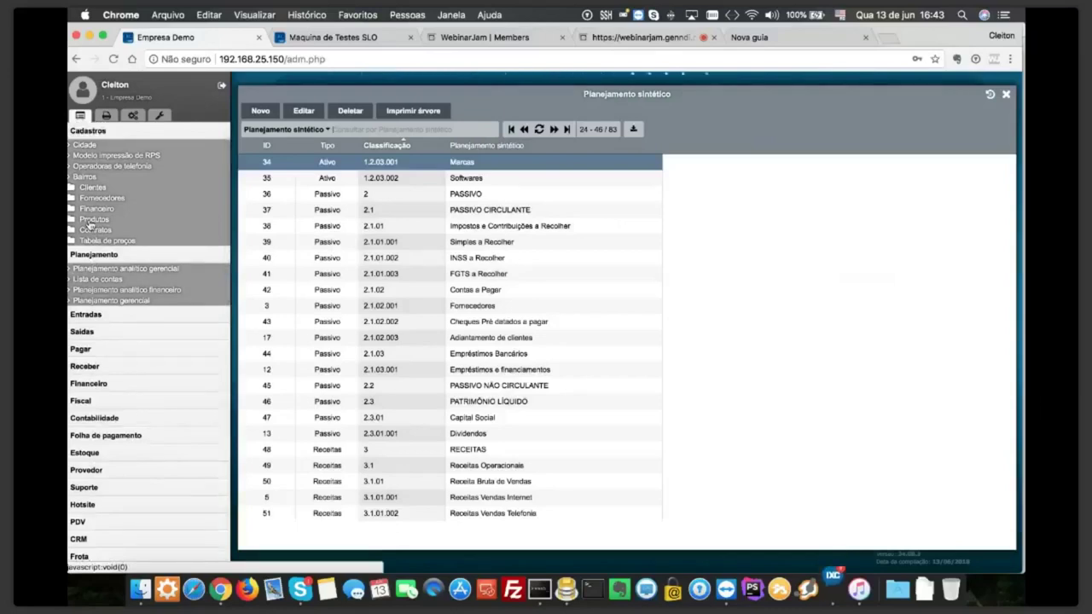
pyautogui.click(110, 133)
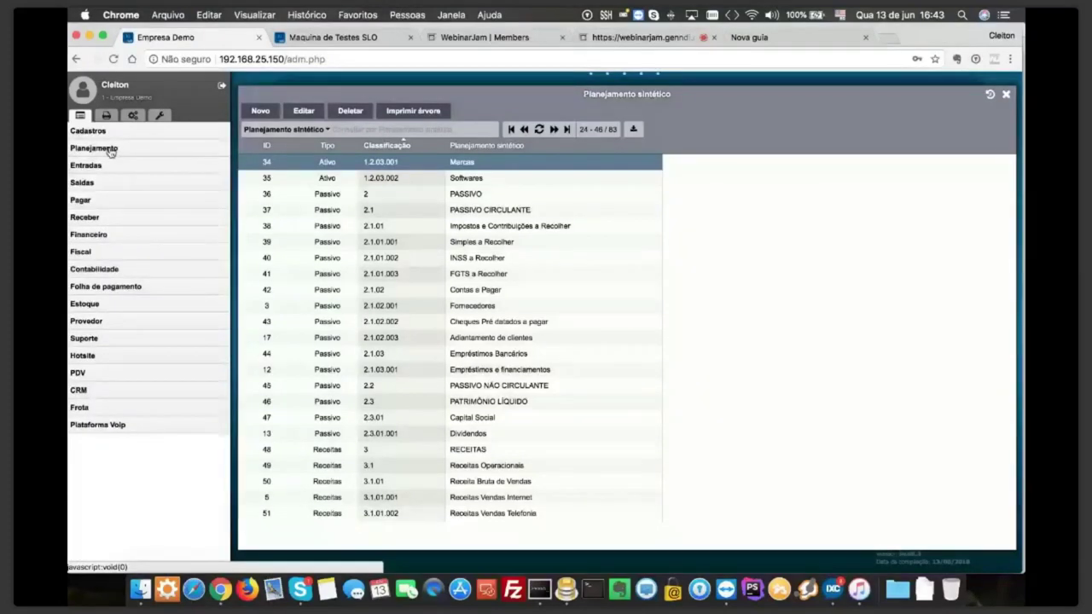
pyautogui.click(103, 165)
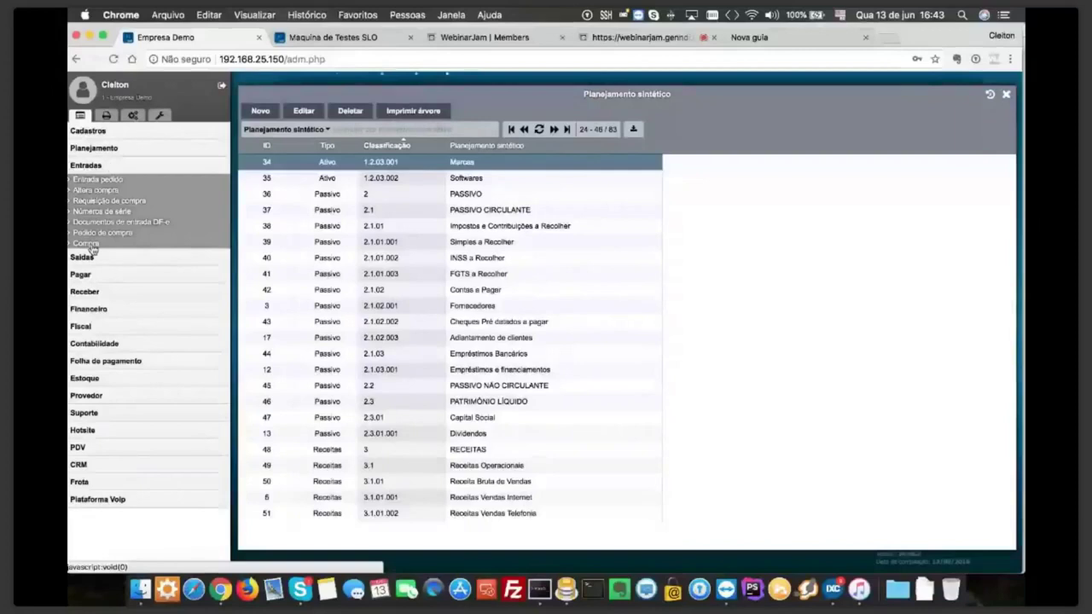
pyautogui.click(87, 244)
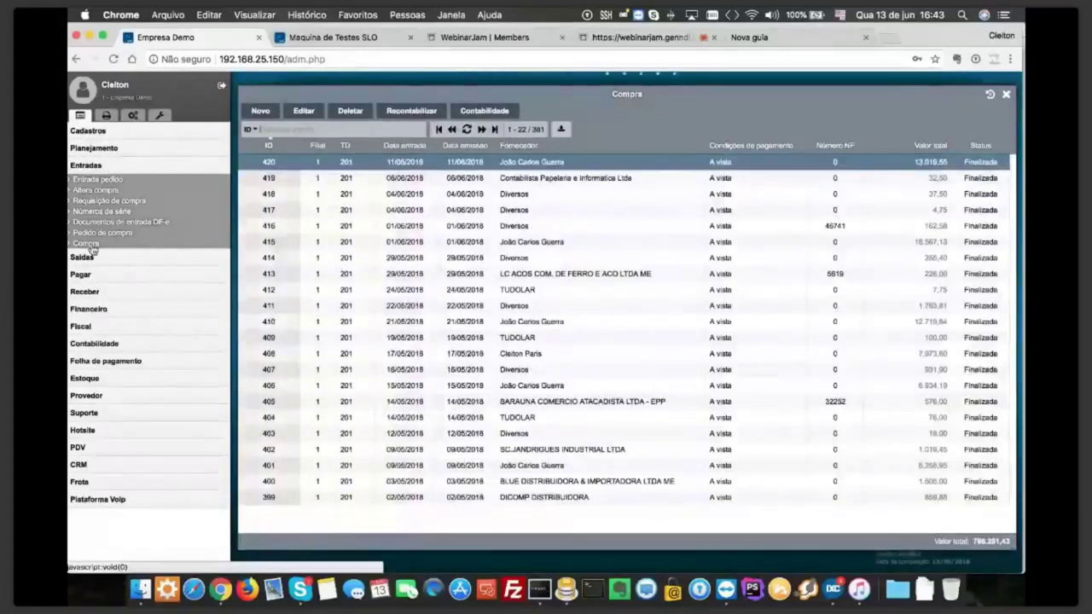
pyautogui.click(353, 274)
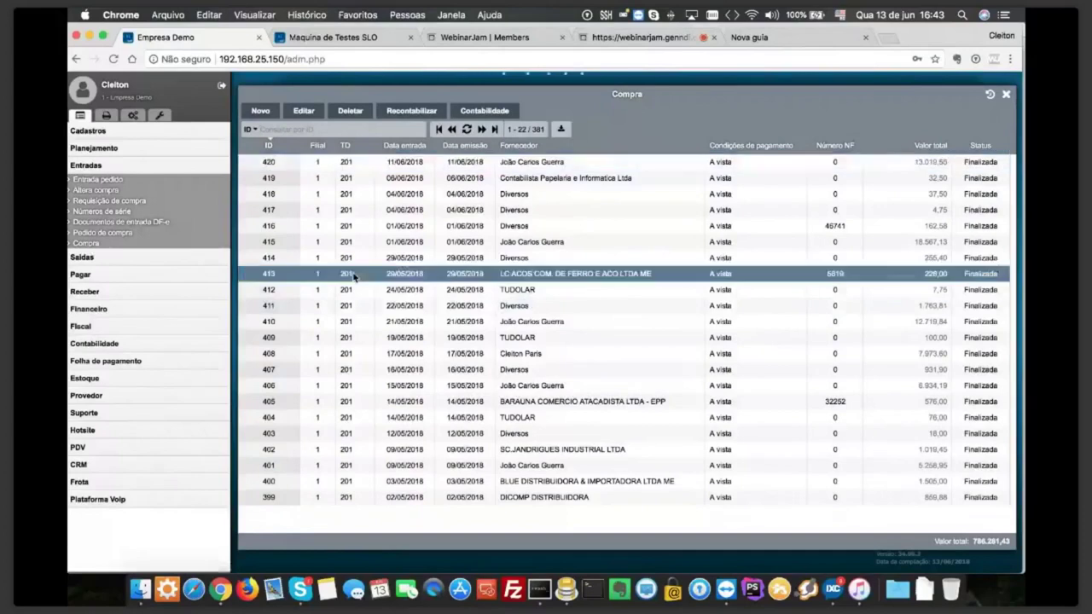
pyautogui.click(102, 224)
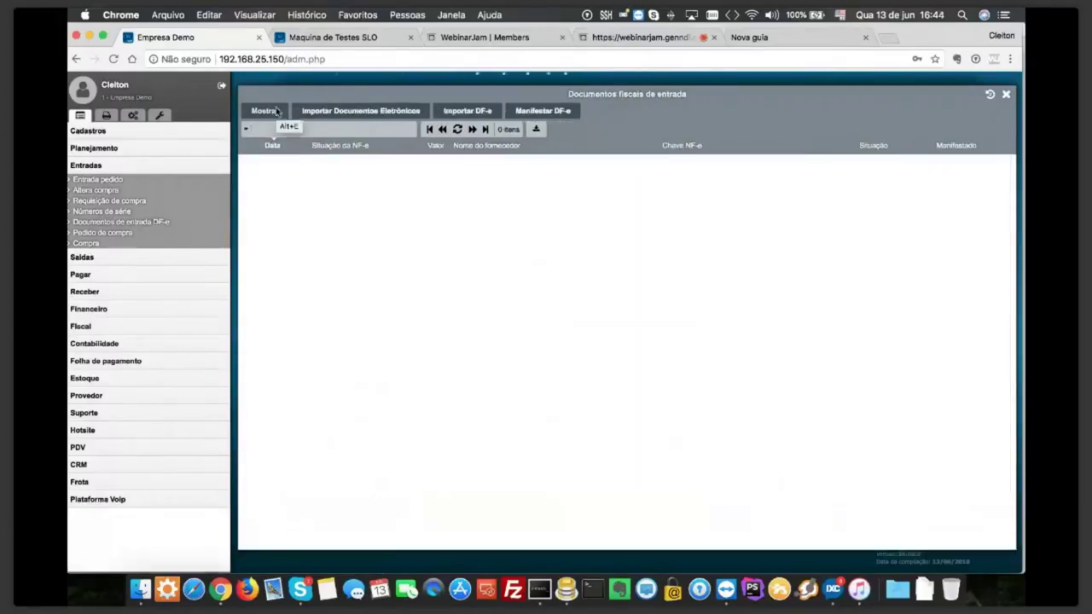
# Open a blank purchase form, view its Pedido de compra and Produtos sections, and close it without saving
pyautogui.click(84, 245)
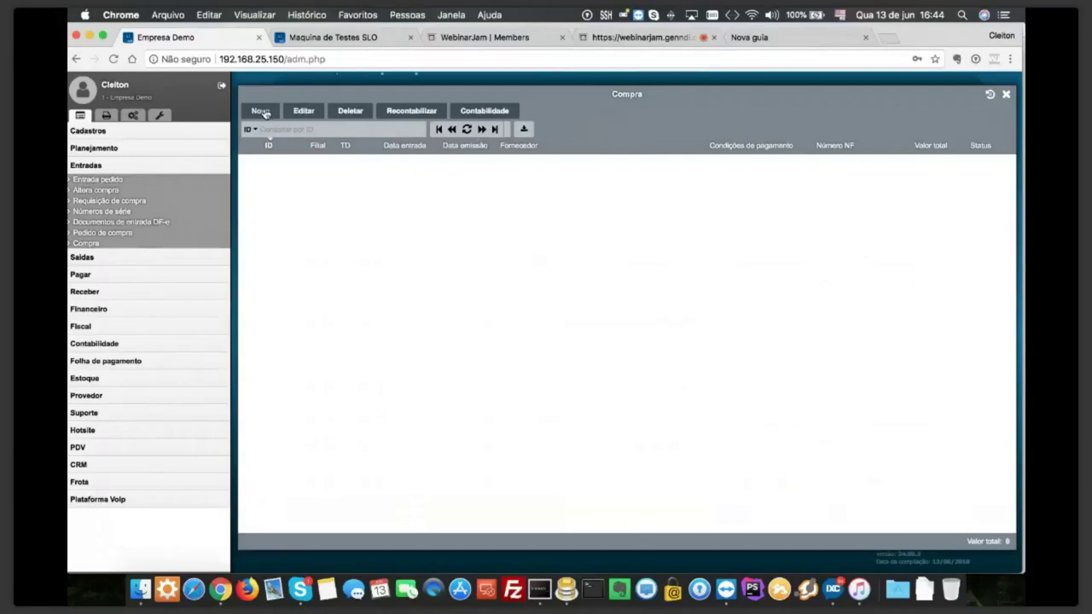
pyautogui.click(260, 111)
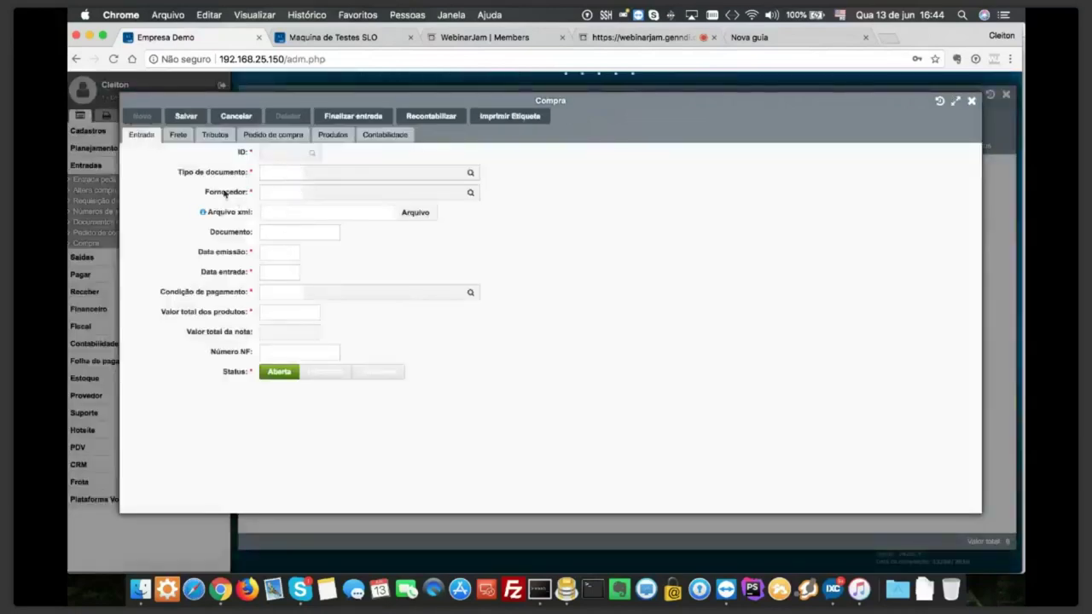
pyautogui.click(247, 137)
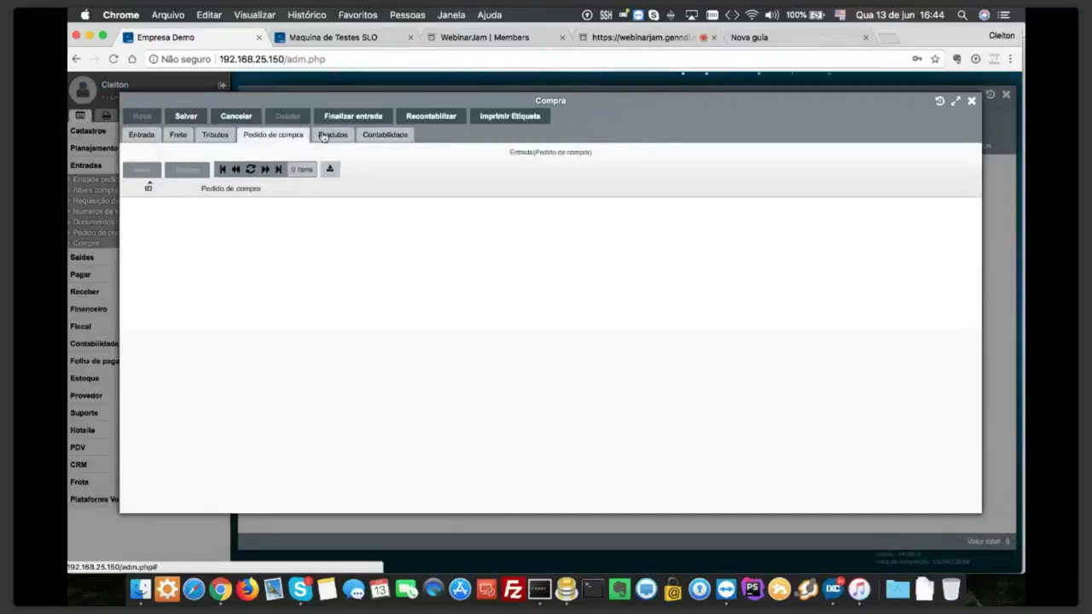
pyautogui.click(323, 137)
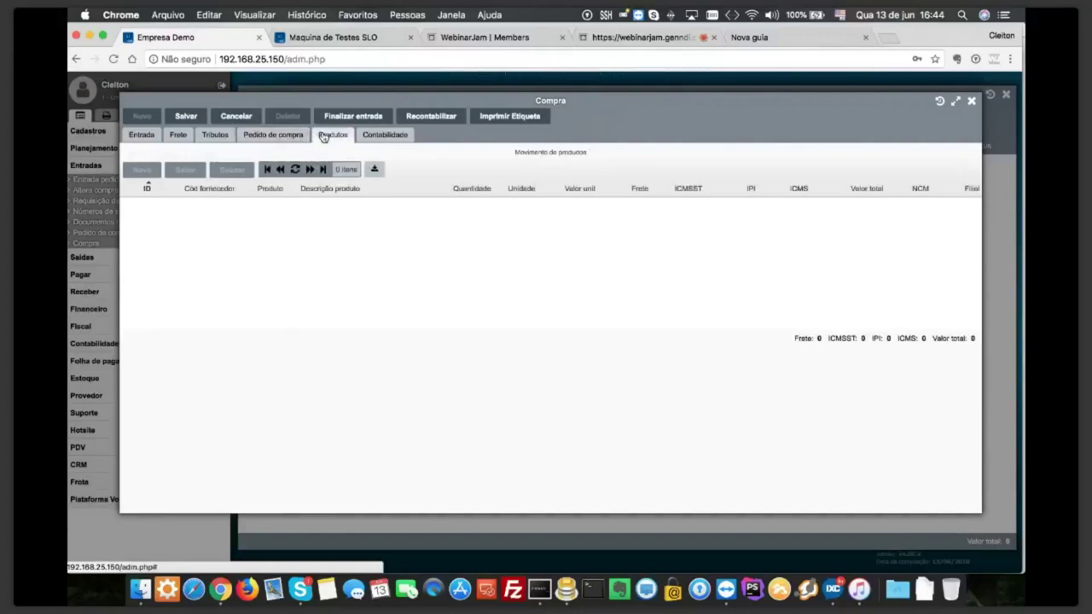
pyautogui.click(971, 102)
# Open a blank sale form under Saídas, view its Produtos section, and close it without saving
pyautogui.click(86, 165)
pyautogui.click(81, 182)
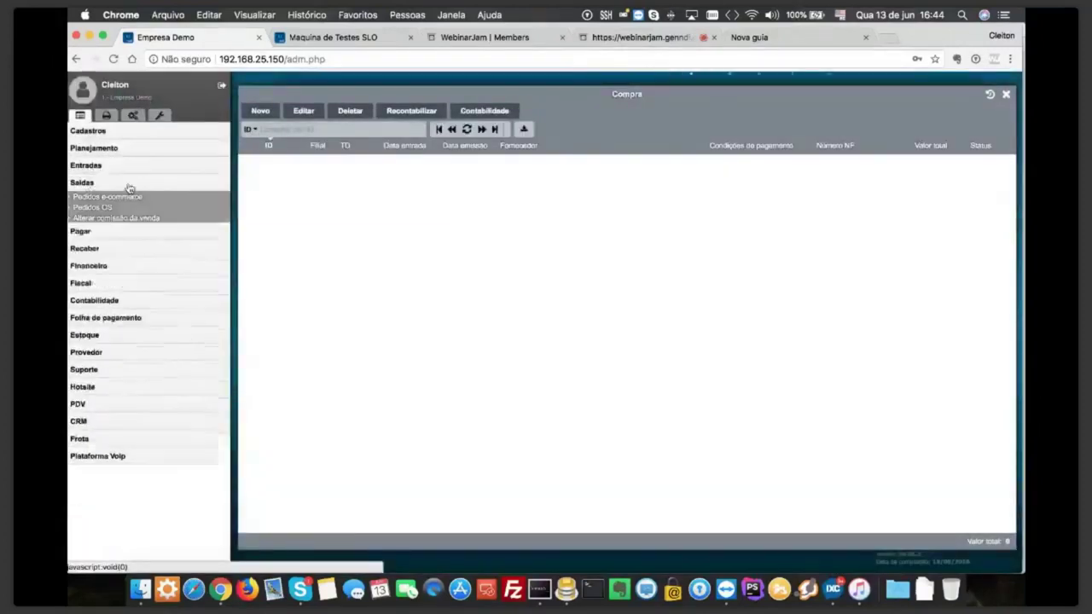
pyautogui.click(87, 230)
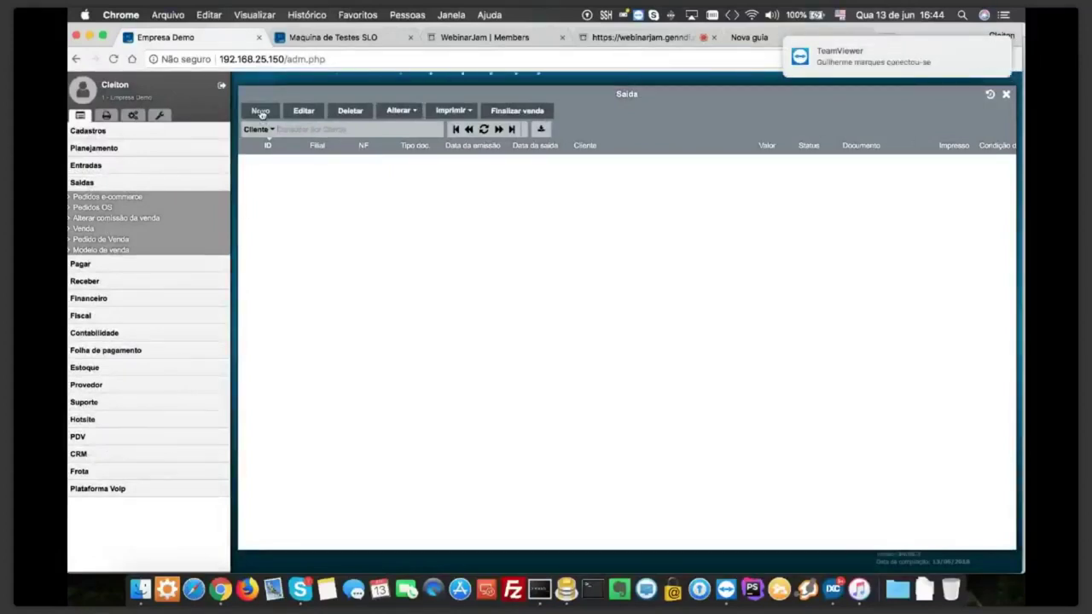
pyautogui.click(261, 112)
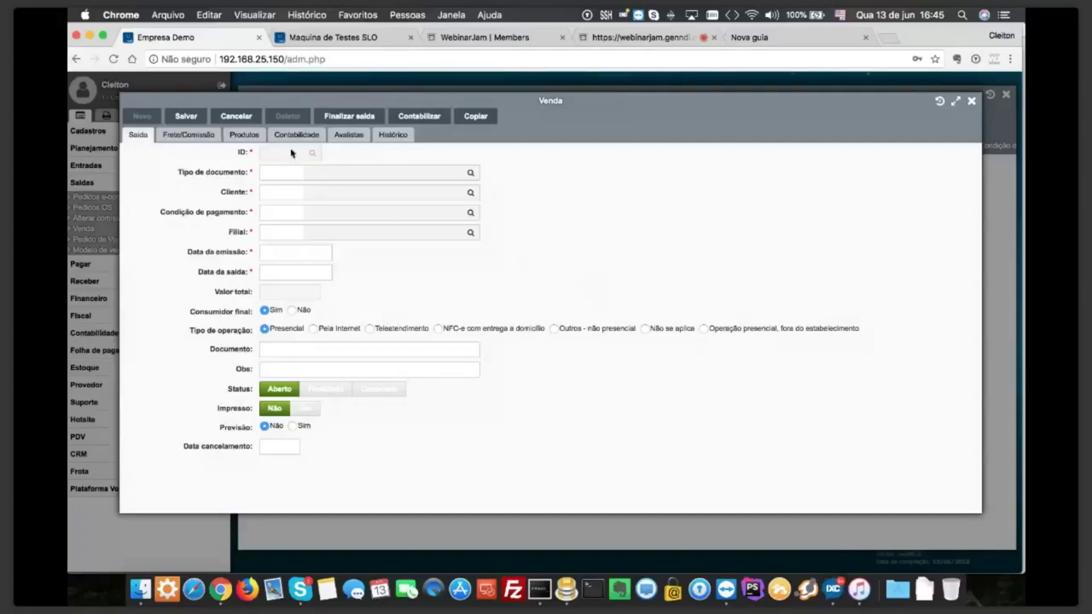
pyautogui.click(245, 135)
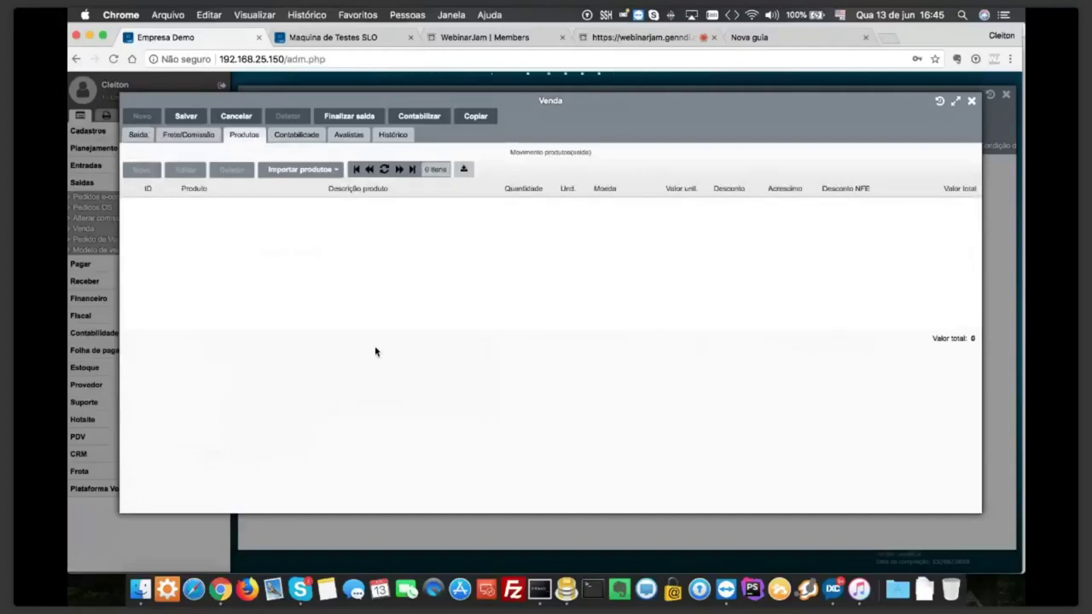
pyautogui.click(971, 102)
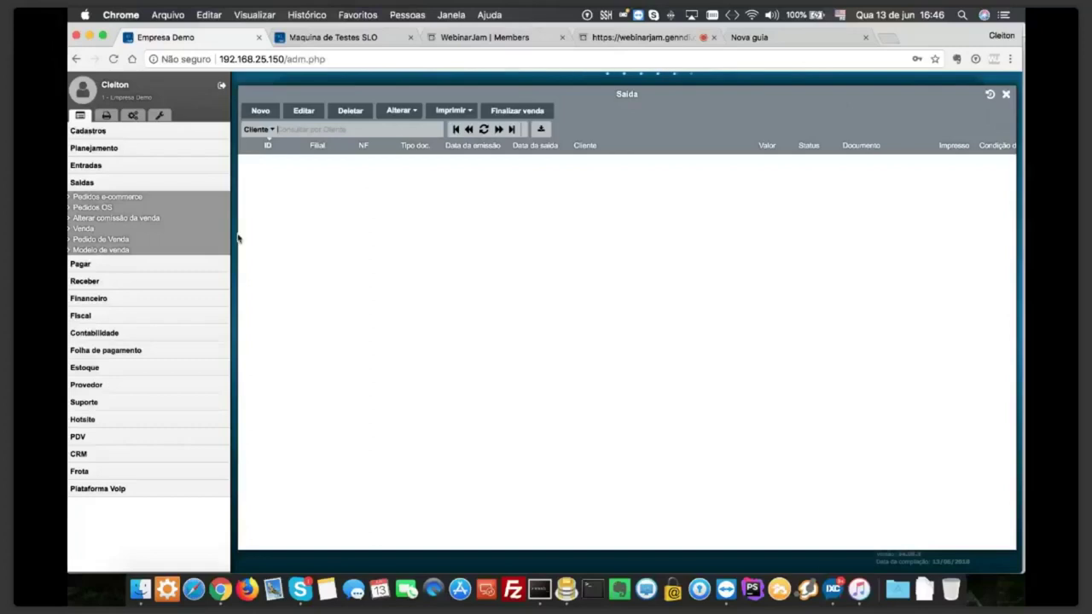
# Show the Receber and Financeiro options, view the Extrato Bancário reconciliation screen, and close it
pyautogui.click(111, 181)
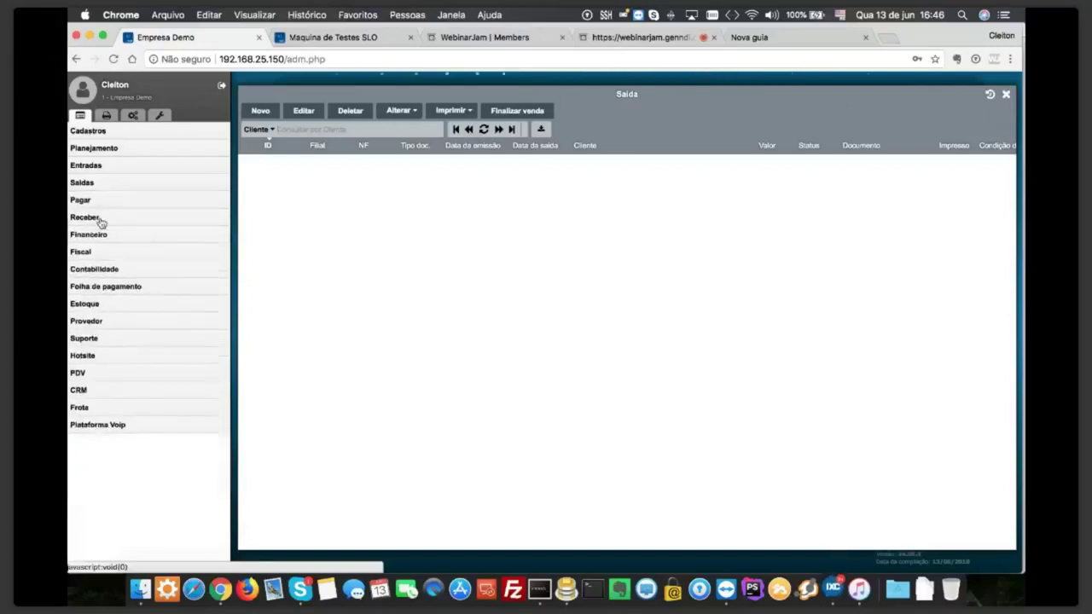
pyautogui.click(101, 236)
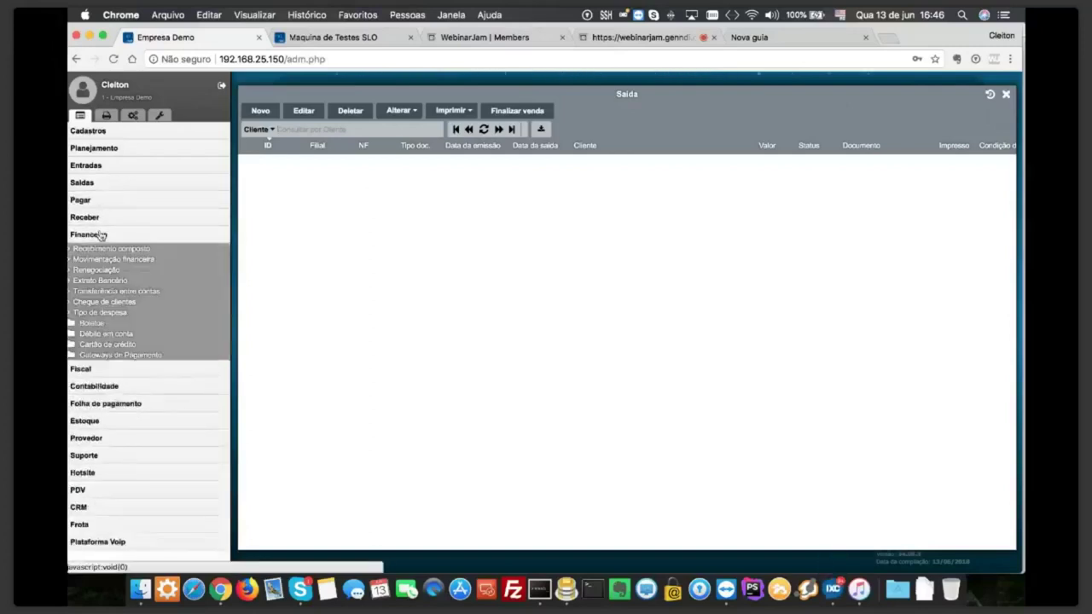
pyautogui.click(100, 219)
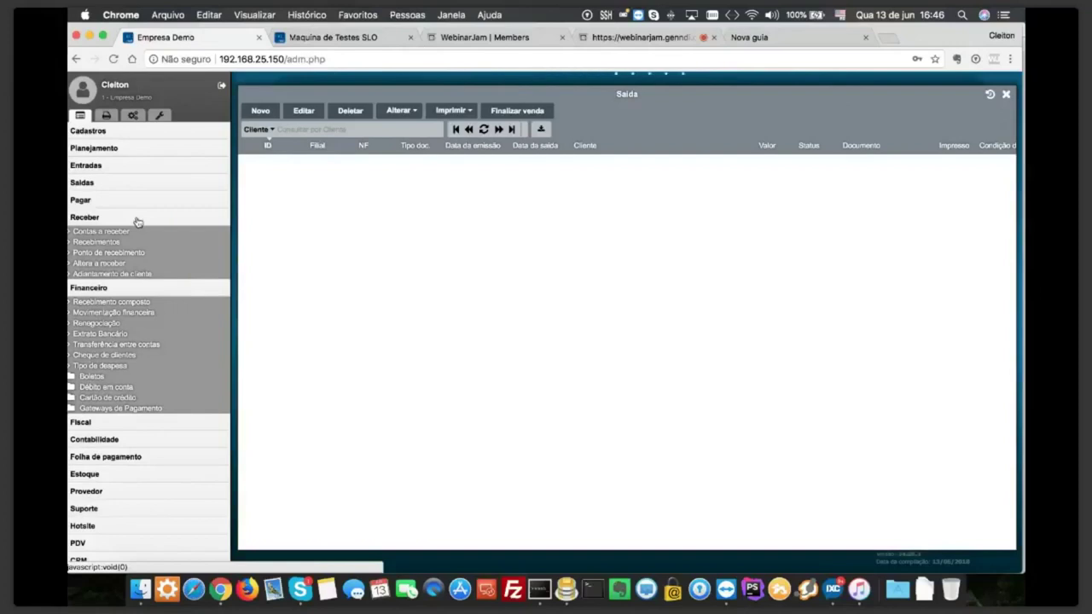
pyautogui.click(109, 339)
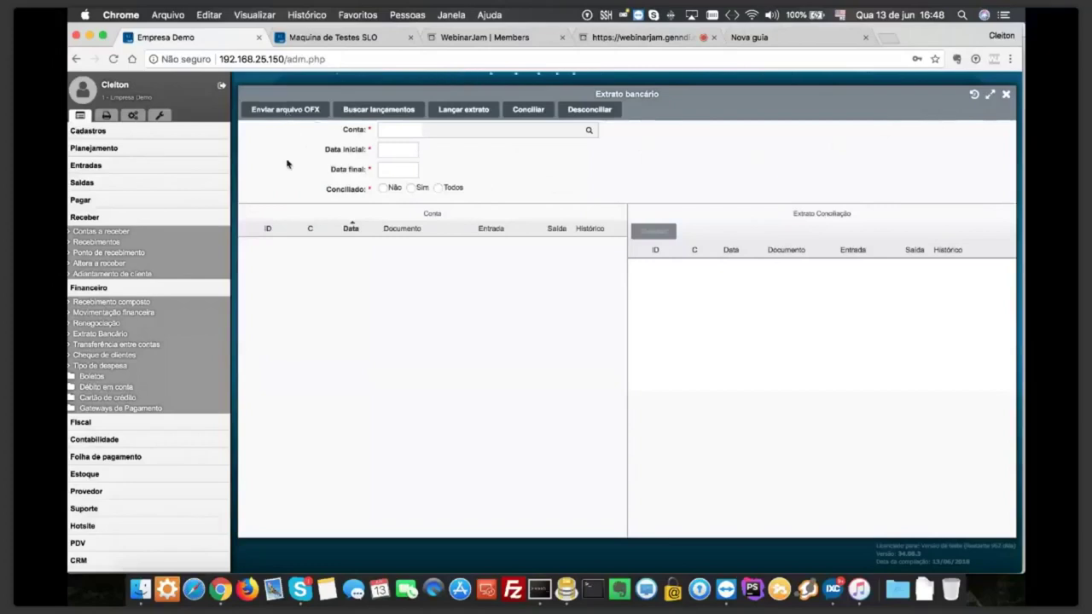
pyautogui.click(1006, 96)
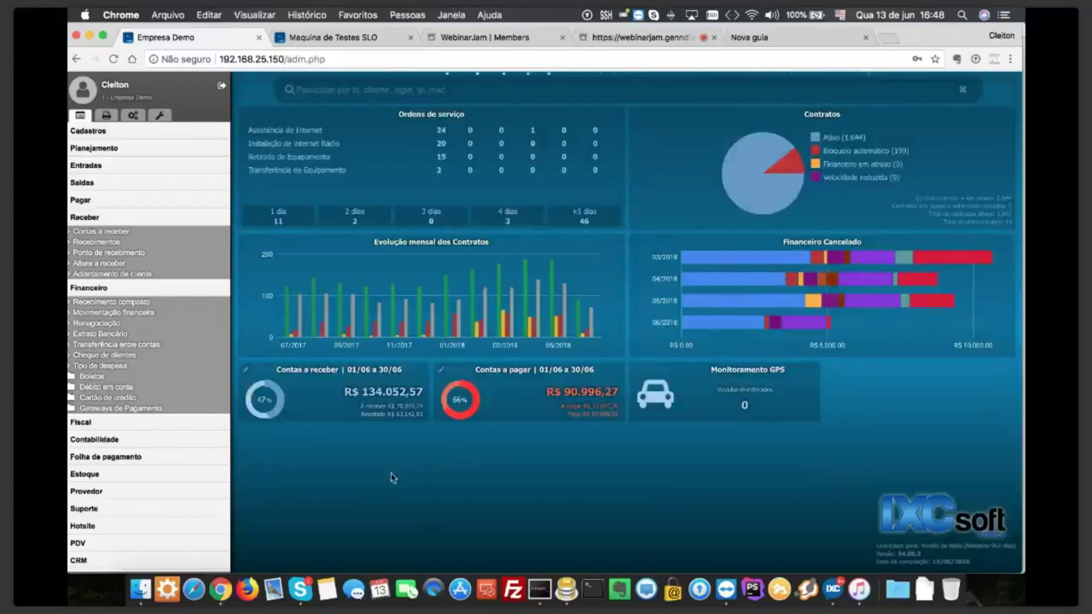
# List the accounts payable under Pagar with the existing filters and open a blank Contas a pagar entry
pyautogui.click(116, 201)
pyautogui.click(118, 212)
pyautogui.click(795, 140)
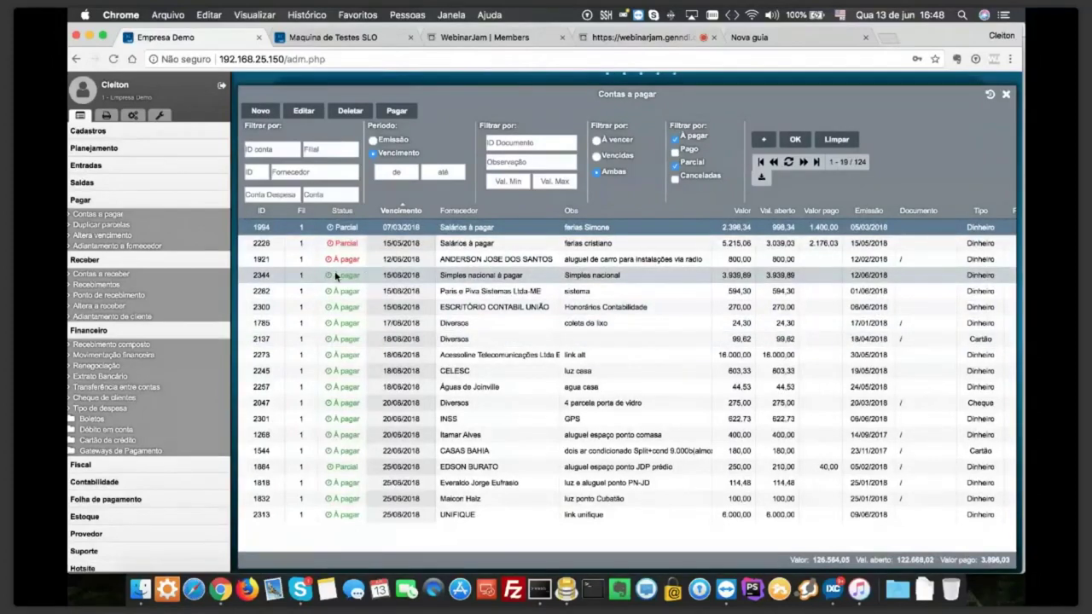
pyautogui.click(261, 113)
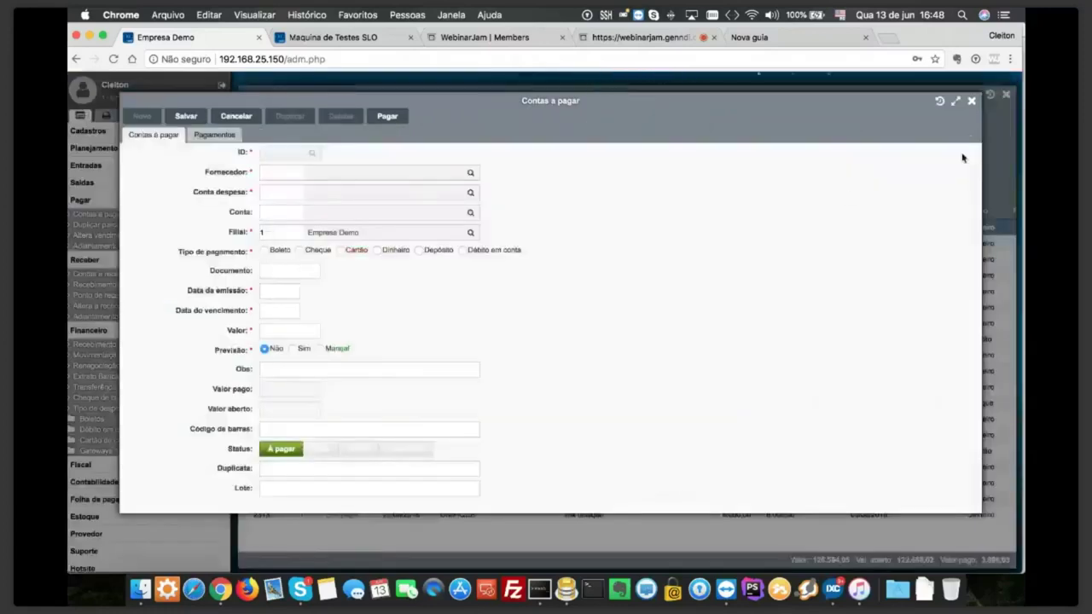
# Close the blank Contas a pagar entry without saving and open the Extrato Bancário screen under Financeiro
pyautogui.click(971, 102)
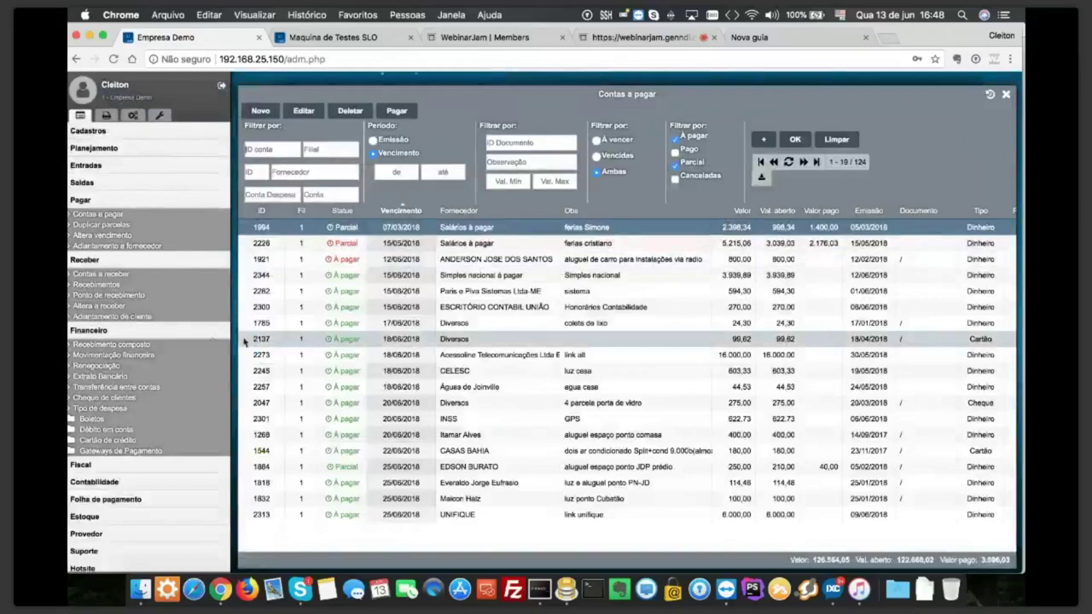
pyautogui.click(118, 377)
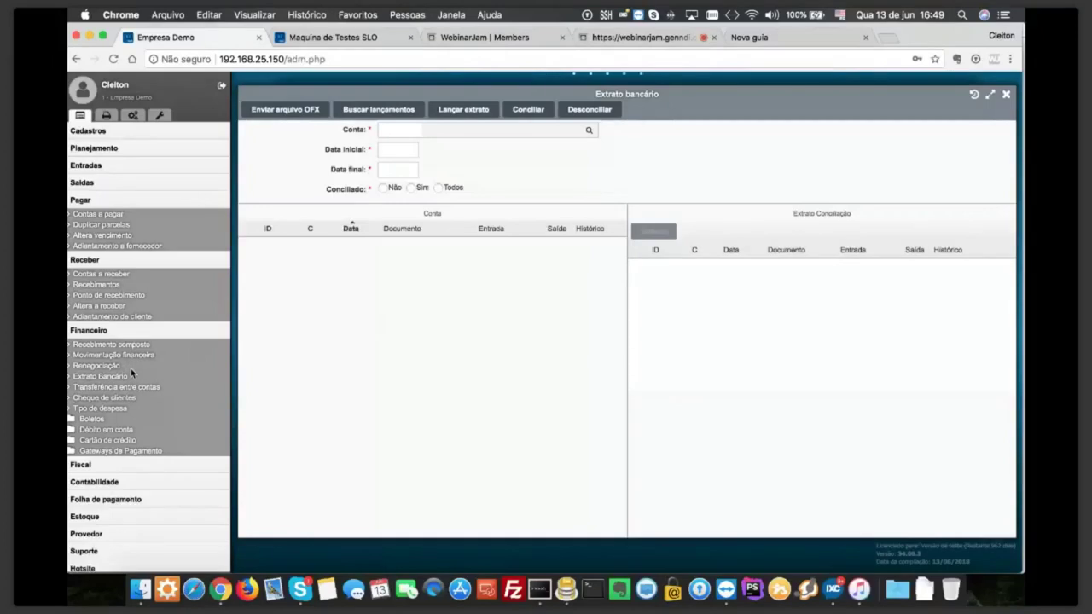
# Expand the Boletos options under Financeiro and view the Retorno boletos and Remessa boletos screens
pyautogui.click(114, 418)
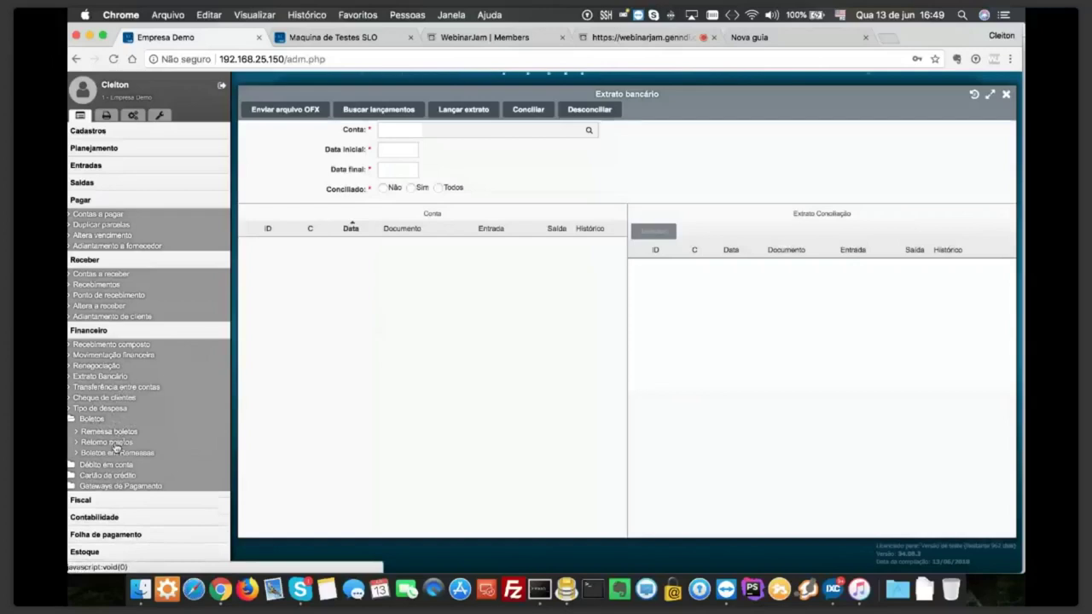
pyautogui.click(114, 443)
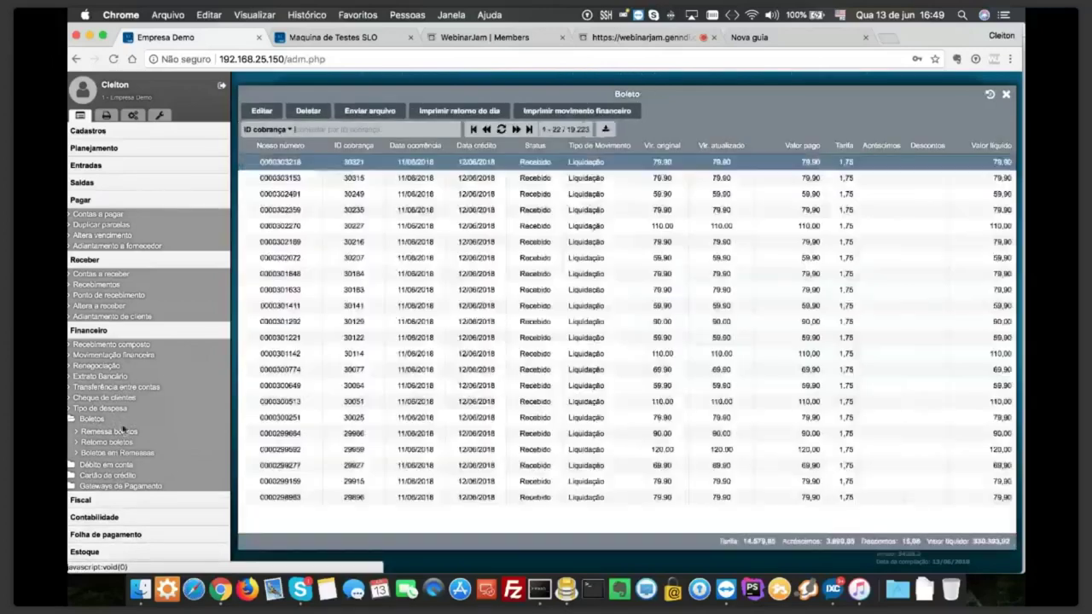
pyautogui.click(124, 430)
pyautogui.click(119, 443)
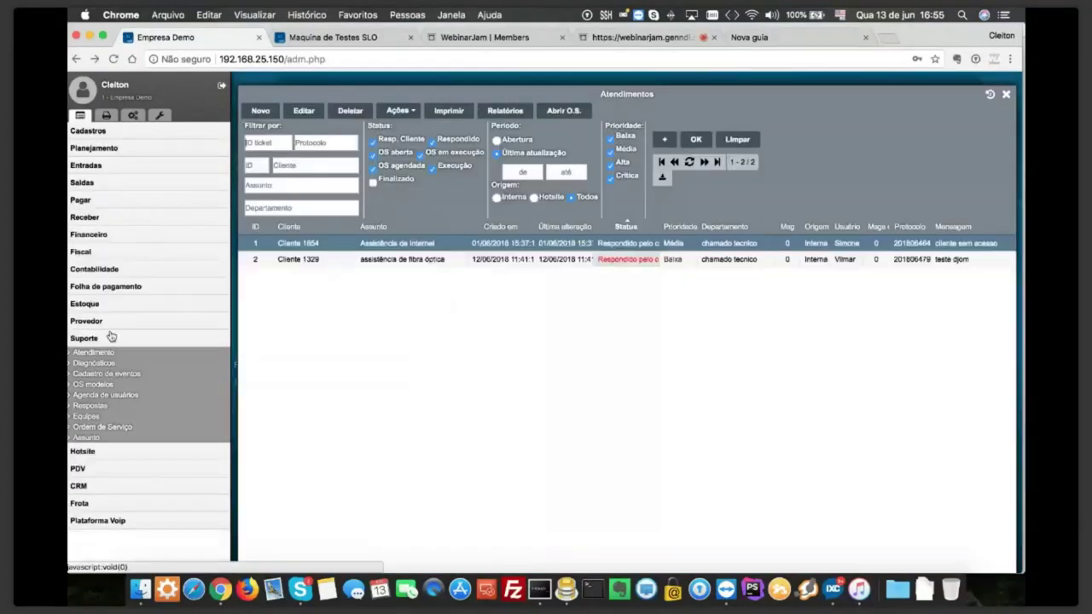
# Collapse the Suporte options, show the Hotsite options, and collapse them again
pyautogui.click(109, 337)
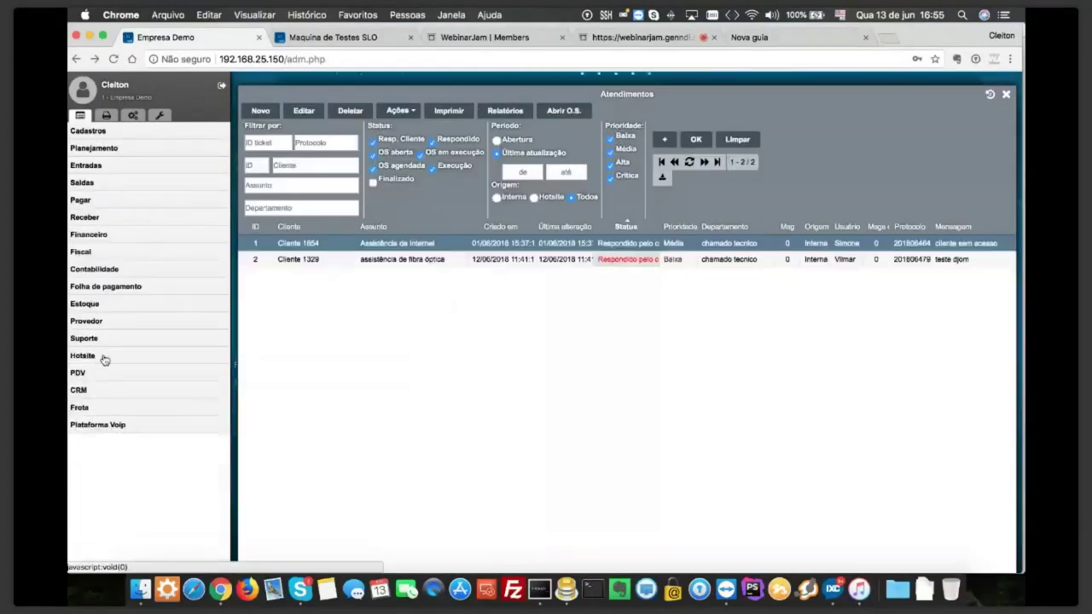
pyautogui.click(104, 357)
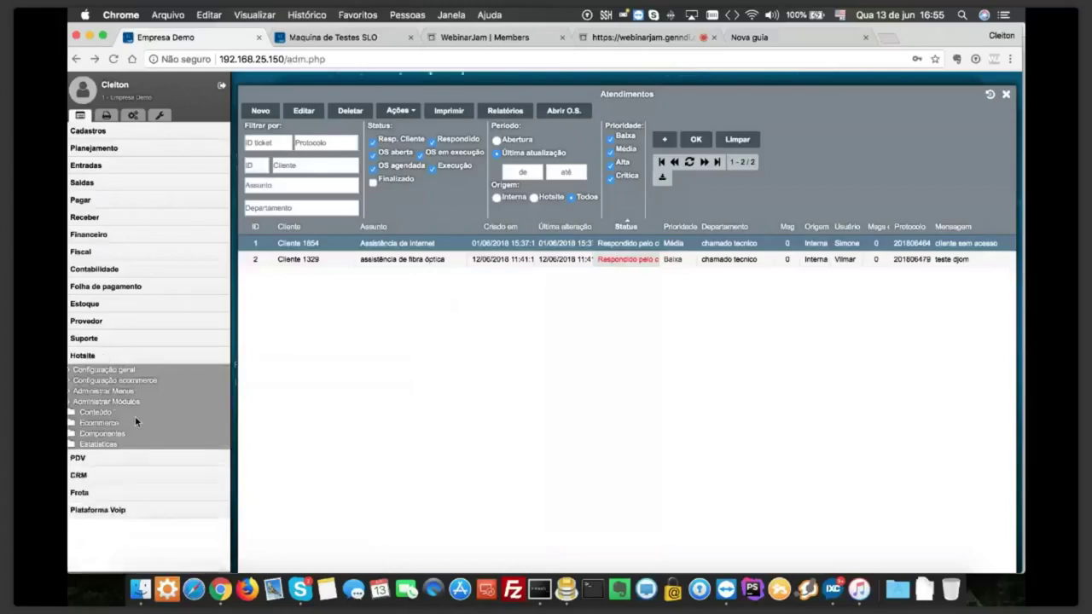
pyautogui.click(117, 355)
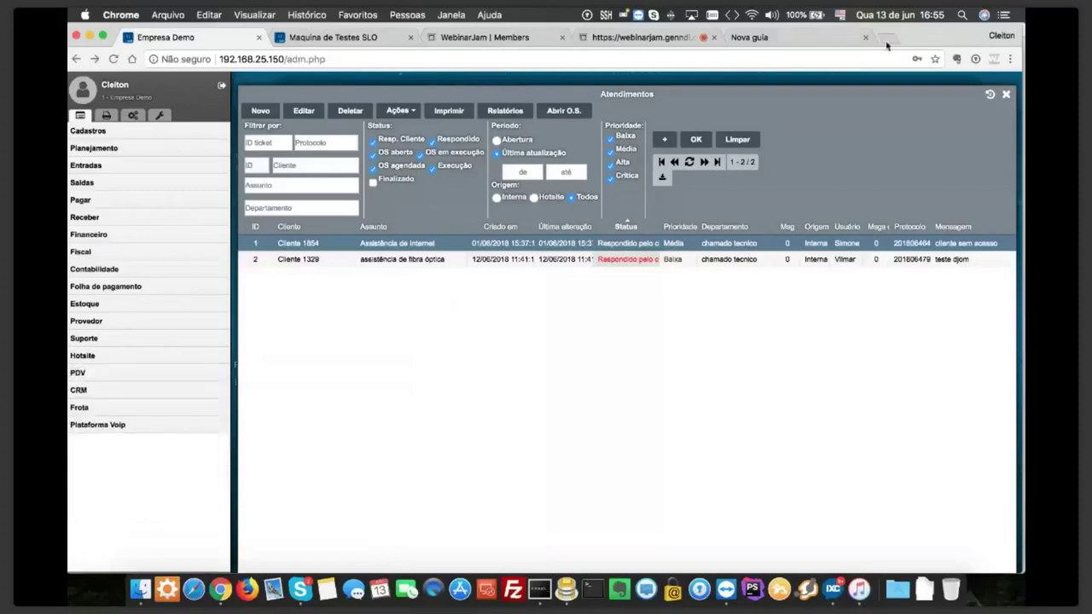
# Open the demo.ixcsoft.com.br site in the spare browser tab and look through its home page, plans, quote form and footer
pyautogui.click(826, 38)
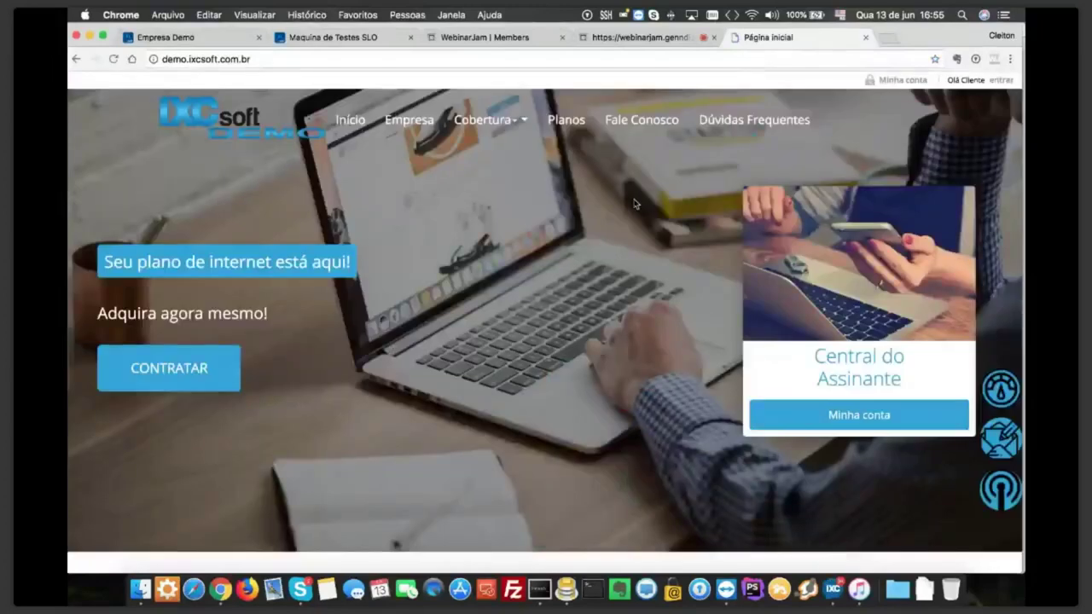
pyautogui.scroll(-10, 633, 203)
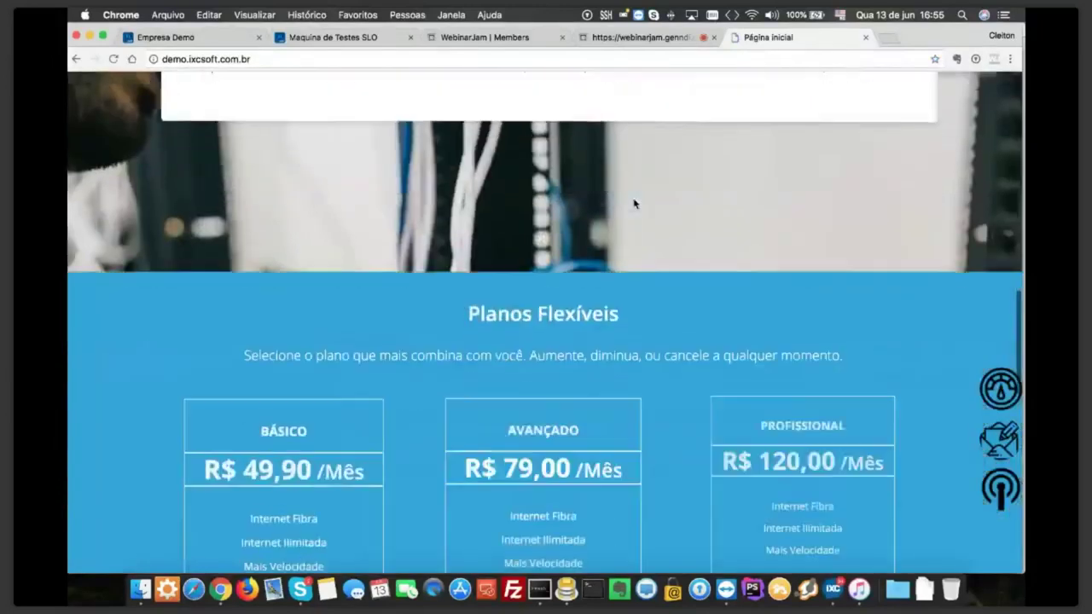
pyautogui.scroll(-2, 633, 203)
pyautogui.scroll(-5, 633, 203)
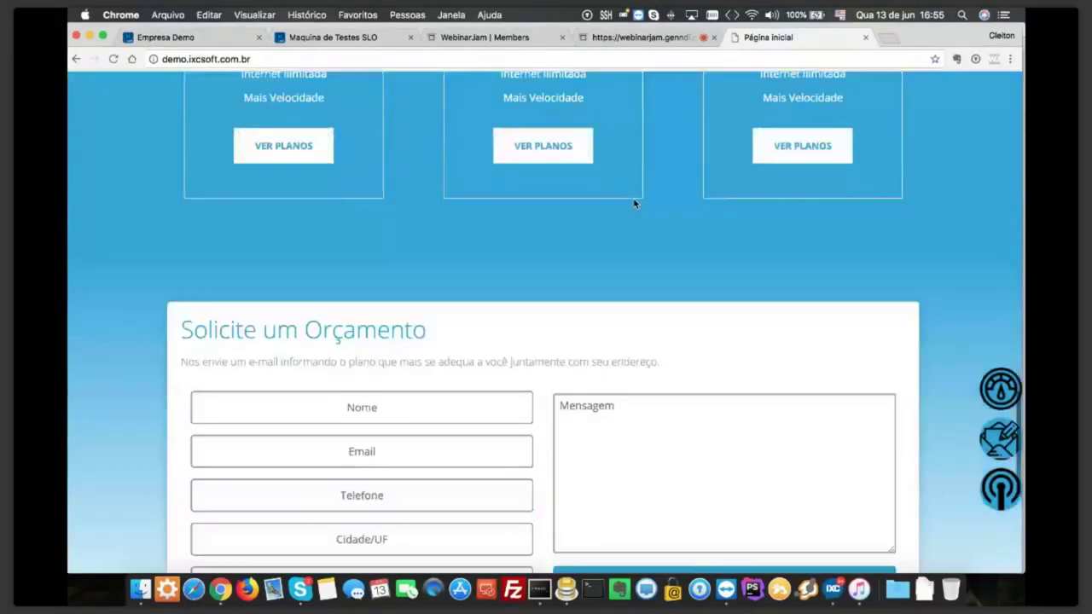
pyautogui.scroll(-5, 634, 203)
pyautogui.scroll(1, 633, 203)
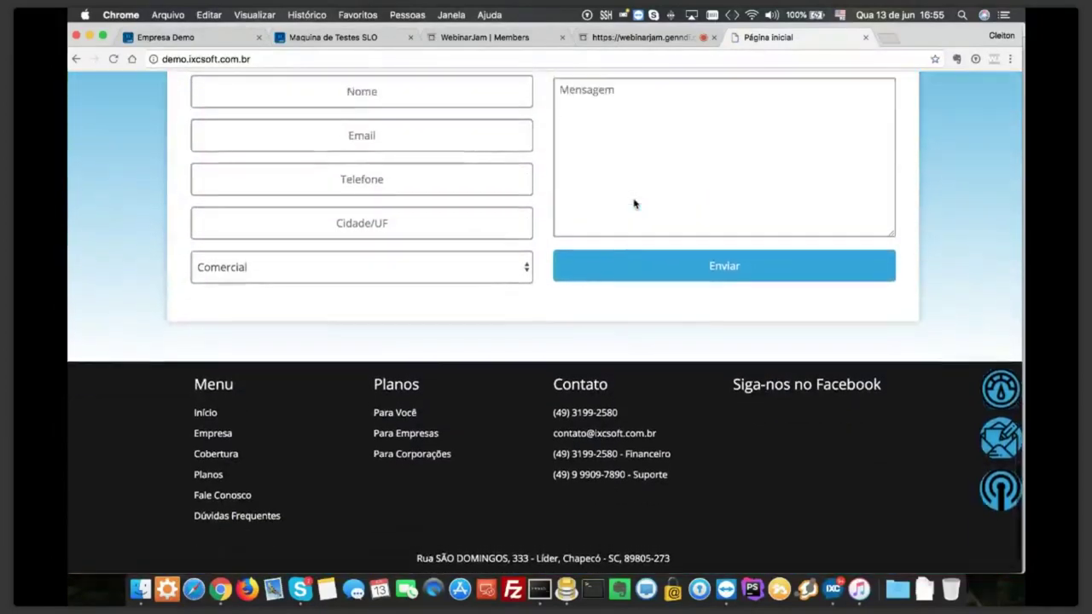
pyautogui.scroll(20, 634, 203)
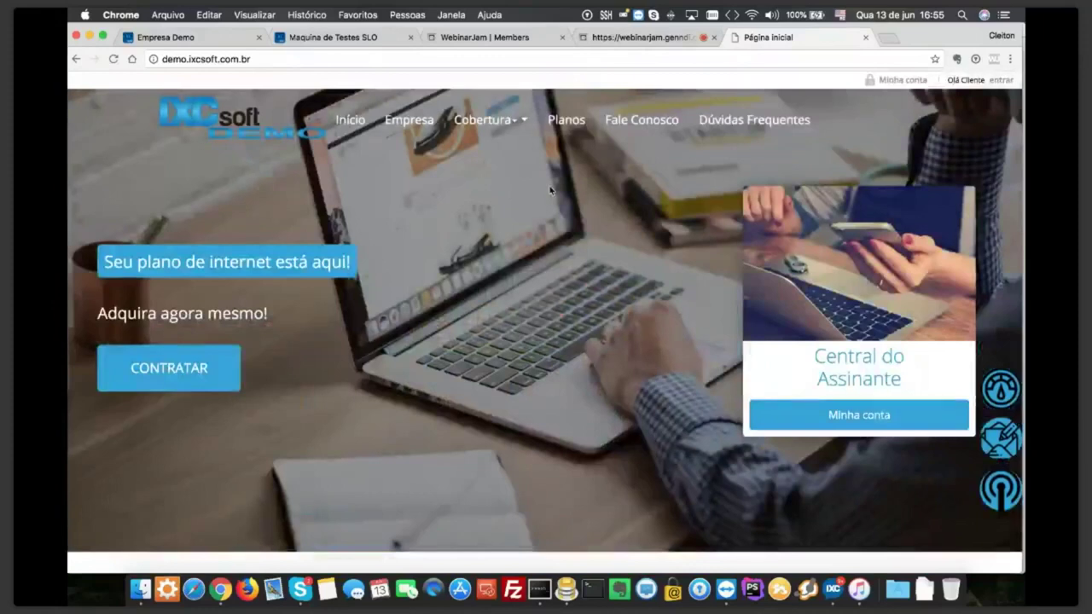
# Open demo.ixcsoft.com.br/adm.php and log in with the saved demo credentials, replacing the session already connected
pyautogui.click(297, 60)
pyautogui.click(296, 61)
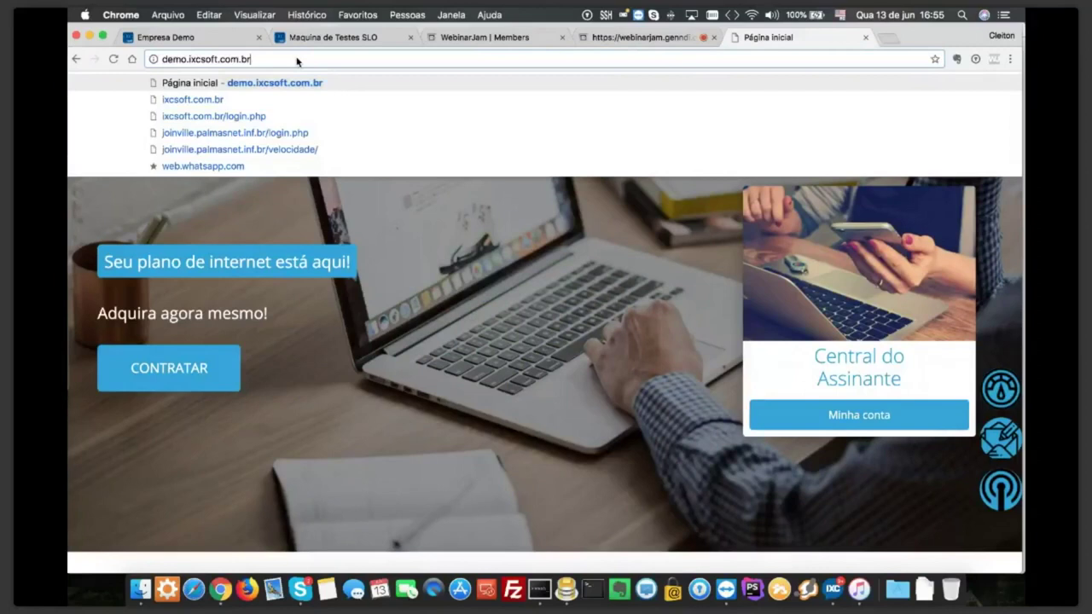
pyautogui.write('/adm.php')
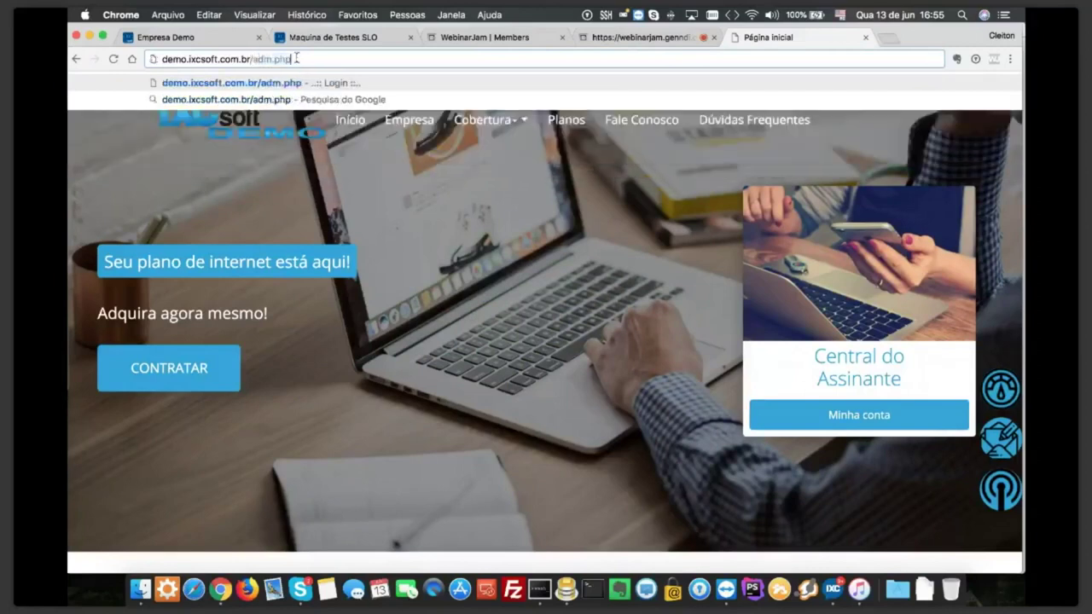
pyautogui.press('Return')
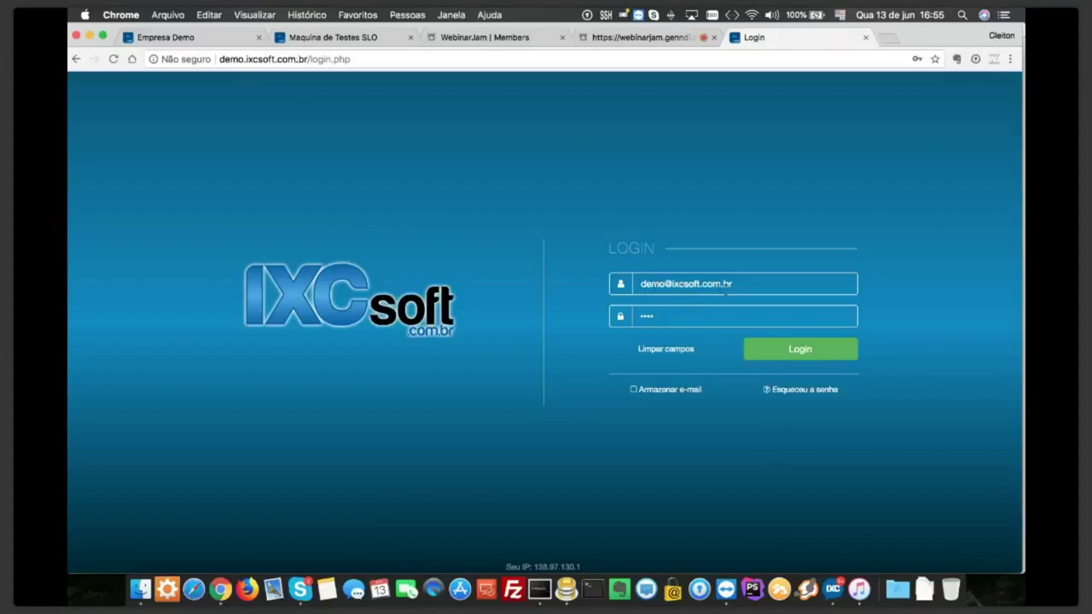
pyautogui.click(671, 315)
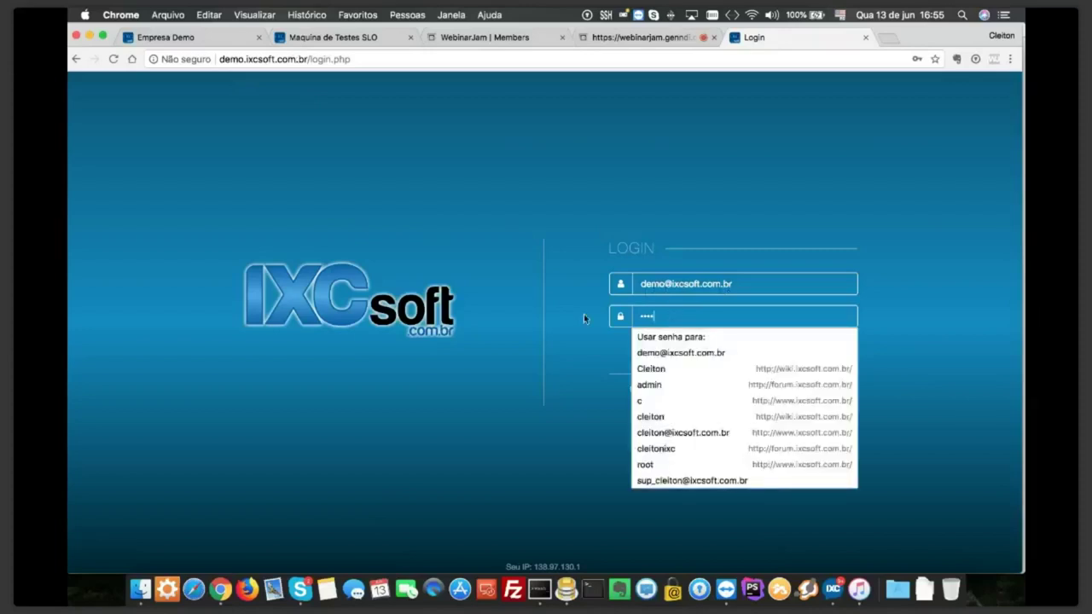
pyautogui.click(509, 334)
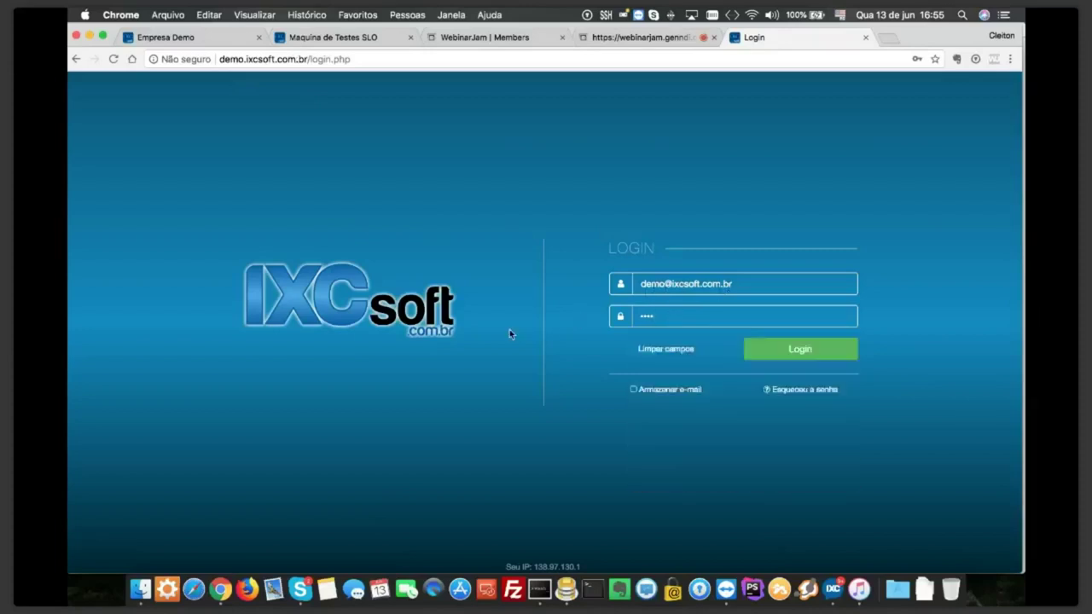
pyautogui.click(802, 348)
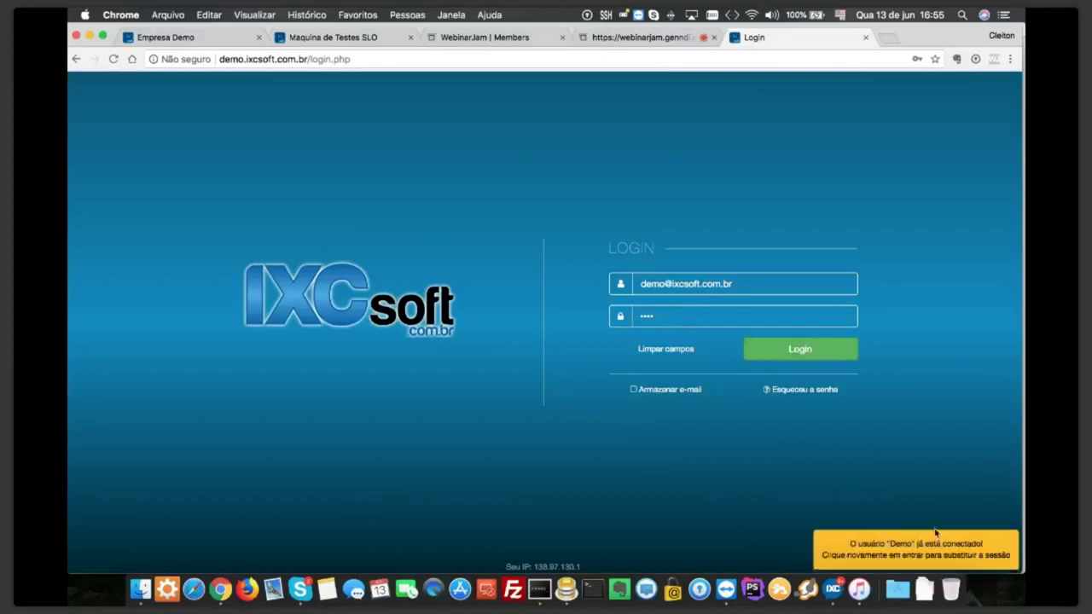
pyautogui.click(808, 352)
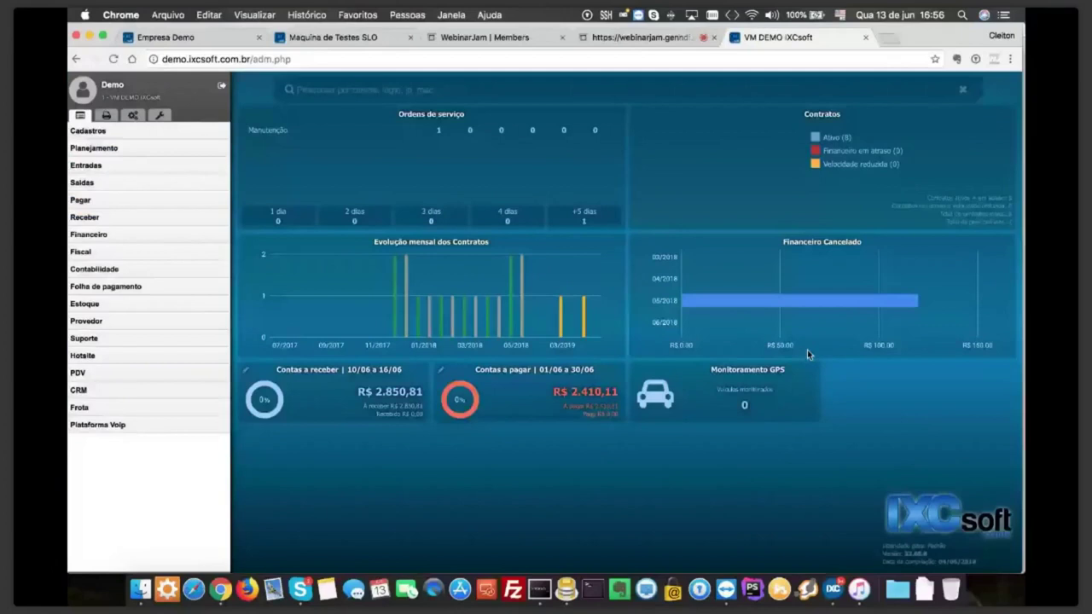
# Log out of the demo system and log in again with the saved credentials
pyautogui.rightClick(77, 61)
pyautogui.click(247, 120)
pyautogui.click(221, 88)
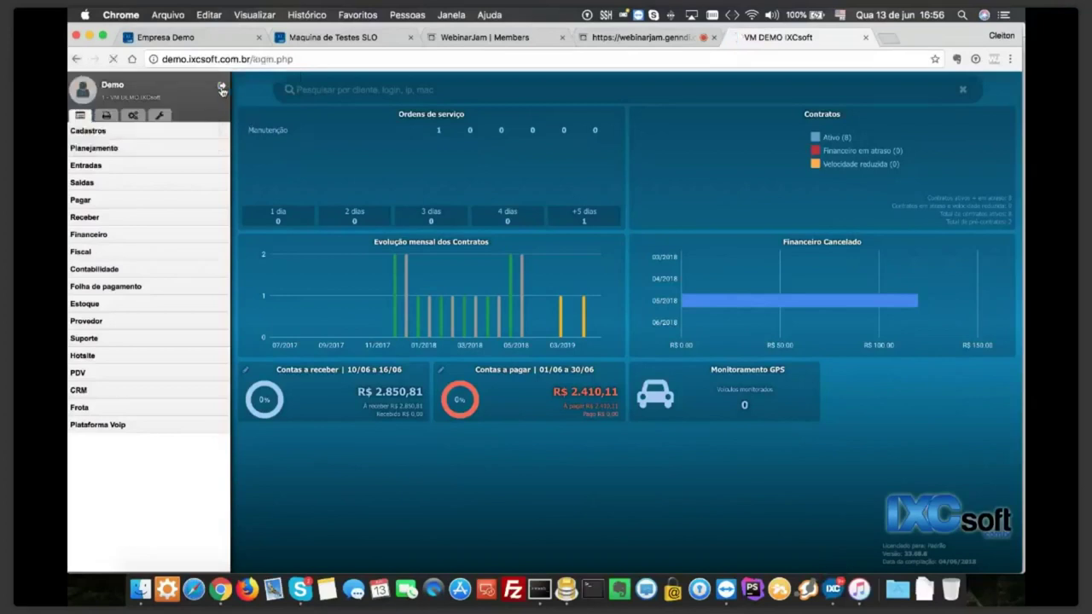
pyautogui.click(824, 351)
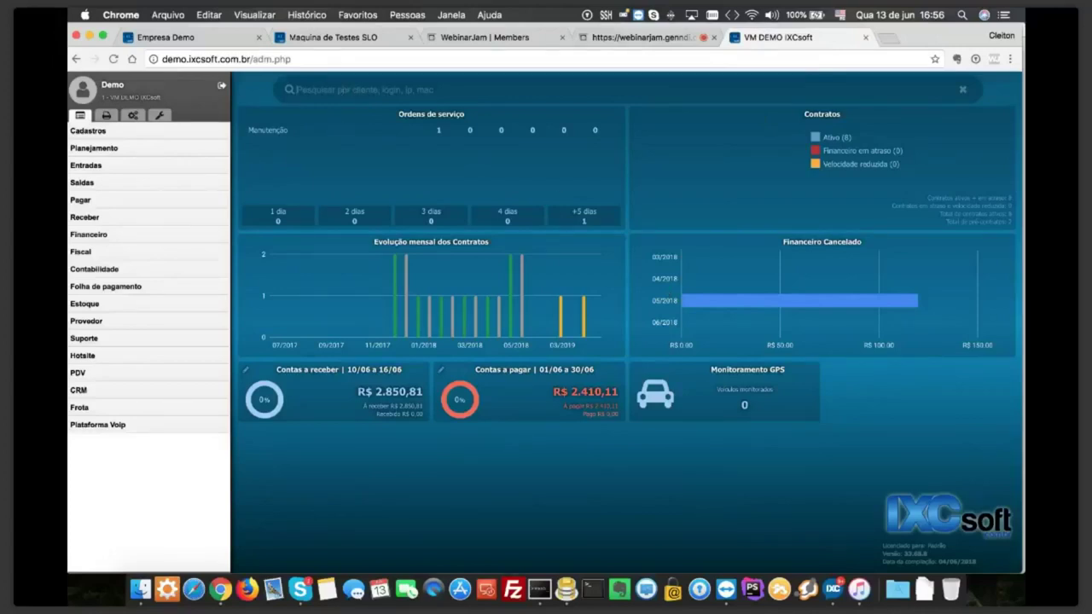
# Start the Atualizar software update of the demo system to the current version 34.14.6 and return to the Empresa Demo page
pyautogui.rightClick(509, 508)
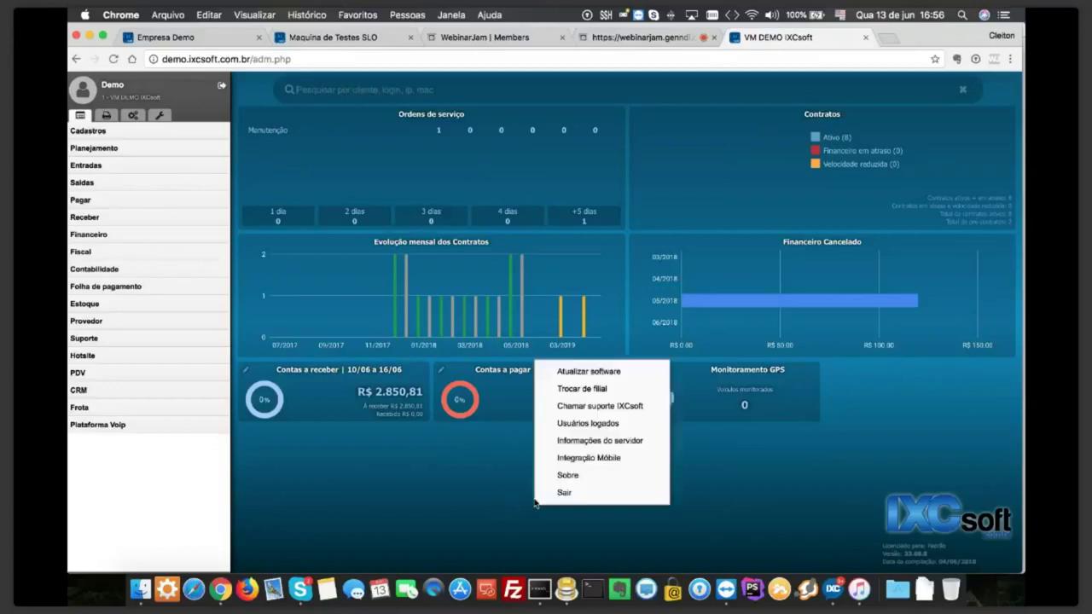
pyautogui.click(443, 506)
pyautogui.rightClick(556, 492)
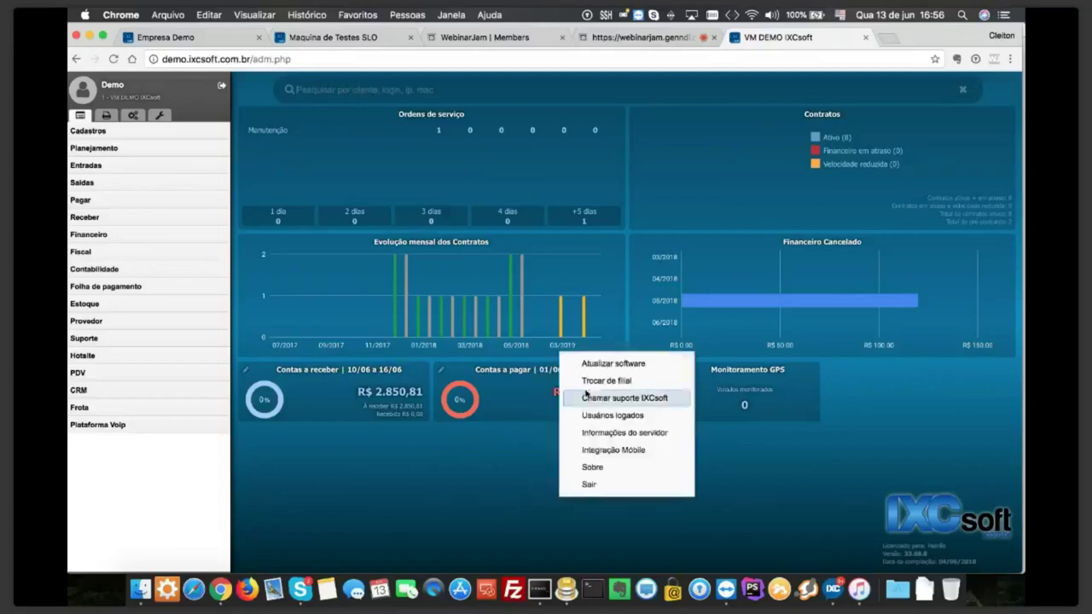
pyautogui.click(596, 365)
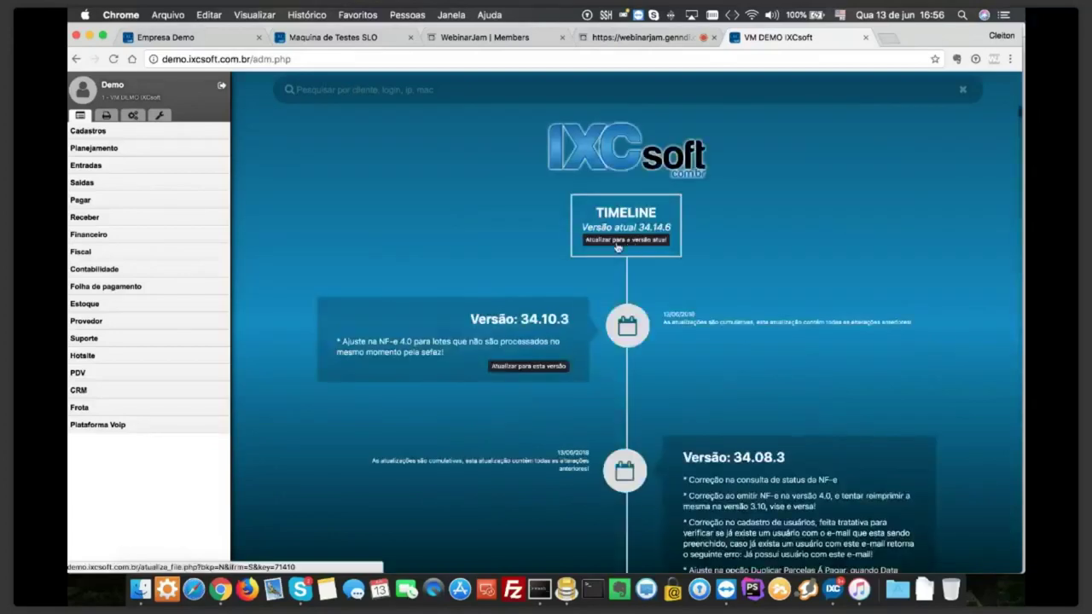
pyautogui.click(618, 240)
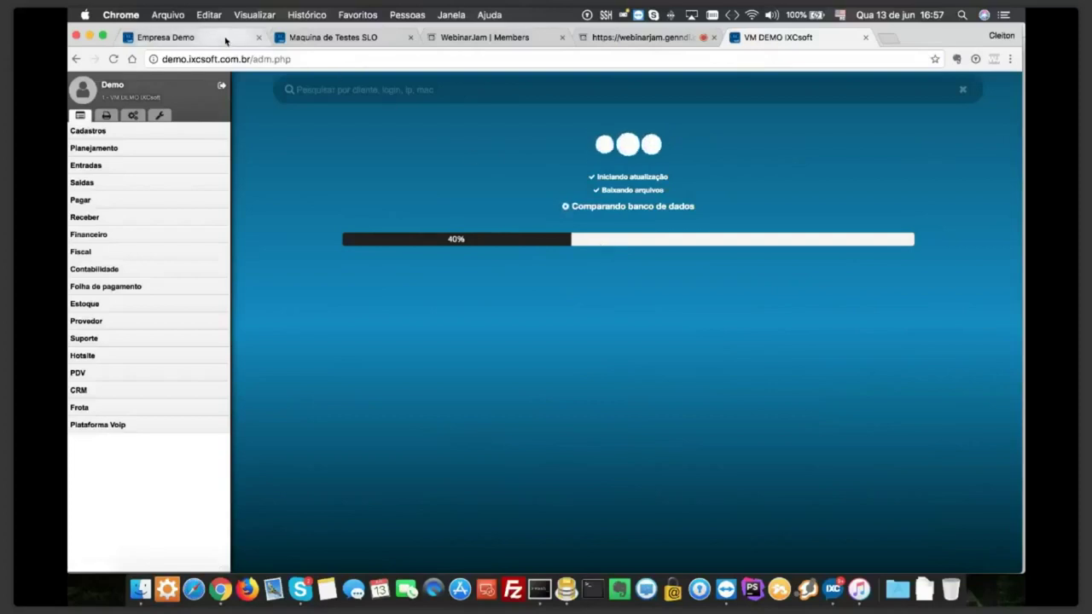
pyautogui.click(179, 37)
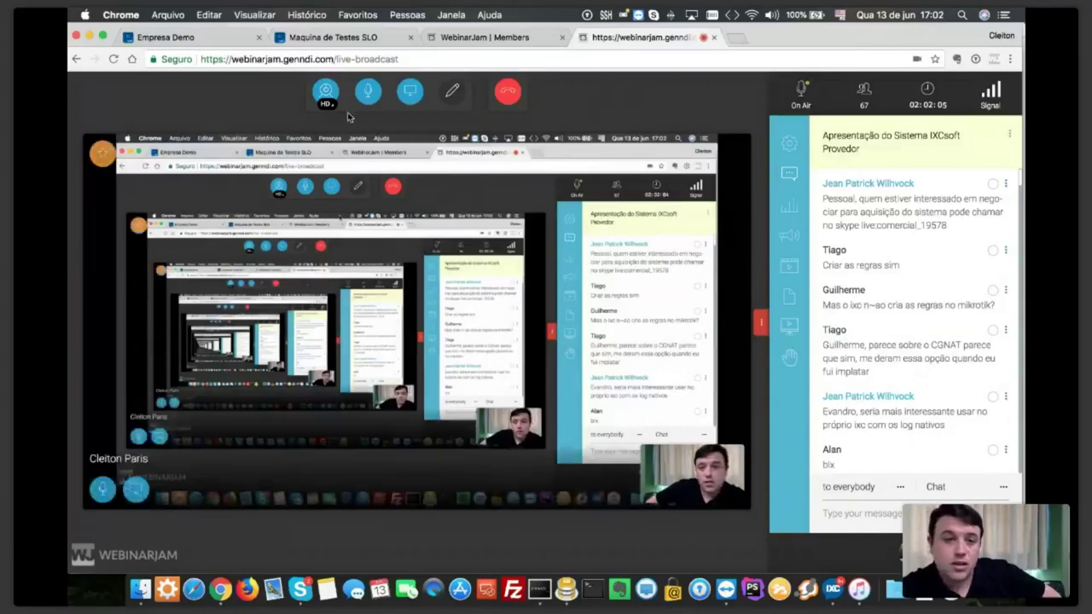
# Turn off the webcam in the WebinarJam broadcast and switch back to the Empresa Demo page
pyautogui.click(326, 97)
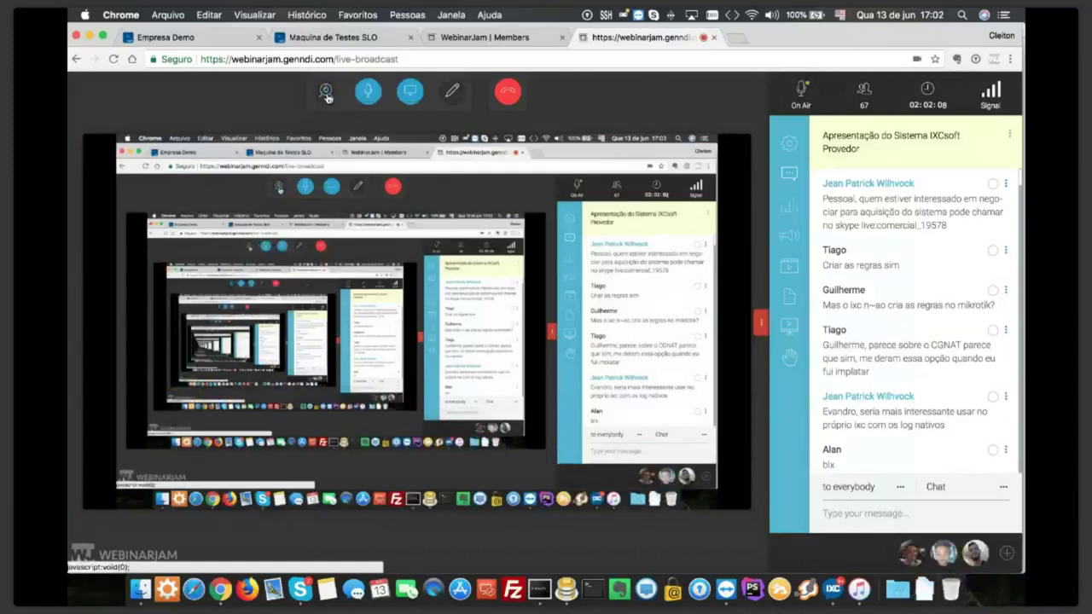
pyautogui.press('super+1')
# Show the Configurações do sistema options and view the Rotinas financeiro and Gerar financeiro contratos screens
pyautogui.click(133, 117)
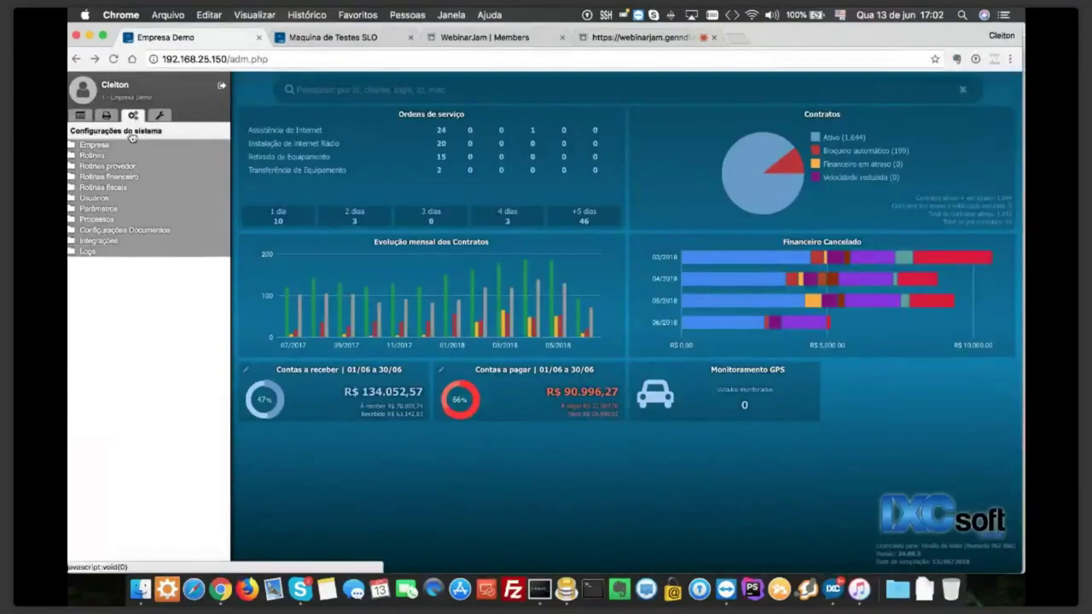
pyautogui.click(119, 179)
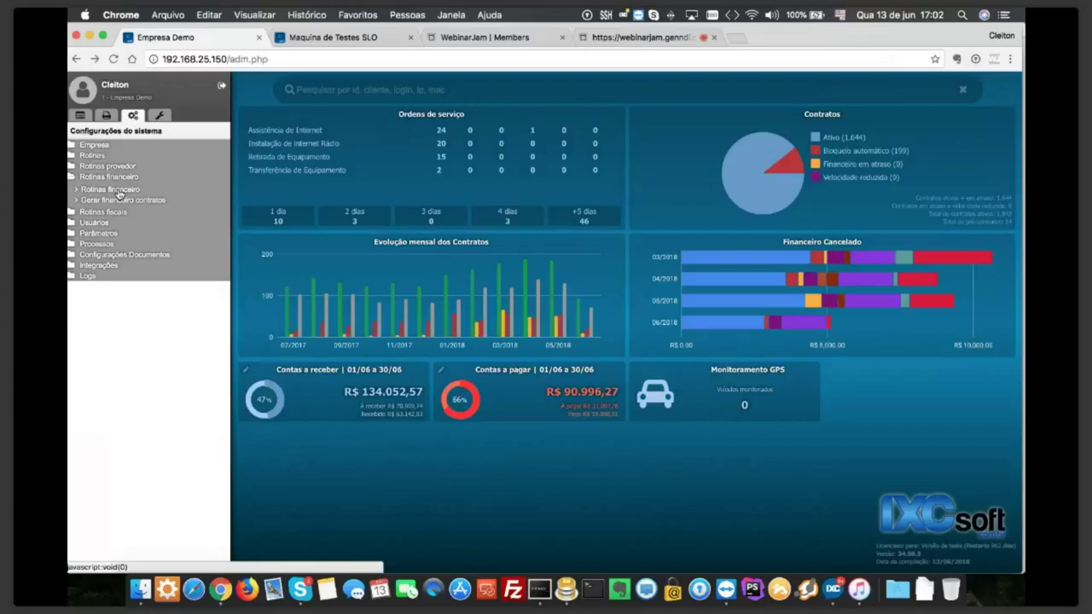
pyautogui.click(118, 190)
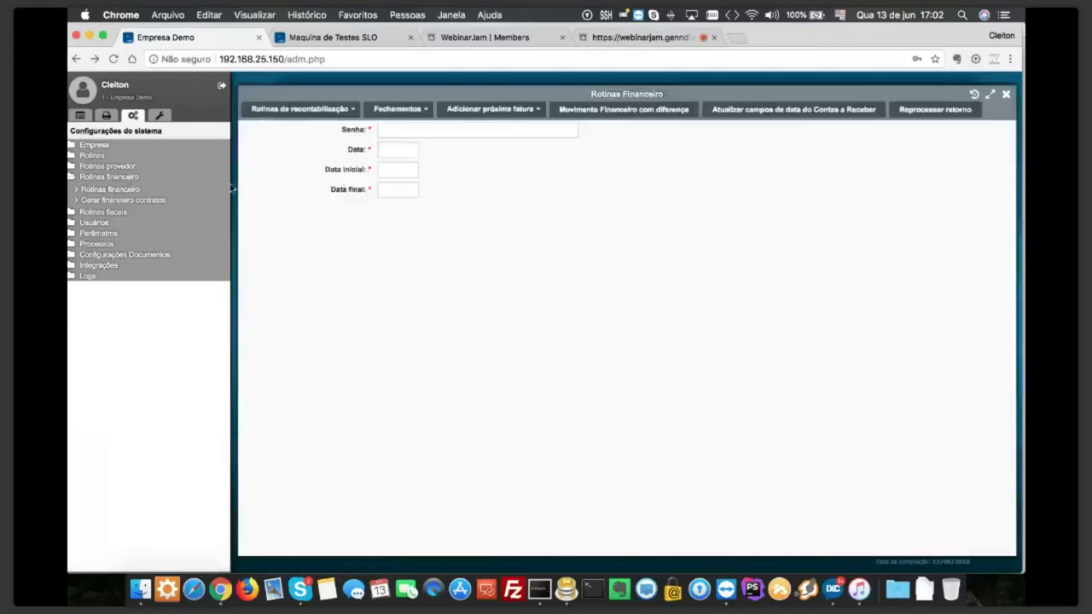
pyautogui.click(133, 201)
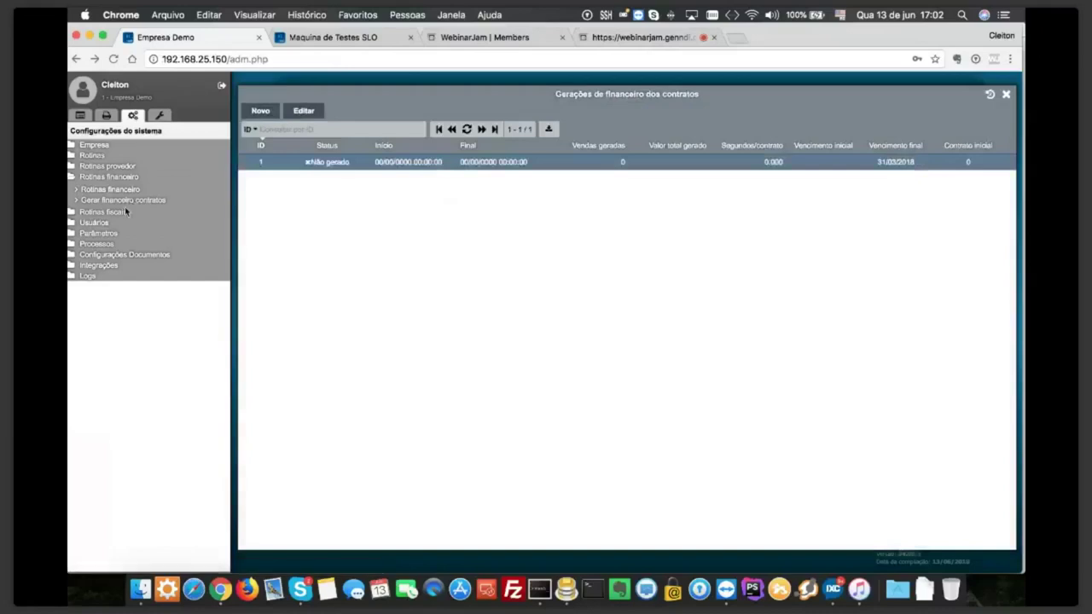
# Expand the Rotinas provedor options and view the Rotinas provedor and Alteração de status de acesso screens
pyautogui.click(118, 166)
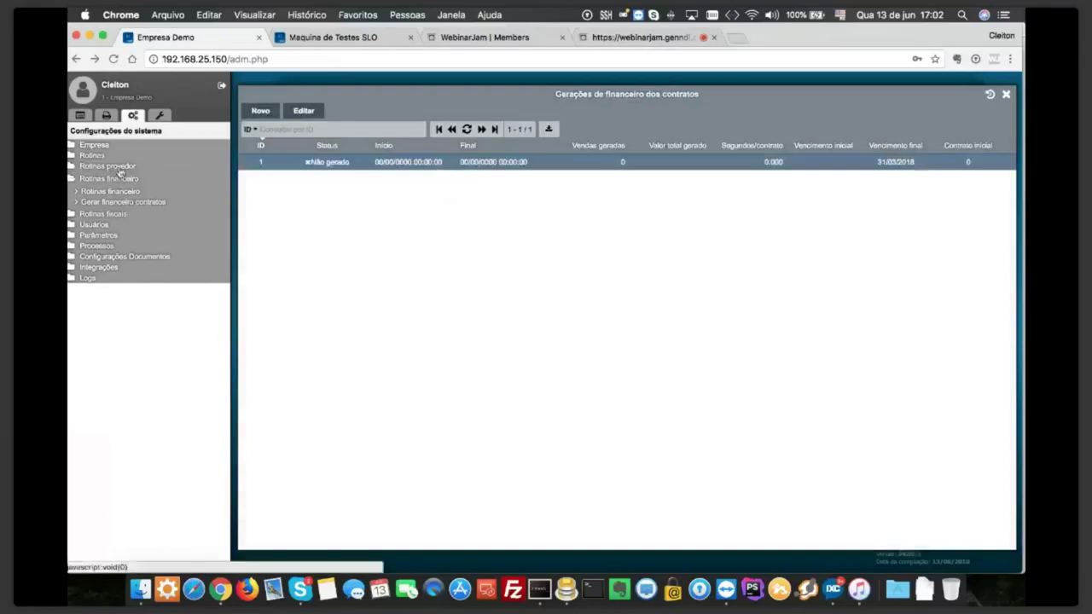
pyautogui.click(115, 179)
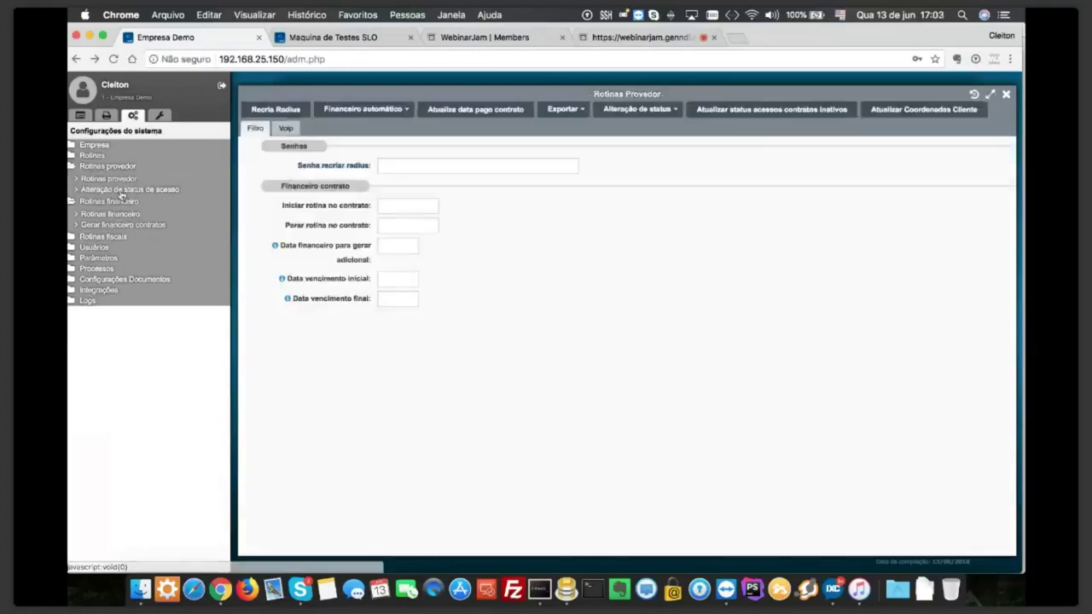
pyautogui.click(121, 191)
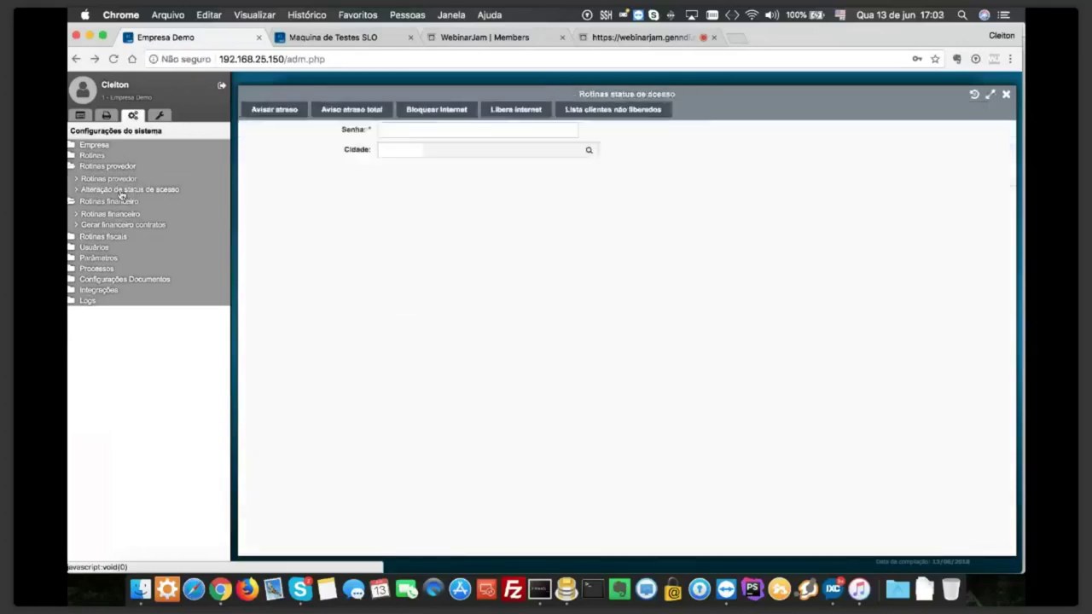
# Collapse the Rotinas provedor group, start a new record in Gerar financeiro contratos and show its Filtros settings
pyautogui.click(121, 166)
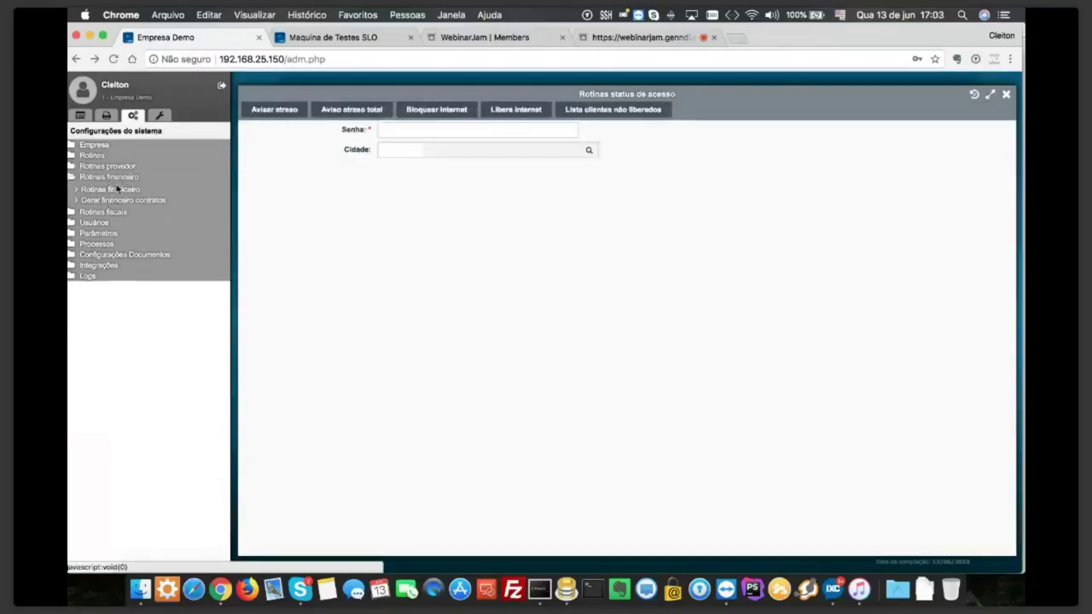
pyautogui.click(145, 203)
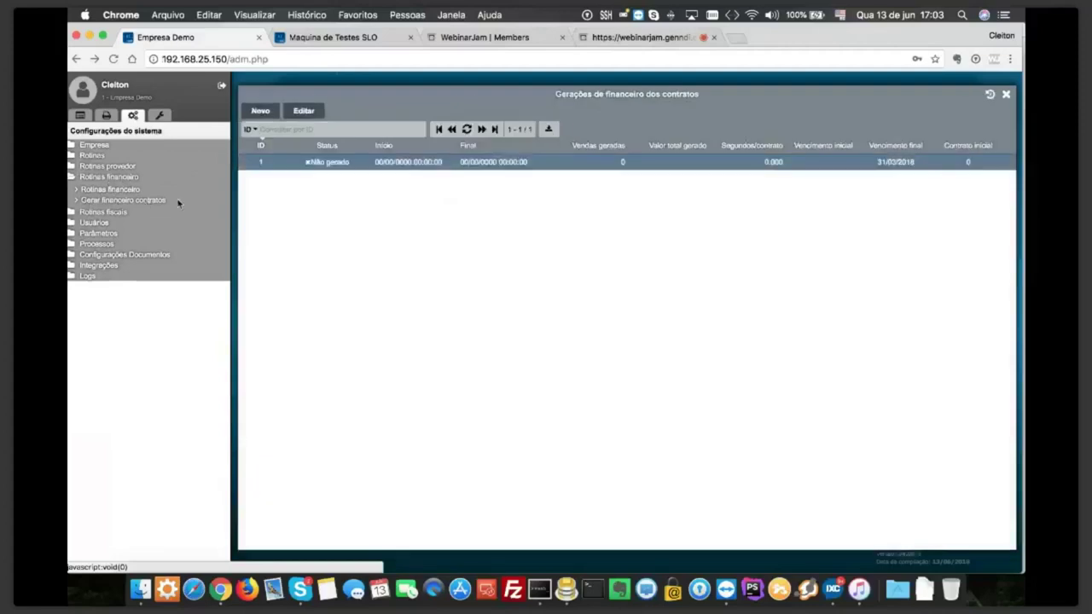
pyautogui.click(257, 111)
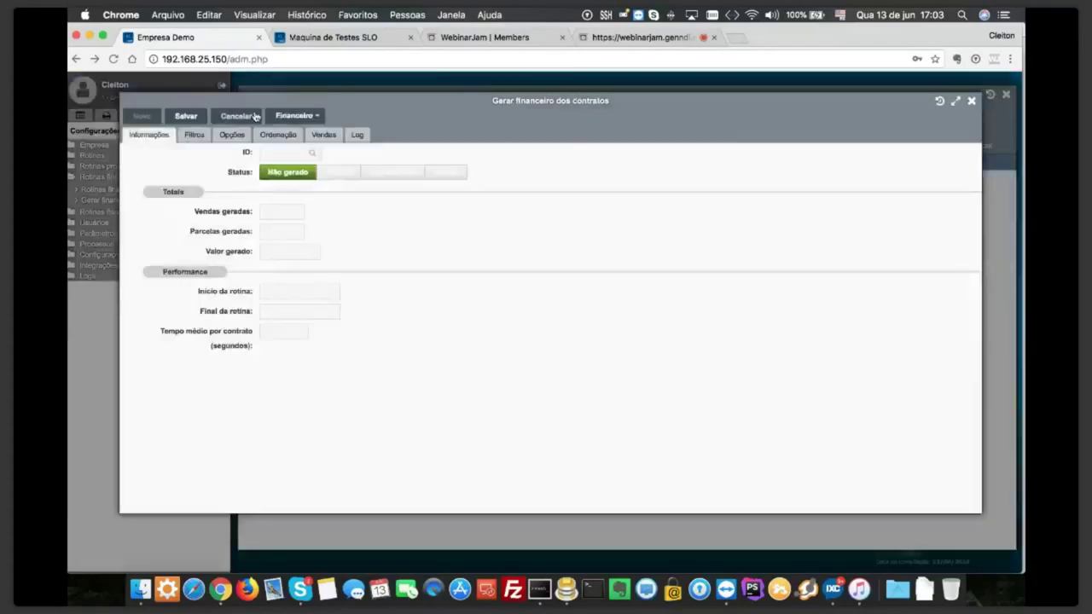
pyautogui.click(191, 136)
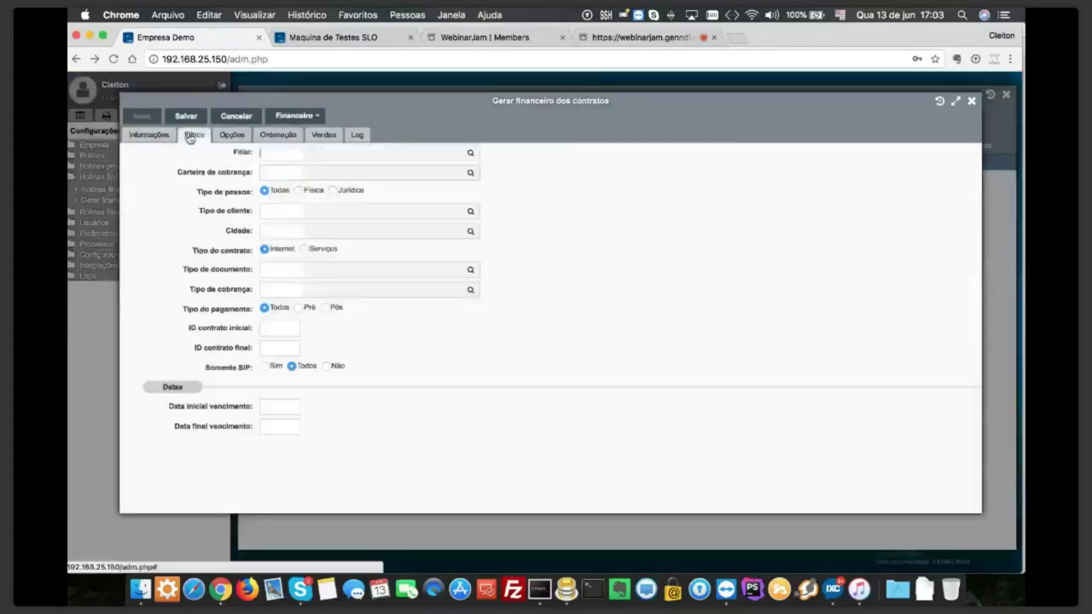
pyautogui.click(260, 159)
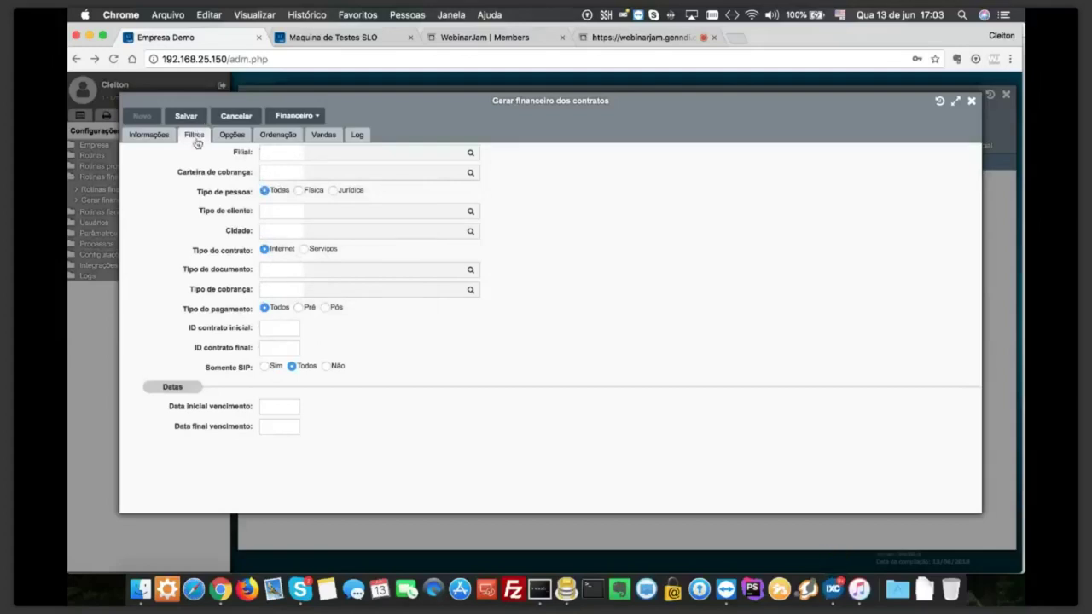
# Set Data final vencimento to 30/06/2018 in the new generation record and save it
pyautogui.click(274, 425)
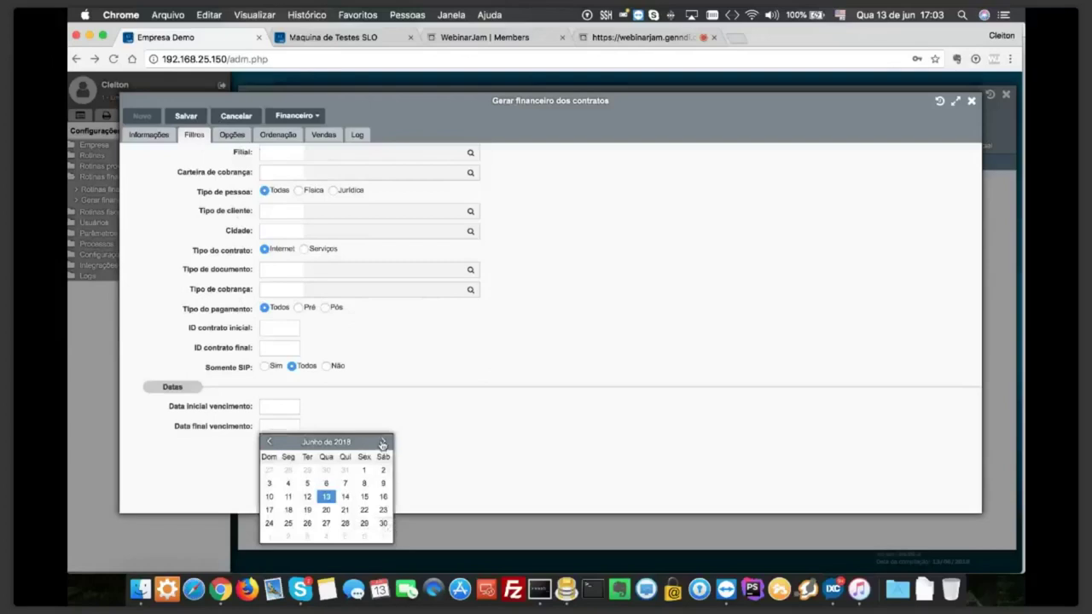
pyautogui.click(383, 442)
pyautogui.click(269, 441)
pyautogui.click(382, 526)
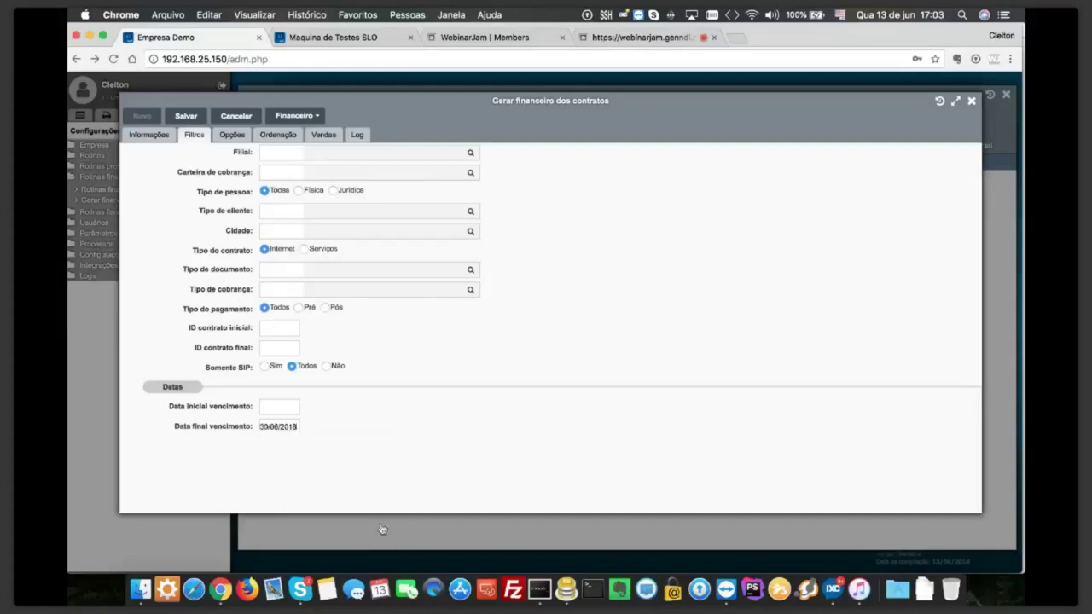
pyautogui.click(286, 428)
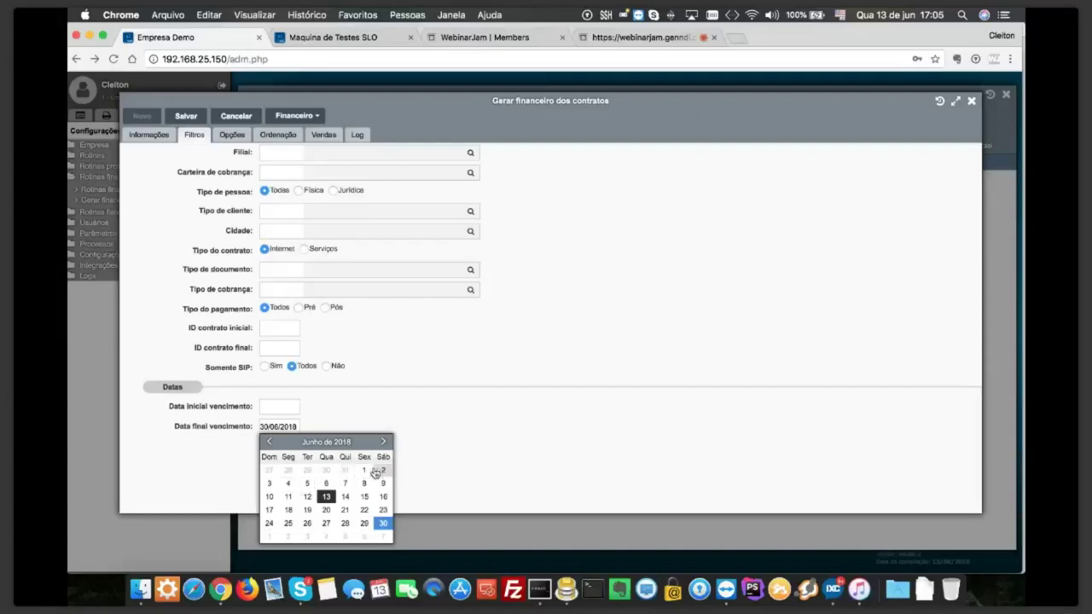
pyautogui.click(339, 422)
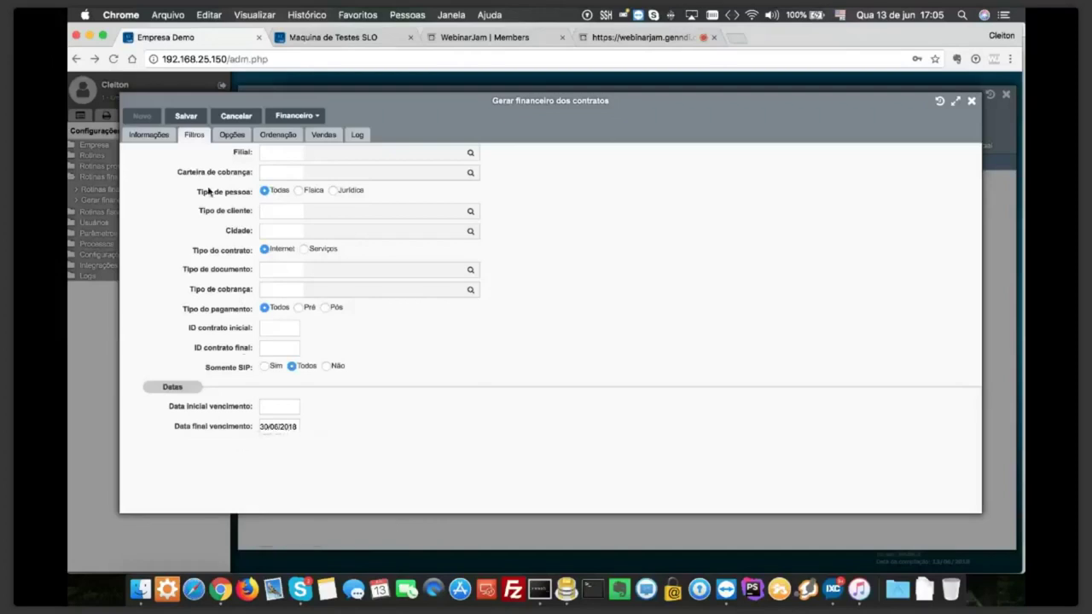
pyautogui.click(193, 117)
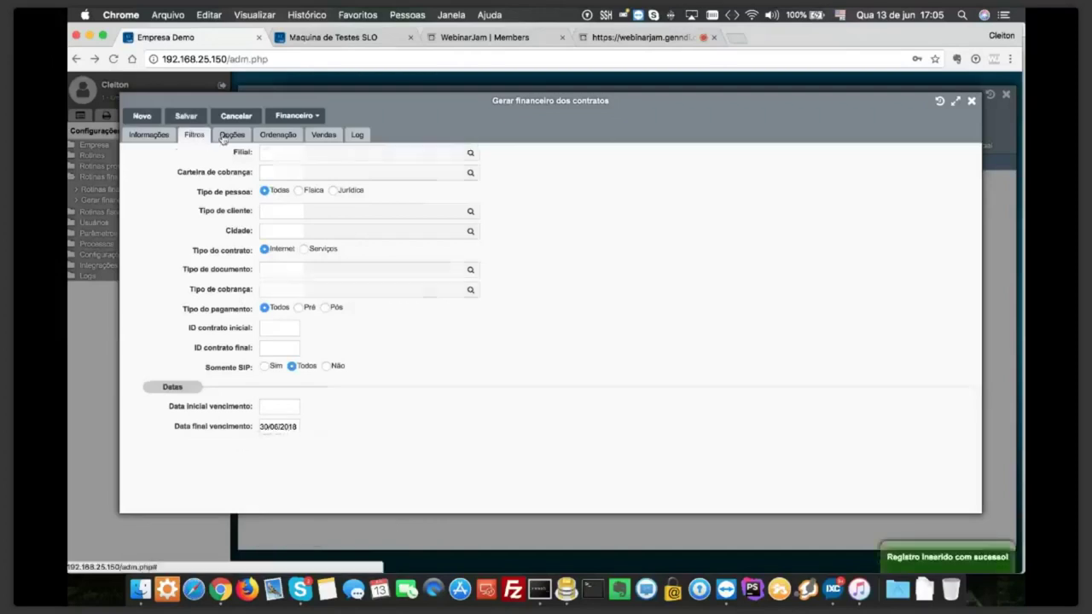
# Review the record's Opções, Filtros, Vendas and Ordenação settings and save it again
pyautogui.click(223, 136)
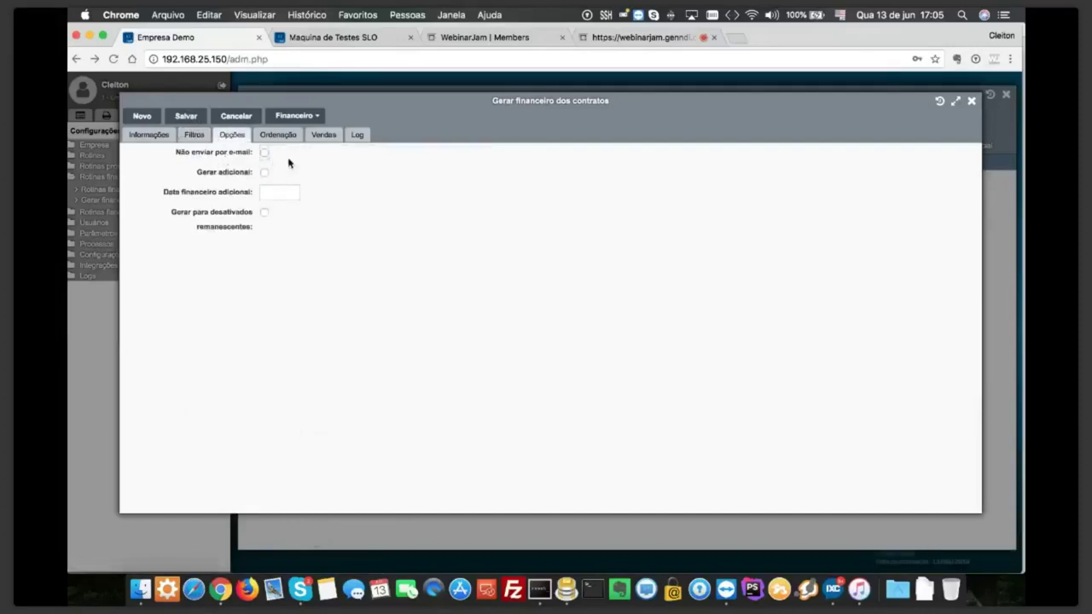
pyautogui.click(193, 137)
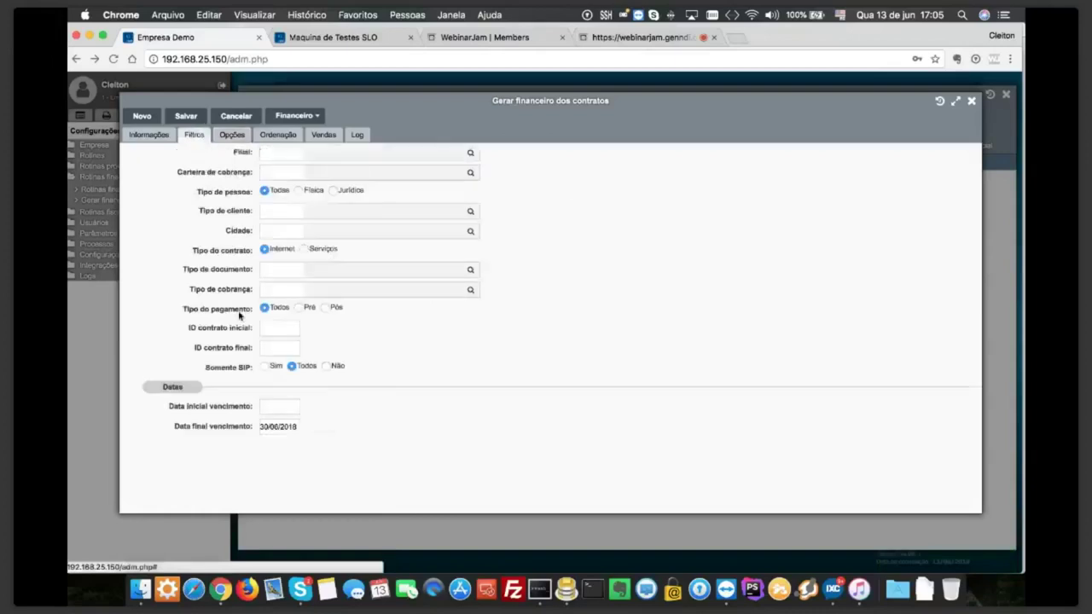
pyautogui.click(261, 138)
pyautogui.click(315, 141)
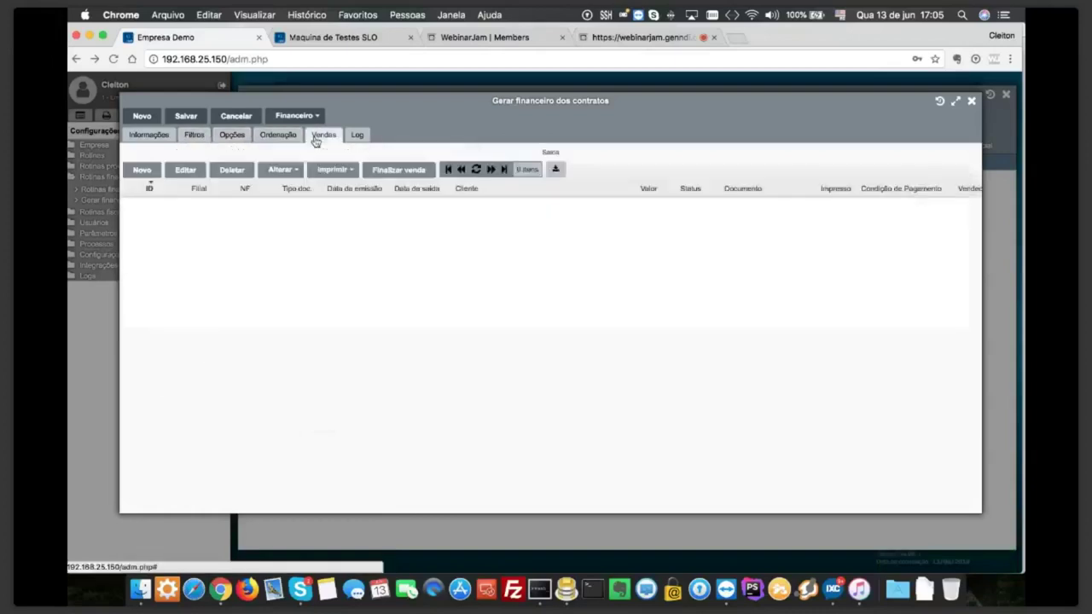
pyautogui.click(292, 139)
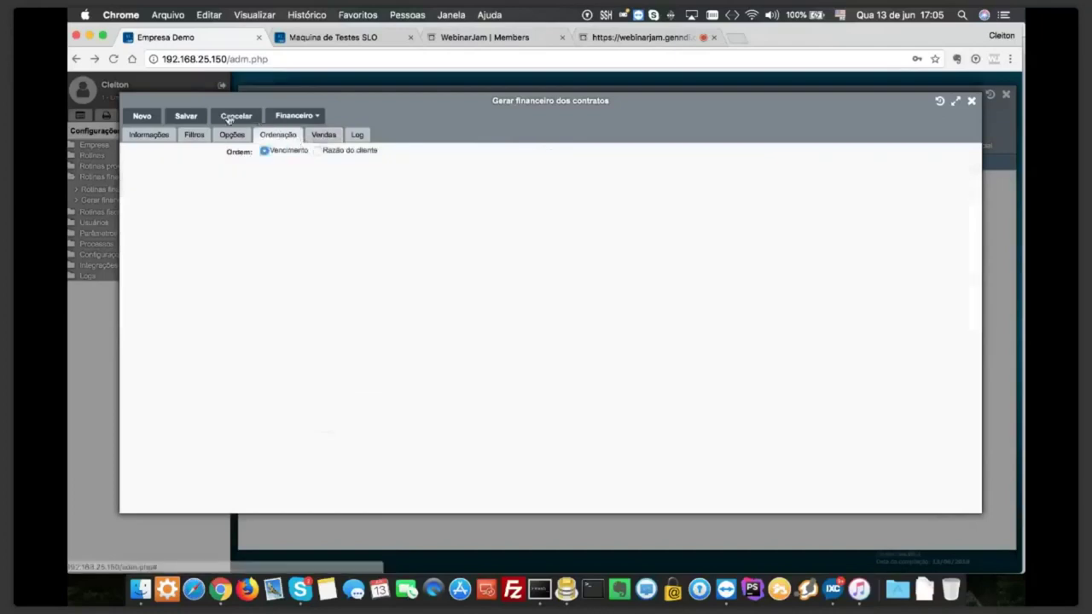
pyautogui.click(185, 116)
# Run Listar for the contracts' financial generation, look through the contract report and close it
pyautogui.click(316, 118)
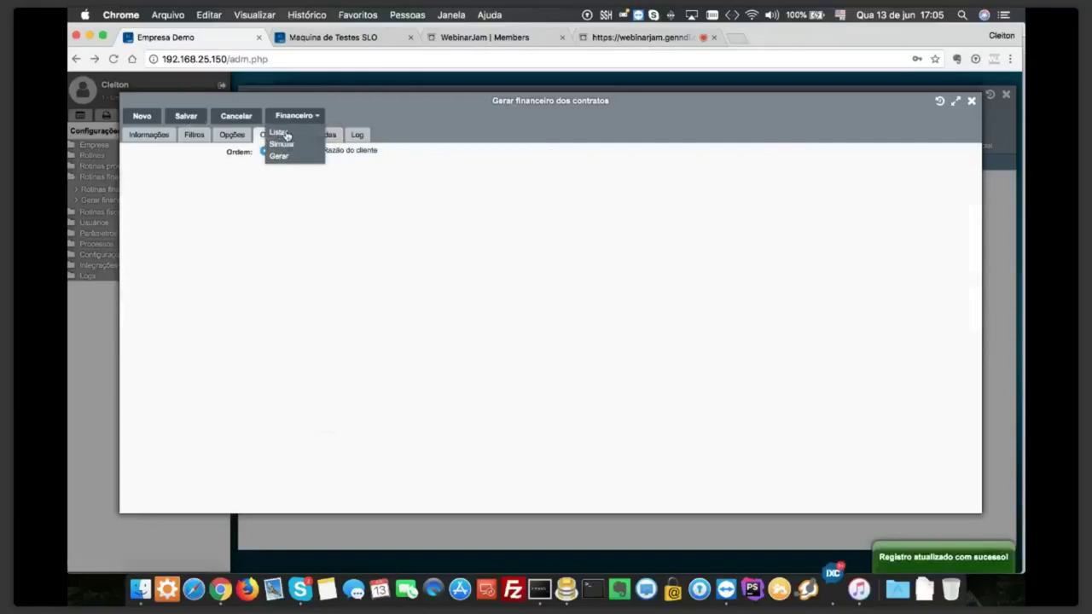
pyautogui.click(286, 135)
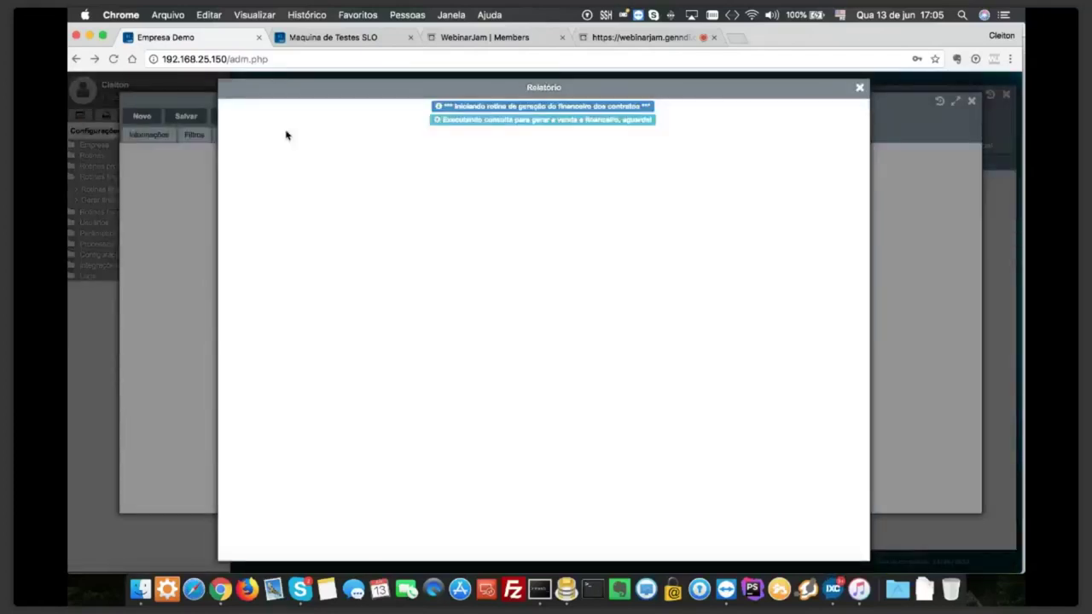
pyautogui.scroll(-20, 515, 362)
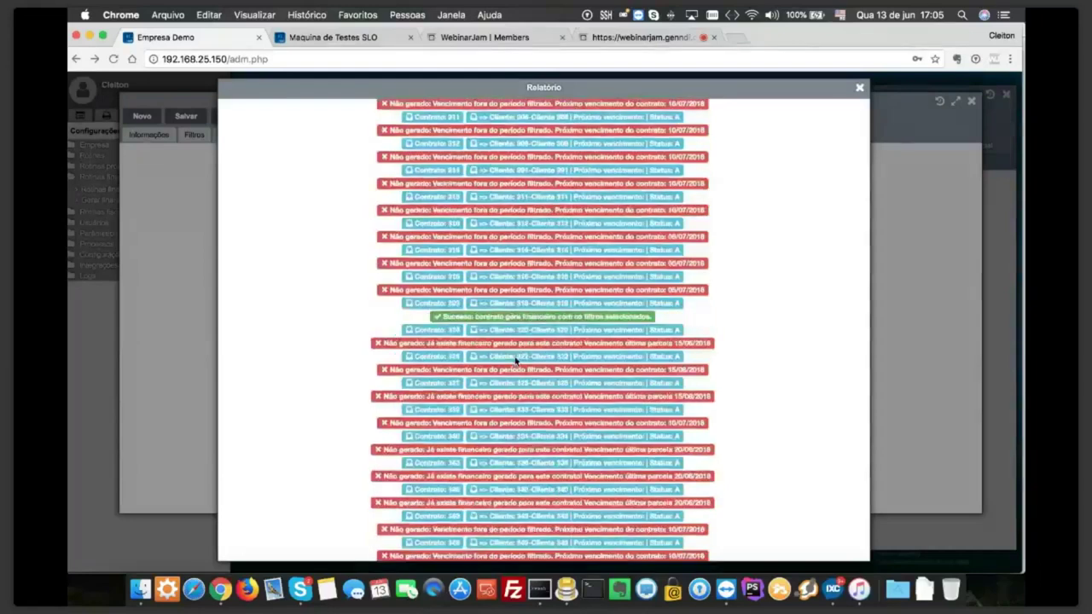
pyautogui.scroll(2, 515, 361)
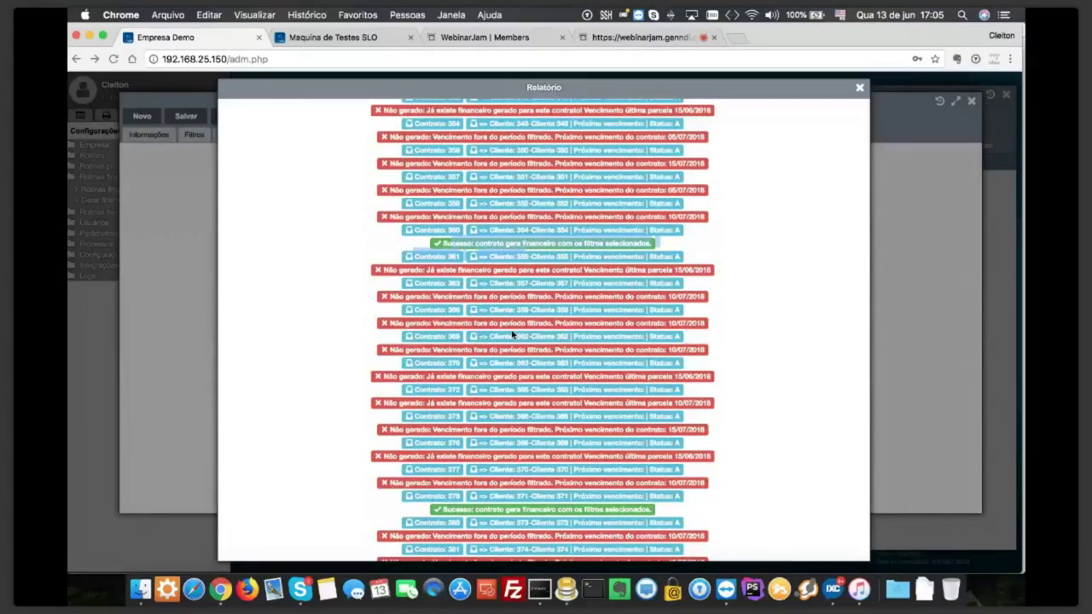
pyautogui.scroll(-20, 513, 334)
pyautogui.scroll(3, 483, 312)
pyautogui.click(859, 87)
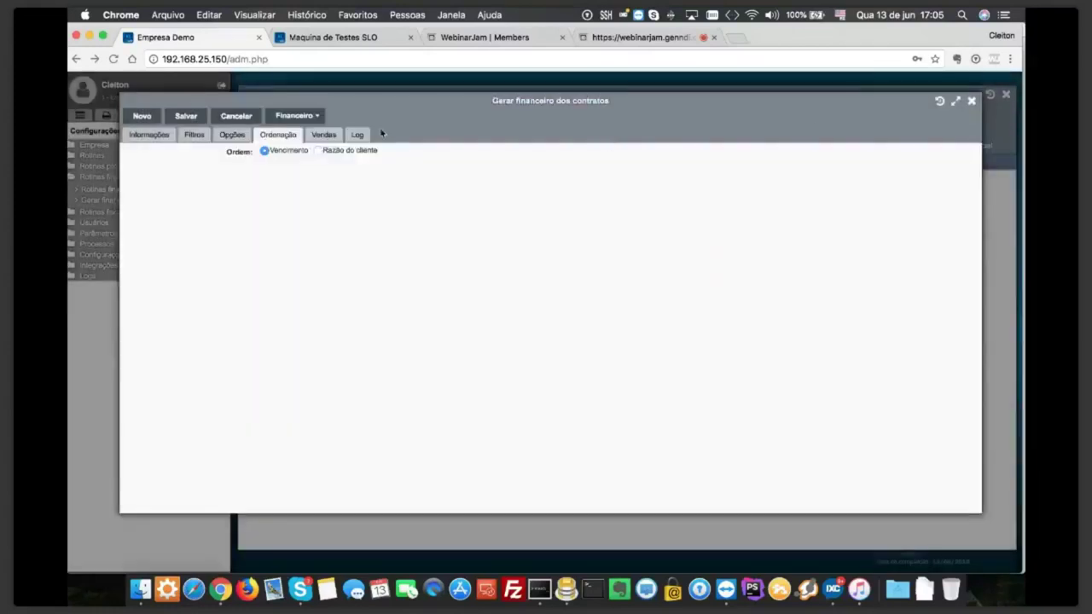
# Run Simular for the financial generation, examine the report's contract entries and total sales value, and close it
pyautogui.click(294, 121)
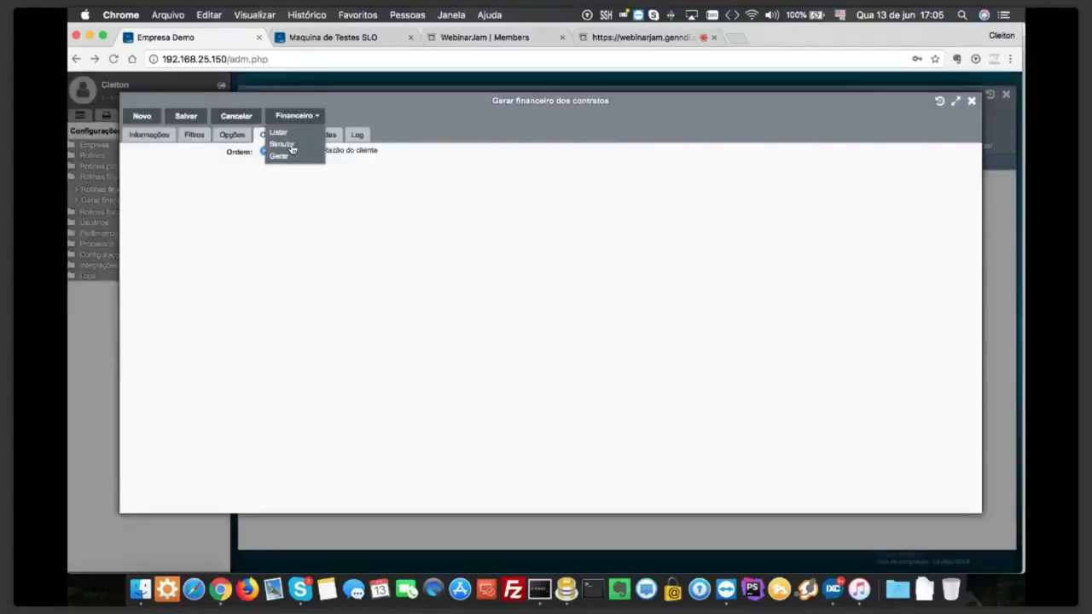
pyautogui.click(282, 144)
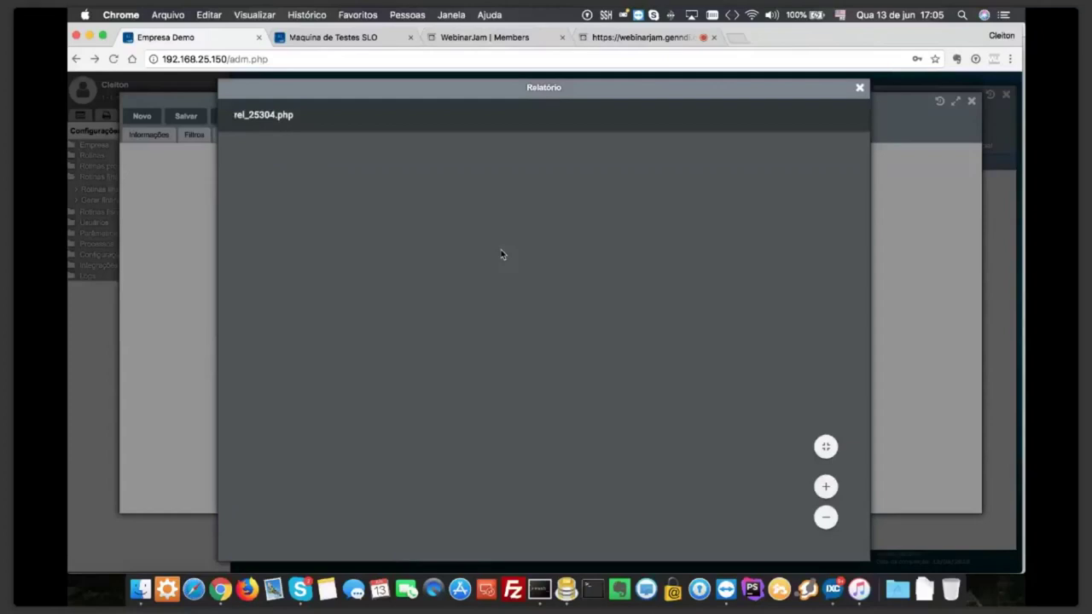
pyautogui.scroll(-3, 536, 372)
pyautogui.scroll(-6, 537, 373)
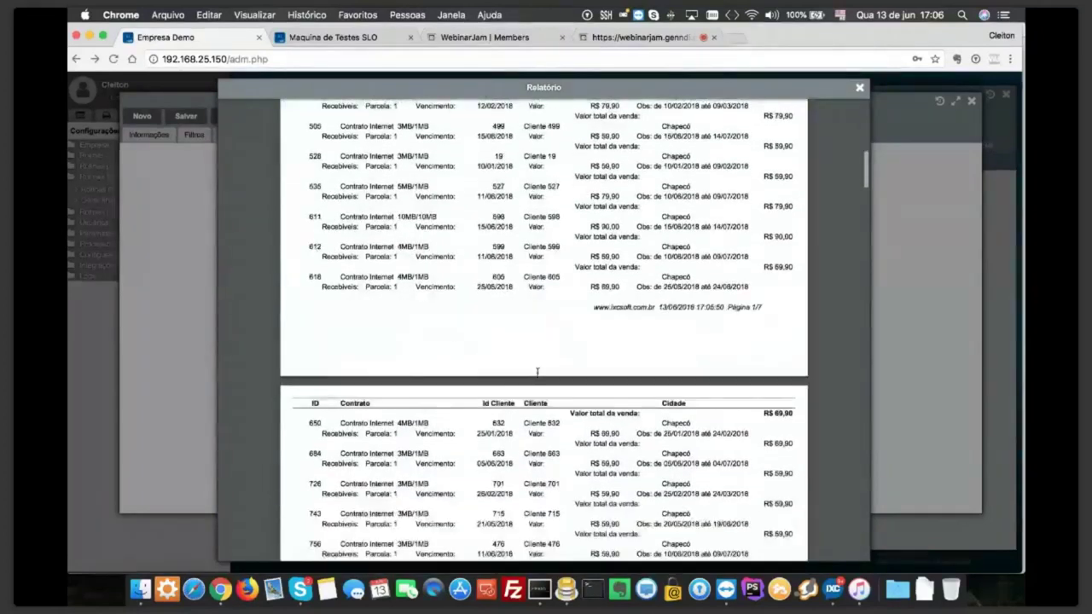
pyautogui.scroll(-5, 537, 372)
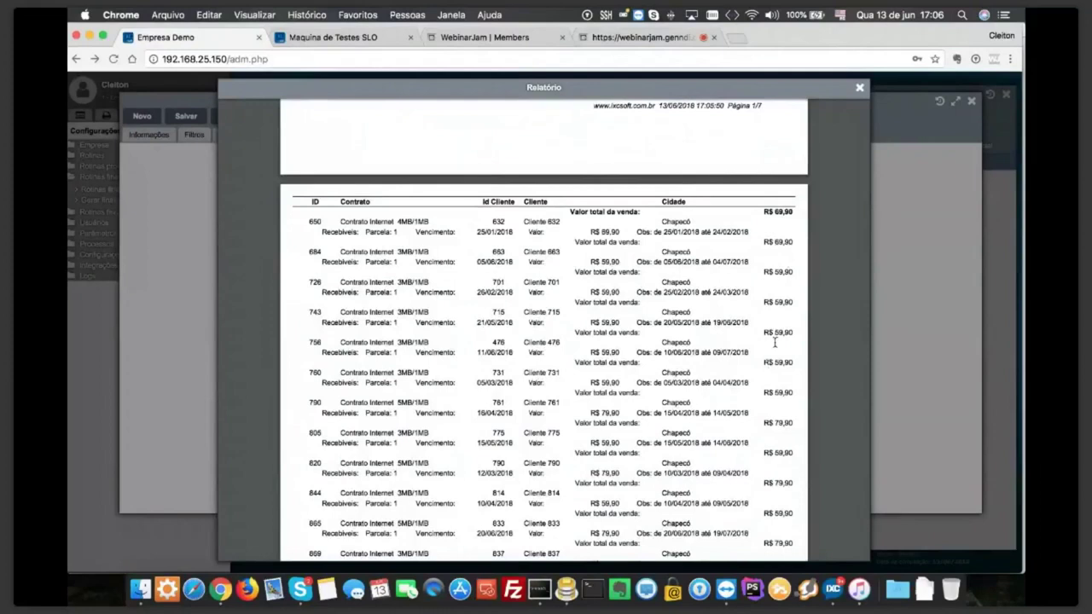
pyautogui.press('End')
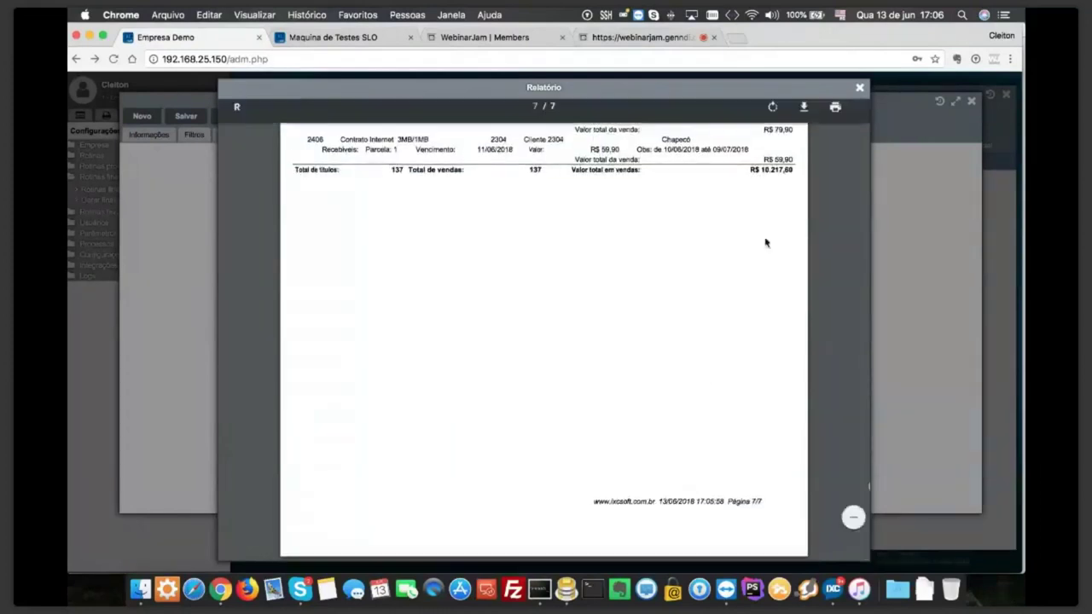
pyautogui.moveTo(751, 168); pyautogui.dragTo(793, 171)
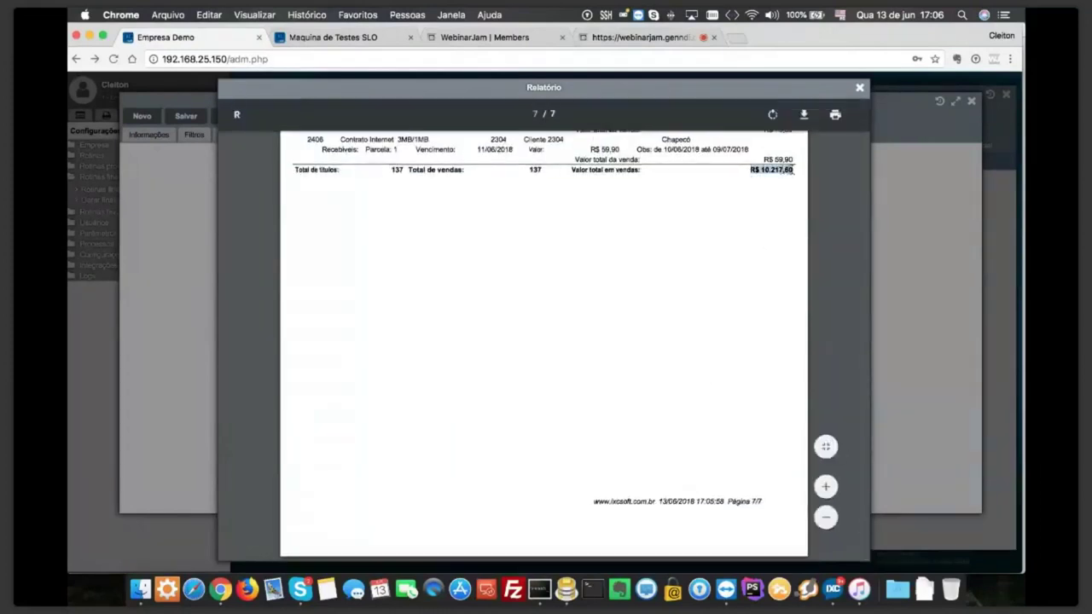
pyautogui.scroll(3, 765, 222)
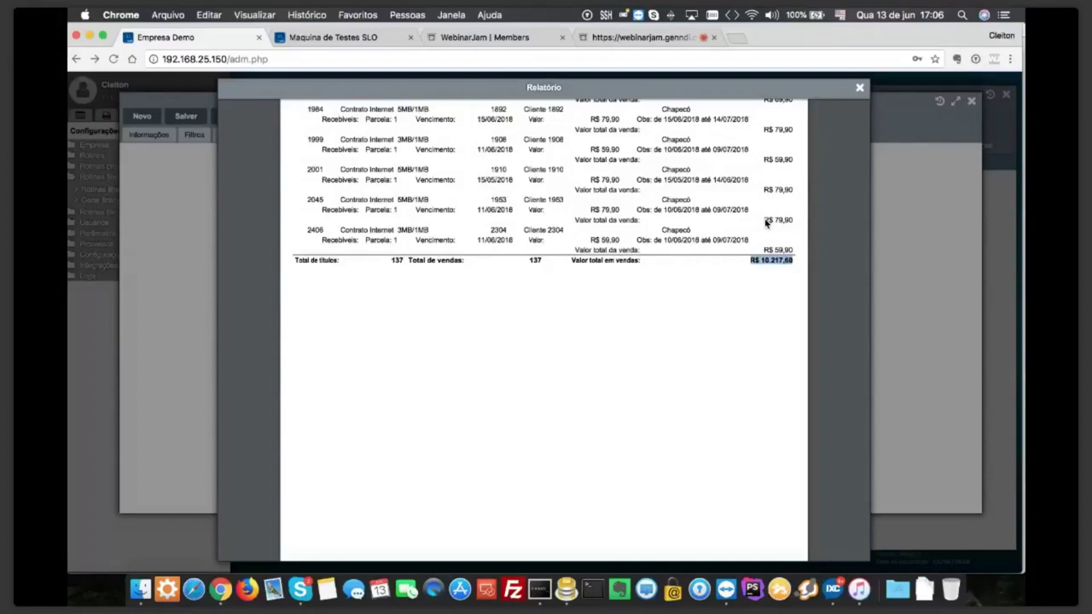
pyautogui.scroll(3, 765, 221)
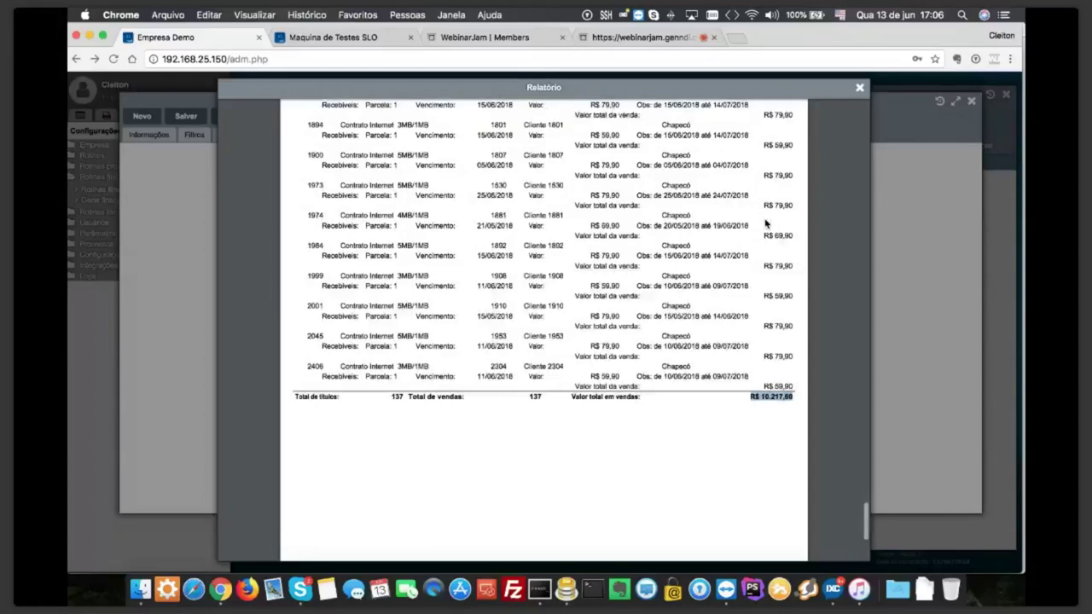
pyautogui.scroll(20, 765, 222)
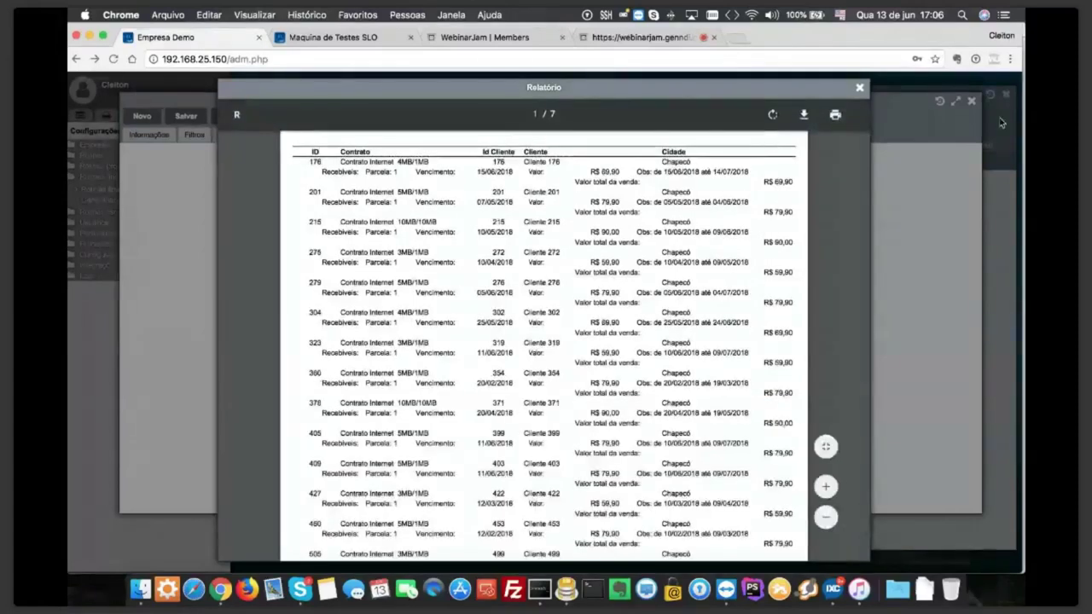
pyautogui.click(860, 87)
# Set the filter's ID contrato inicial to 0 and ID contrato final to 300, and save the record
pyautogui.click(143, 136)
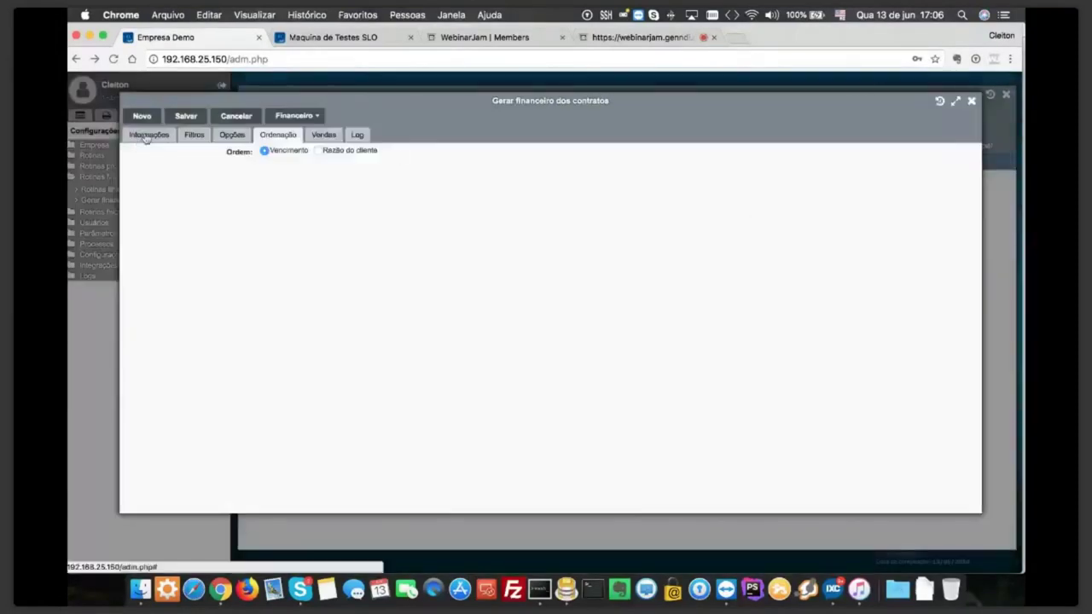
pyautogui.click(194, 137)
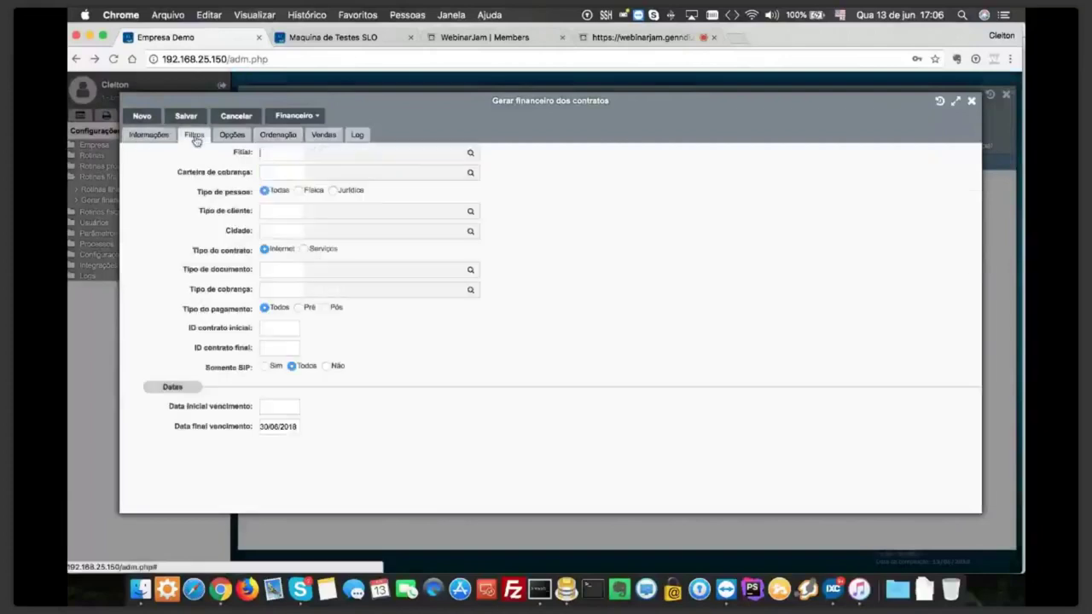
pyautogui.click(270, 327)
pyautogui.write('0')
pyautogui.click(273, 348)
pyautogui.write('0')
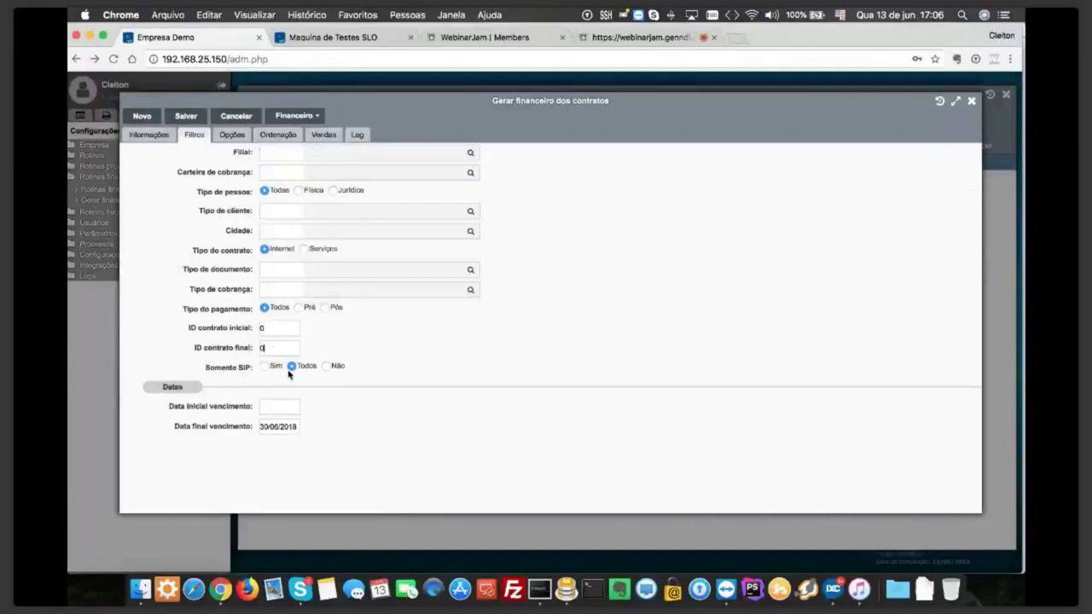
pyautogui.press('BackSpace')
pyautogui.write('300')
pyautogui.click(186, 116)
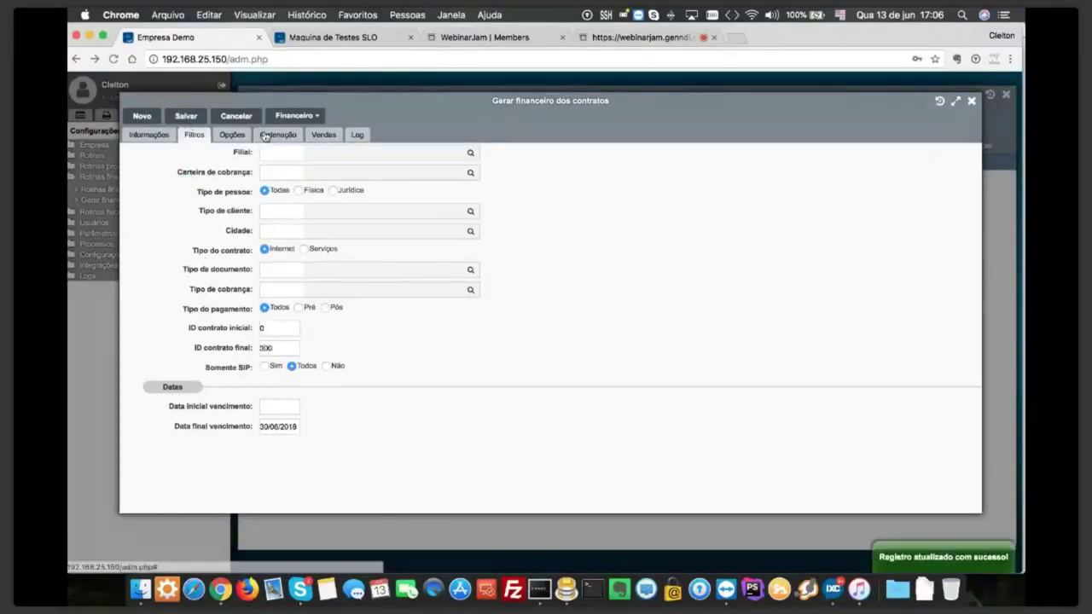
# Simulate the financial generation for the restricted contract ID range, view the report and close it
pyautogui.click(294, 115)
pyautogui.click(285, 147)
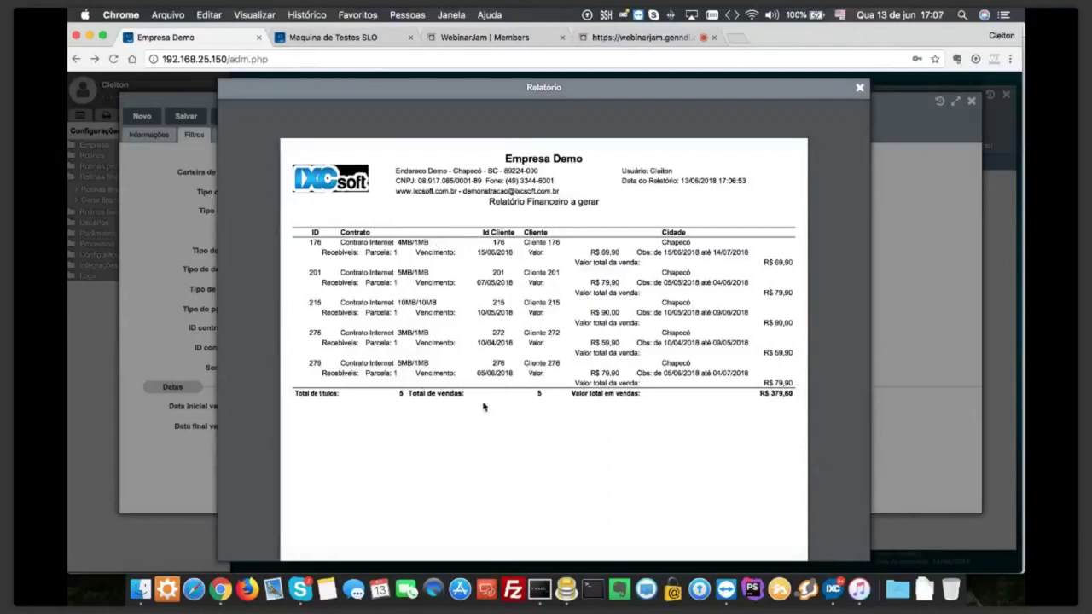
pyautogui.click(859, 88)
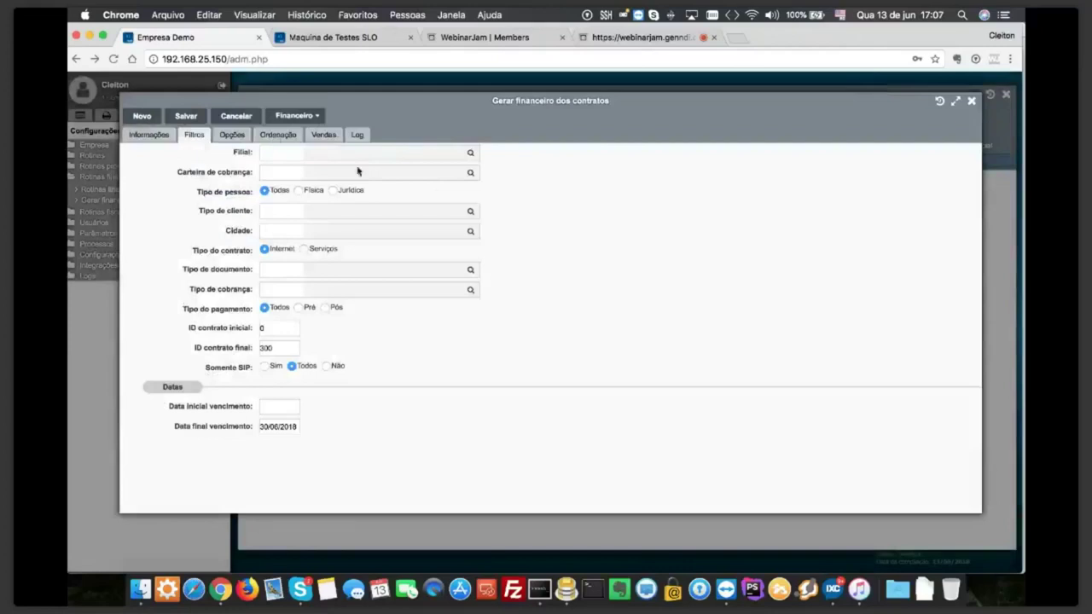
# Run Gerar for the filtered contracts' financial entries, confirm the routine, look through its report and close it
pyautogui.click(309, 120)
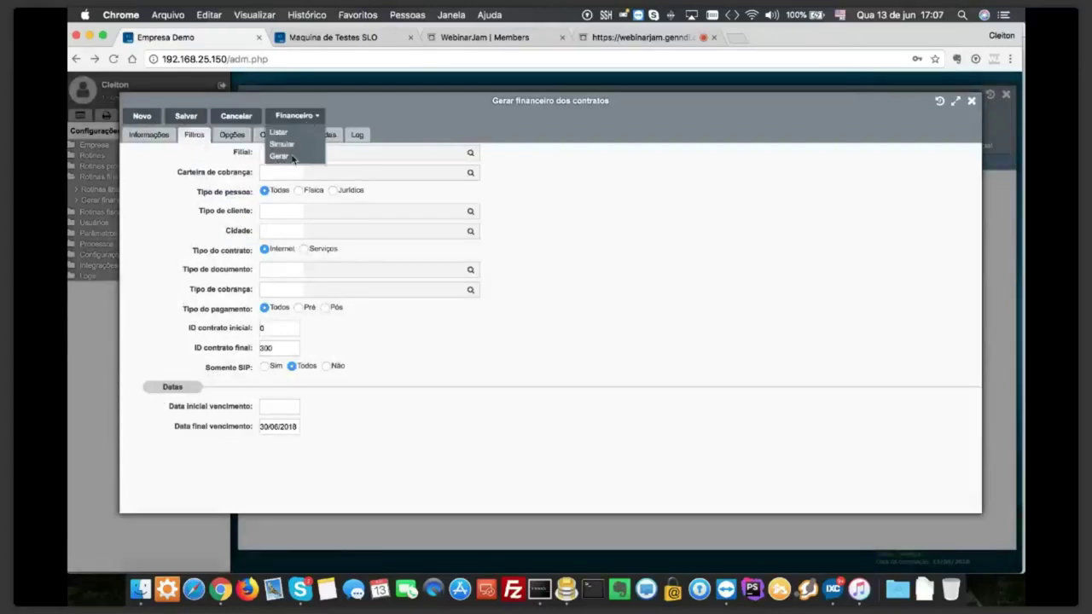
pyautogui.click(293, 159)
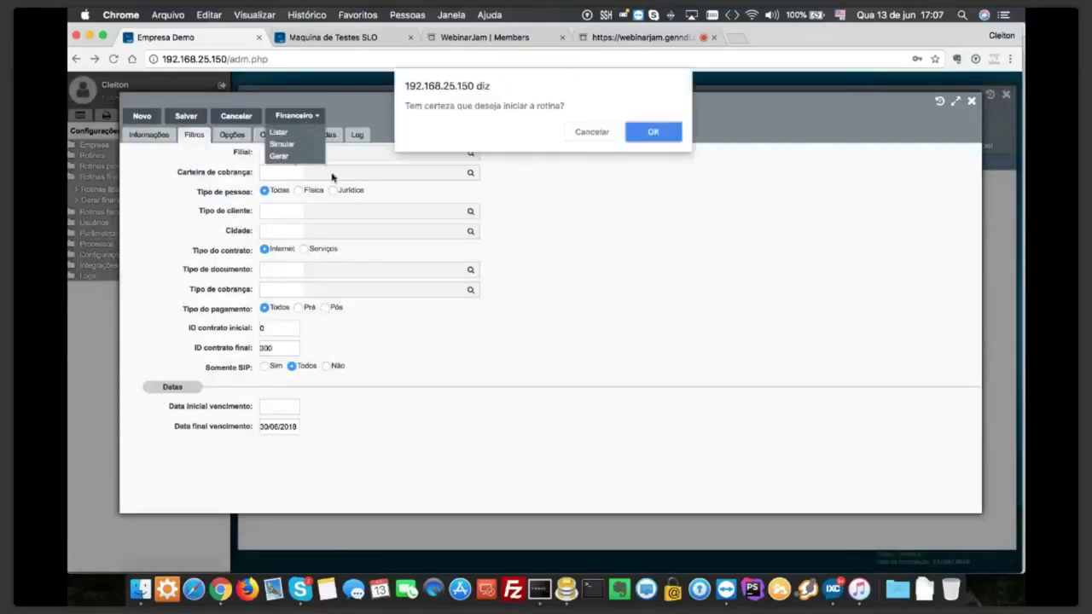
pyautogui.click(665, 139)
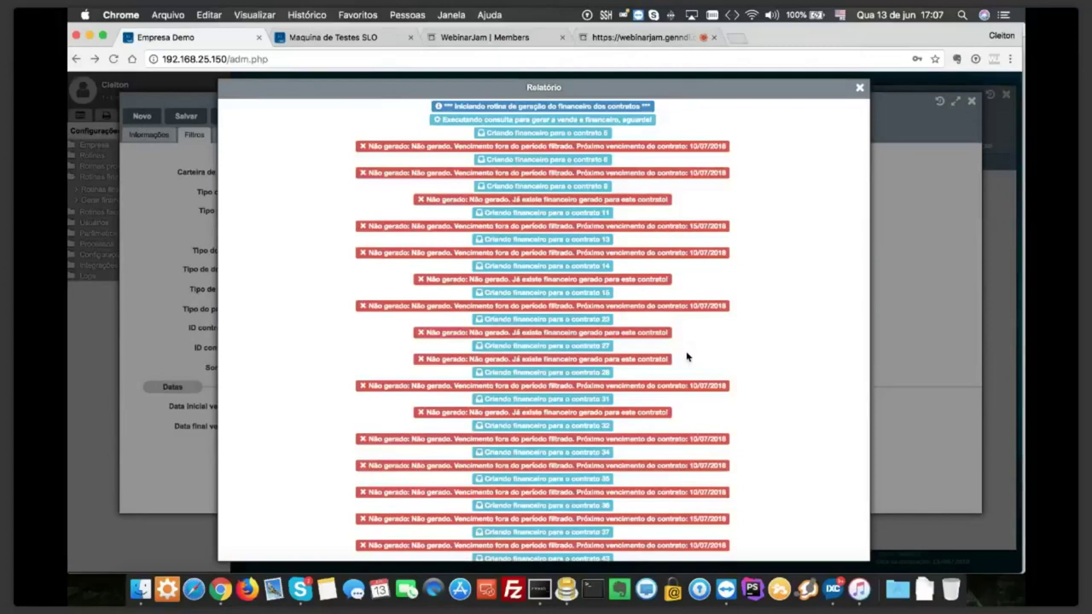
pyautogui.scroll(-20, 687, 357)
pyautogui.scroll(-15, 495, 393)
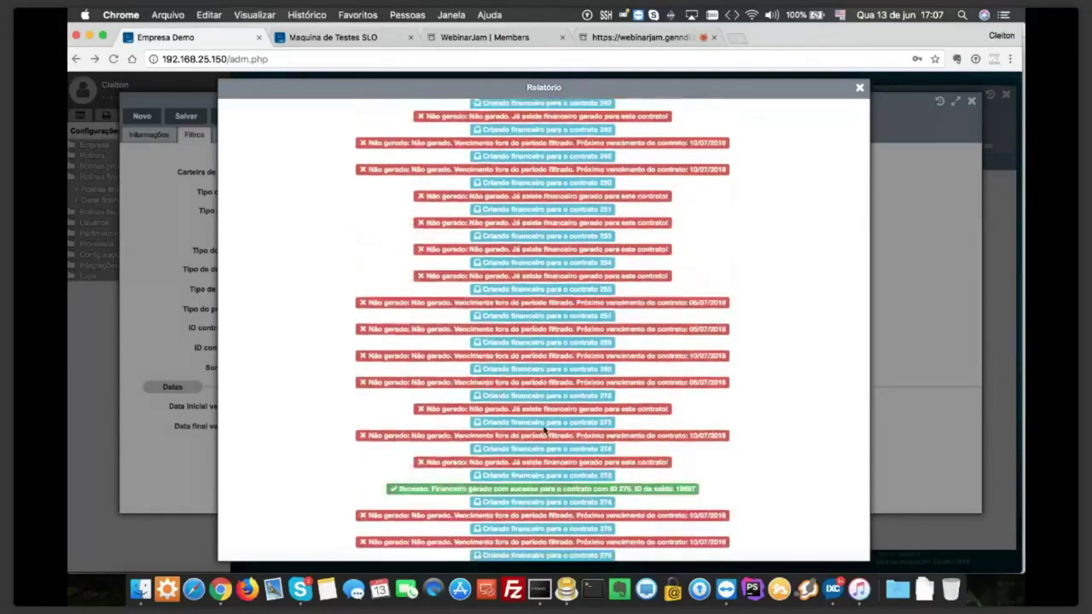
pyautogui.scroll(-5, 546, 429)
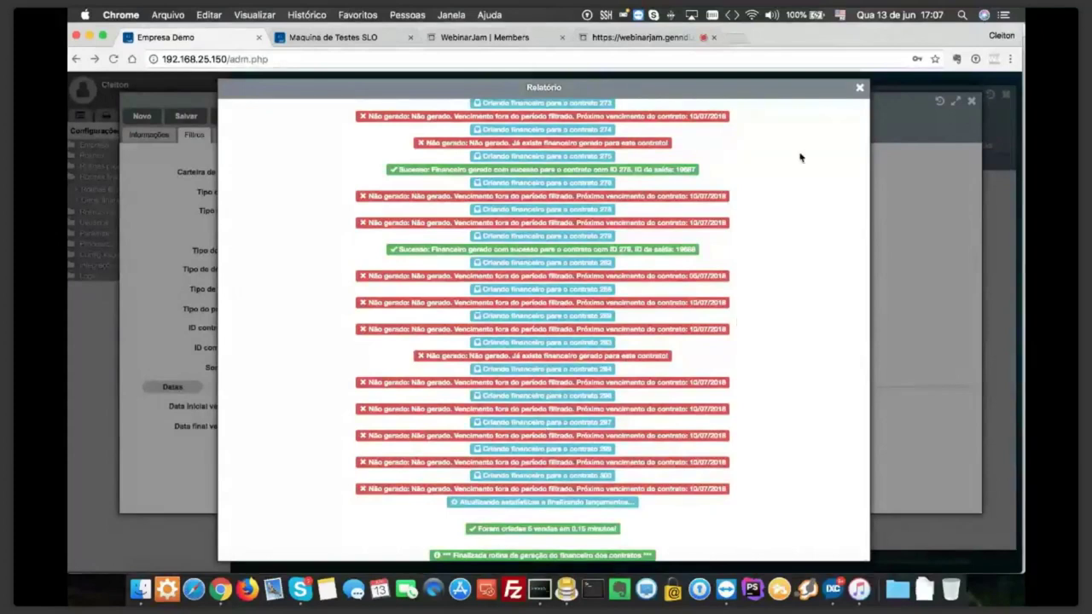
pyautogui.click(860, 88)
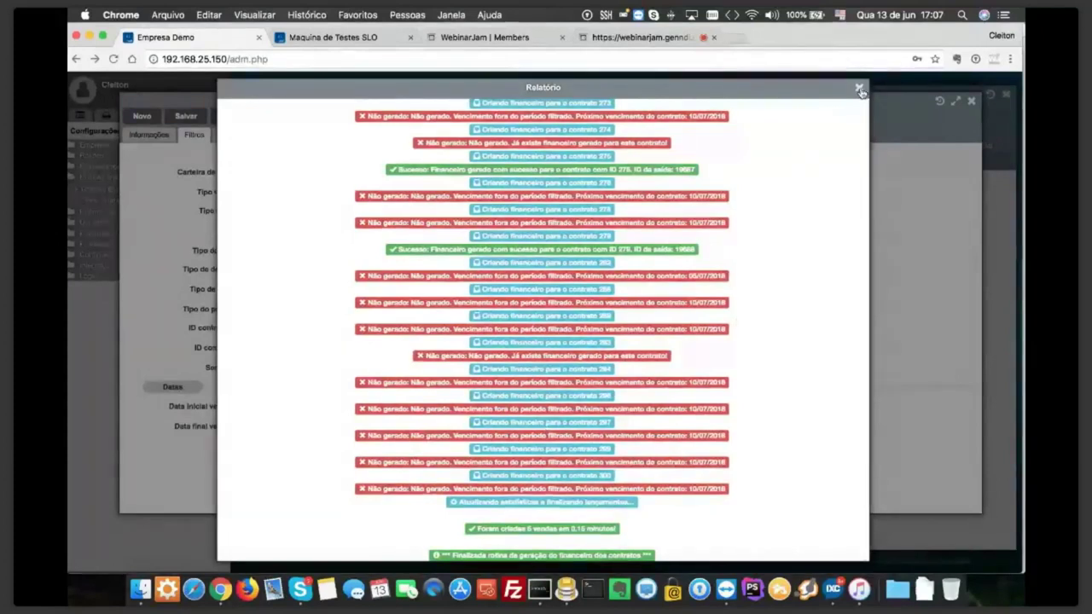
# Close the generation record, refresh the list of financial generations and review the newest entry's columns
pyautogui.click(972, 101)
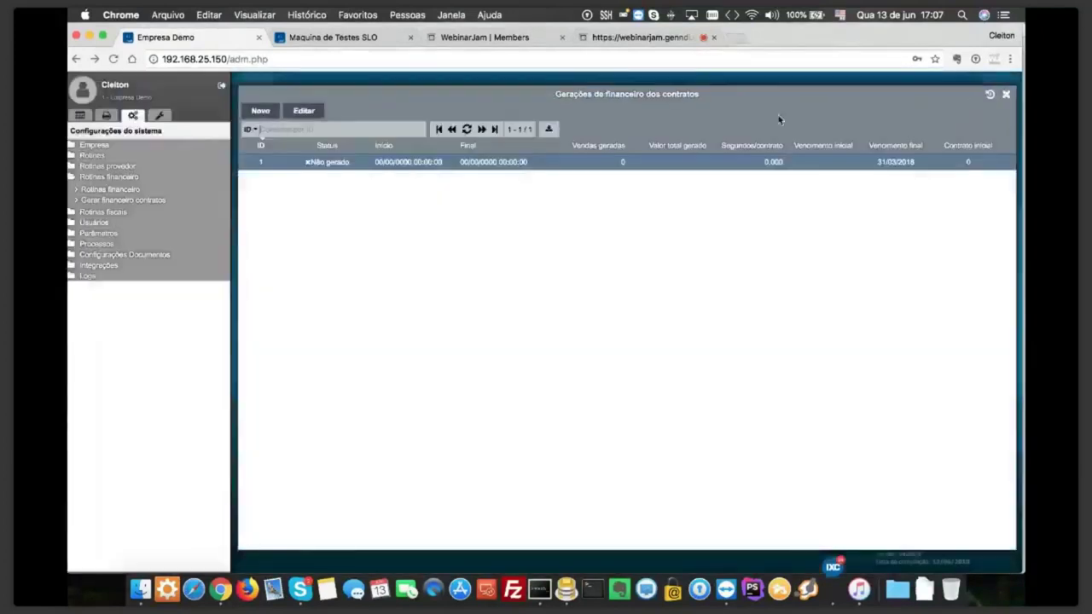
pyautogui.click(470, 134)
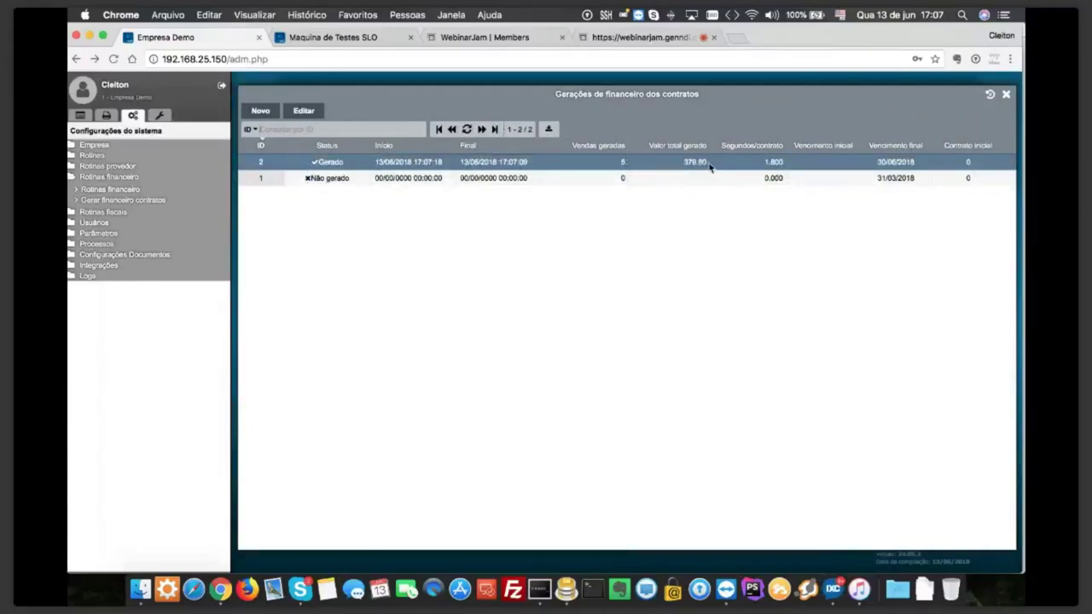
pyautogui.hscroll(1, 919, 172)
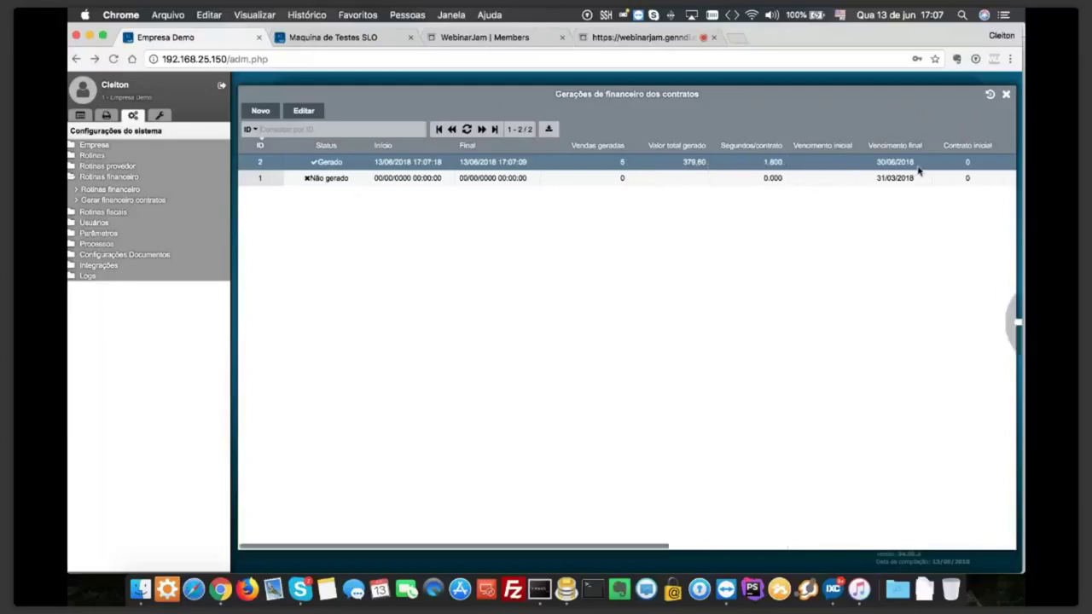
# Open the newest generation's sales, inspect the products and accounting of the Cliente 276 sale, and close that sale
pyautogui.click(303, 111)
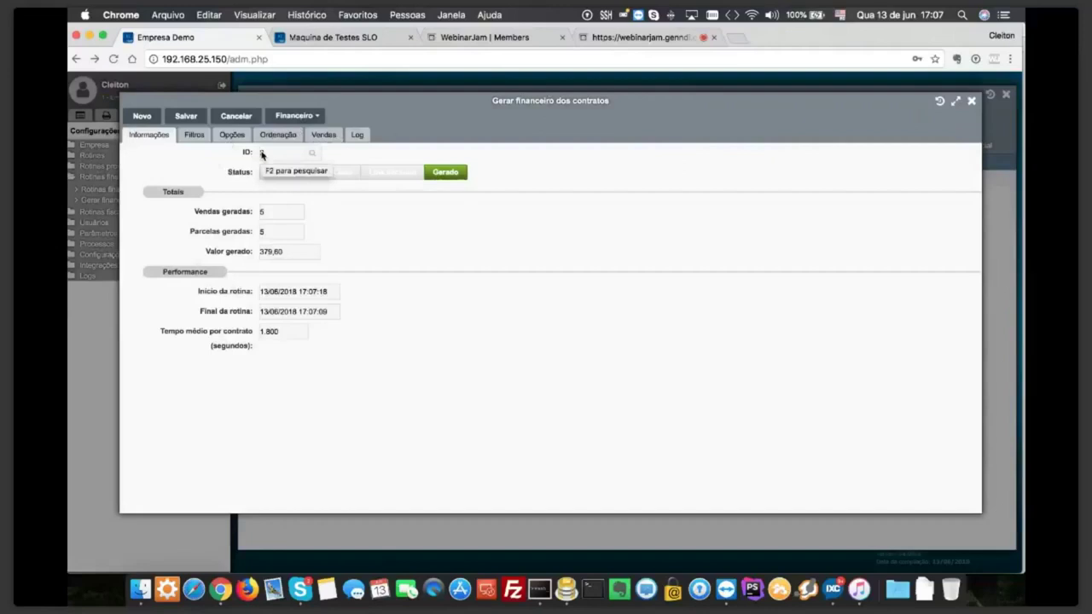
pyautogui.click(322, 134)
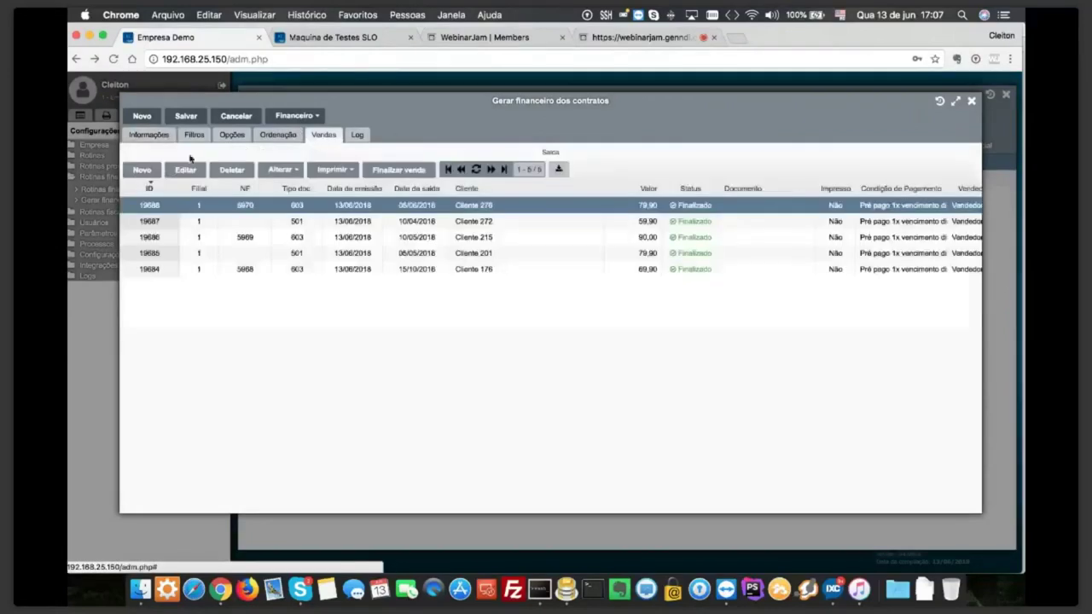
pyautogui.click(177, 173)
pyautogui.click(249, 138)
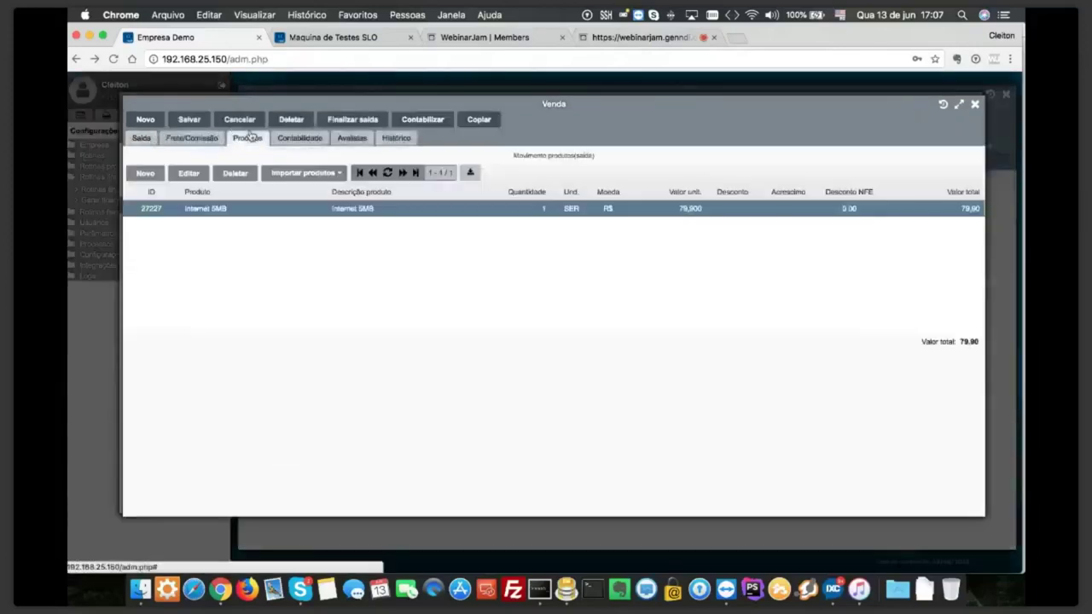
pyautogui.click(281, 140)
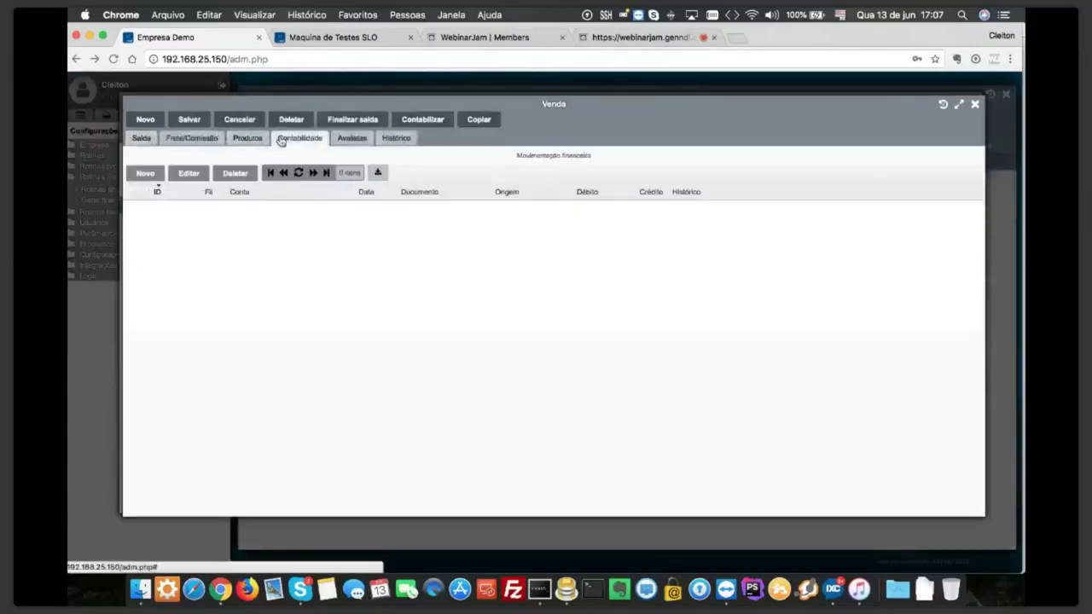
pyautogui.click(975, 104)
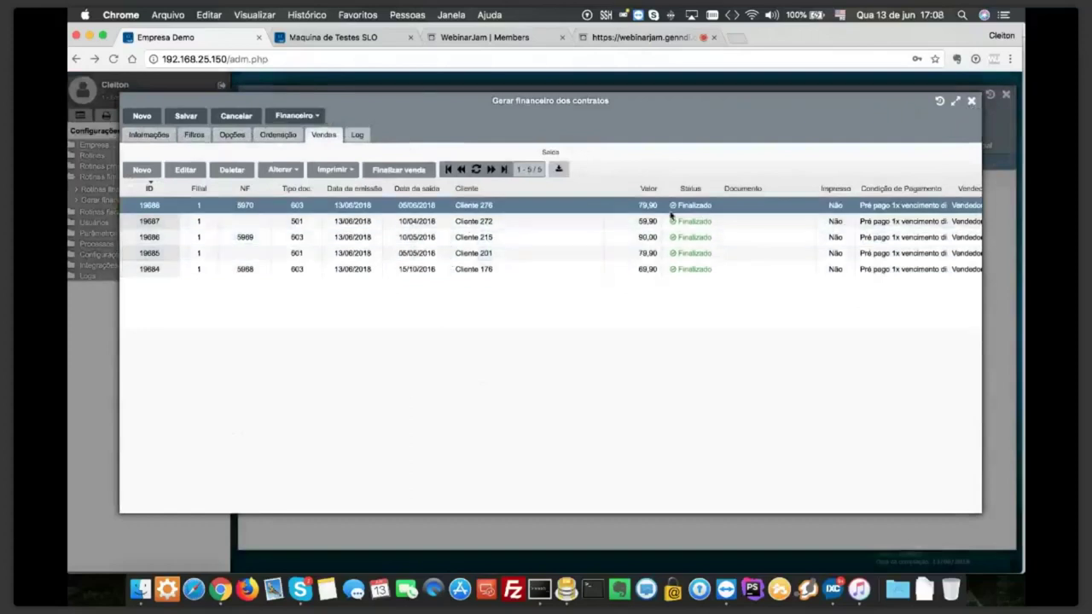
# Examine the generation log, open the contract of log entry 116 for editing and close it
pyautogui.click(356, 137)
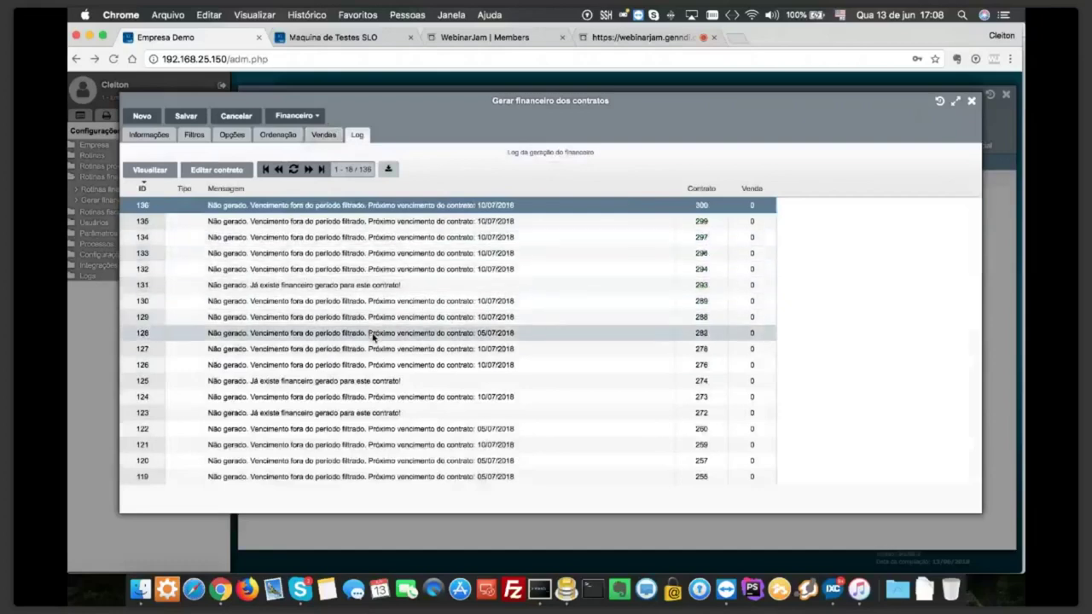
pyautogui.click(308, 170)
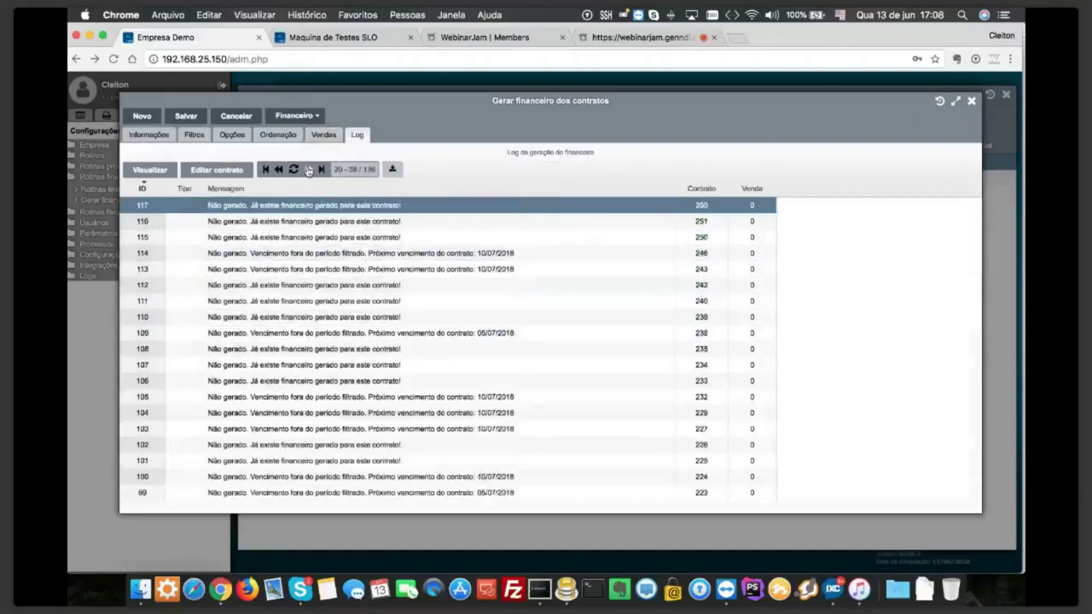
pyautogui.click(312, 224)
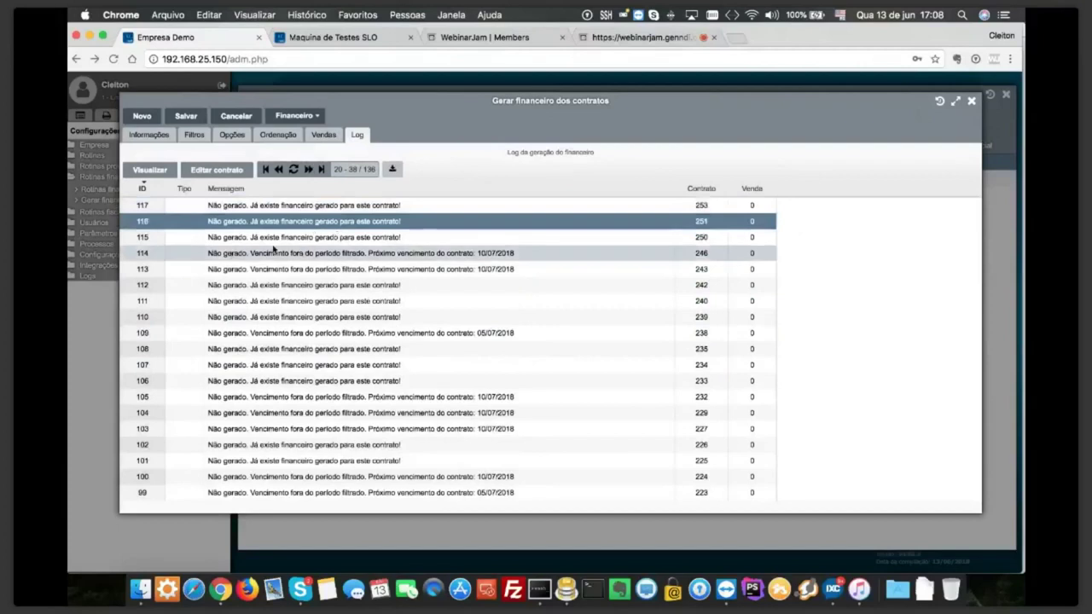
pyautogui.click(201, 173)
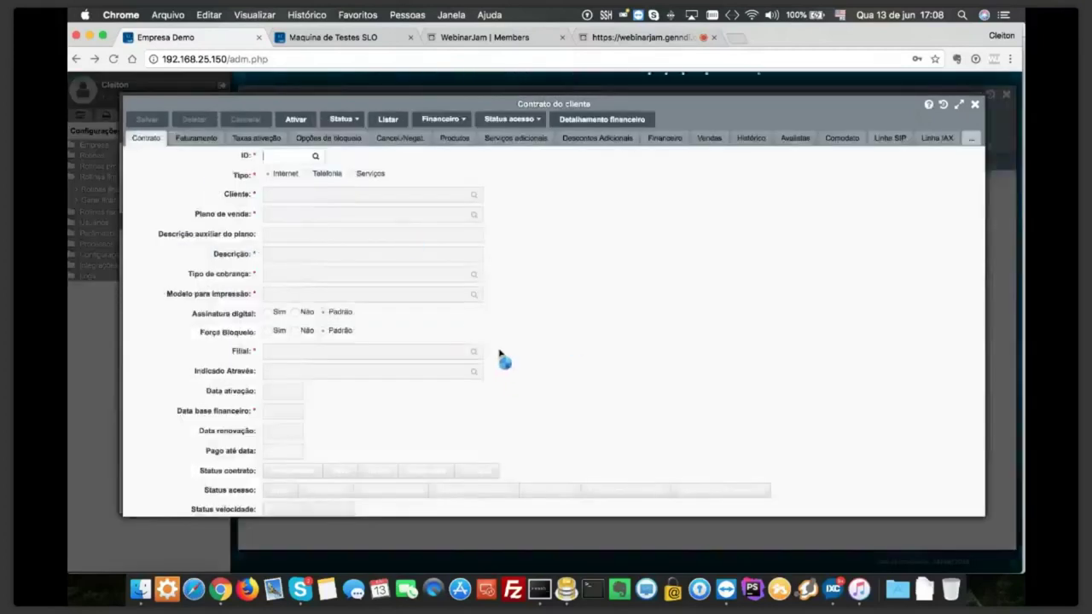
pyautogui.click(973, 105)
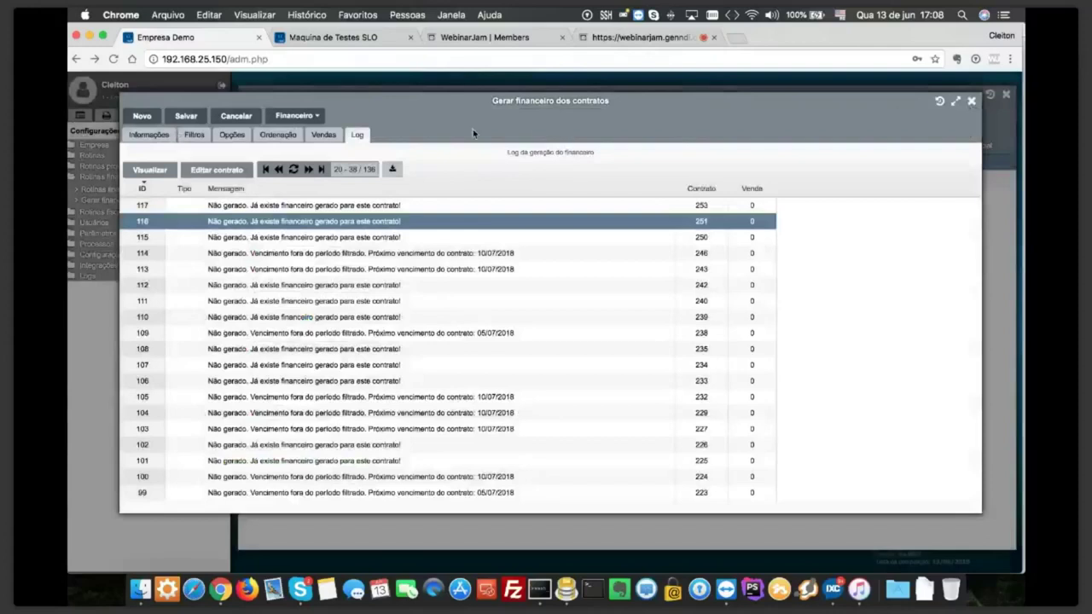
# Review the generated sales by client and document type, and close the generation record
pyautogui.click(331, 139)
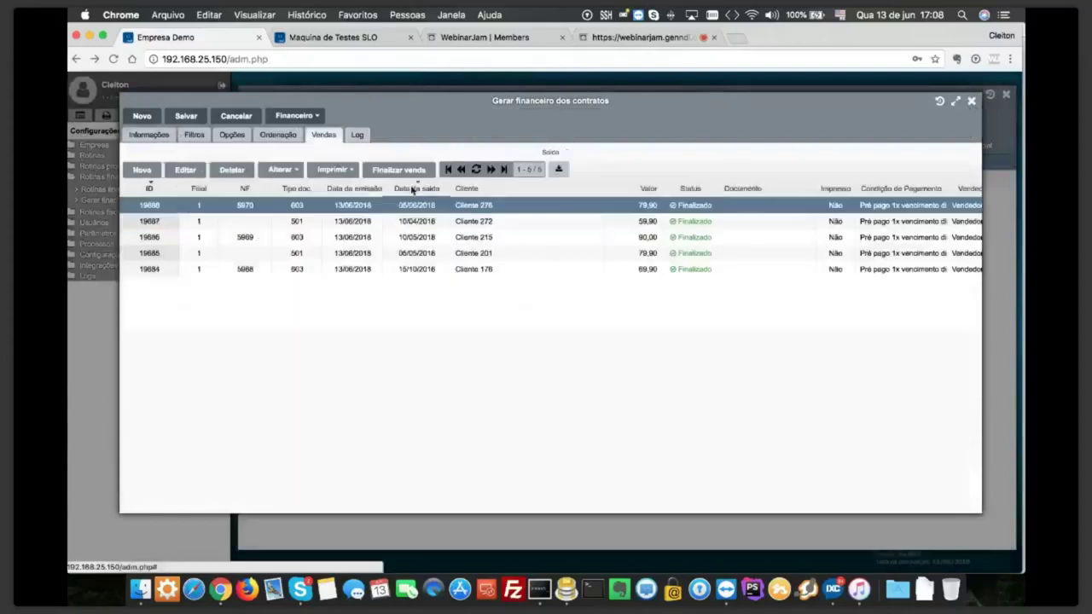
pyautogui.click(463, 250)
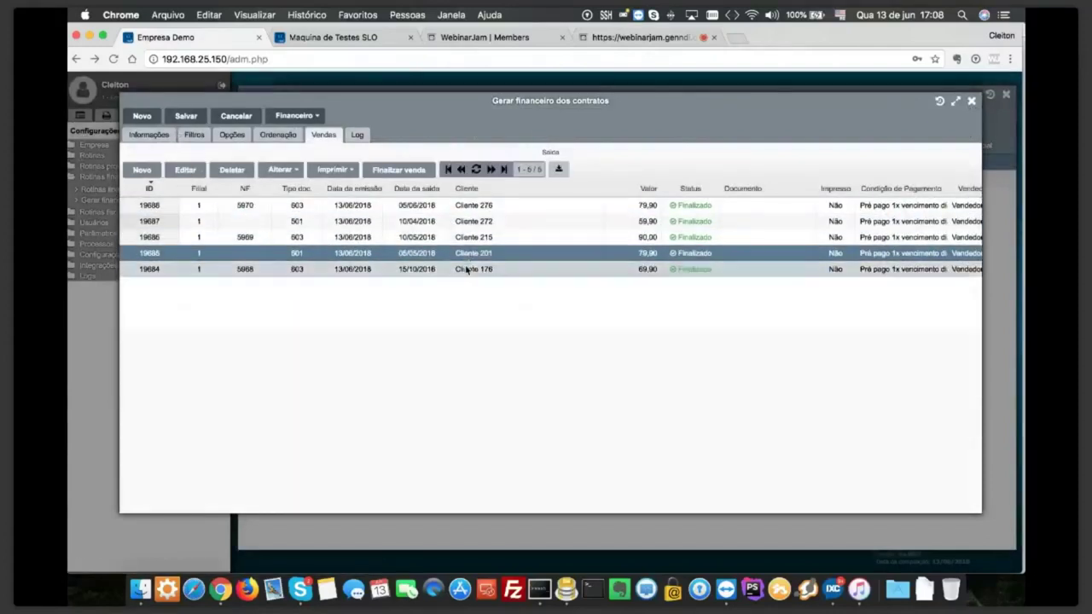
pyautogui.click(474, 221)
pyautogui.click(331, 252)
pyautogui.click(327, 269)
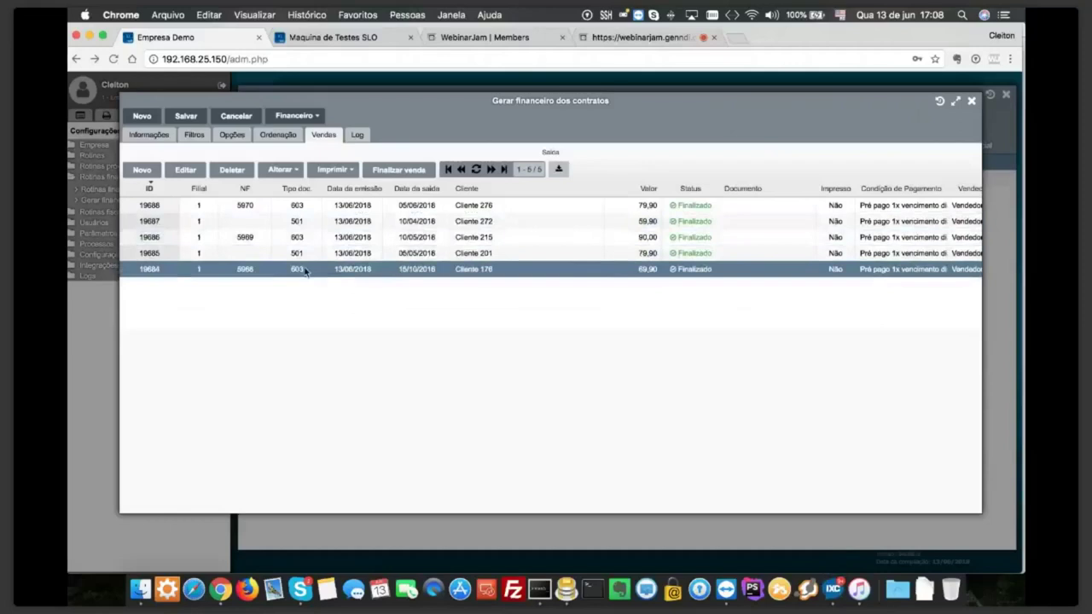
pyautogui.click(296, 253)
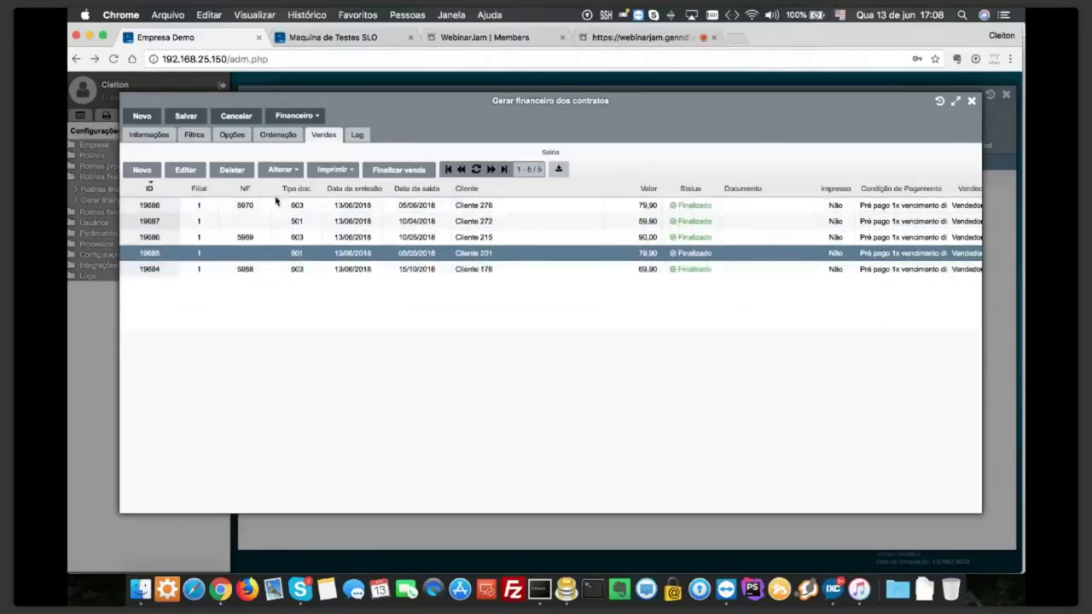
pyautogui.click(971, 101)
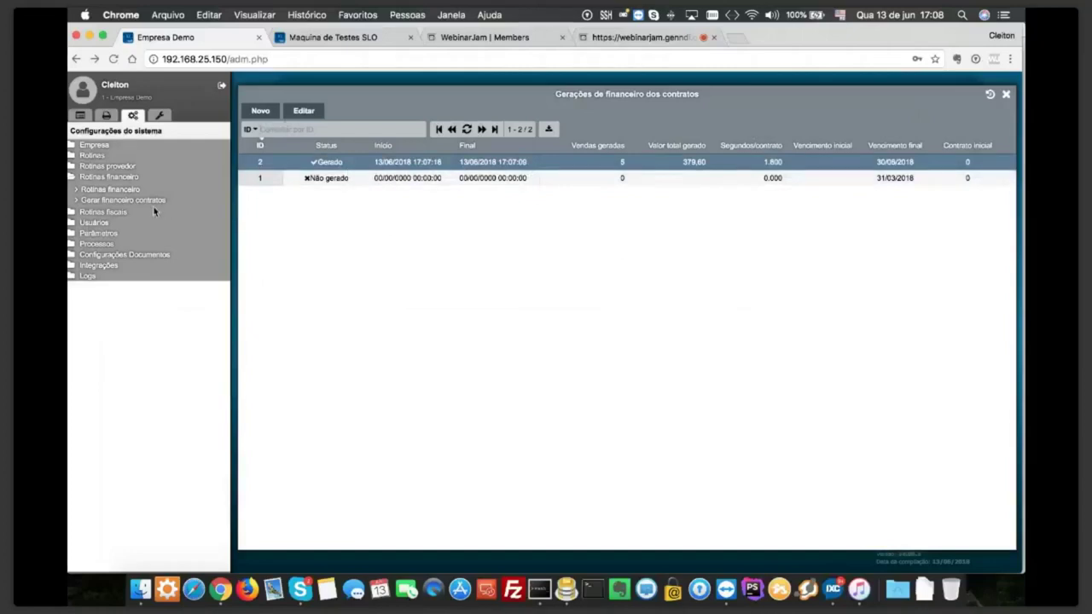
# Create a new batch invoice generation under Rotinas fiscais with the filter description "nf 21 mes de junho"
pyautogui.click(116, 213)
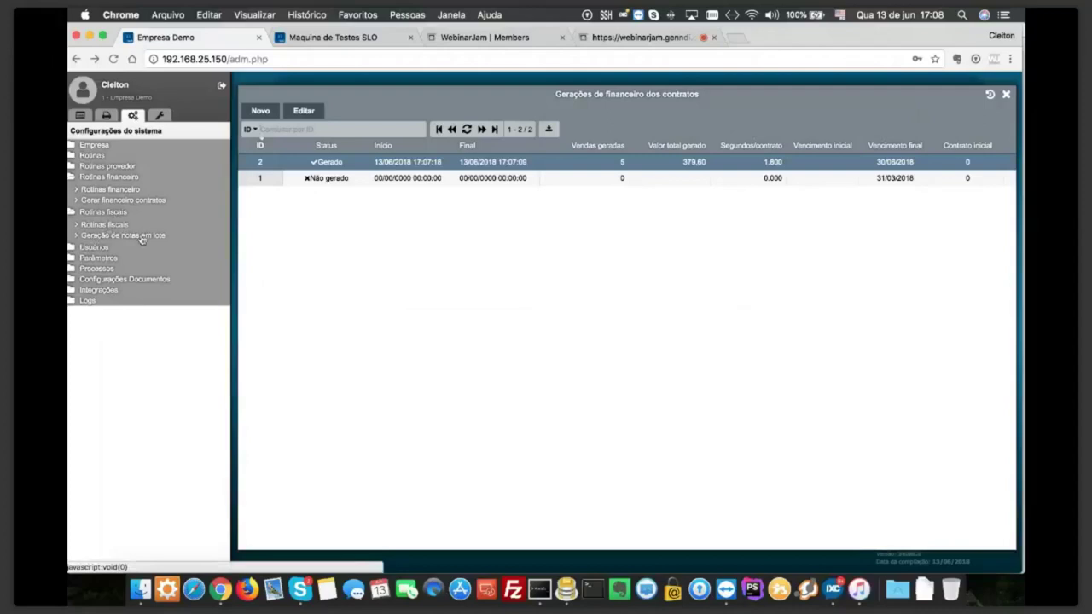
pyautogui.click(142, 237)
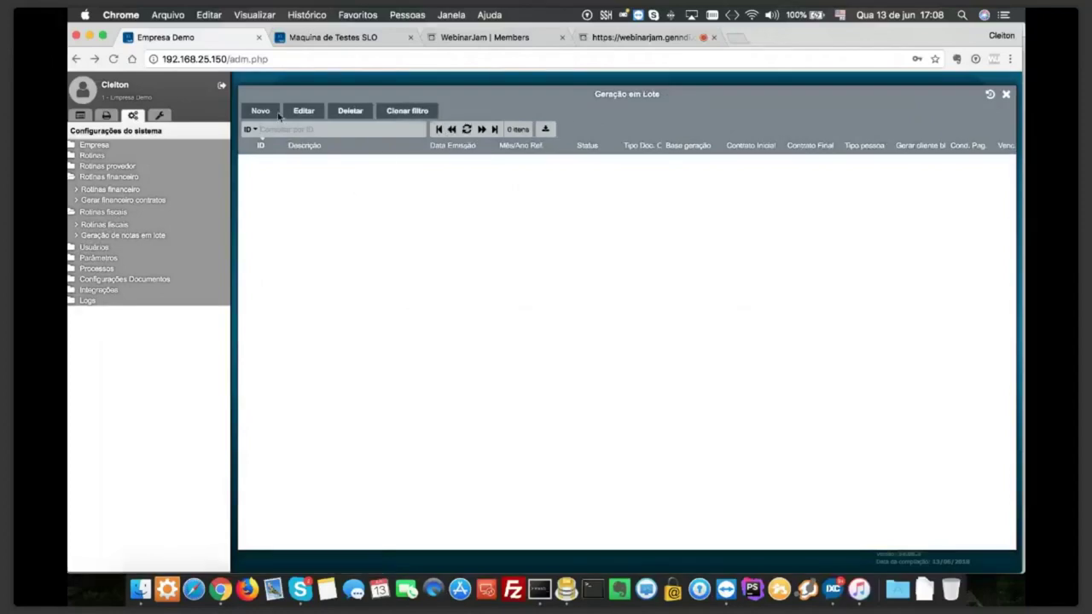
pyautogui.click(275, 115)
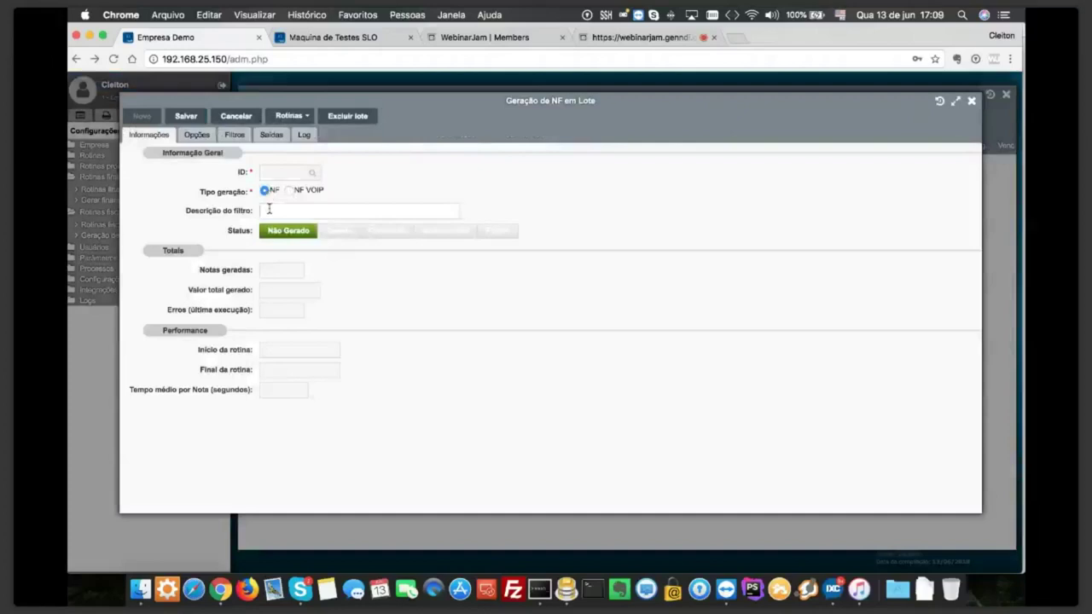
pyautogui.write('nf 1')
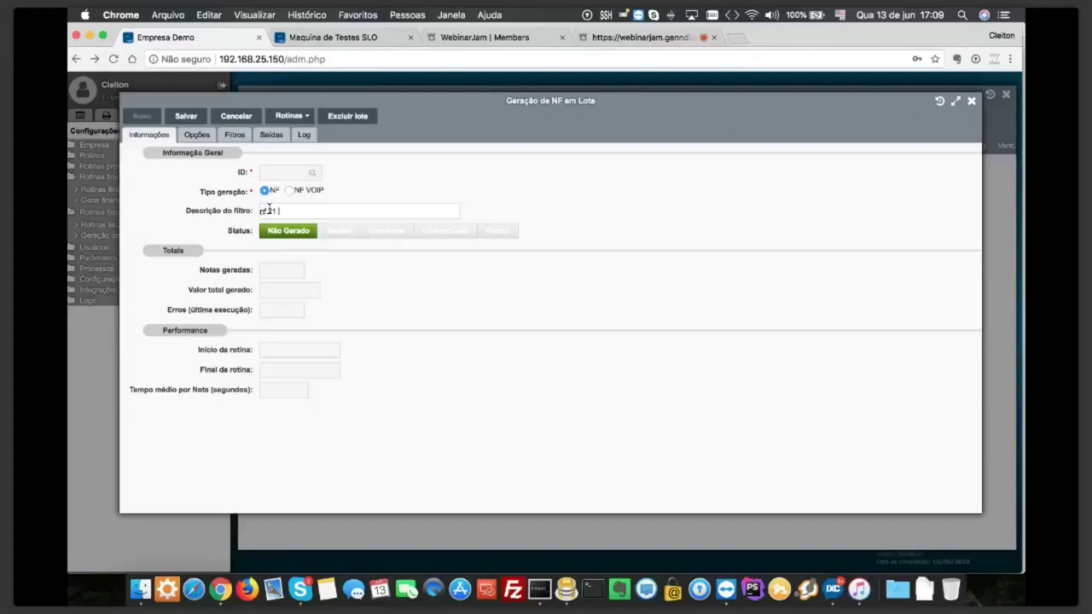
pyautogui.write(' mes de junho')
# Set the batch's Base para geração option to Financeiro
pyautogui.click(190, 135)
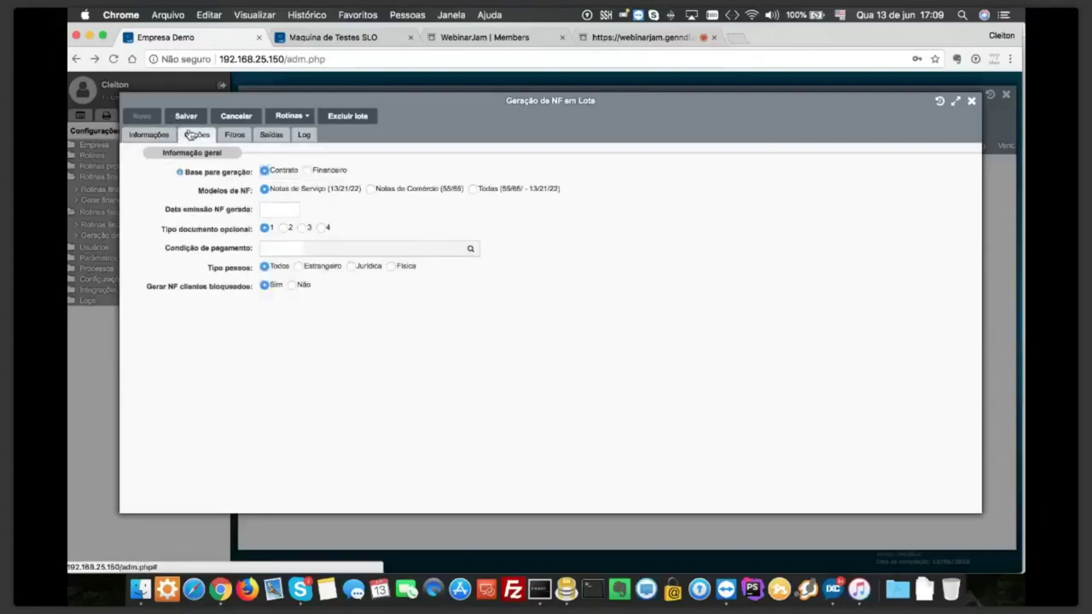
pyautogui.moveTo(178, 175)
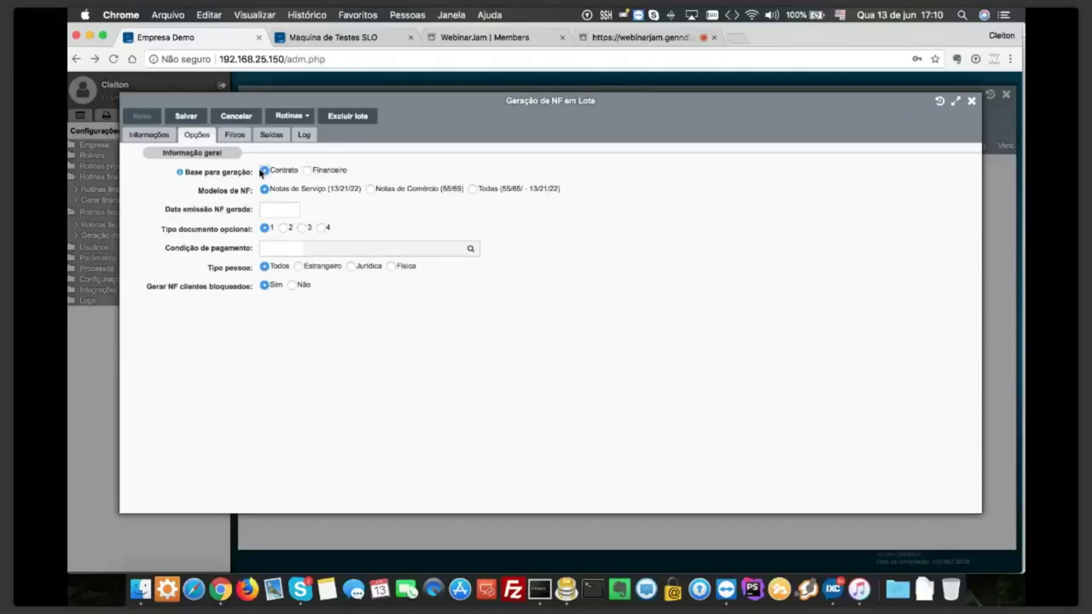
pyautogui.click(306, 172)
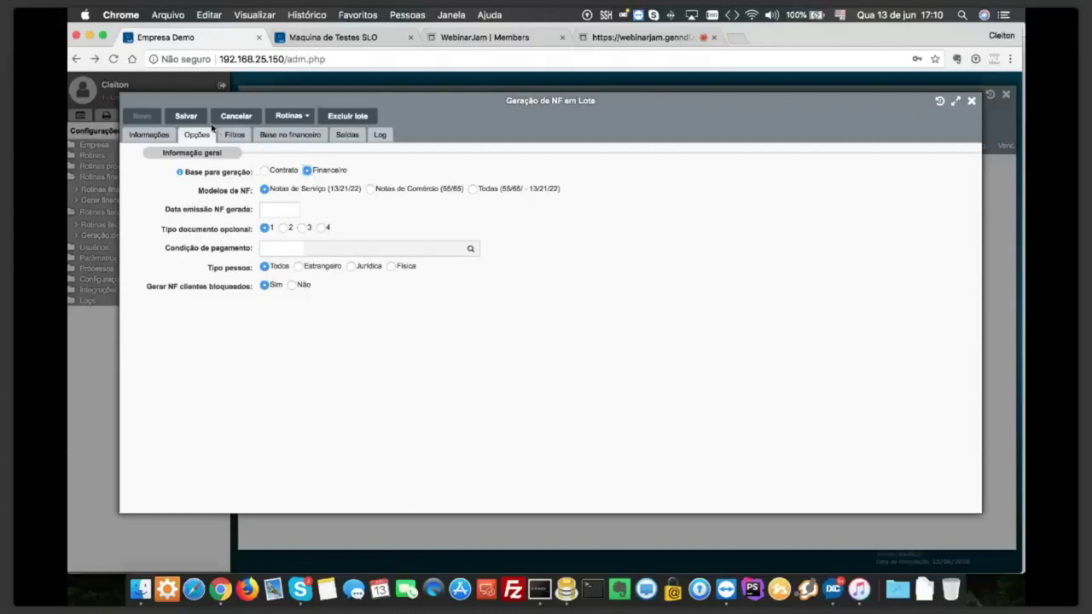
# Set the batch filters to Contrato inicial 0, Contrato final 300 and Mês/Ano referência 13/06/2018
pyautogui.click(235, 140)
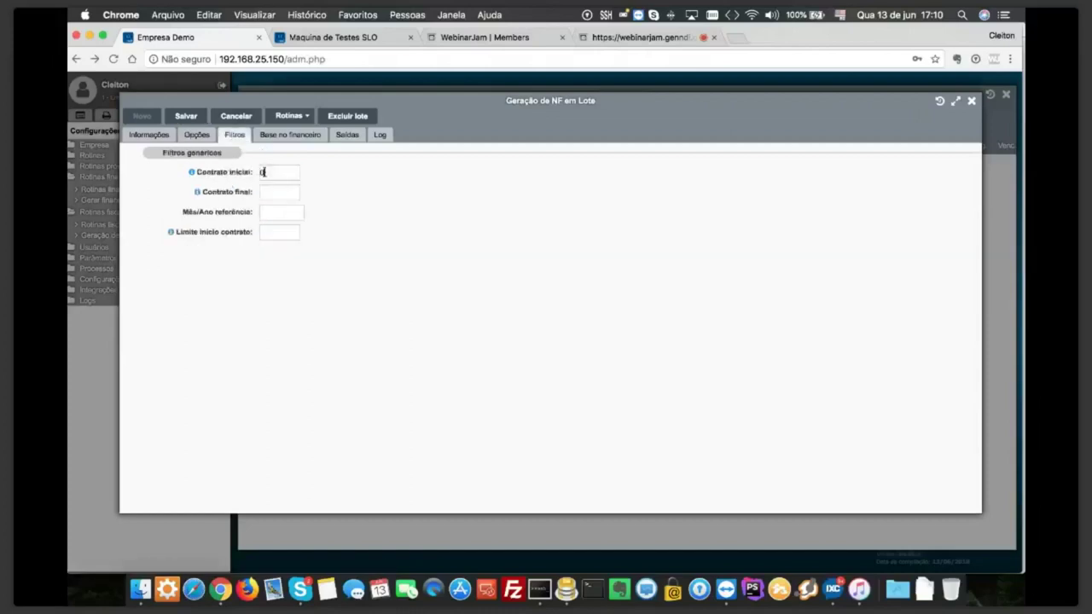
pyautogui.click(274, 194)
pyautogui.write('300')
pyautogui.click(263, 213)
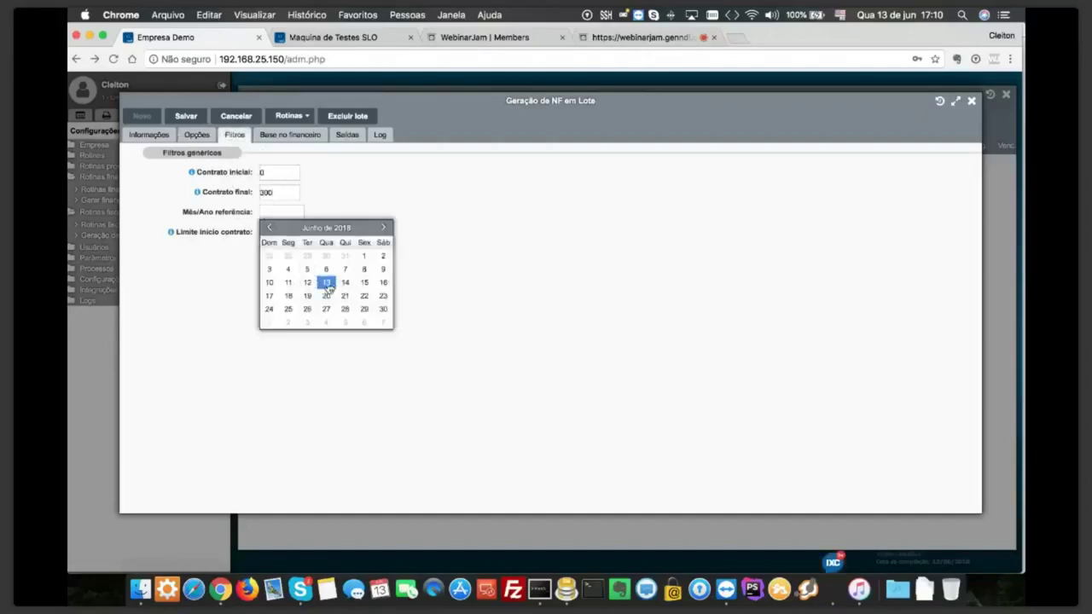
pyautogui.click(326, 282)
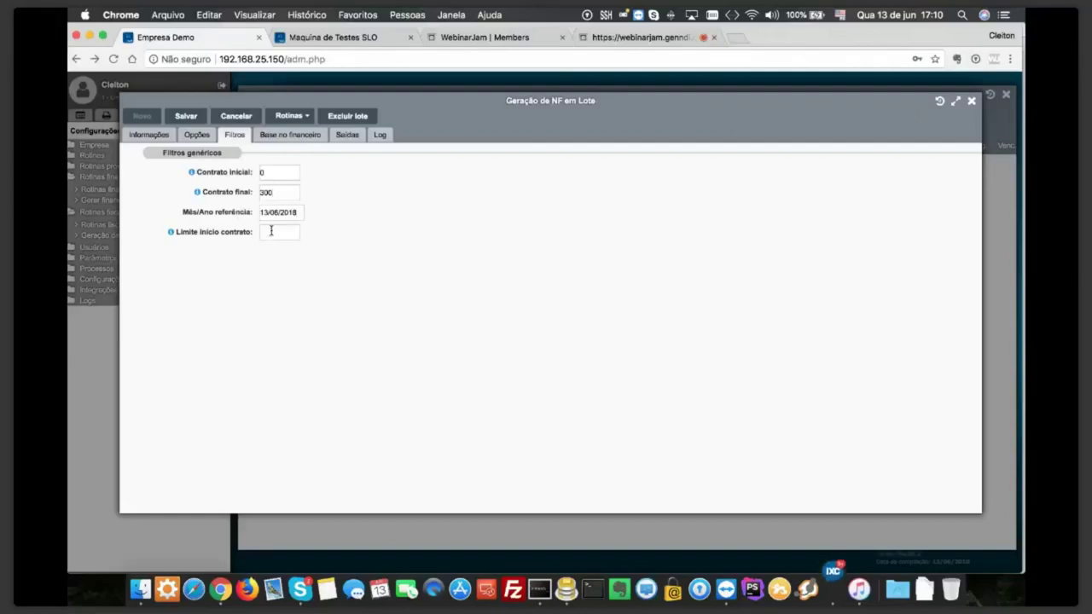
# Set the batch's financial base to Status Ambos, Vencimento inicial 01/06/2018 and Vencimento final 30/06/2018
pyautogui.click(270, 138)
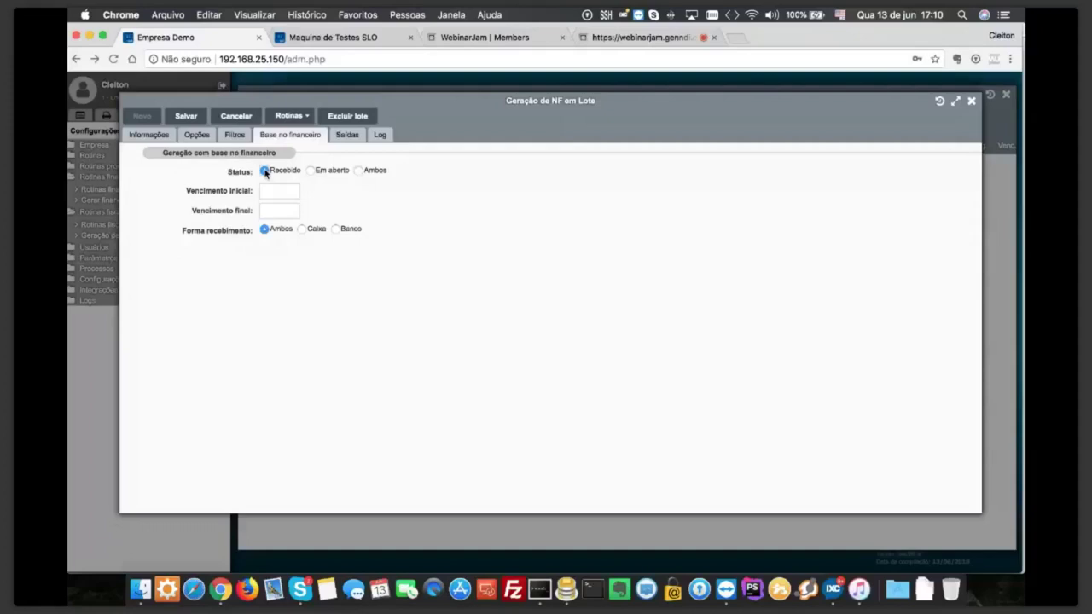
pyautogui.click(282, 191)
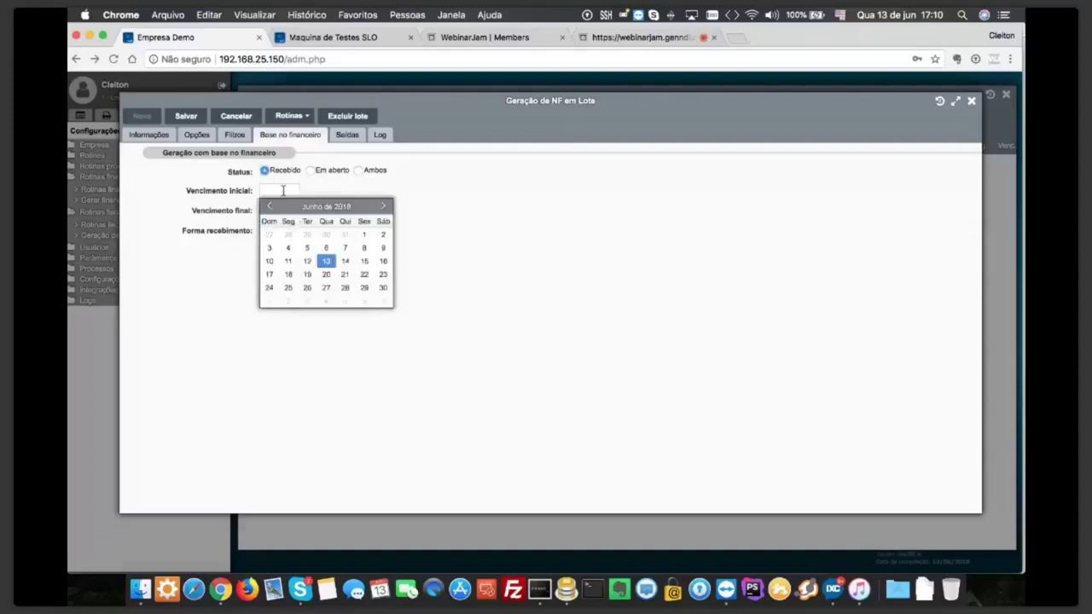
pyautogui.click(269, 208)
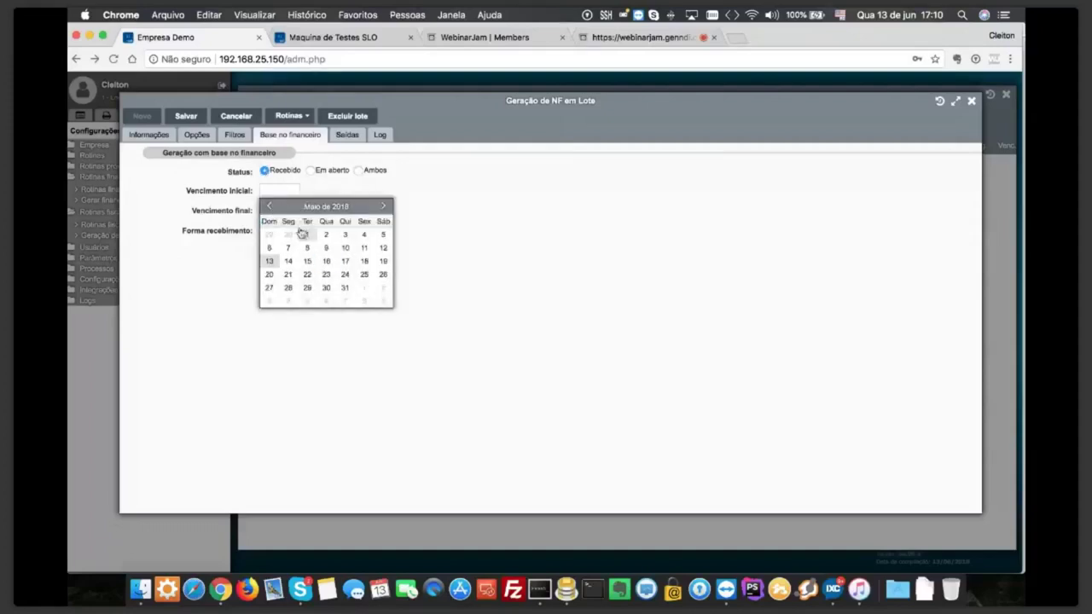
pyautogui.click(306, 234)
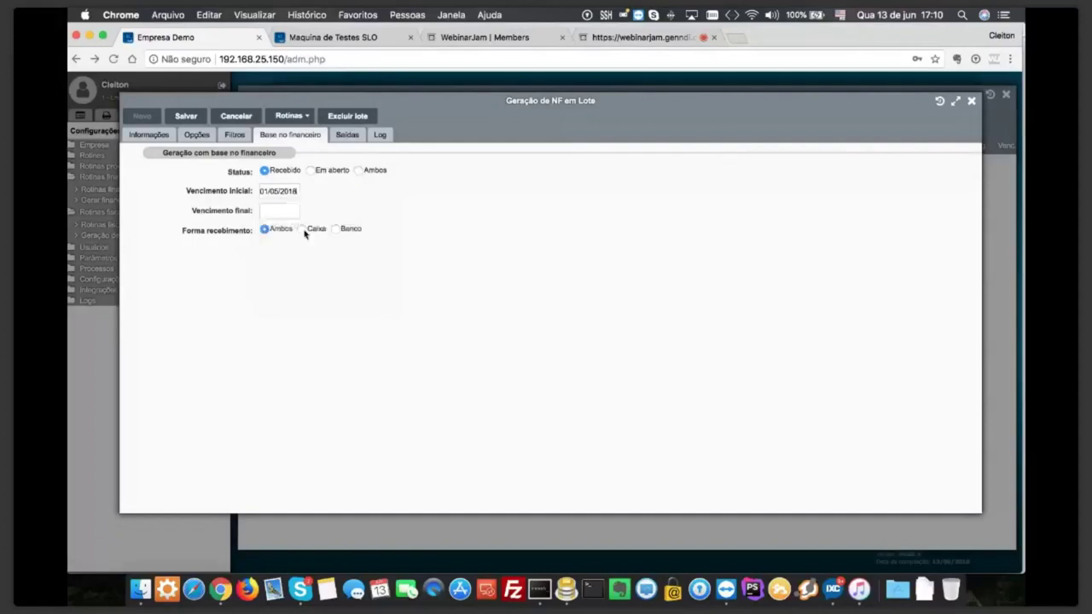
pyautogui.click(282, 190)
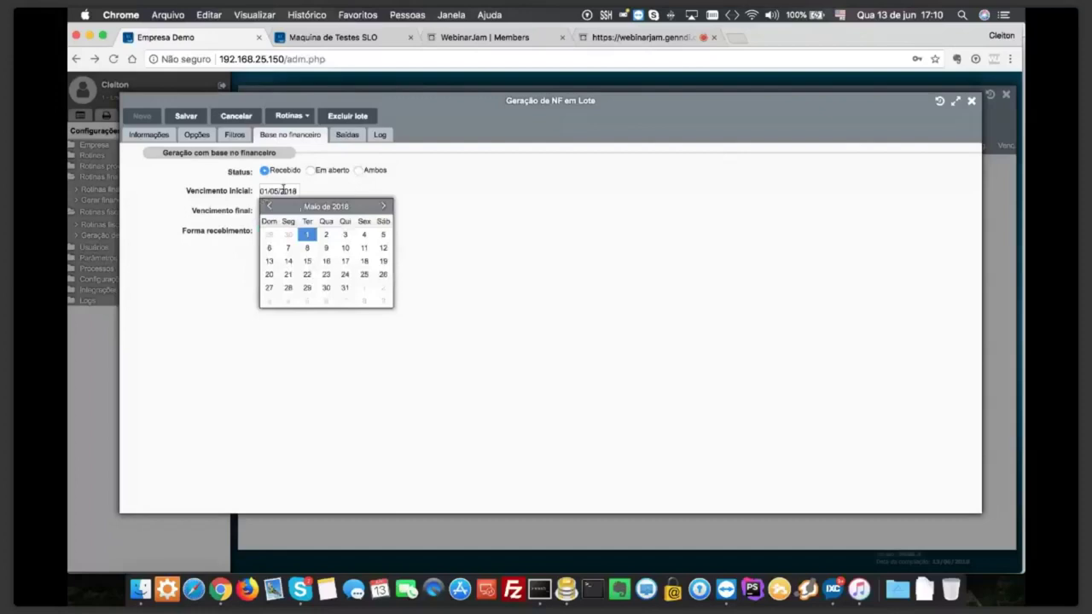
pyautogui.click(383, 207)
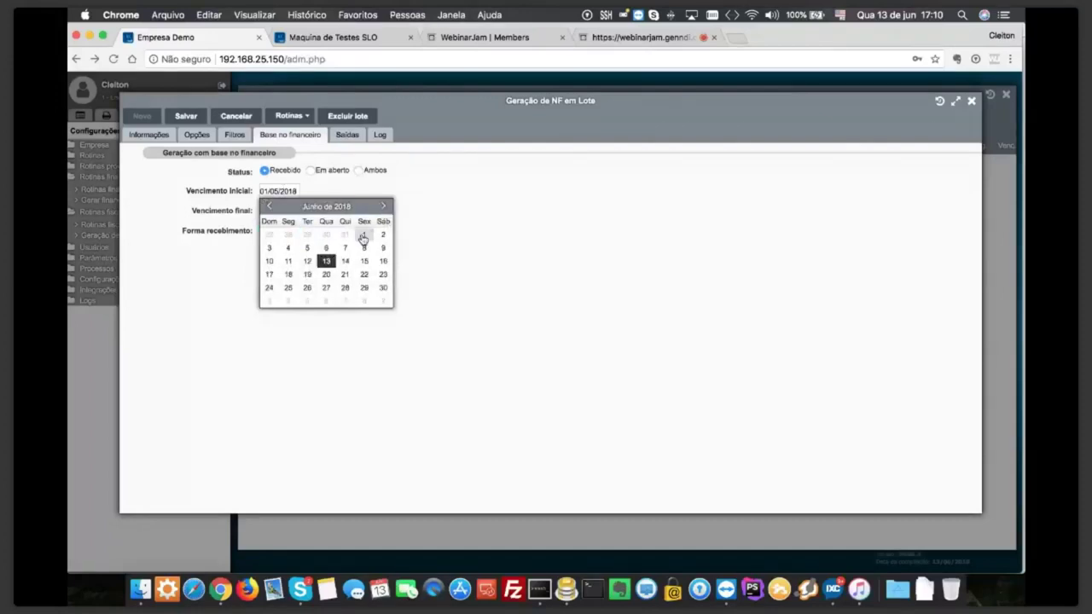
pyautogui.click(364, 235)
pyautogui.click(286, 210)
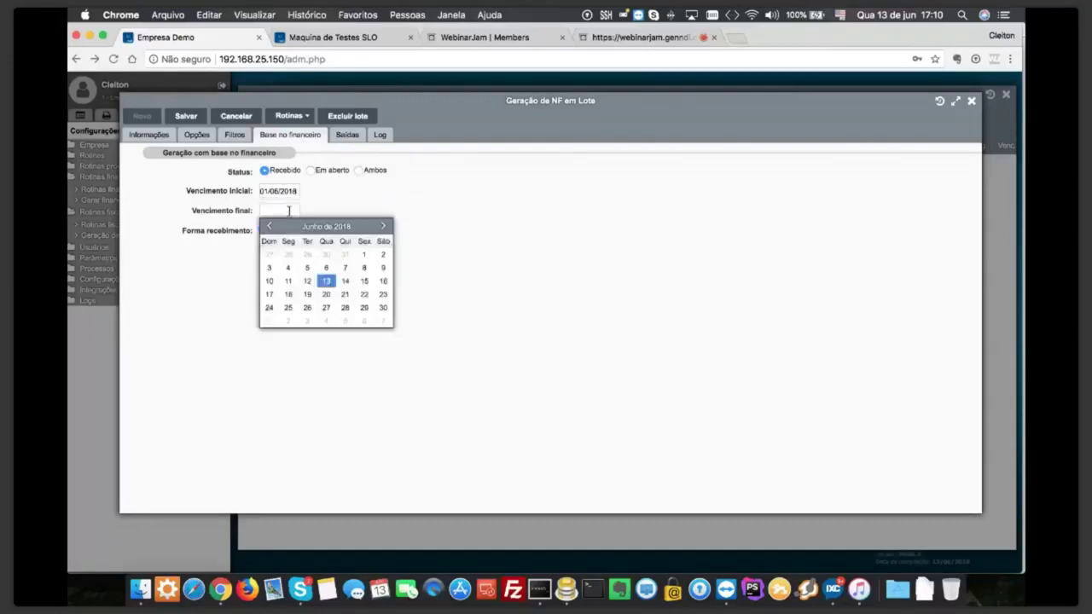
pyautogui.click(382, 311)
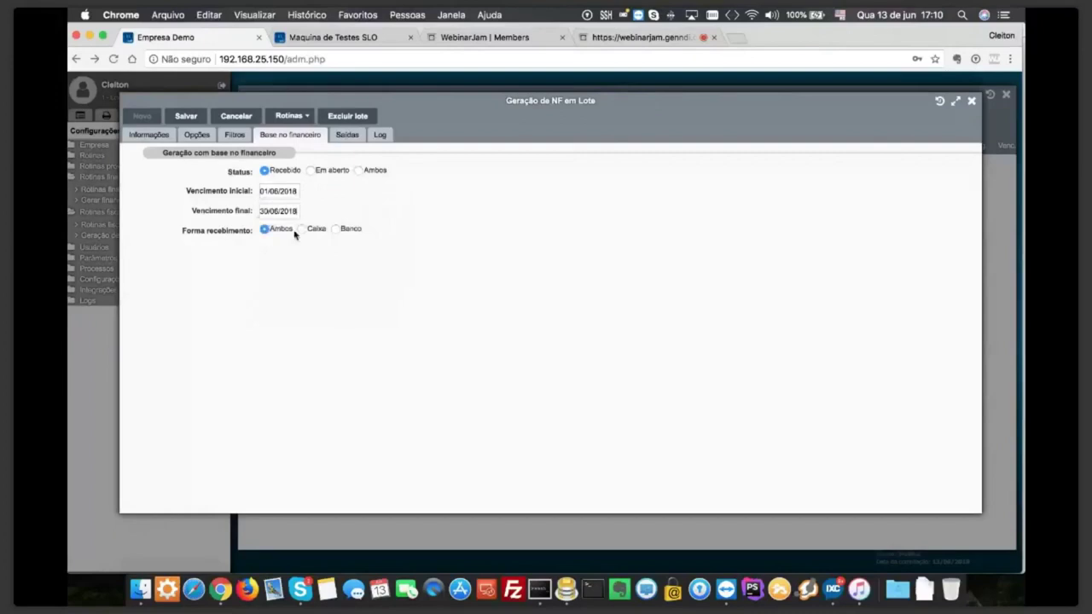
pyautogui.click(359, 171)
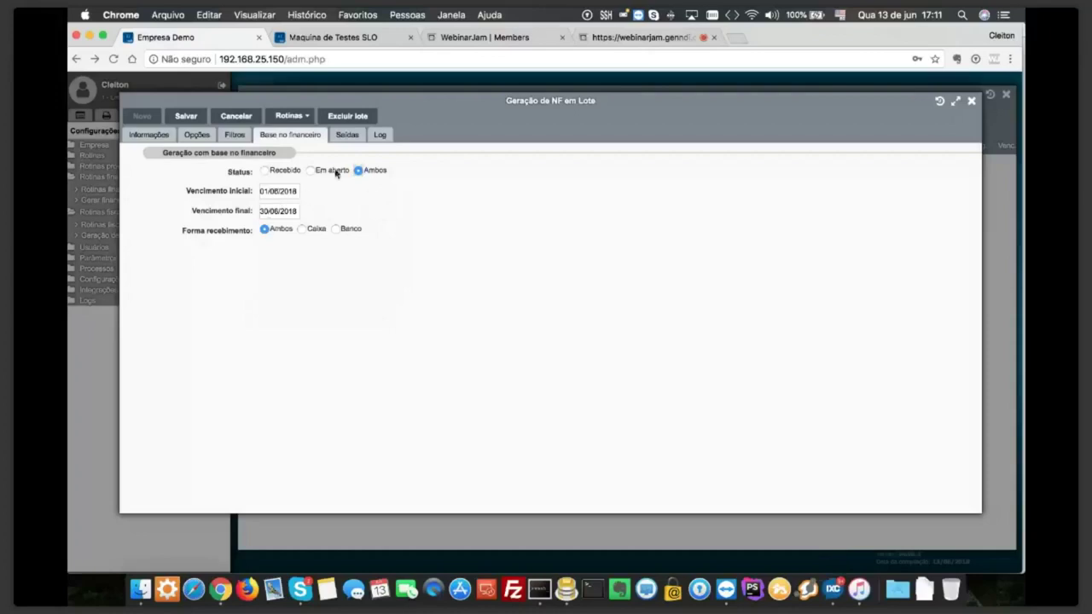
# Set Contrato final to 0 in the batch's generic filters
pyautogui.click(232, 138)
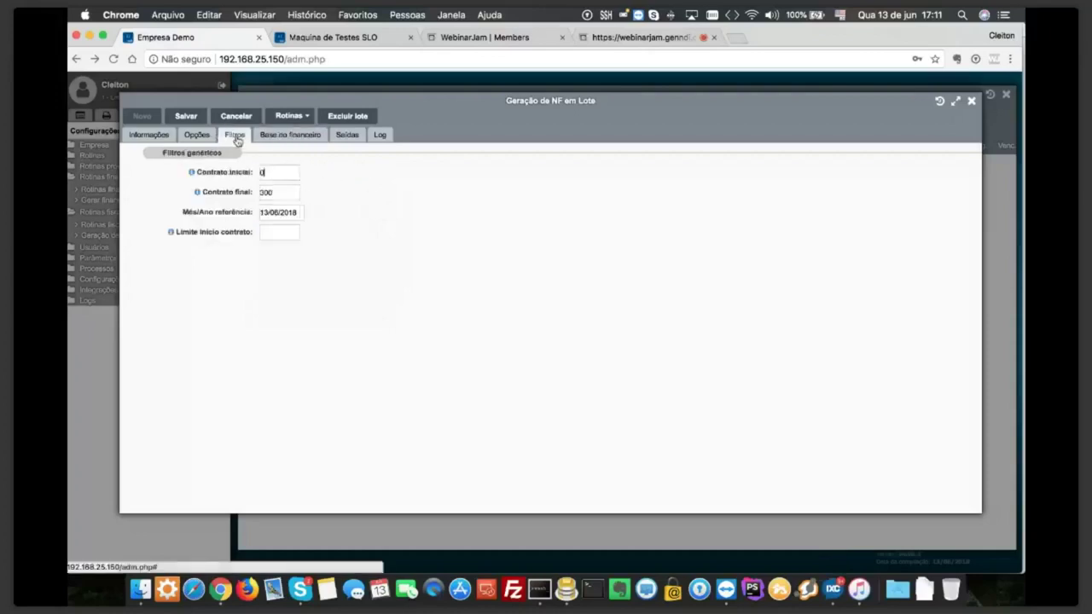
pyautogui.click(281, 194)
pyautogui.press('BackSpace')
pyautogui.press('BackSpace')
pyautogui.press('BackSpace')
pyautogui.write('0')
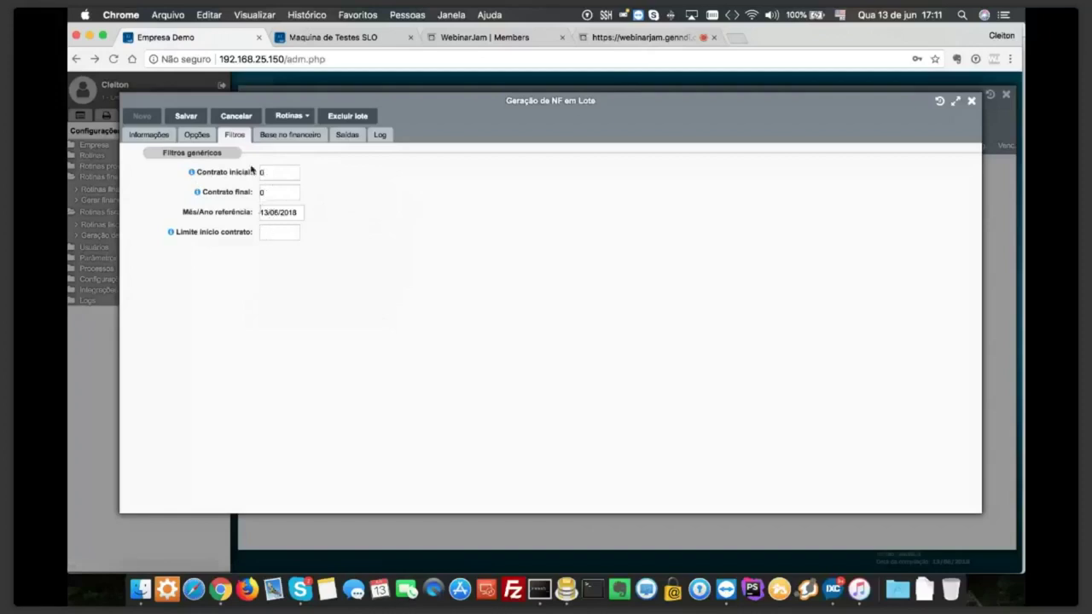
# Check the batch's outputs, general information, filters and financial base settings, and save the record
pyautogui.click(259, 136)
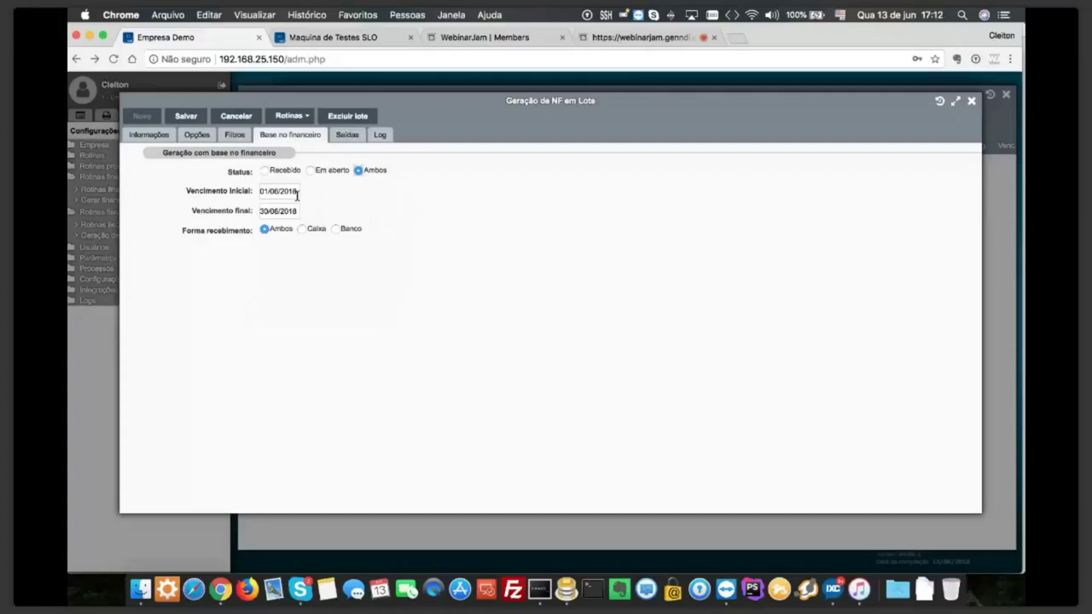
pyautogui.click(353, 139)
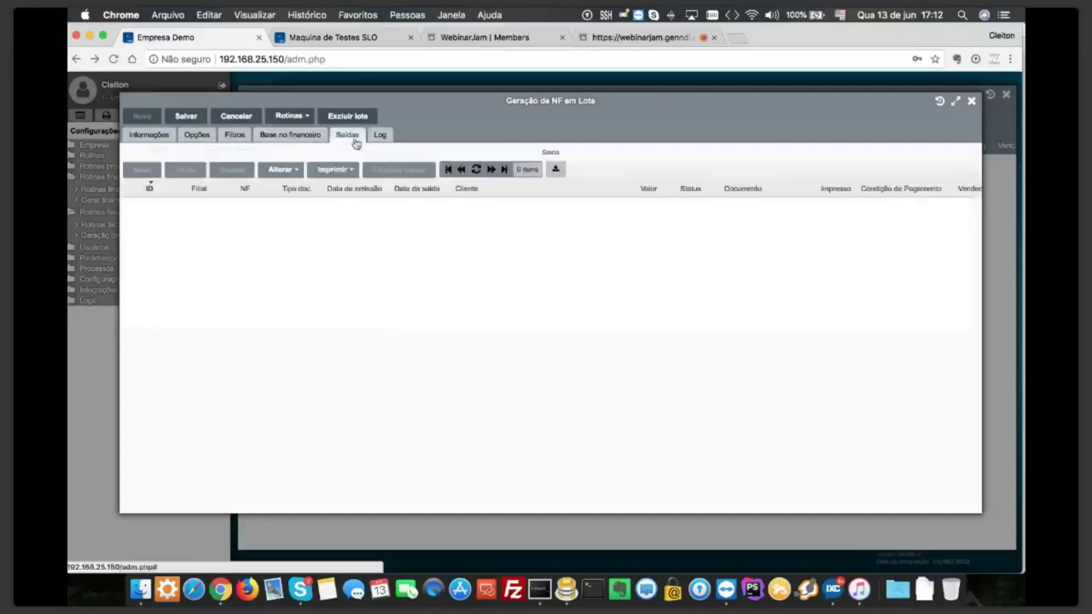
pyautogui.click(272, 143)
pyautogui.click(137, 139)
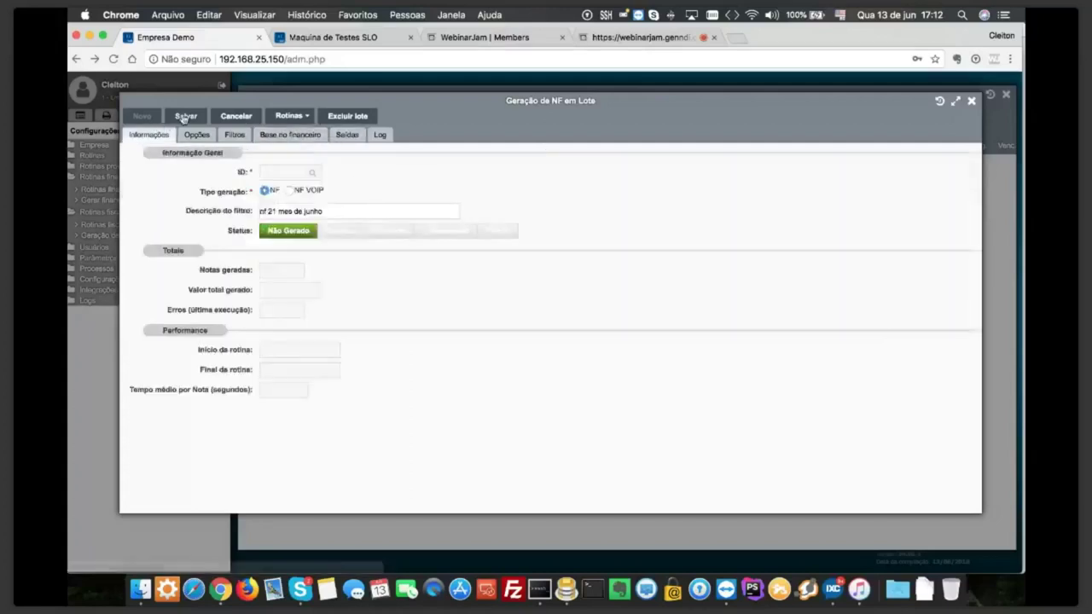
pyautogui.click(239, 137)
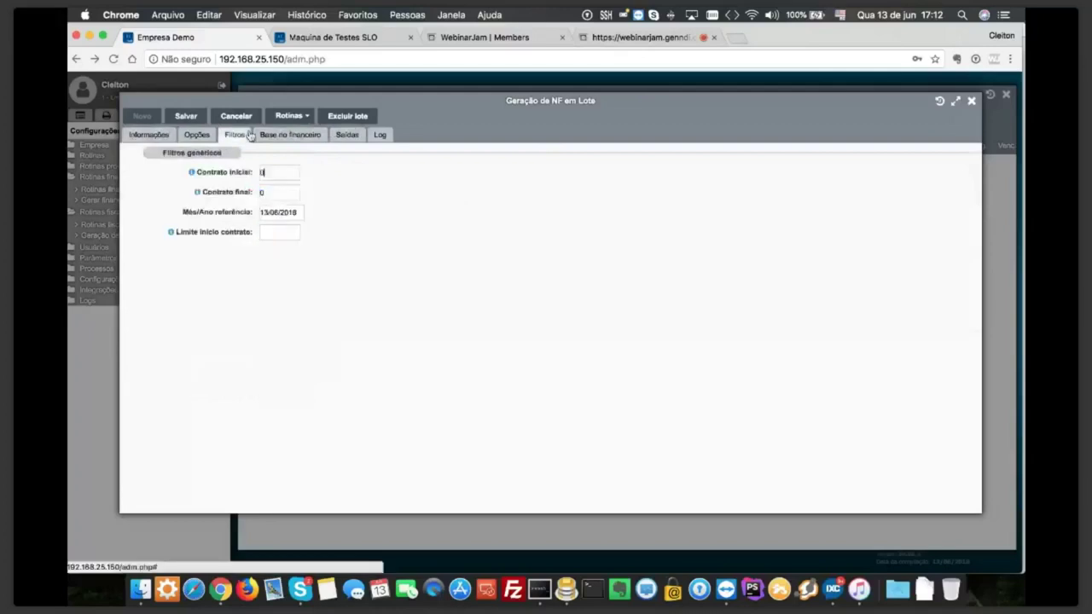
pyautogui.click(280, 137)
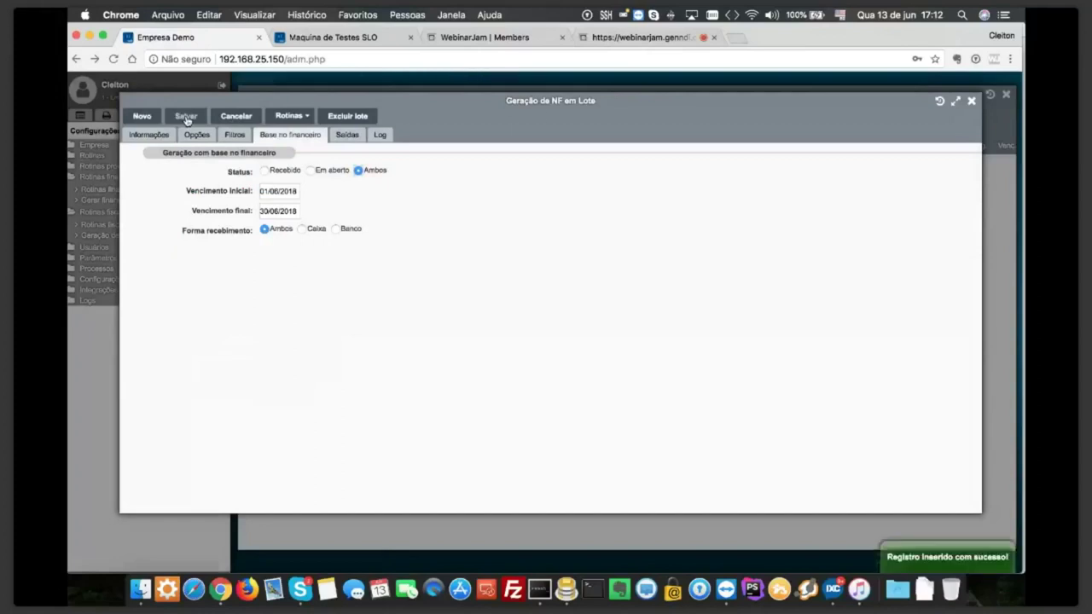
# List the contracts covered by the batch in a report, and close the report
pyautogui.click(287, 116)
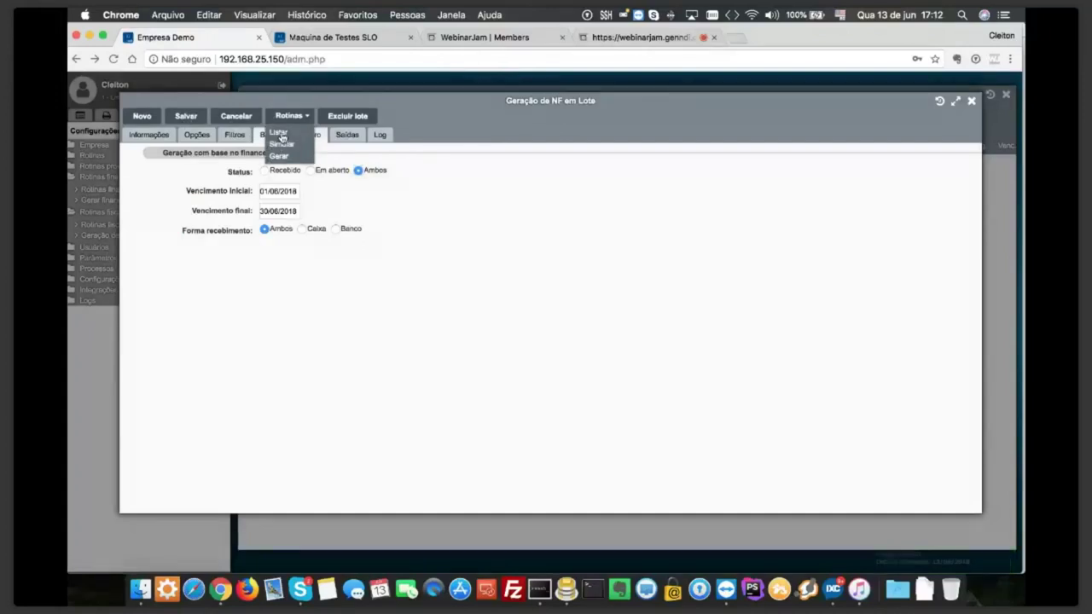
pyautogui.click(281, 134)
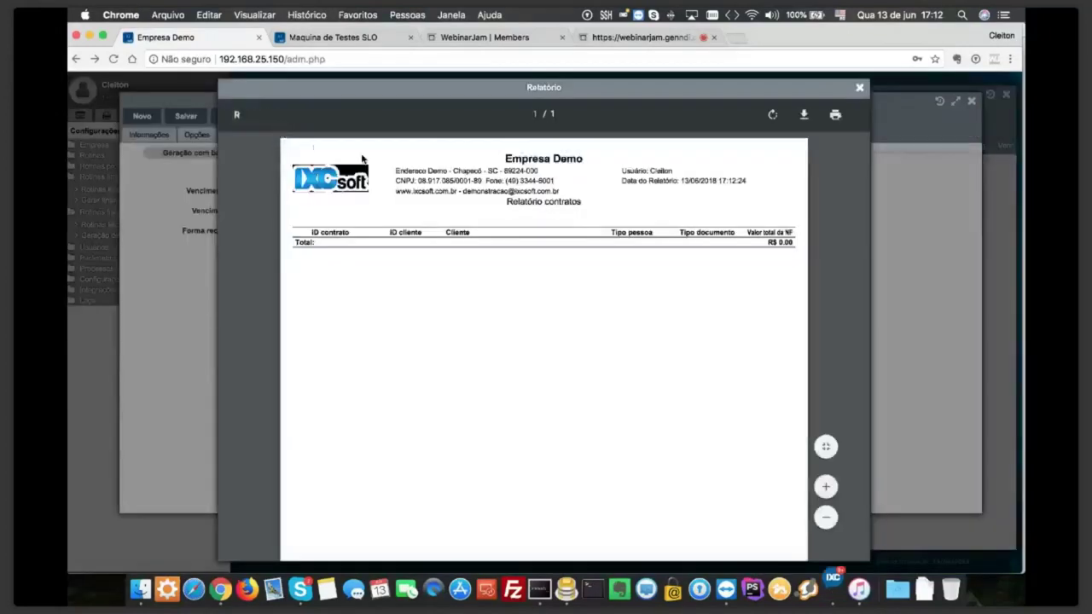
pyautogui.click(859, 90)
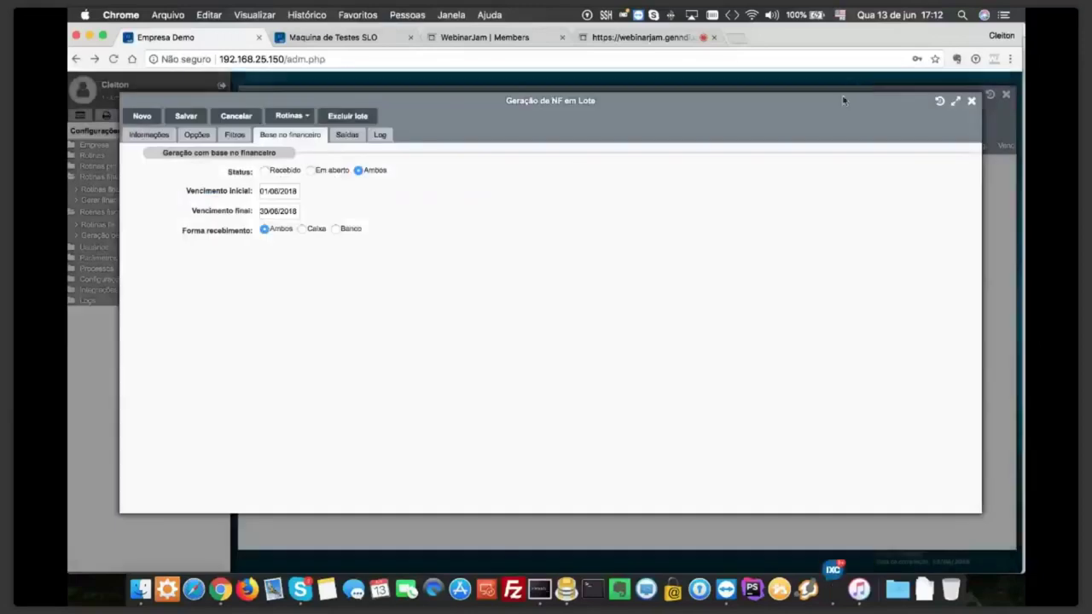
# Review the batch's general information and generation options, and close the batch record
pyautogui.click(149, 136)
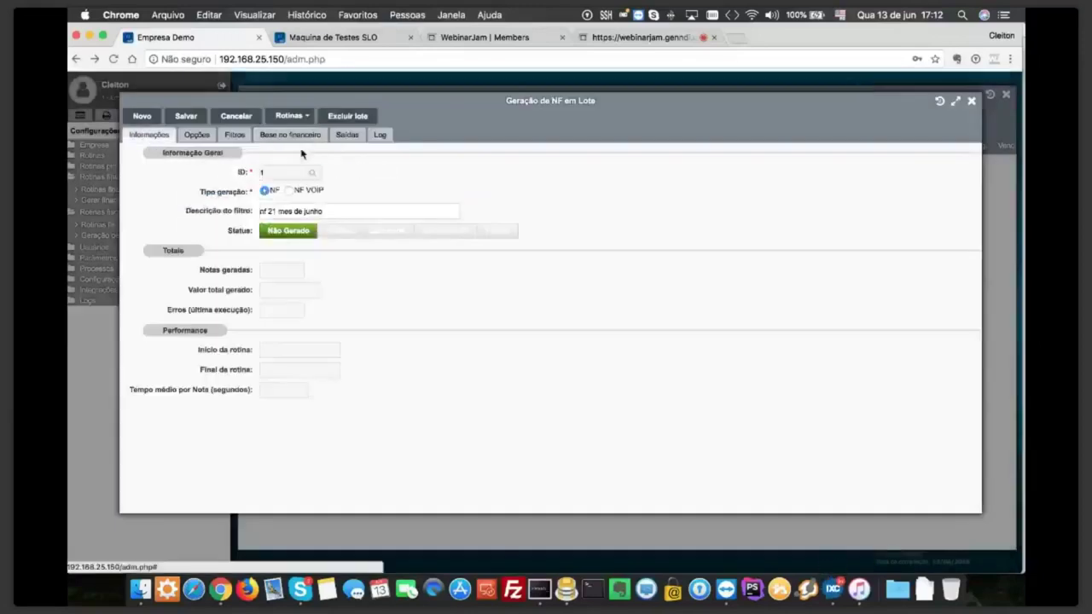
pyautogui.click(196, 137)
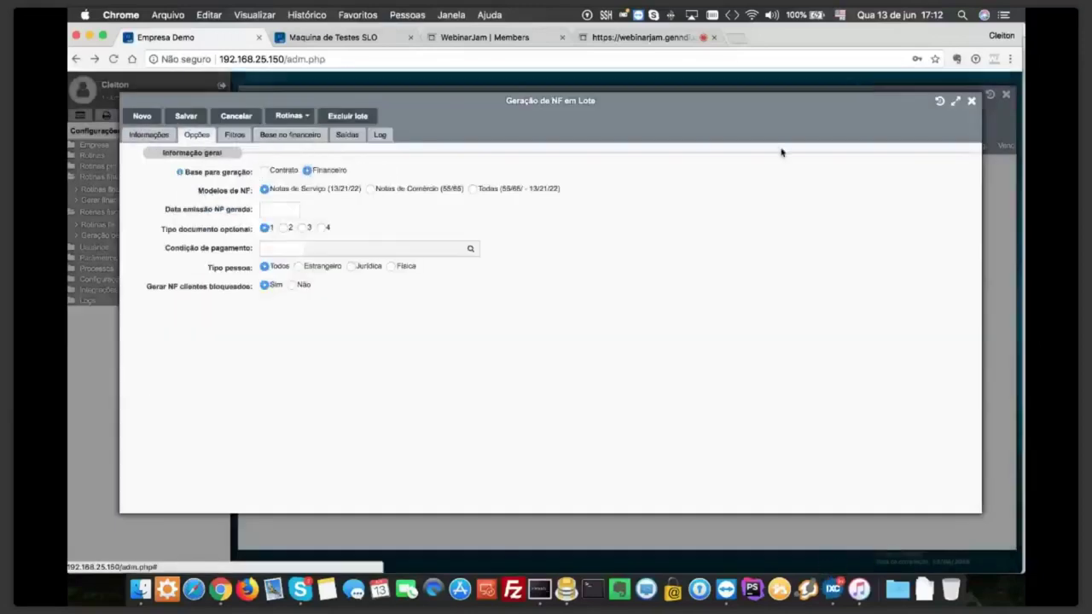
pyautogui.click(971, 101)
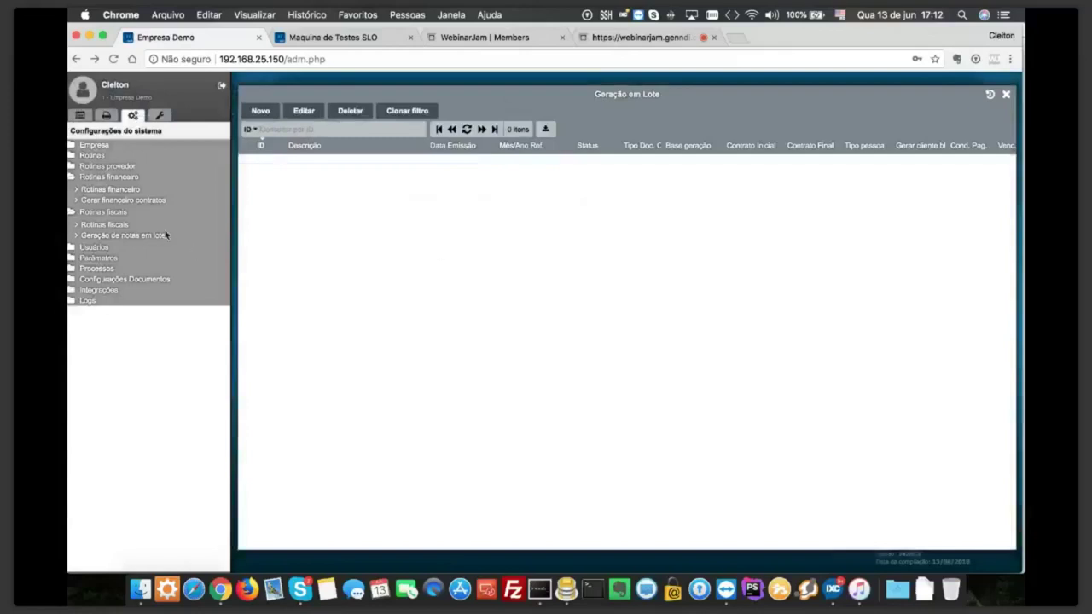
# In the sales of the contracts' financial generation with status Gerado, open the client record of the 59,90 sale with document type 501
pyautogui.click(122, 201)
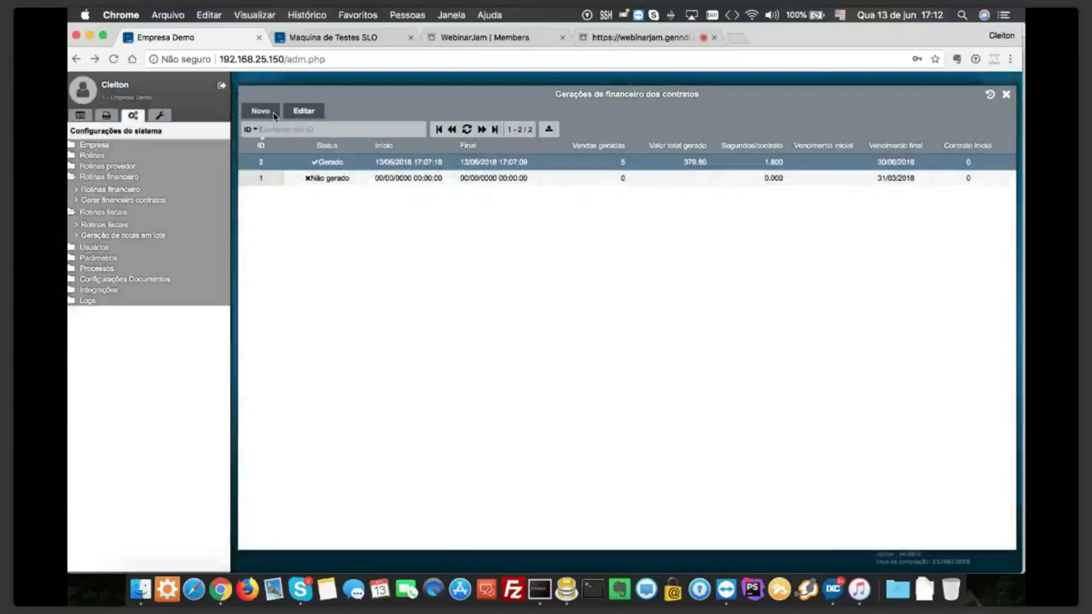
pyautogui.click(303, 110)
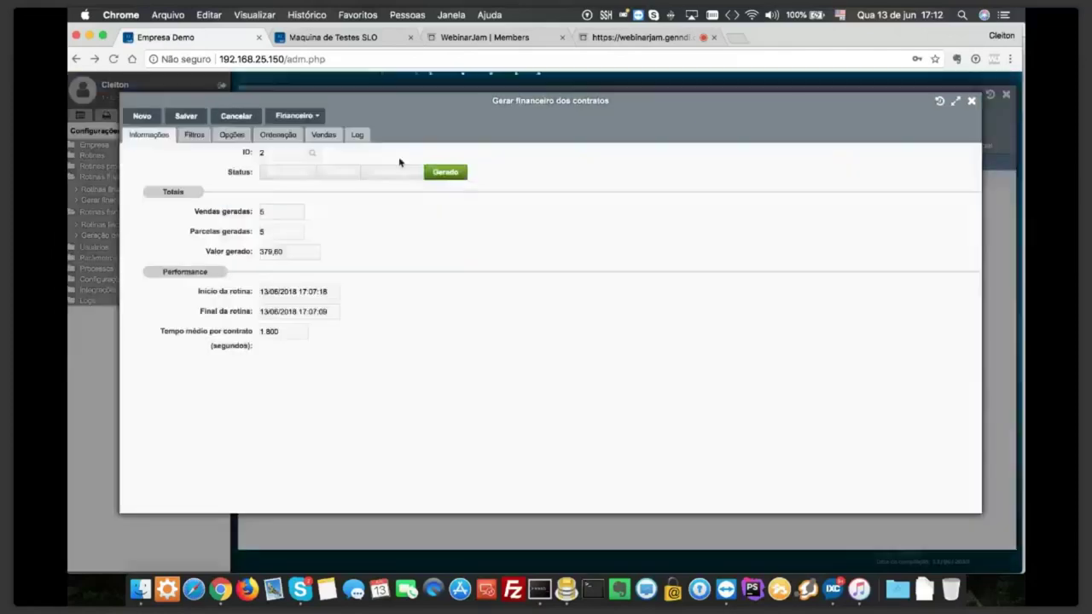
pyautogui.click(323, 135)
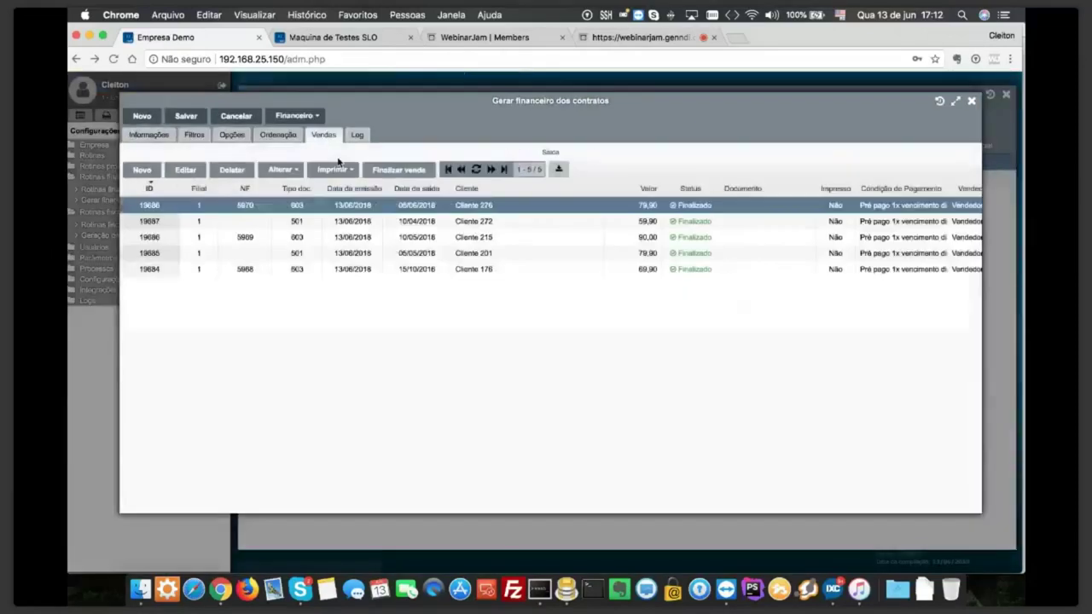
pyautogui.click(324, 224)
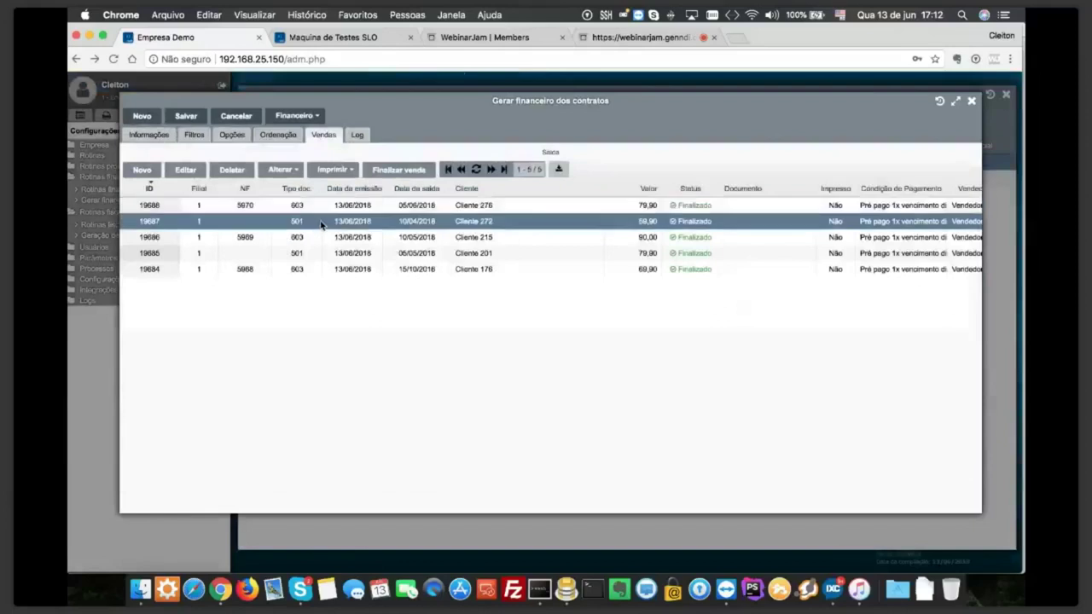
pyautogui.click(184, 170)
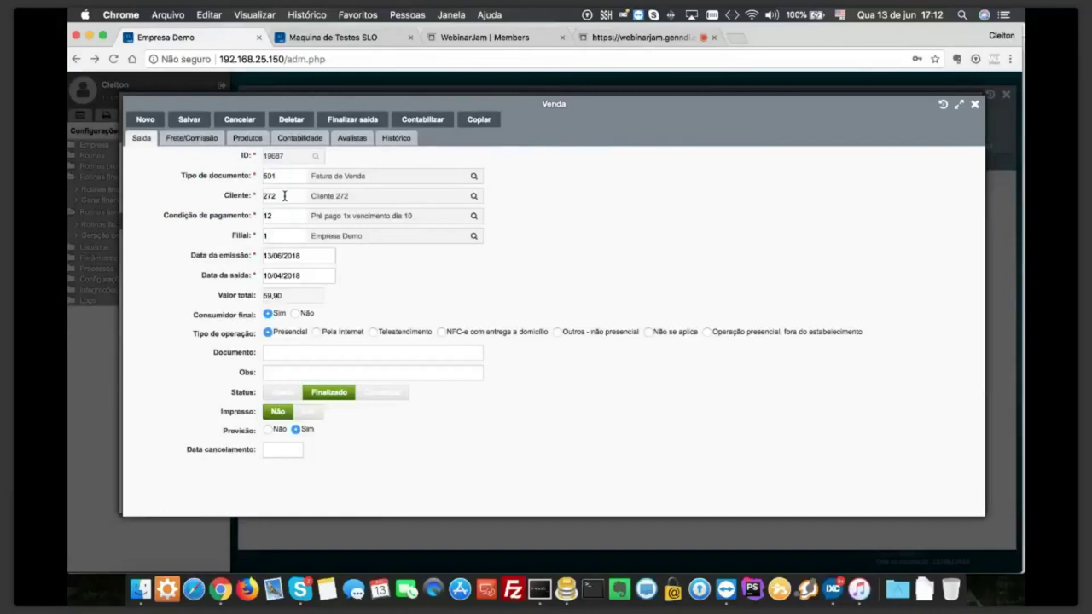
pyautogui.doubleClick(284, 196)
# Set Tipo de Documento Opcional to 633 in the client's internet contract billing, save it and return to the generated sales
pyautogui.click(380, 146)
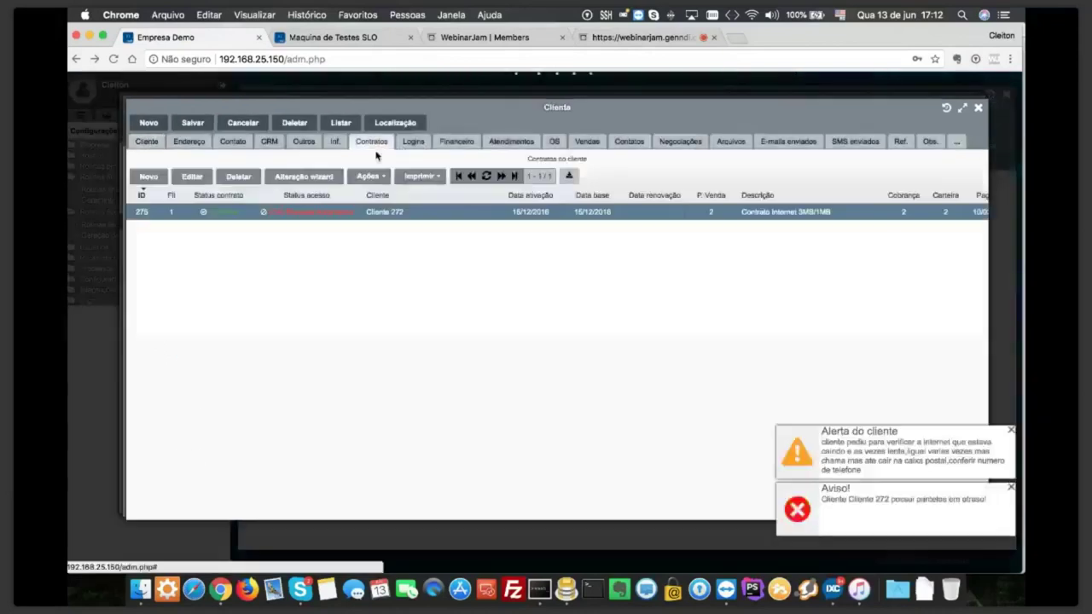
pyautogui.click(192, 177)
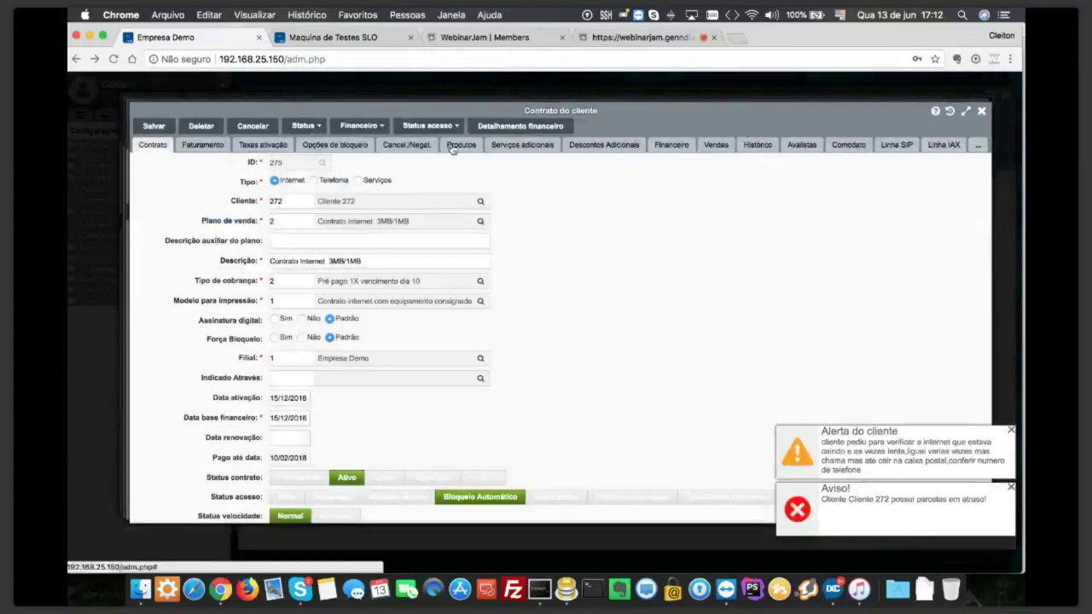
pyautogui.click(203, 146)
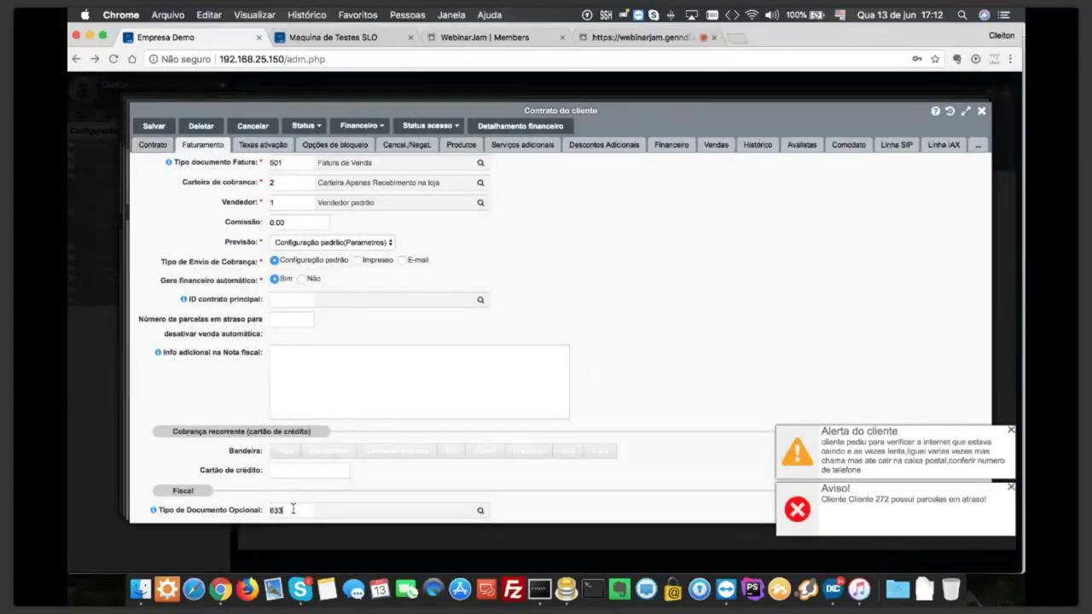
pyautogui.click(145, 128)
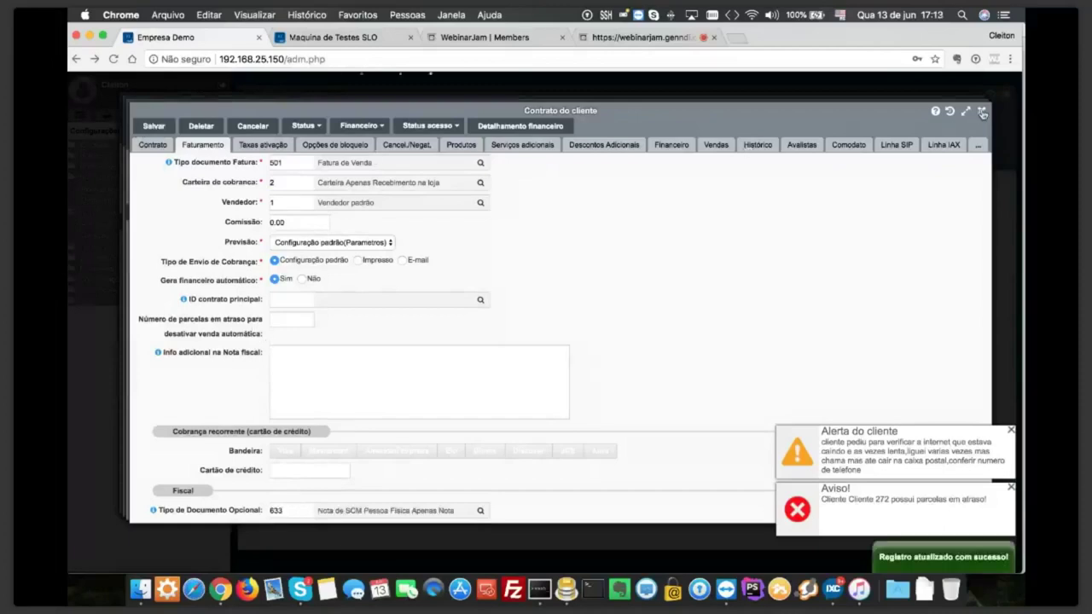
pyautogui.click(981, 111)
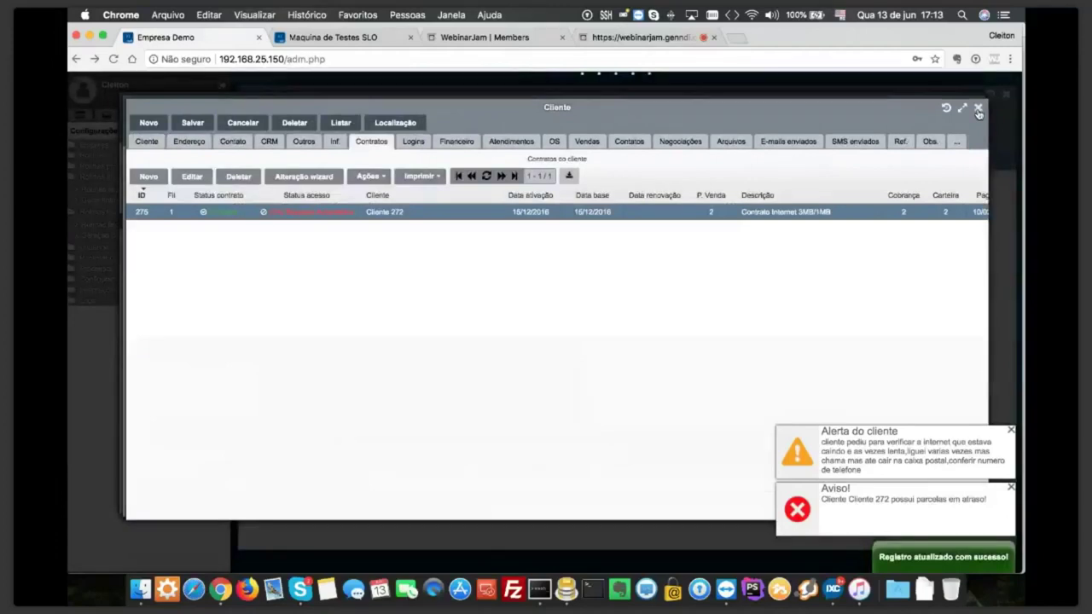
pyautogui.click(978, 109)
pyautogui.click(980, 109)
# From the 79,90 sale with document type 501, open the client's record and the billing settings of their internet contract
pyautogui.click(680, 253)
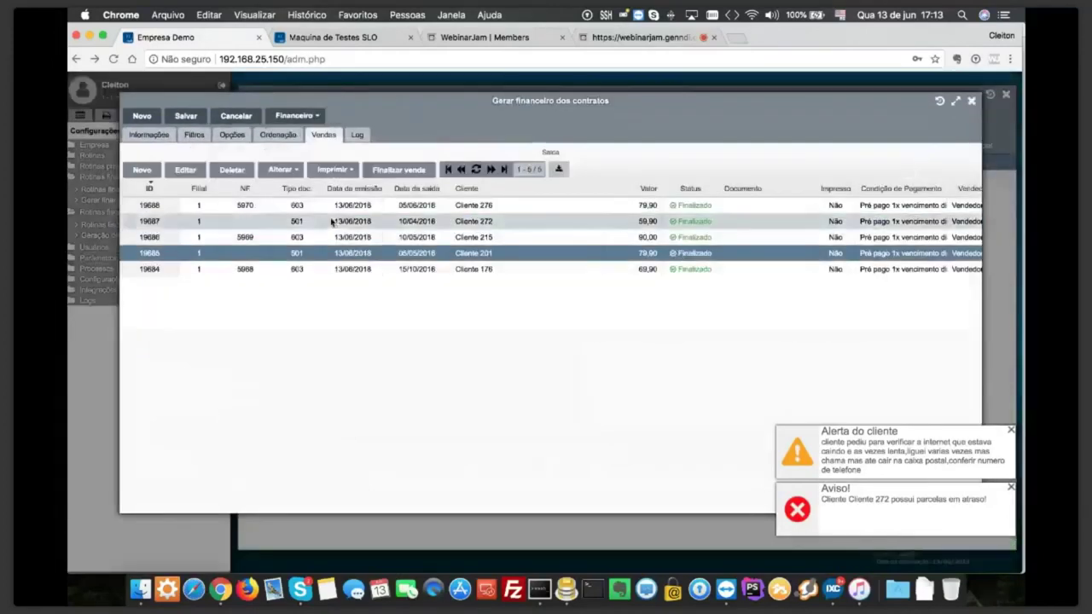
pyautogui.click(186, 170)
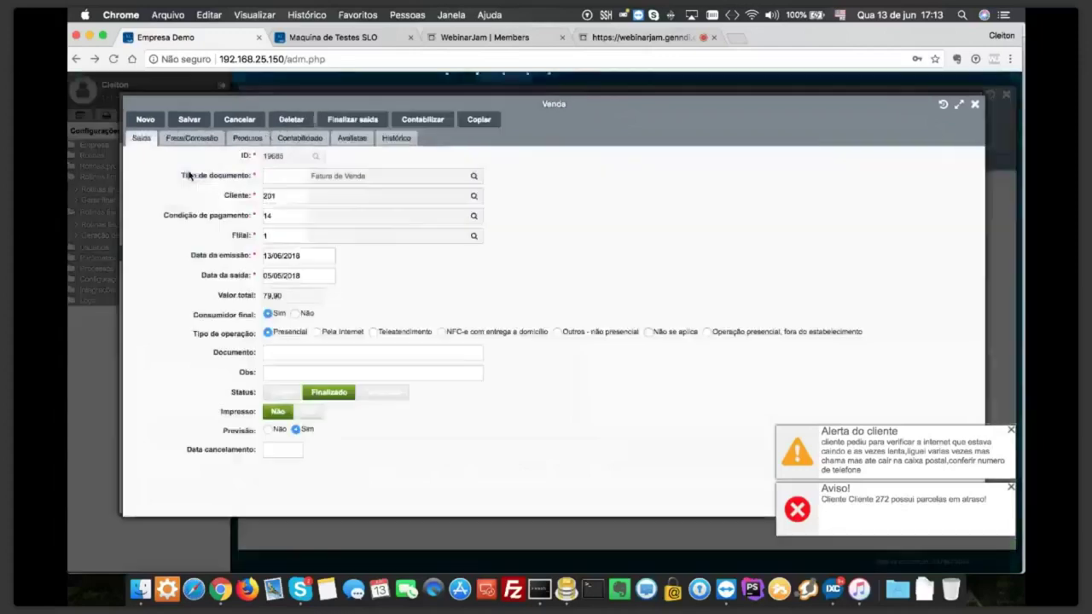
pyautogui.doubleClick(289, 197)
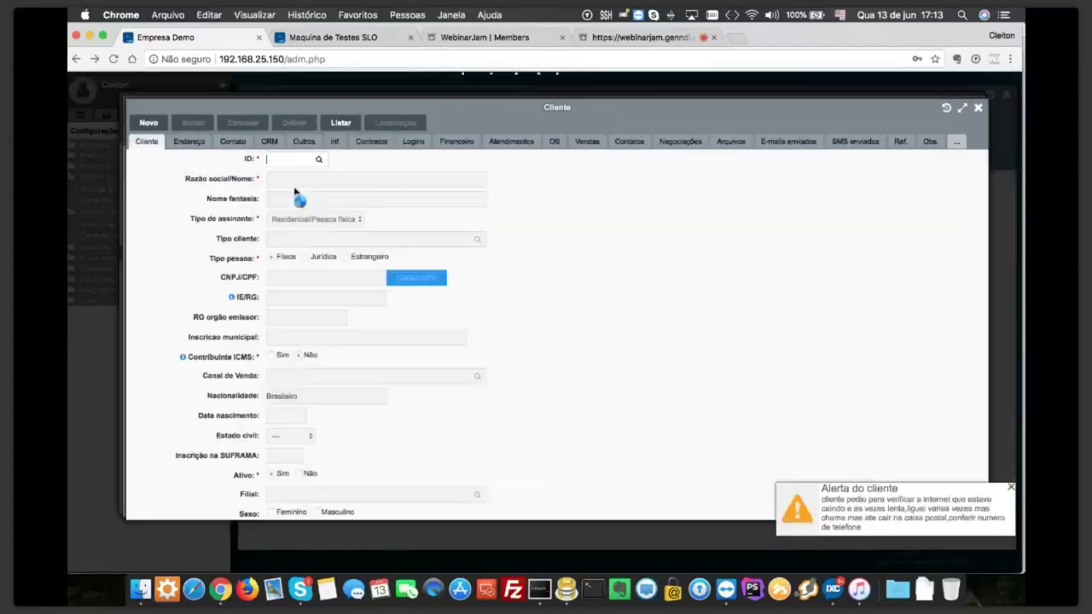
pyautogui.click(375, 143)
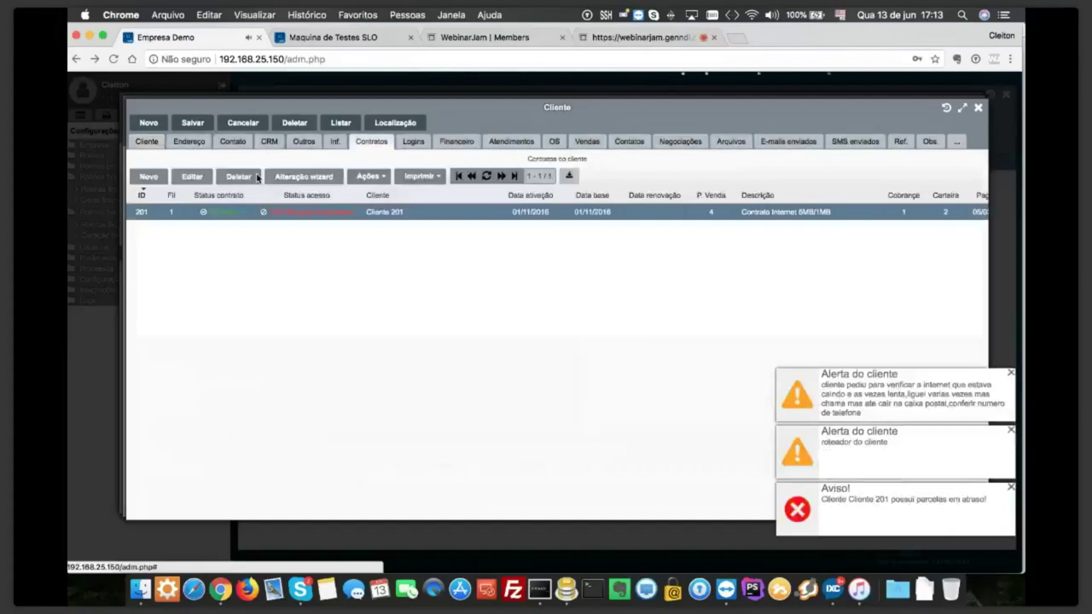
pyautogui.click(193, 176)
pyautogui.click(203, 145)
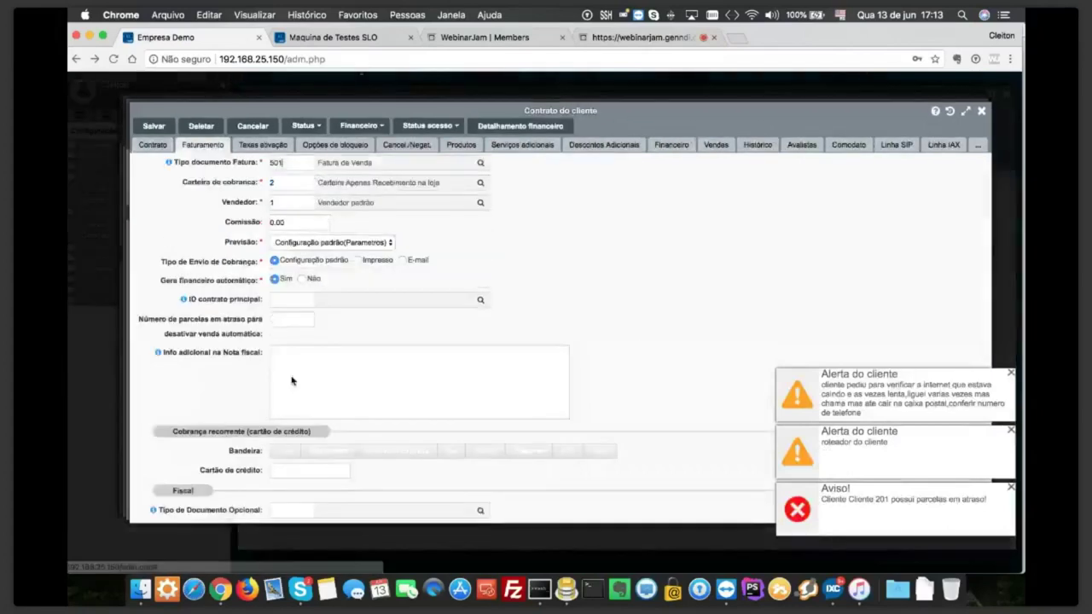
# Set the contract's Tipo de Documento Opcional to 633, save it and return to the generated sales
pyautogui.click(288, 505)
pyautogui.write('3')
pyautogui.press('BackSpace')
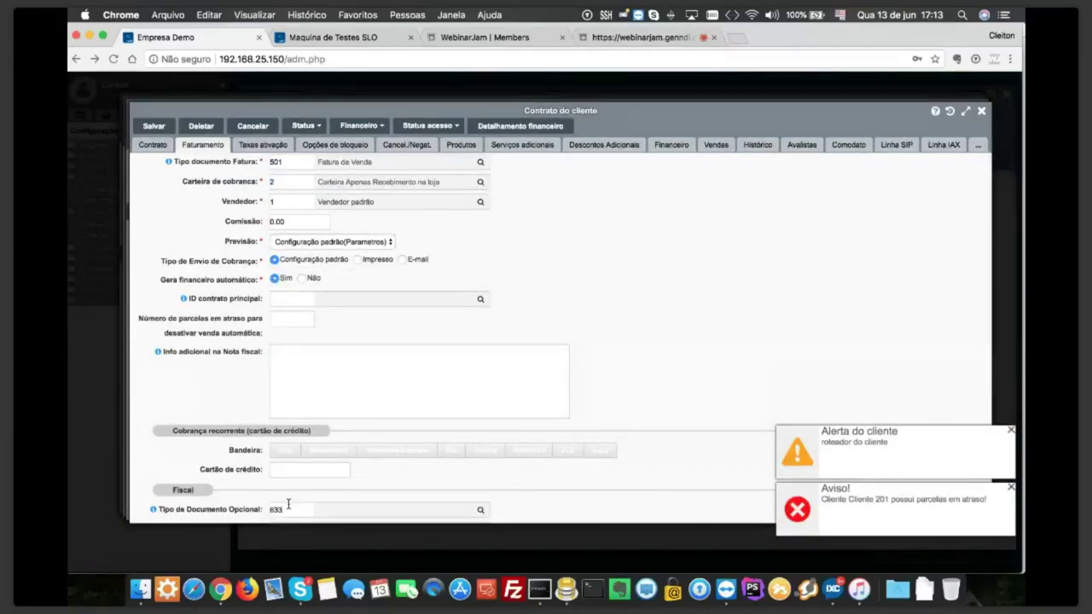
pyautogui.click(157, 128)
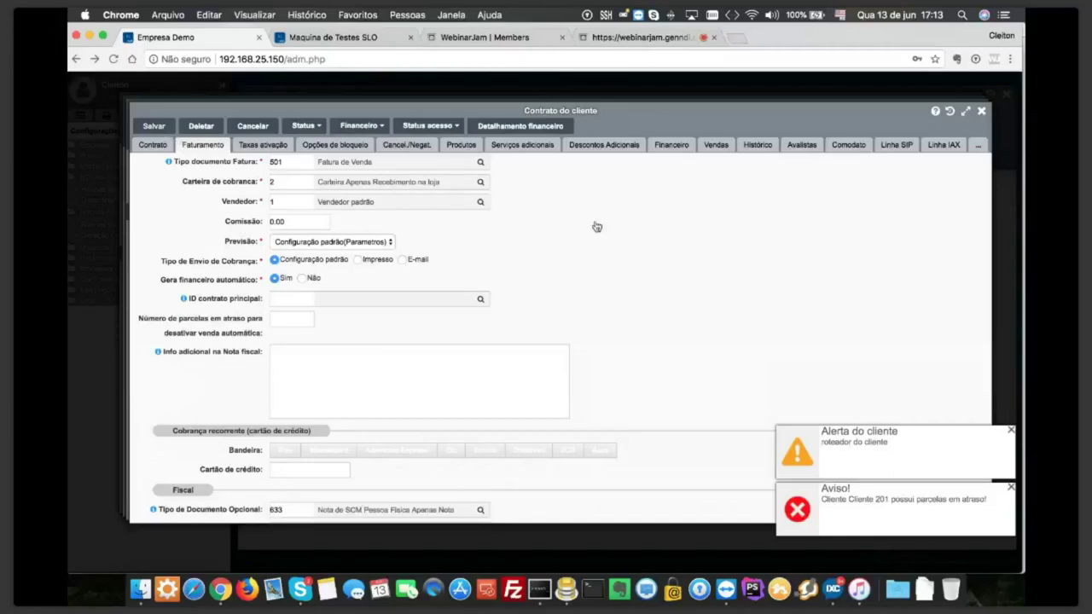
pyautogui.click(979, 112)
pyautogui.click(977, 108)
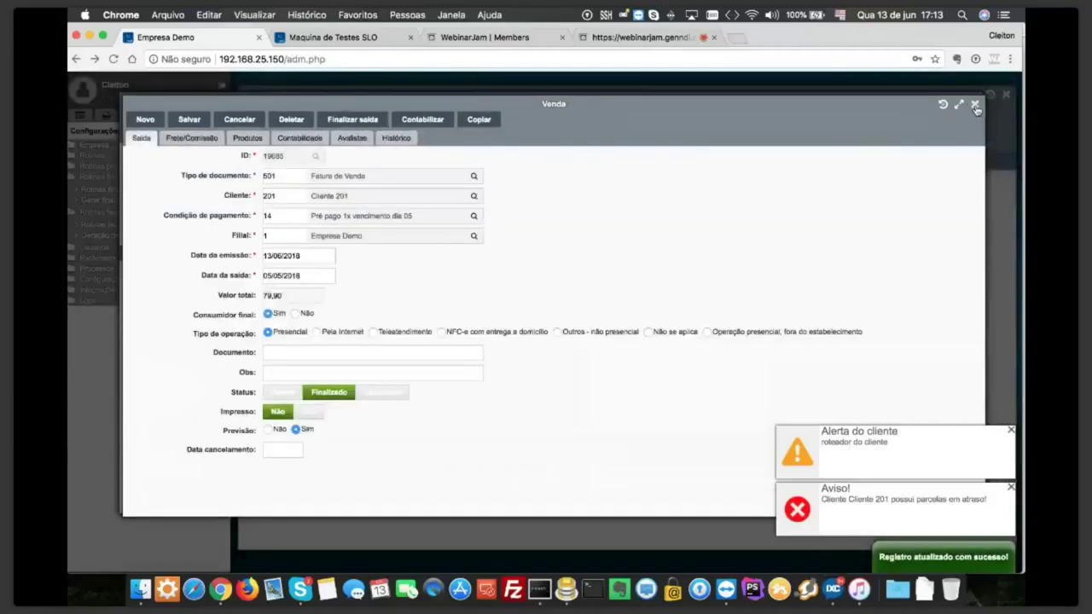
pyautogui.click(975, 110)
# Compare the generated sales of document types 603 and 501 by their NF entries, and close the financial generation record
pyautogui.click(258, 208)
pyautogui.click(254, 238)
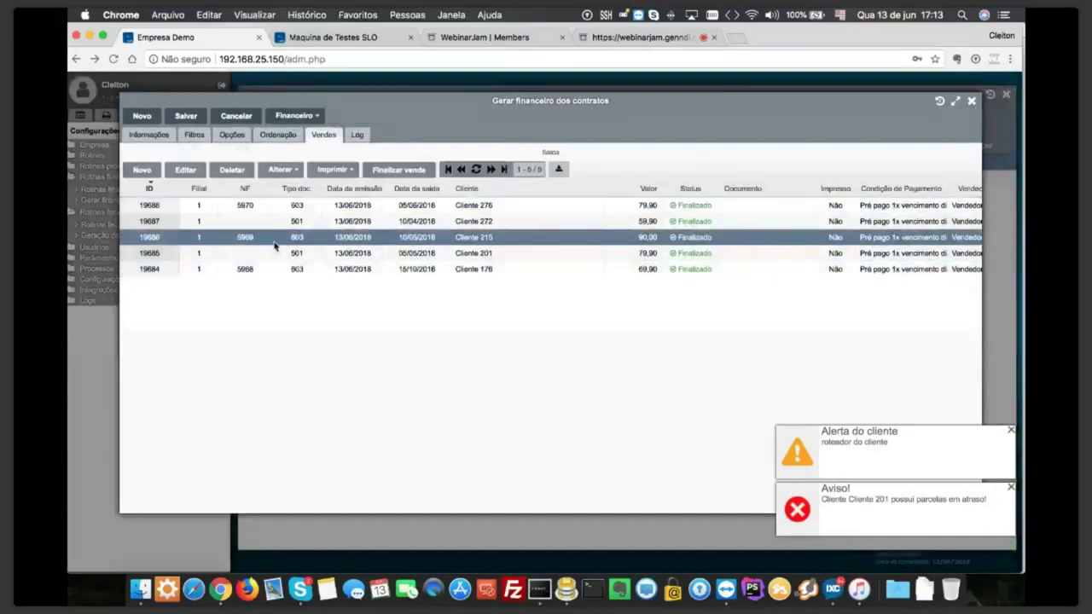
pyautogui.click(290, 251)
pyautogui.click(303, 221)
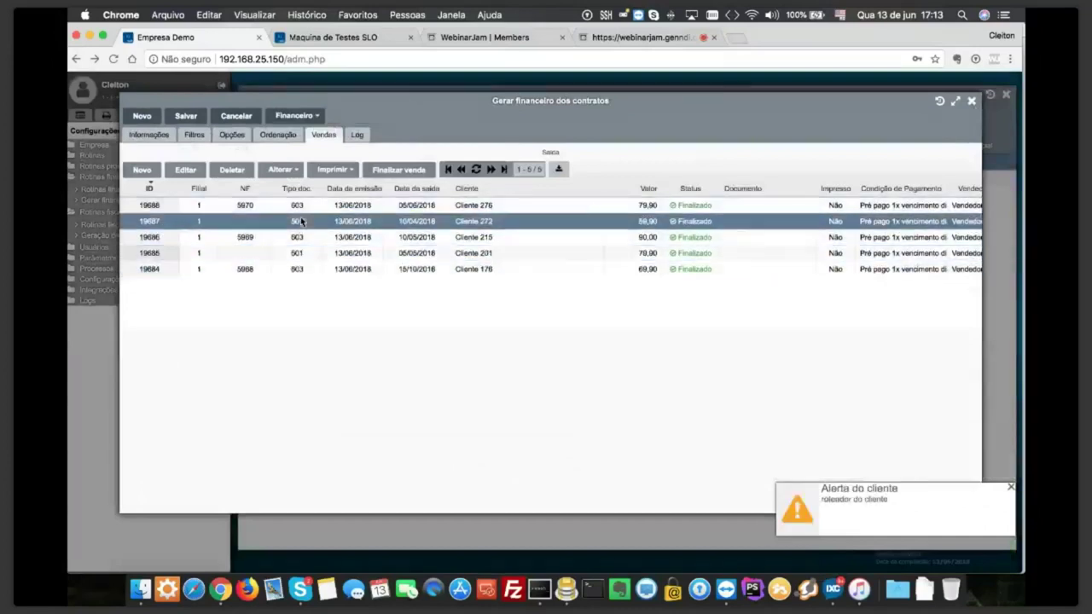
pyautogui.click(970, 101)
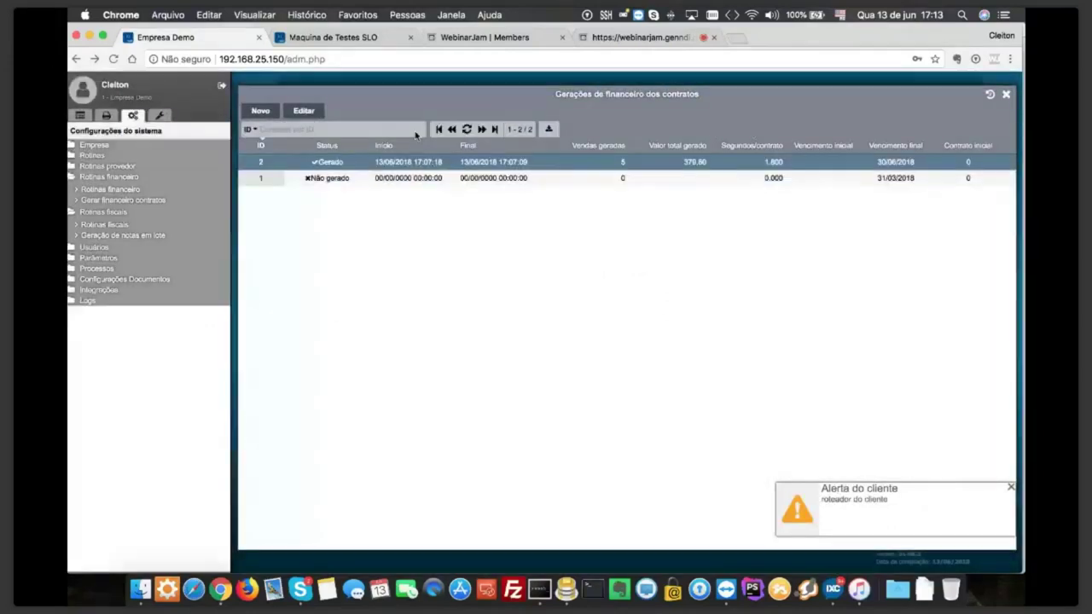
# Open the batch "nf 21 mes de junho" in Geração de notas em lote, list its contracts in a report and close the report
pyautogui.click(142, 238)
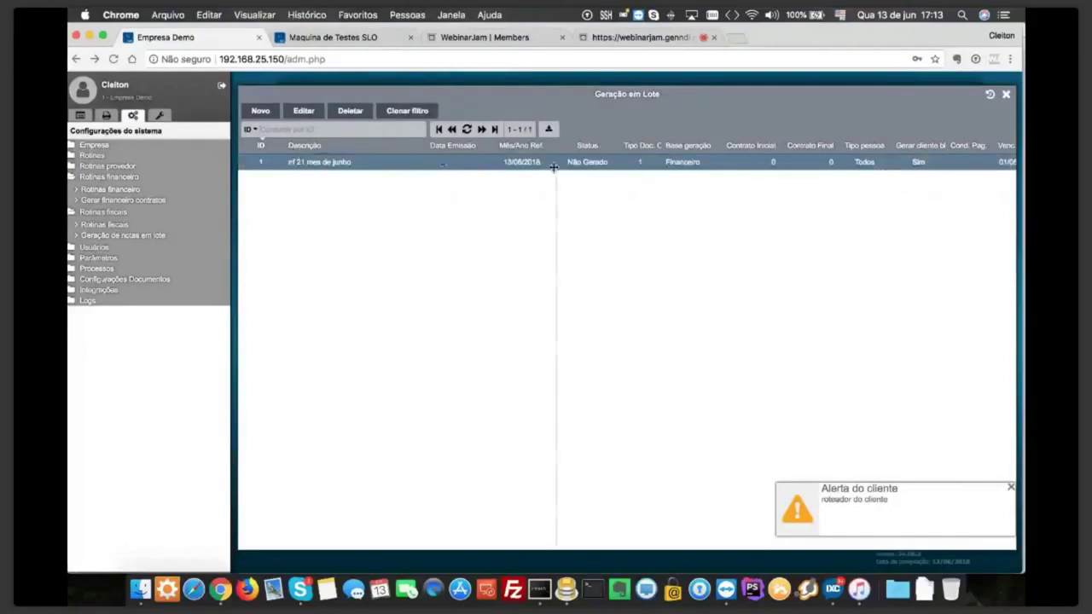
pyautogui.click(304, 110)
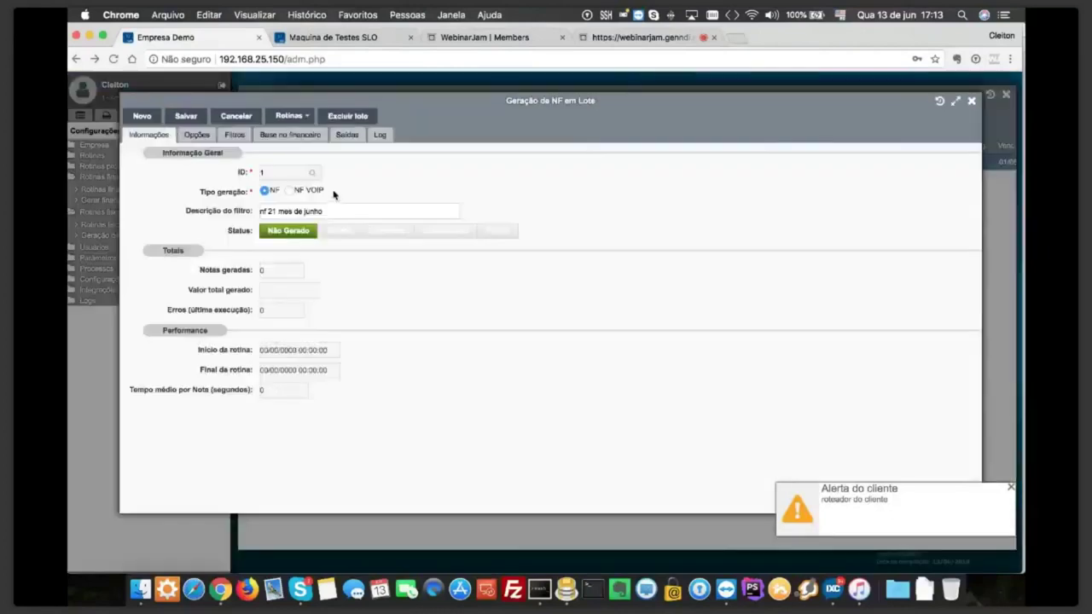
pyautogui.click(292, 118)
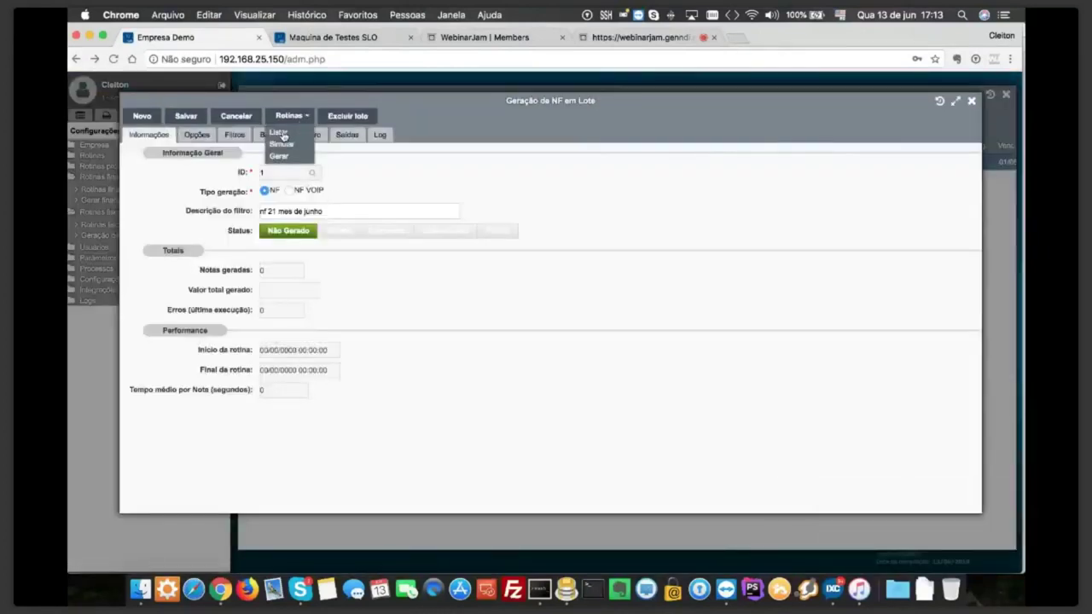
pyautogui.click(281, 133)
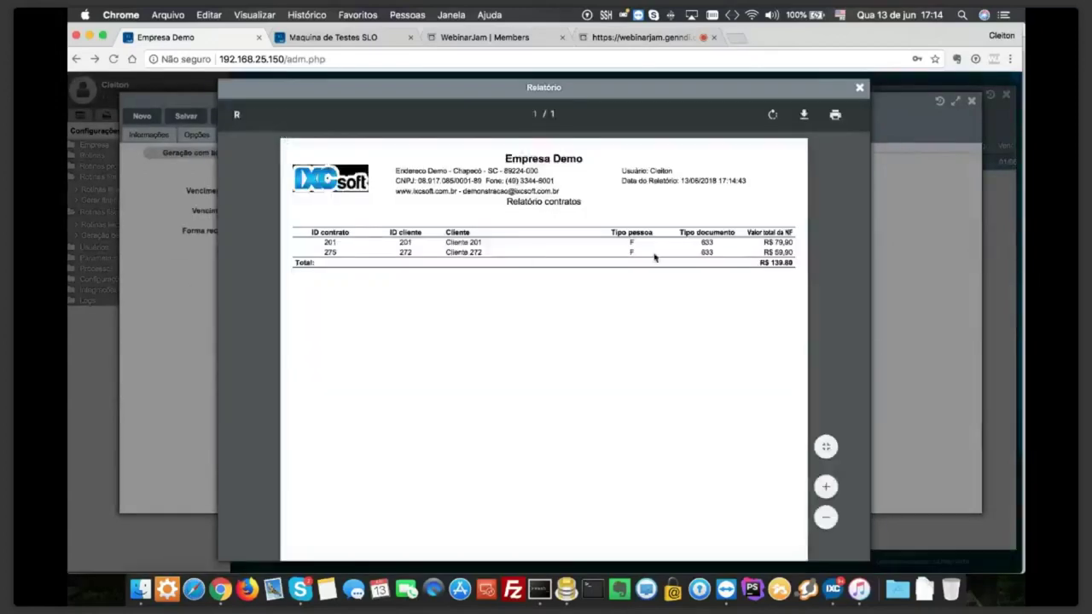
pyautogui.click(857, 90)
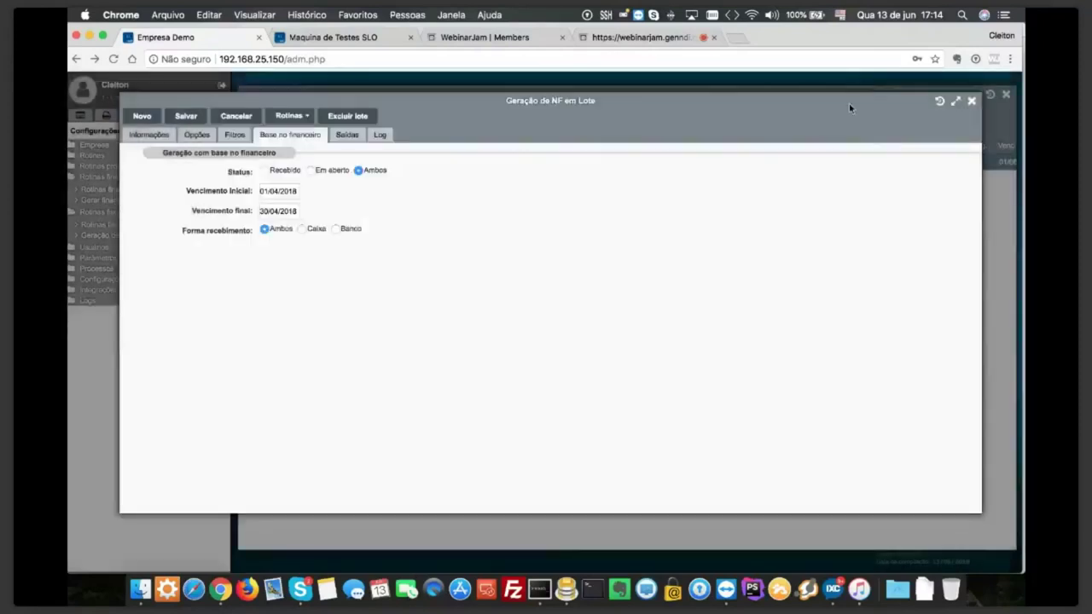
# Review the NF batch's filters, financial-base settings and generation options
pyautogui.click(234, 135)
pyautogui.click(290, 134)
pyautogui.click(210, 137)
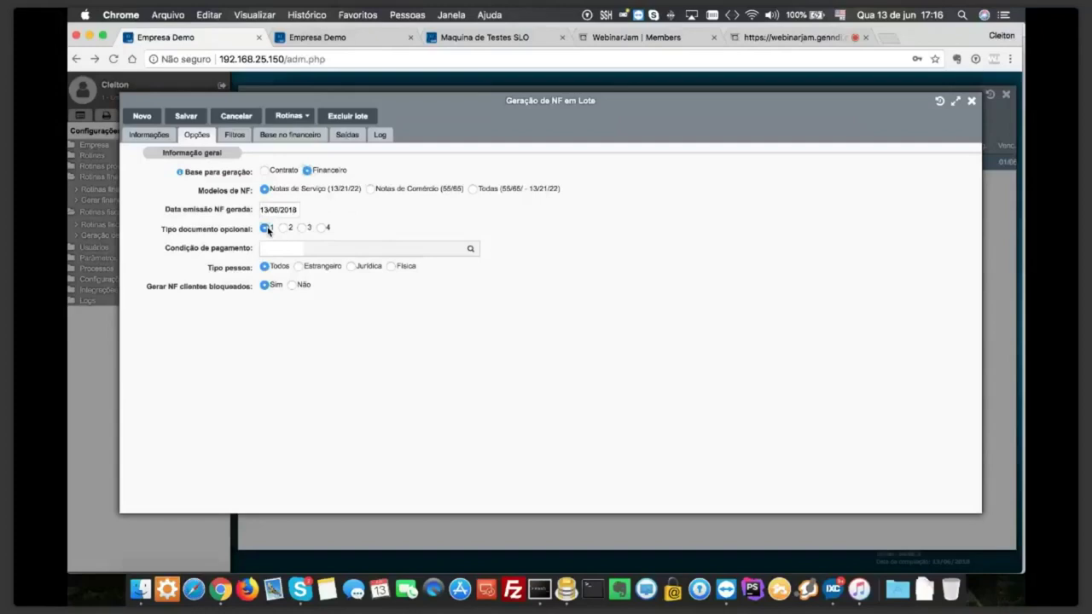
# In the second Empresa Demo session, open a client contract's billing settings, check its optional document type fields, and return to the NF batch
pyautogui.click(358, 37)
pyautogui.click(79, 116)
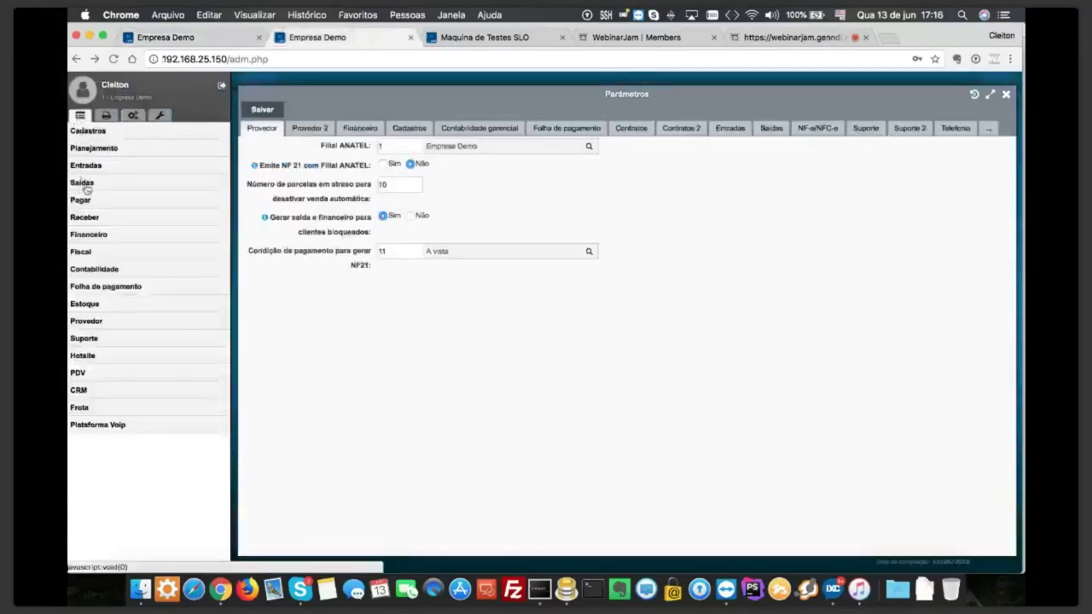
pyautogui.click(93, 132)
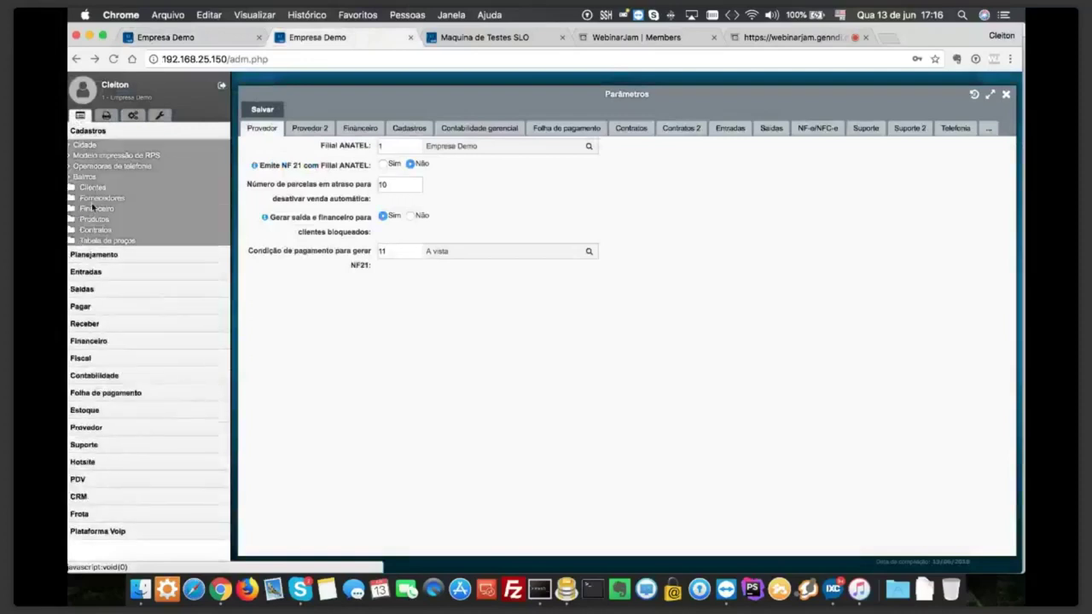
pyautogui.click(95, 229)
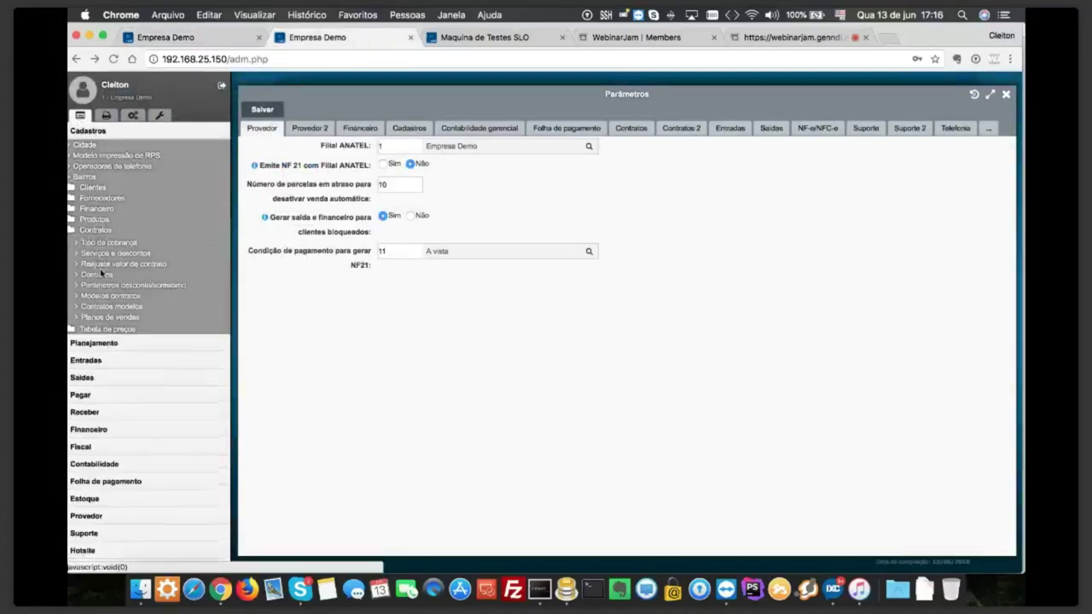
pyautogui.click(98, 275)
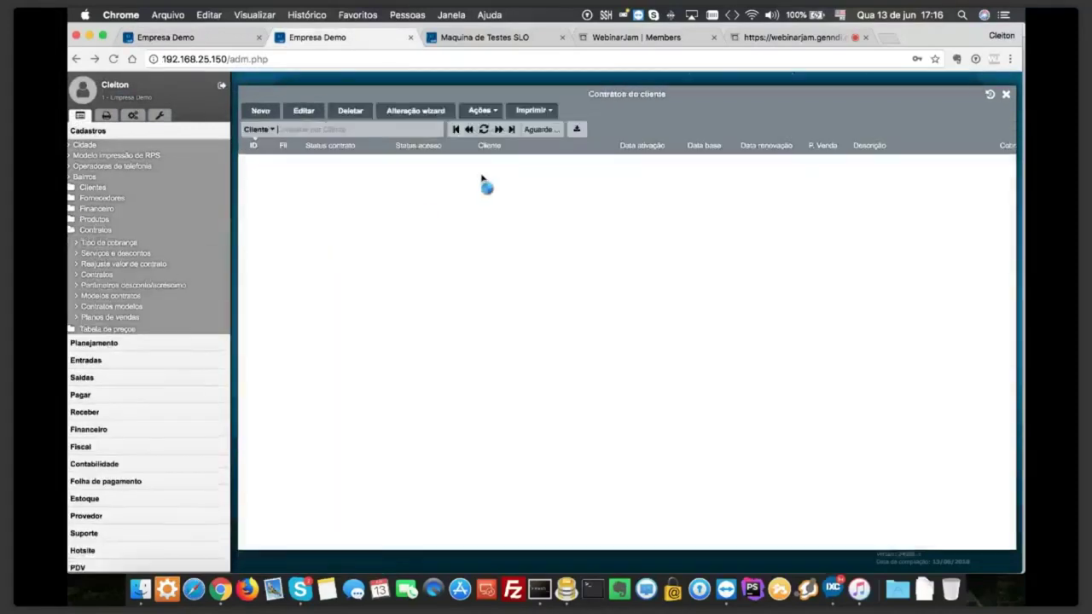
pyautogui.doubleClick(333, 210)
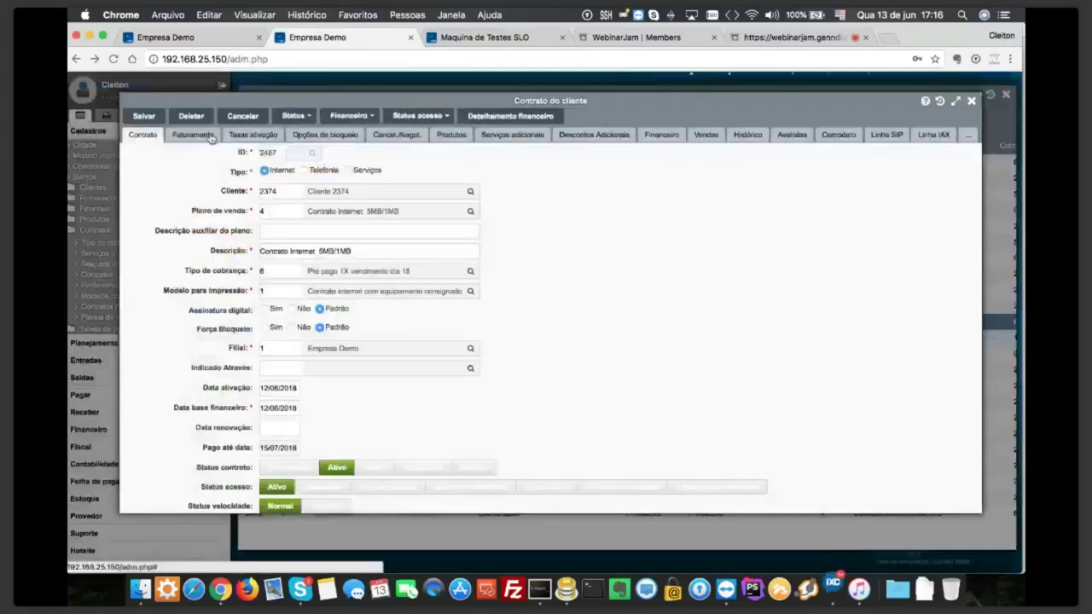
pyautogui.click(193, 135)
pyautogui.scroll(-1, 290, 482)
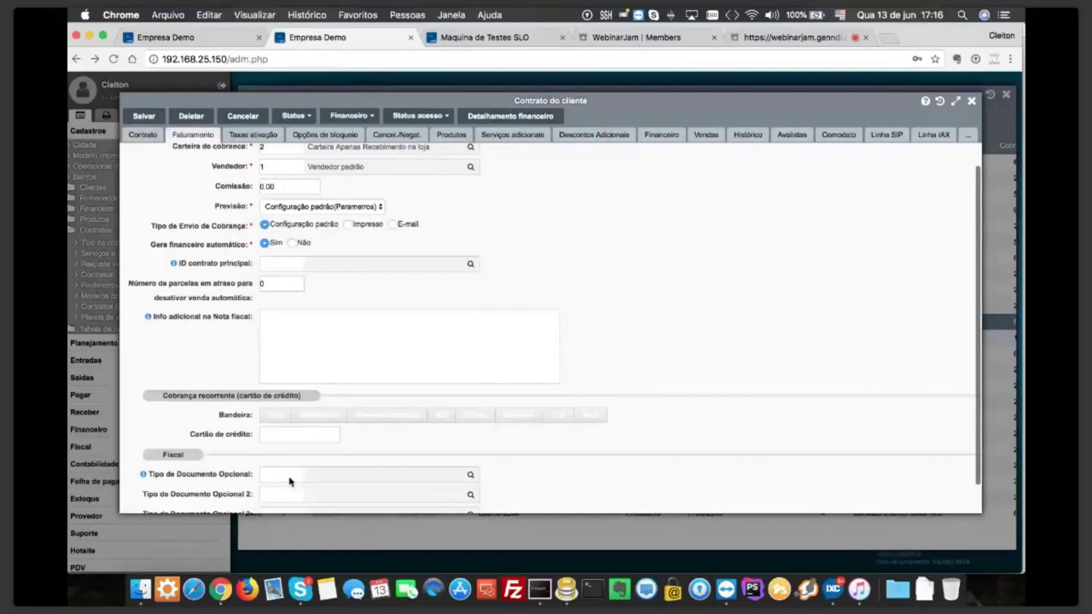
pyautogui.hotkey('ctrl', 'shift', 'Tab')
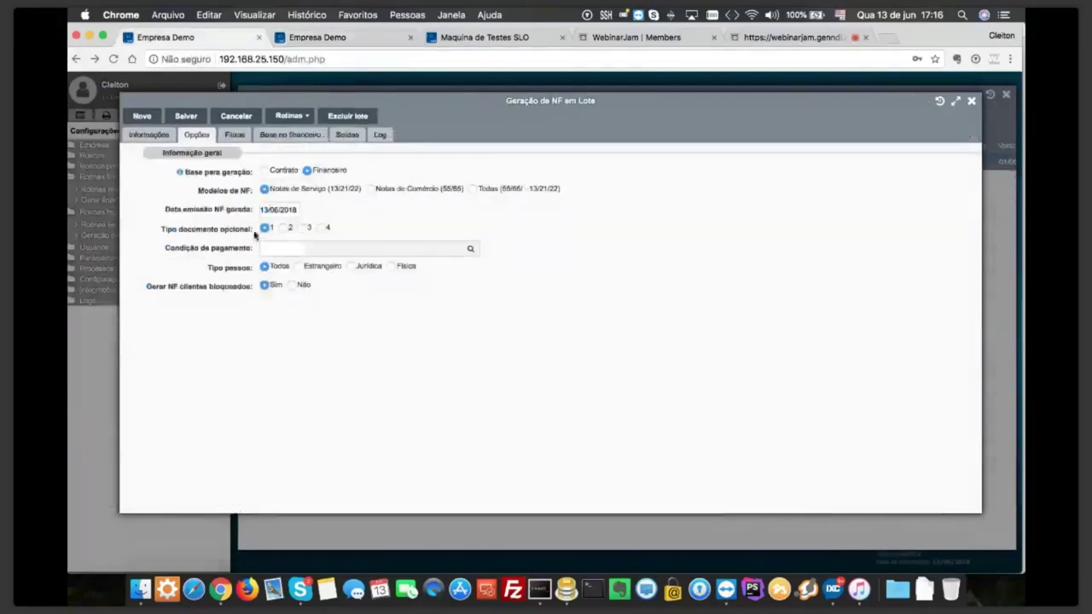
# Set the batch's Condição de pagamento to 11 (A vista) and save the batch
pyautogui.click(280, 248)
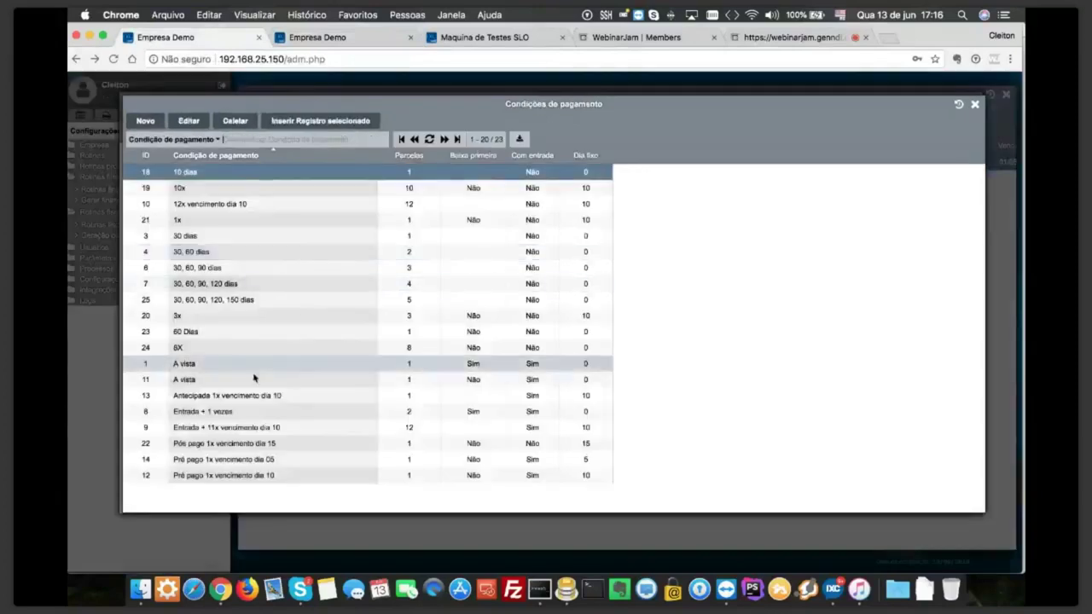
pyautogui.doubleClick(255, 381)
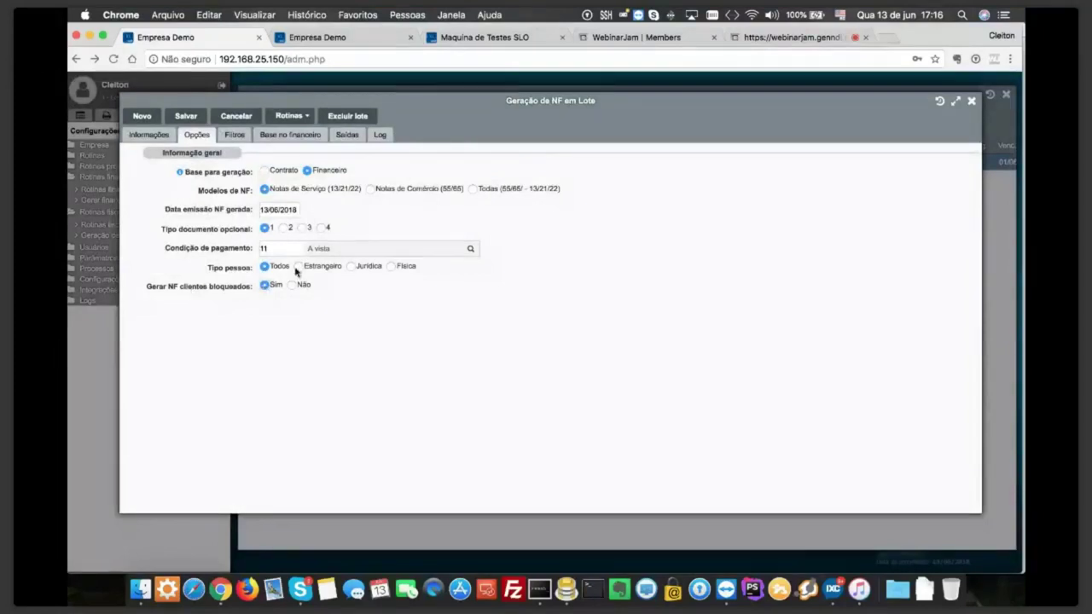
pyautogui.click(183, 116)
# Simulate the batch's NF generation, check the report and close it
pyautogui.click(287, 116)
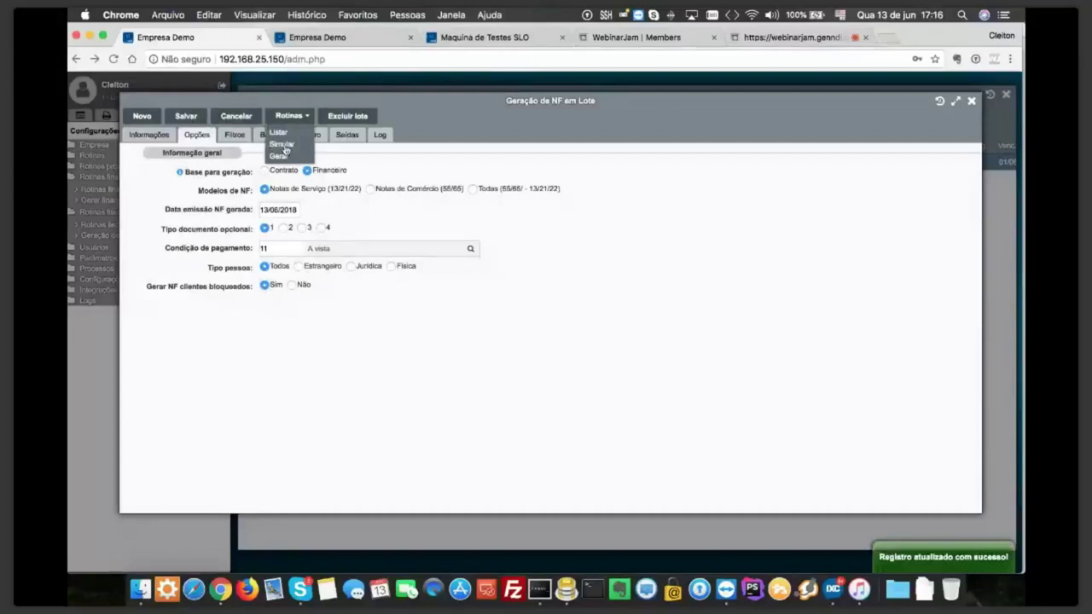
pyautogui.click(284, 152)
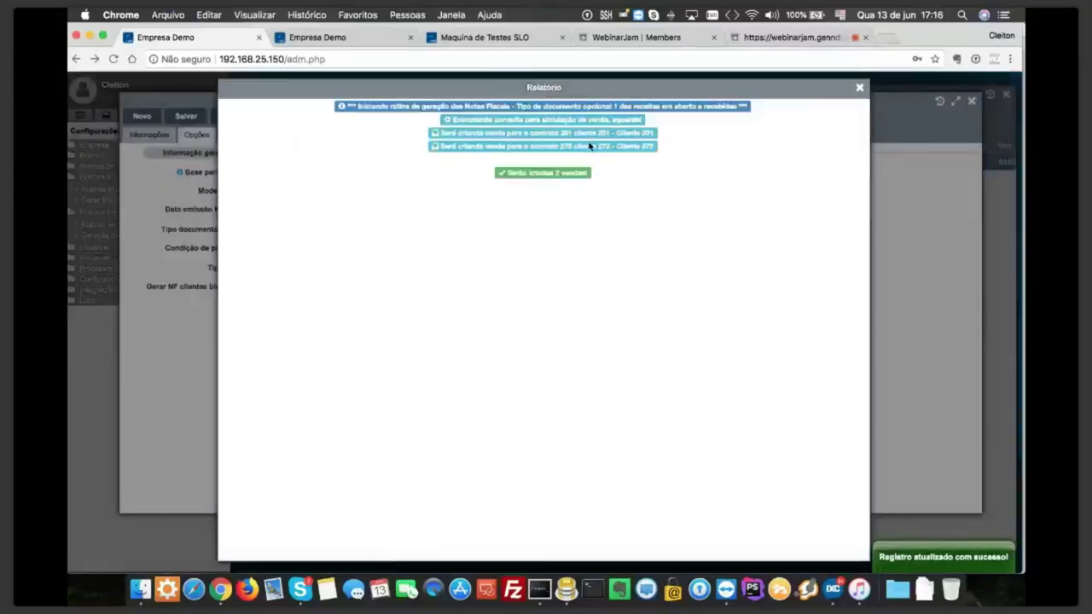
pyautogui.click(860, 88)
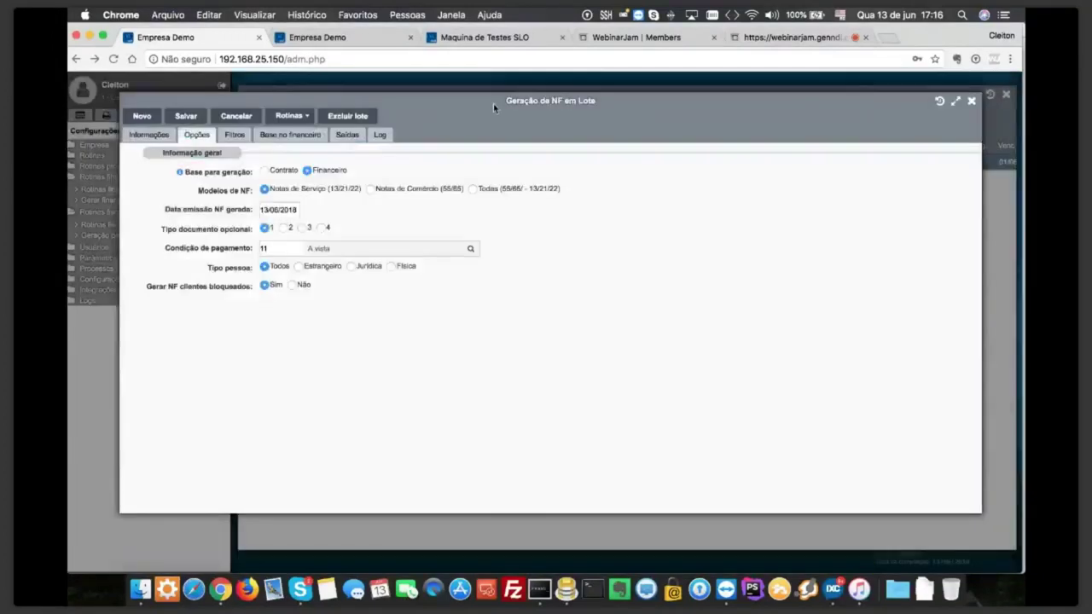
# Generate the batch's invoices, close the report and show the batch's generated sales (Saídas)
pyautogui.click(300, 121)
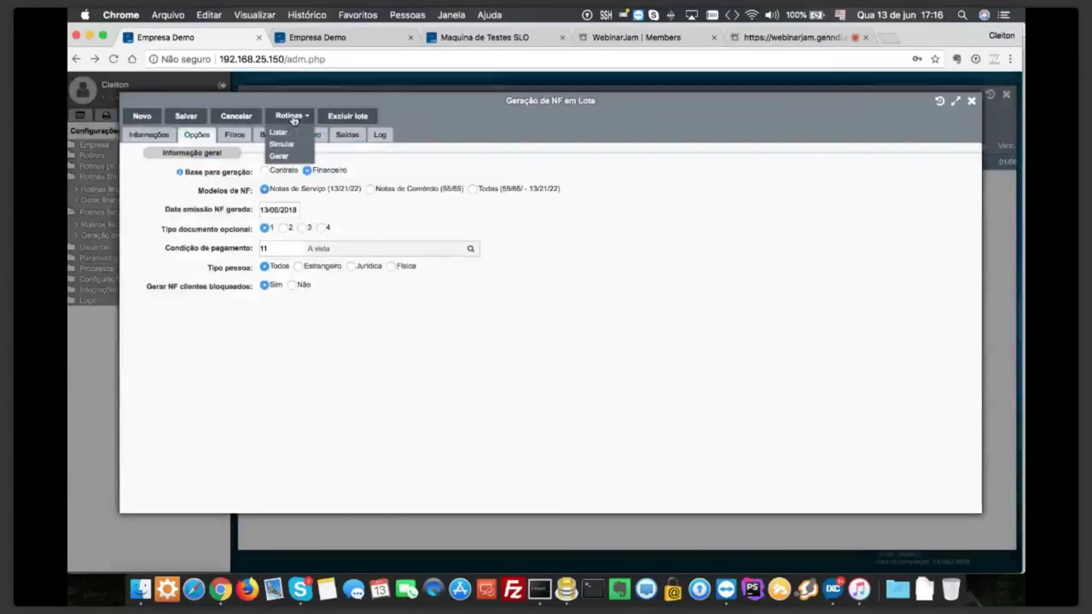
pyautogui.click(288, 161)
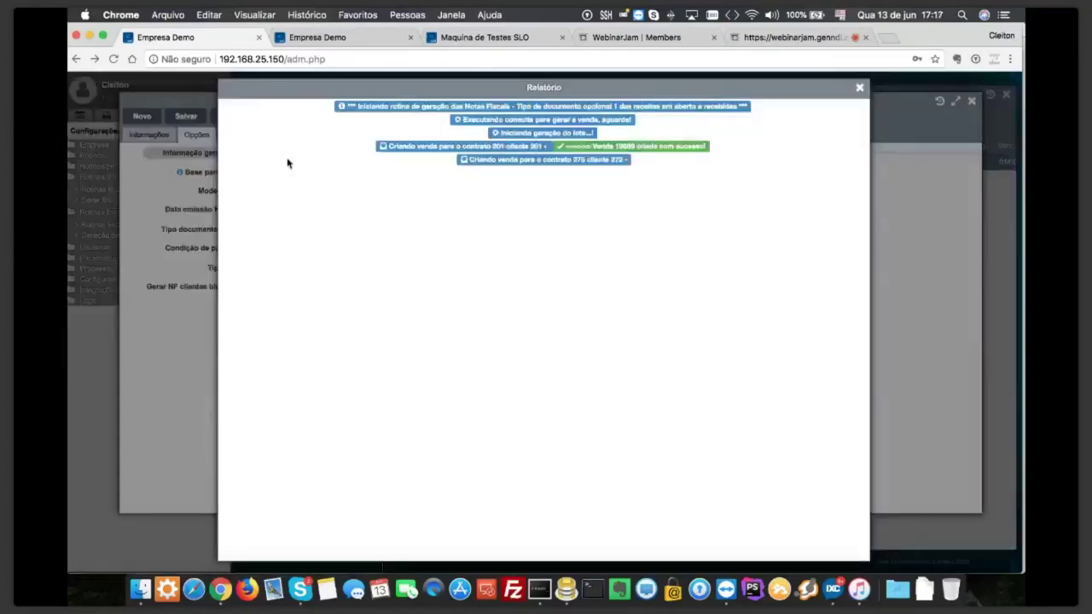
pyautogui.click(860, 87)
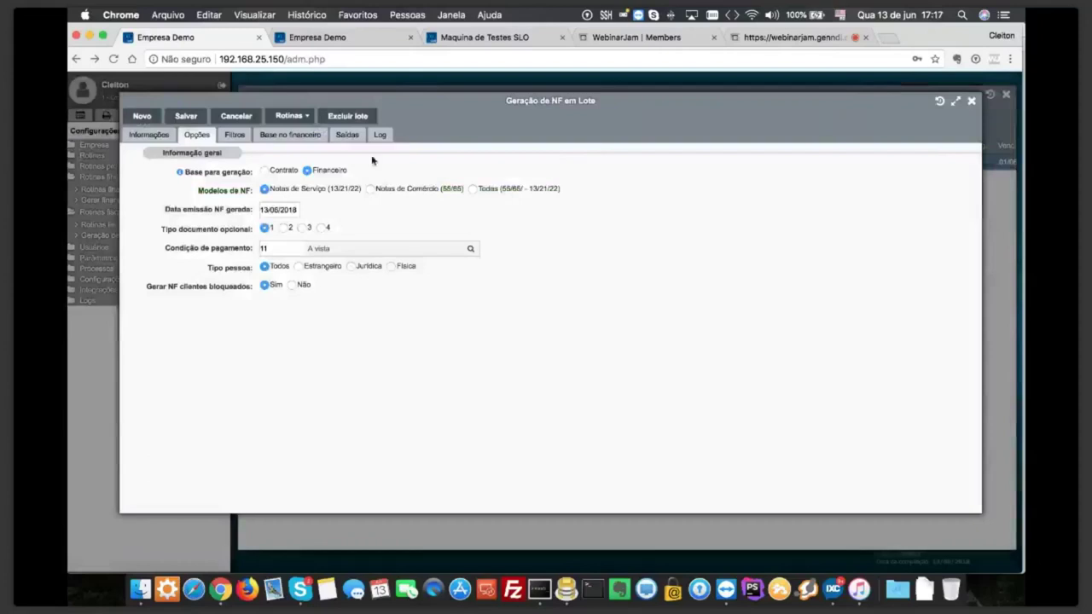
pyautogui.click(355, 138)
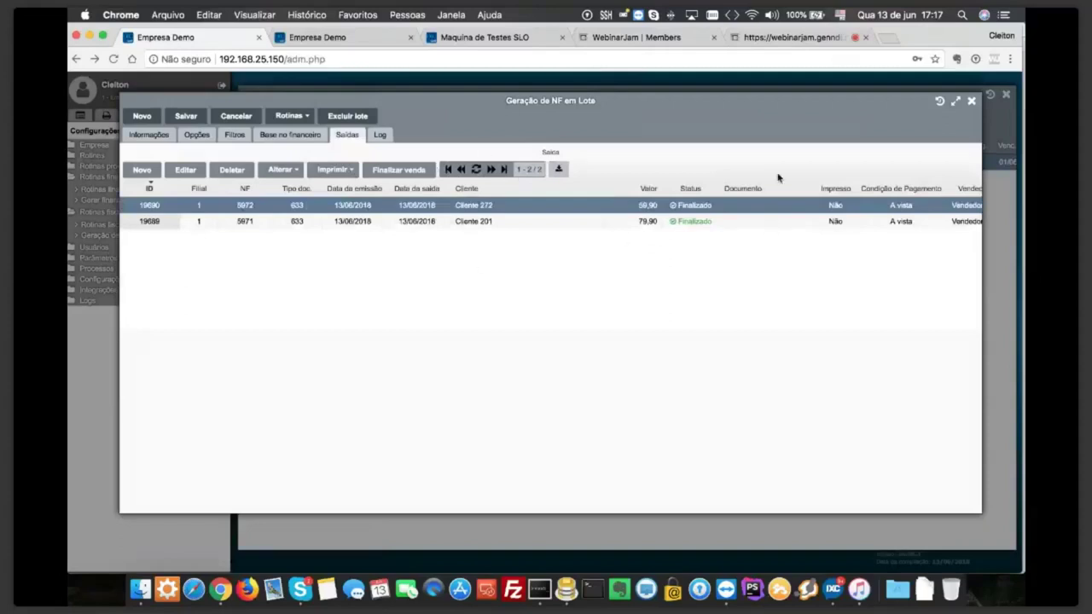
# Review the batch's log with its viewing options, the general information, filters and financial-base settings, and close the batch record
pyautogui.click(381, 135)
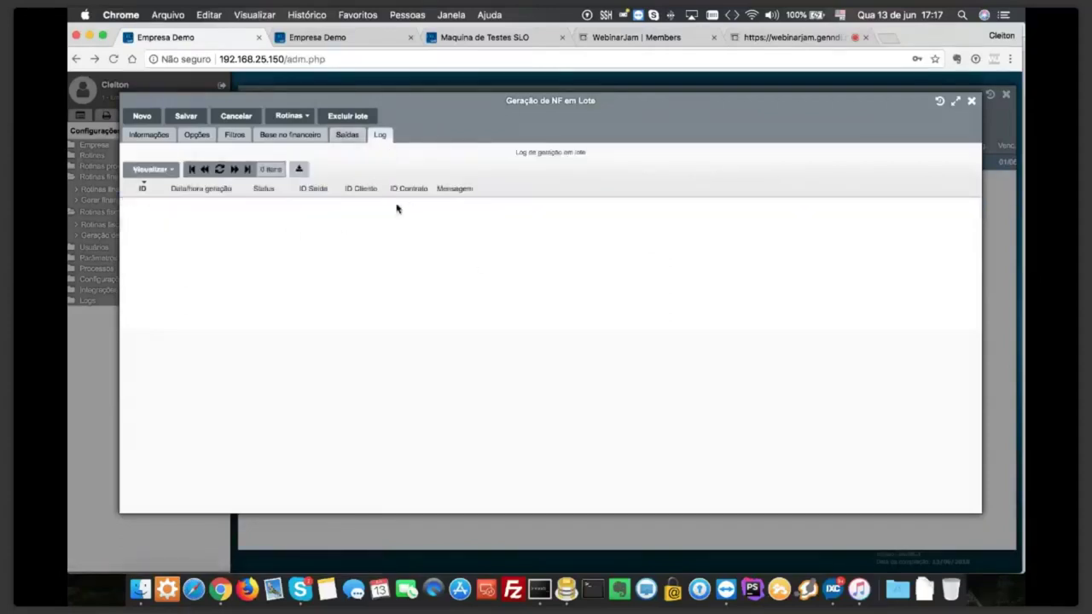
pyautogui.click(145, 172)
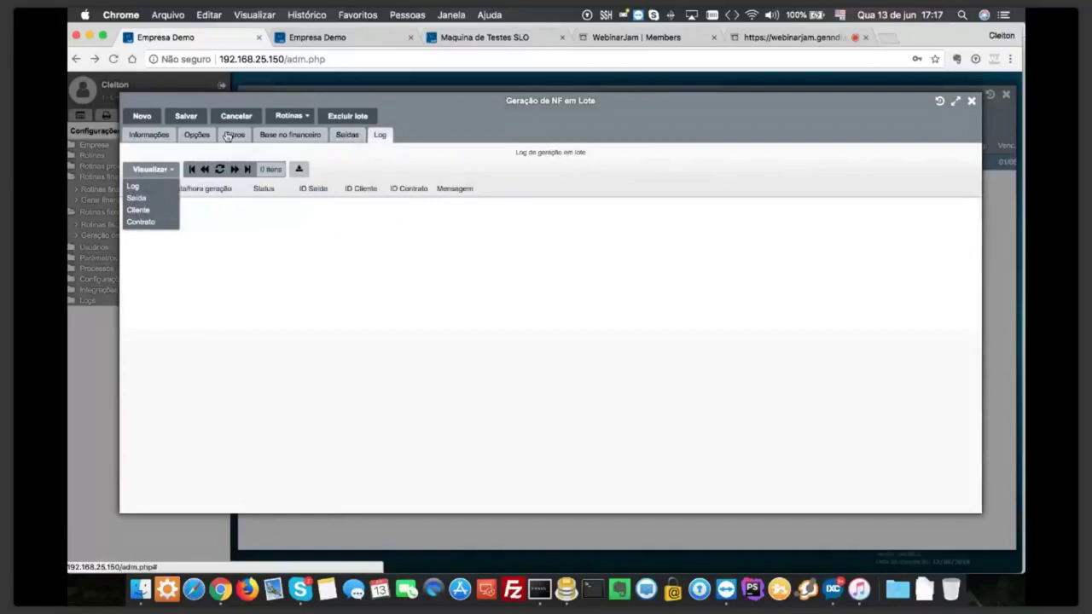
pyautogui.click(166, 135)
pyautogui.click(231, 135)
pyautogui.click(269, 136)
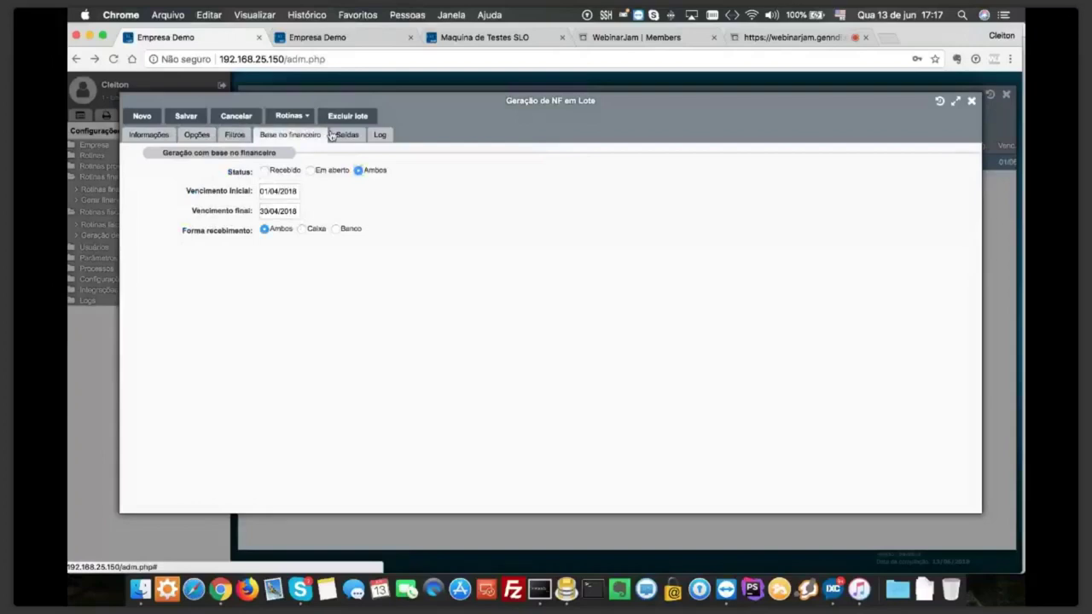
pyautogui.click(970, 100)
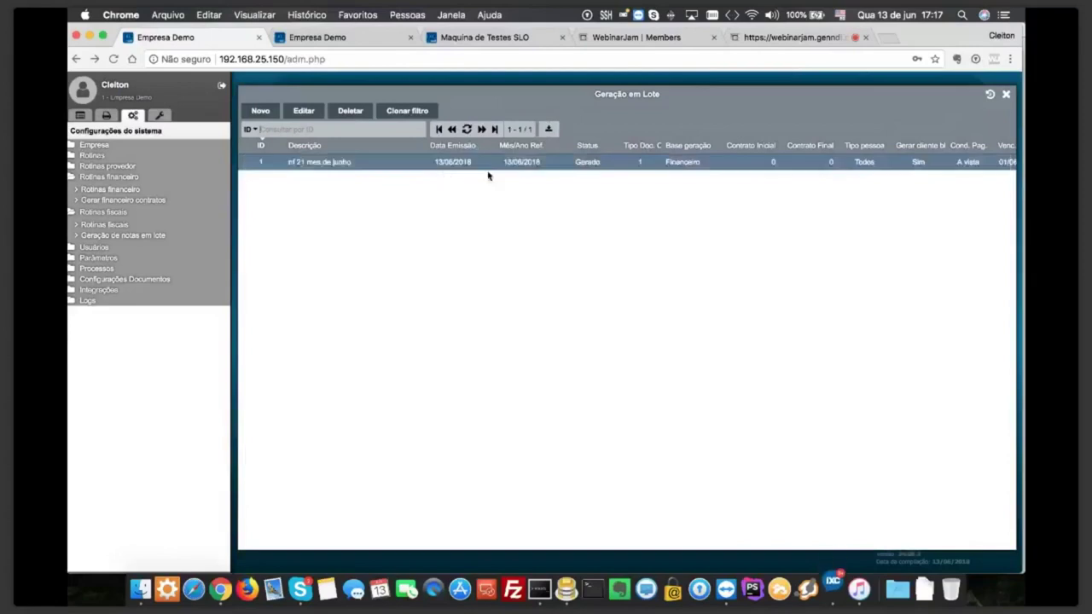